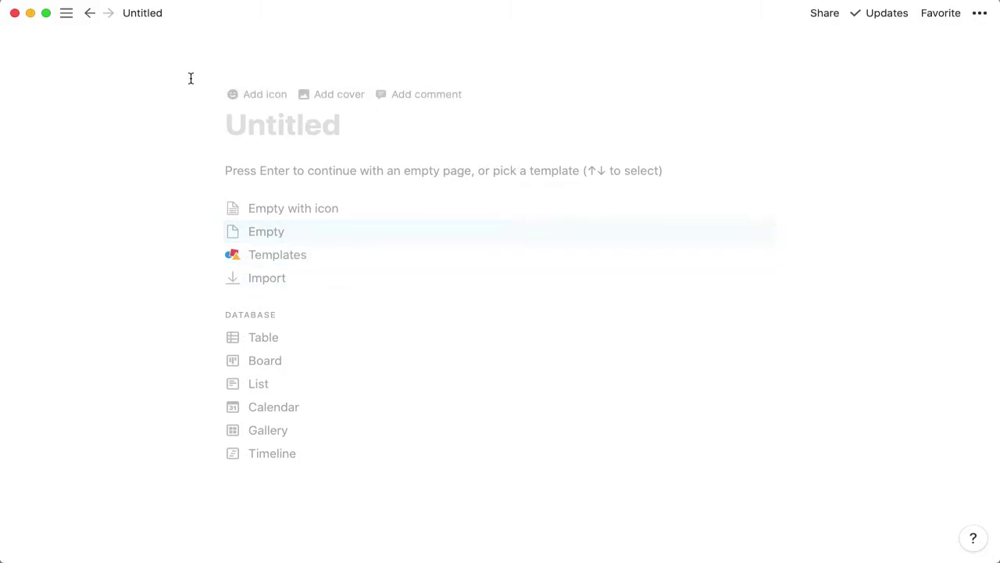
Title the new page "Calendário Editorial [Template]"
mouse_move(63, 23)
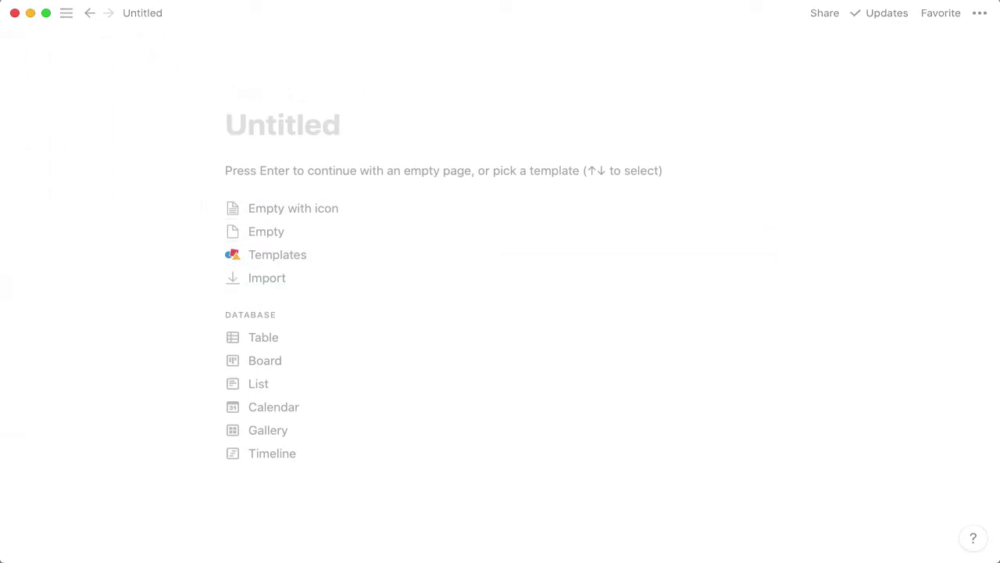
text(T)
key(BackSpace)
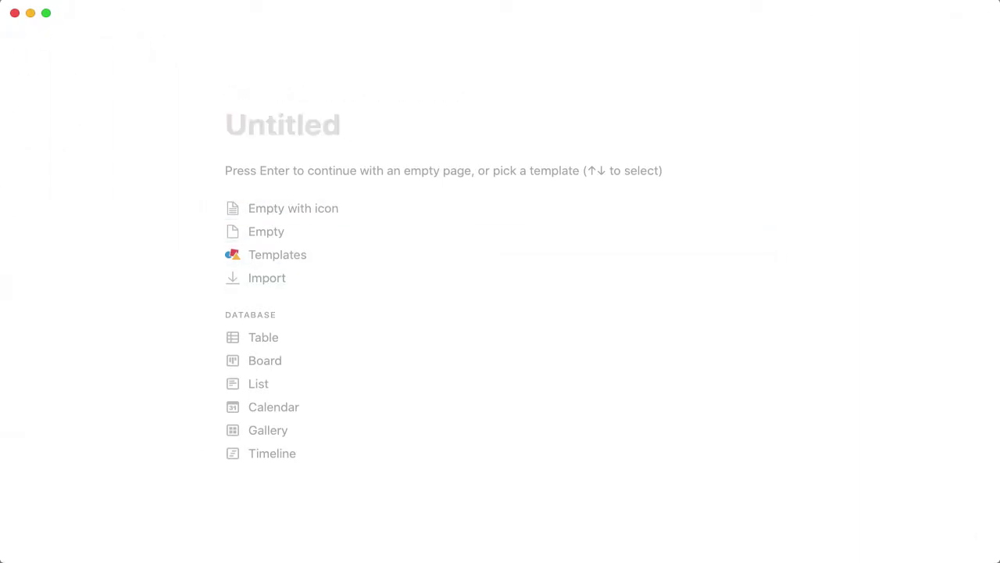
text(Calendá)
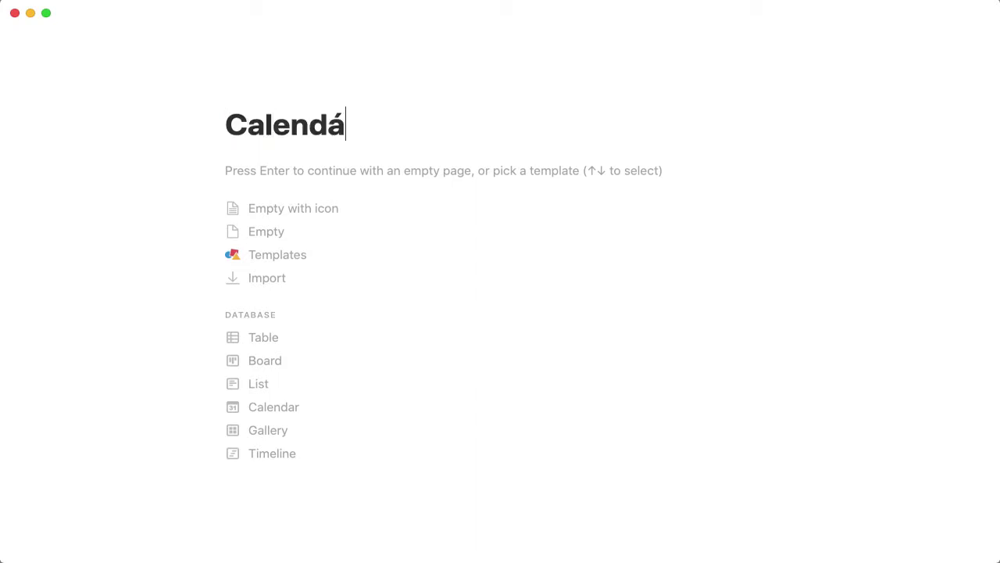
text(rio de )
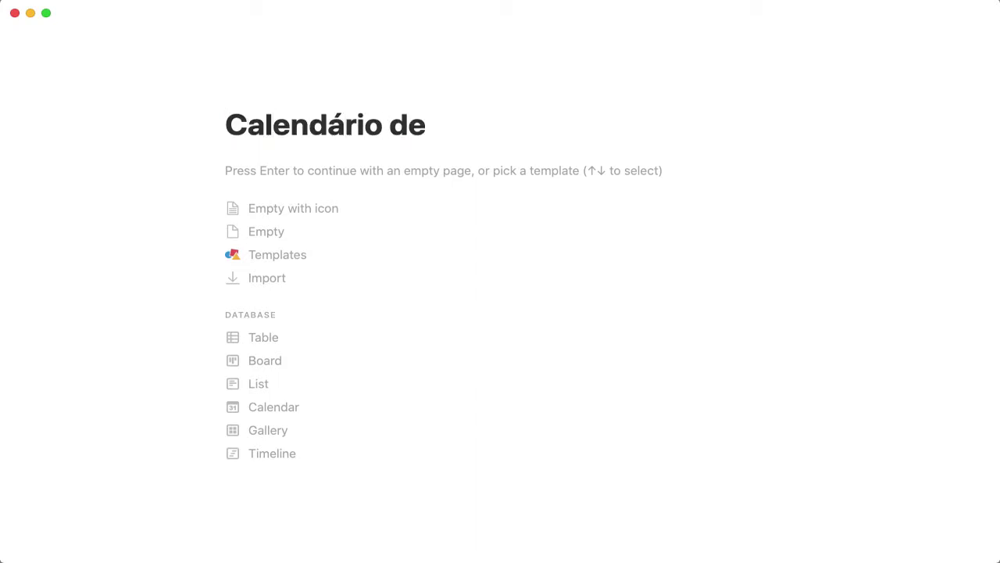
text(Con)
key(BackSpace)
key(BackSpace)
key(BackSpace)
key(BackSpace)
key(BackSpace)
key(BackSpace)
text(Editor)
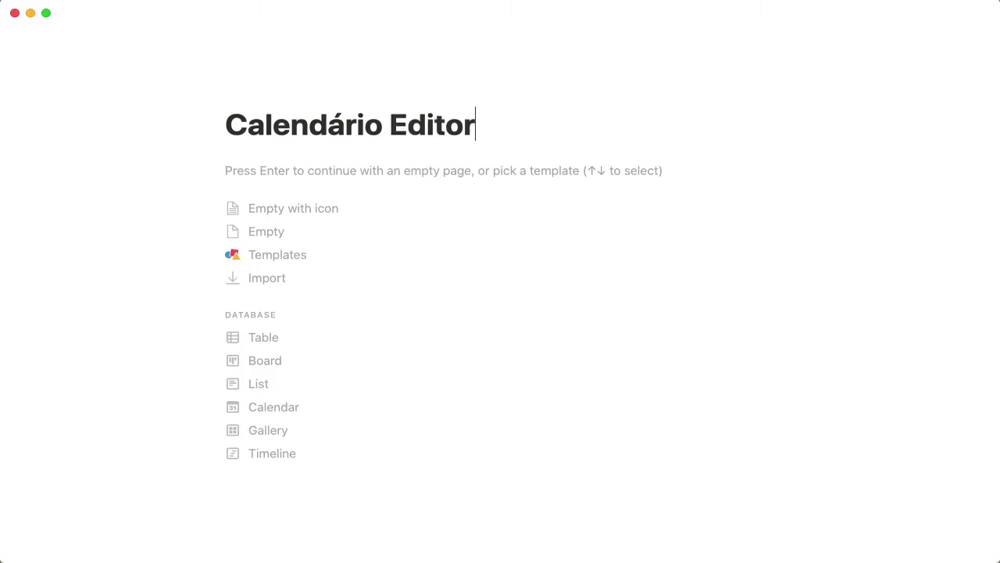
text(ial [)
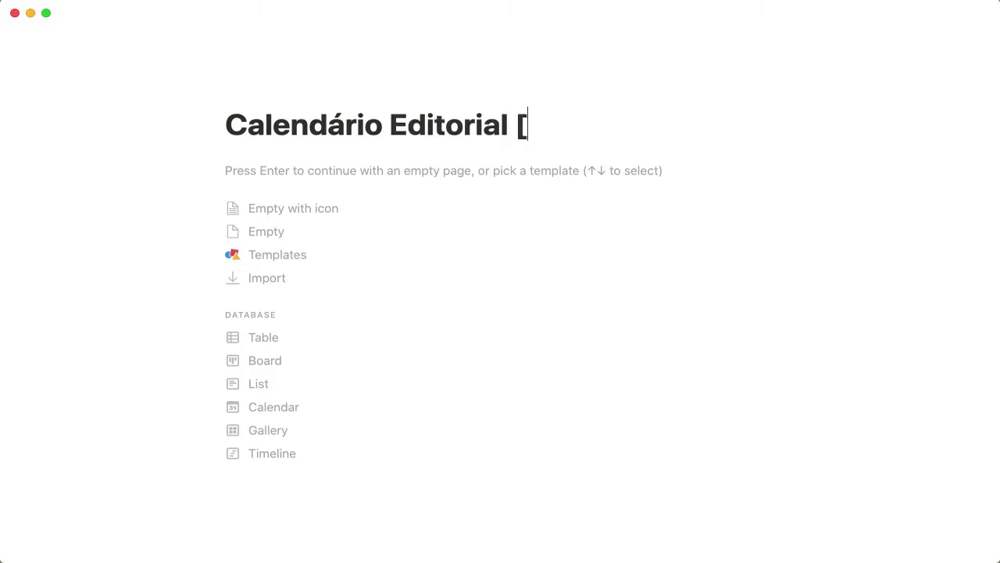
text(Template])
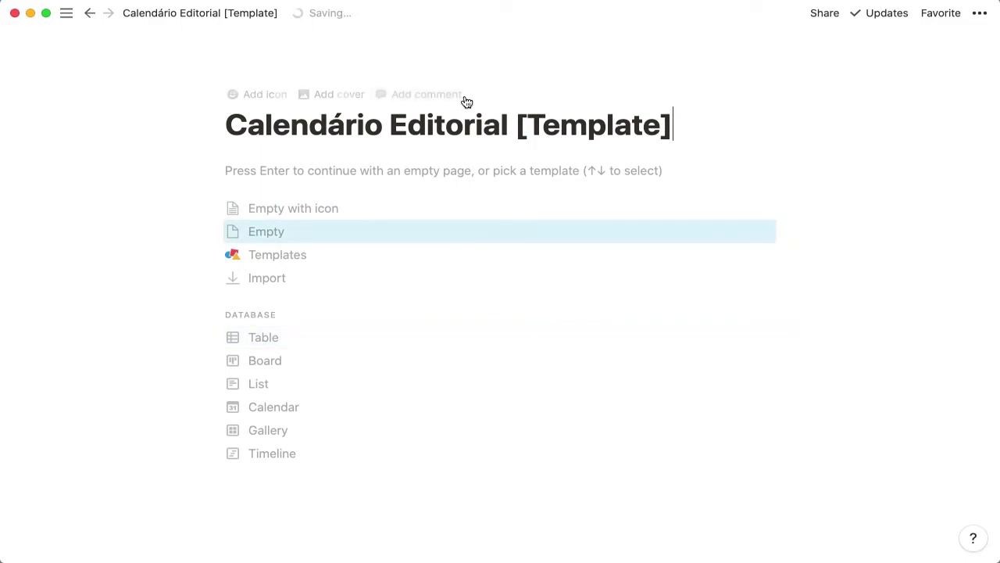
drag(518, 130, 675, 132)
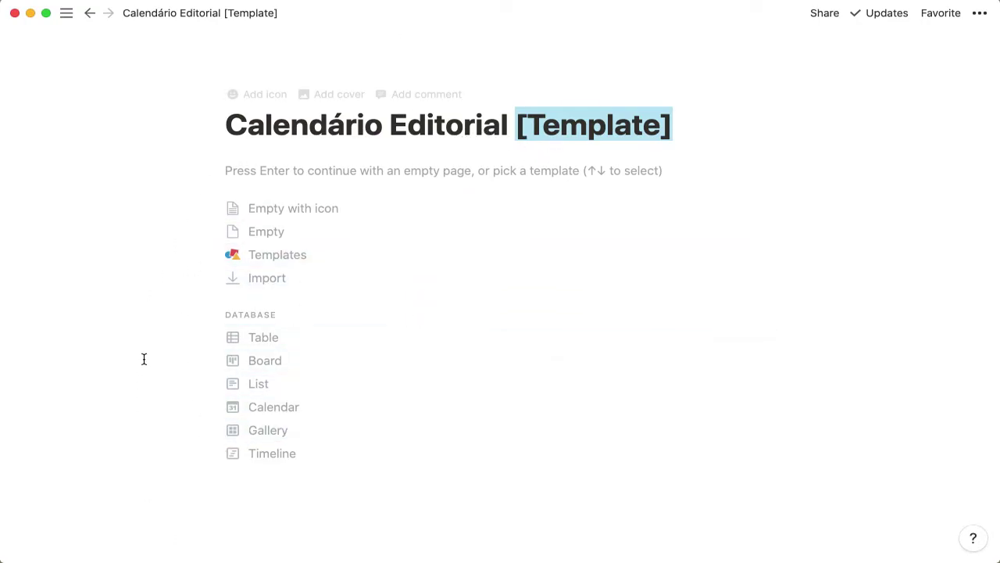
click(541, 121)
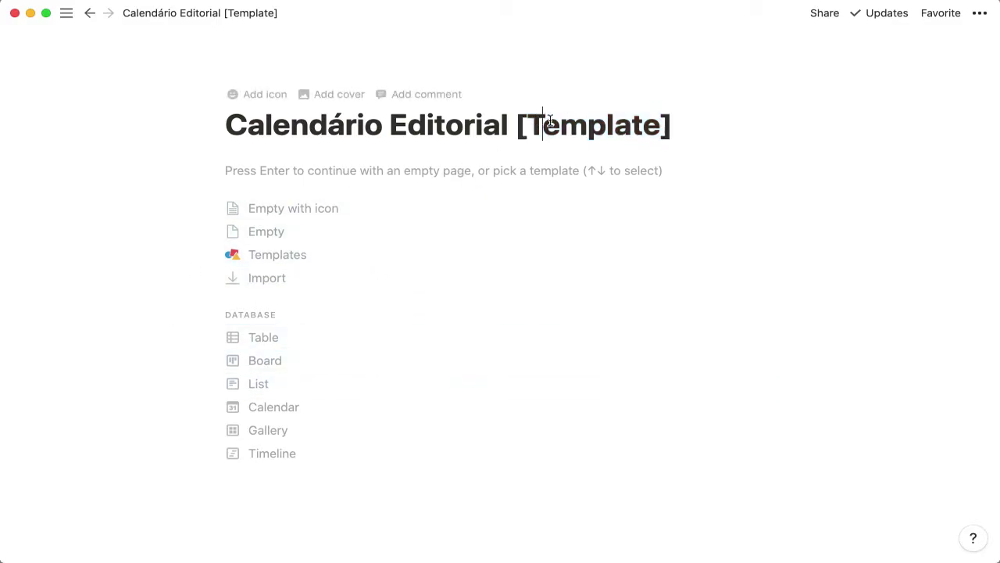
drag(540, 123, 674, 124)
click(677, 124)
click(249, 97)
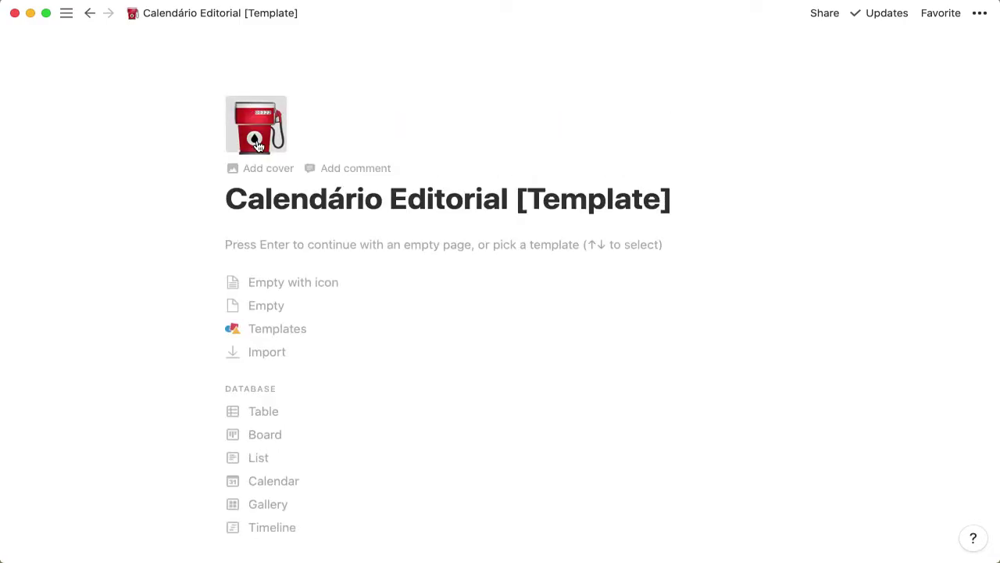
click(257, 142)
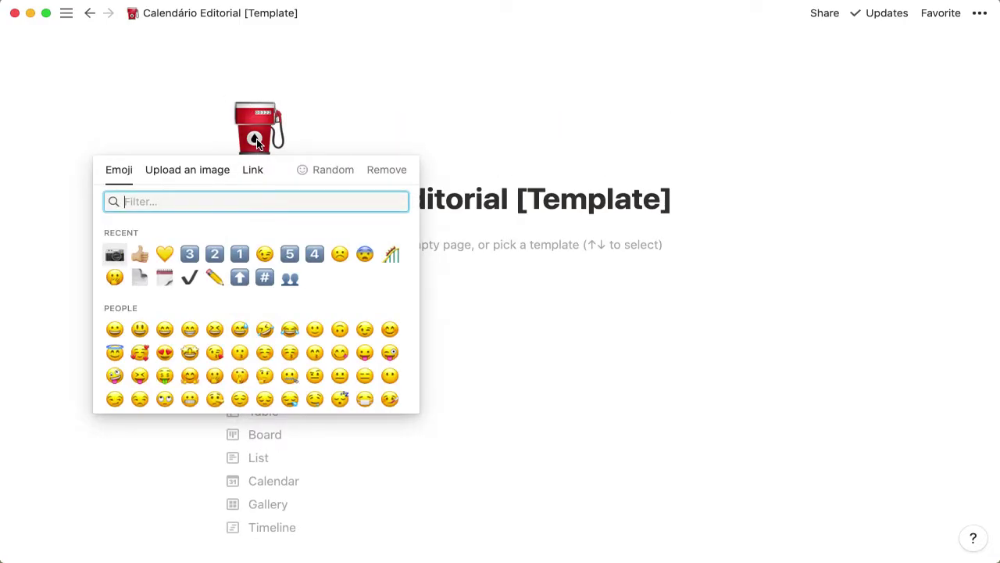
click(384, 169)
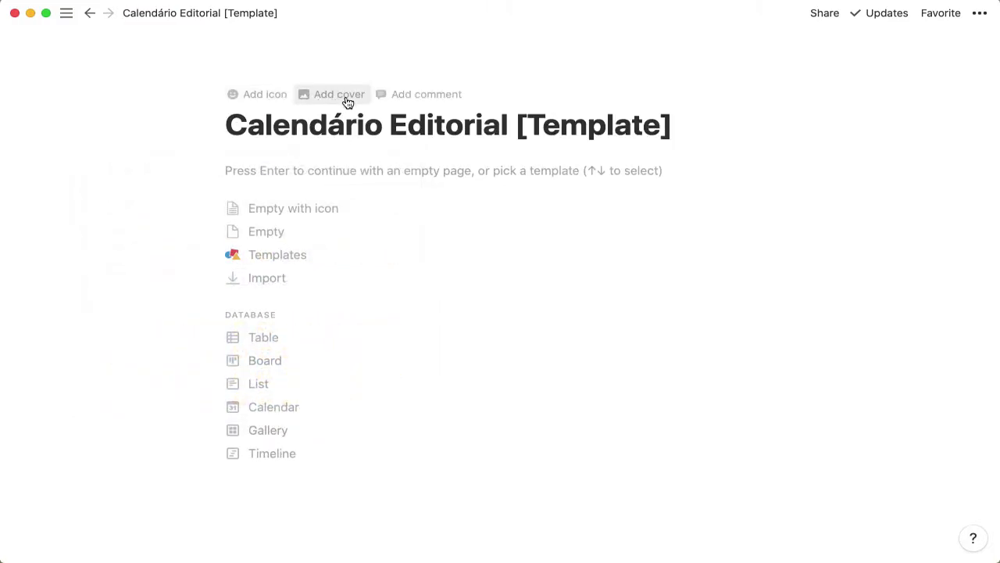
Add an icon to the page and set it to the pencil emoji
click(247, 102)
click(247, 127)
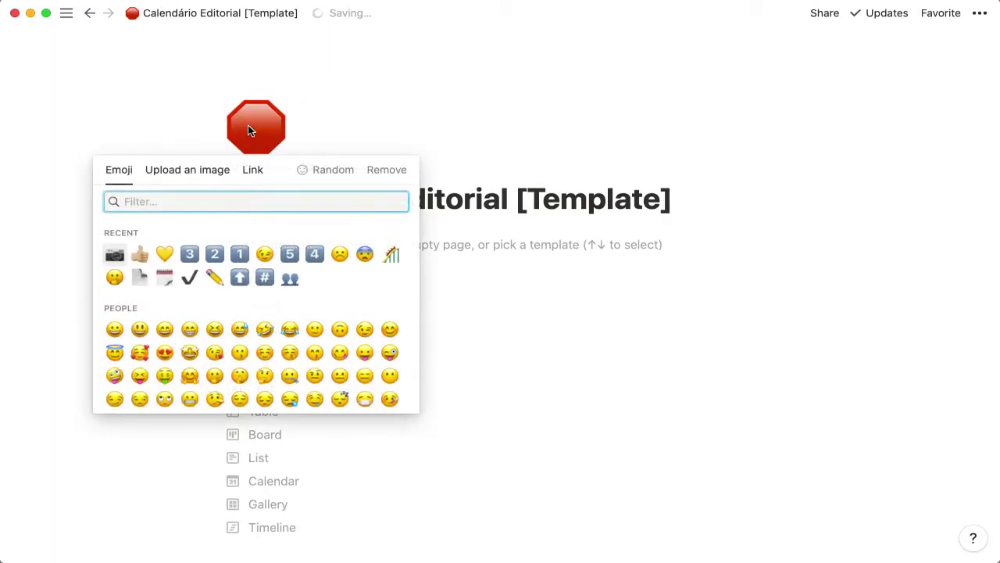
click(215, 278)
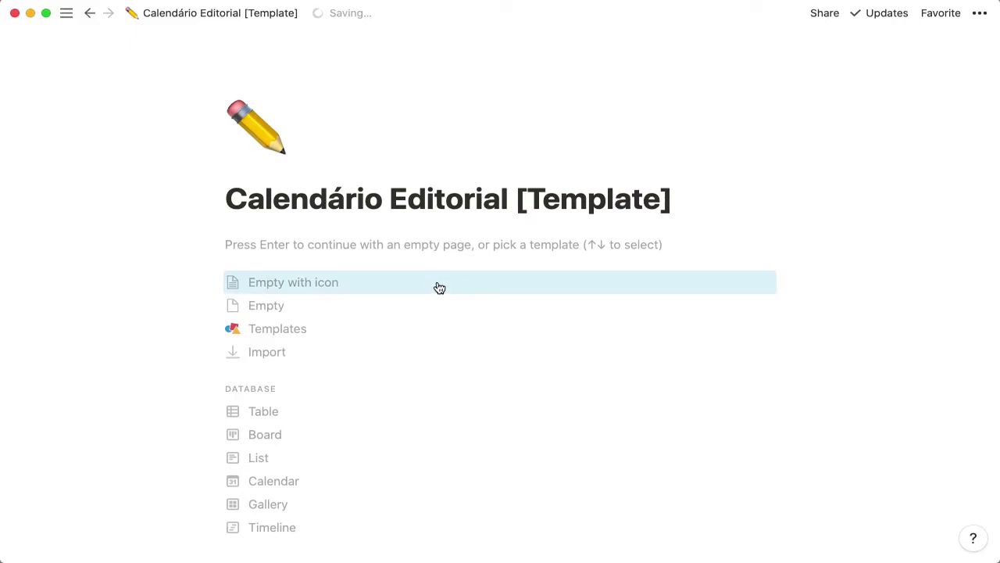
mouse_move(326, 151)
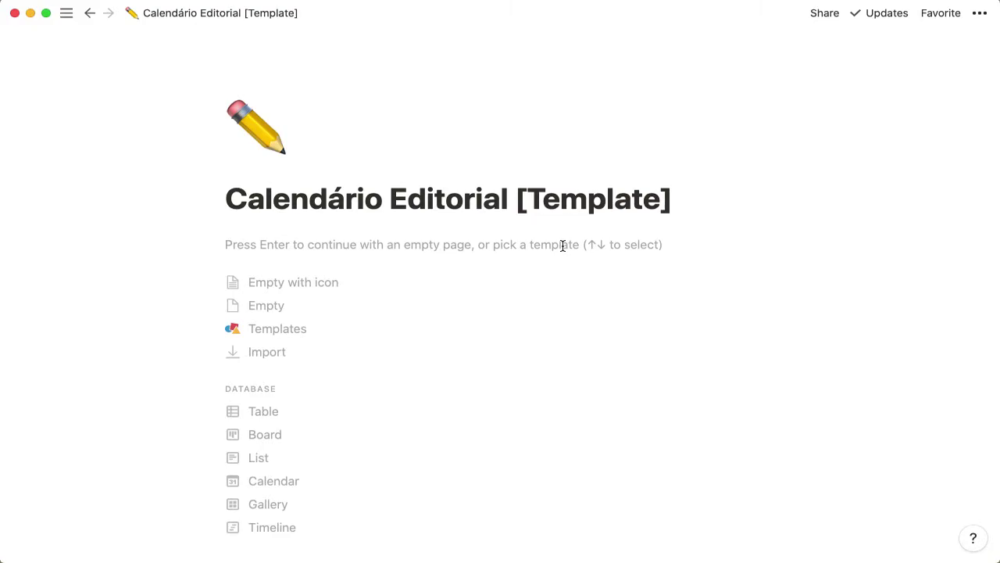
scroll(563, 246, down, 3)
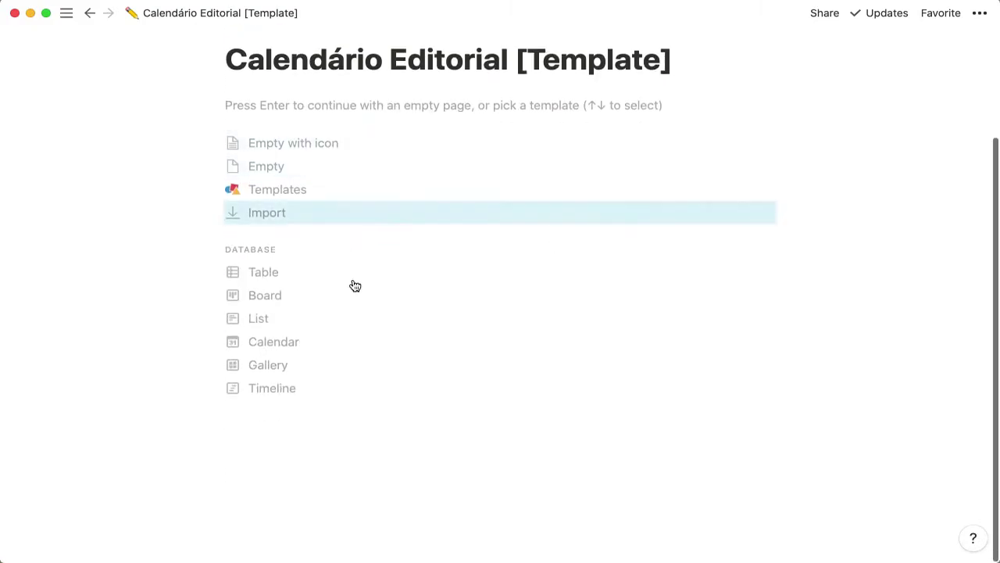
scroll(409, 194, up, 2)
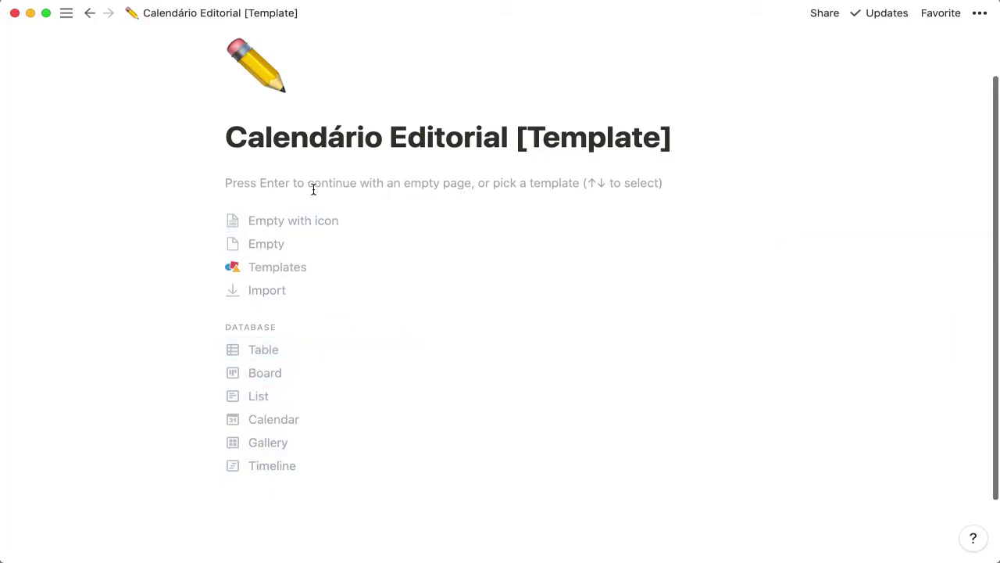
click(373, 180)
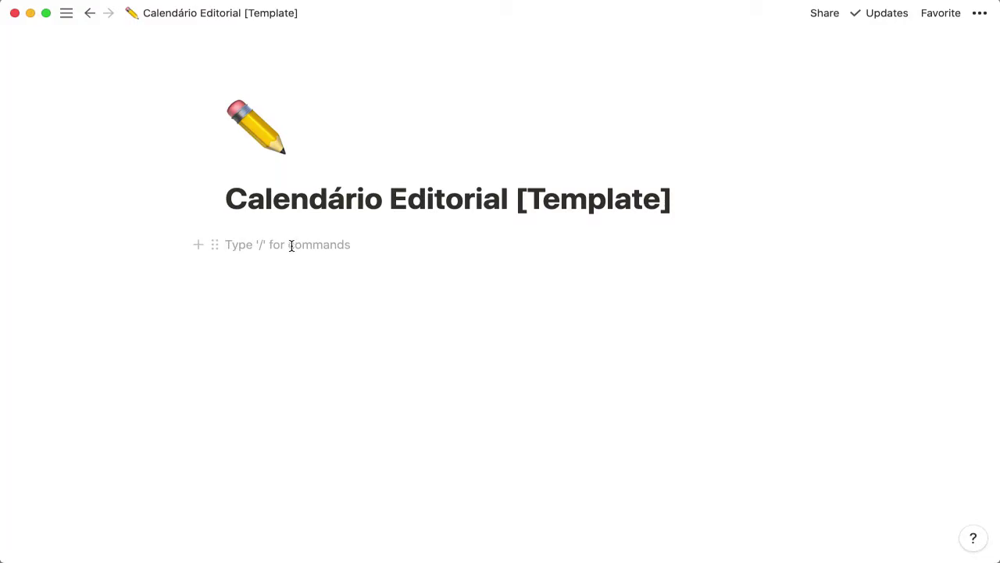
key(BackSpace)
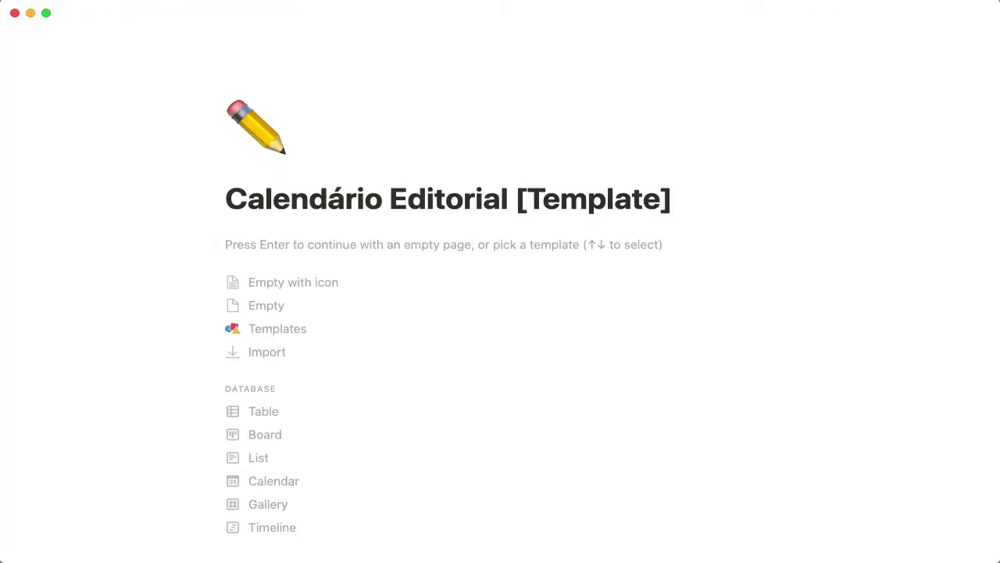
scroll(467, 297, down, 2)
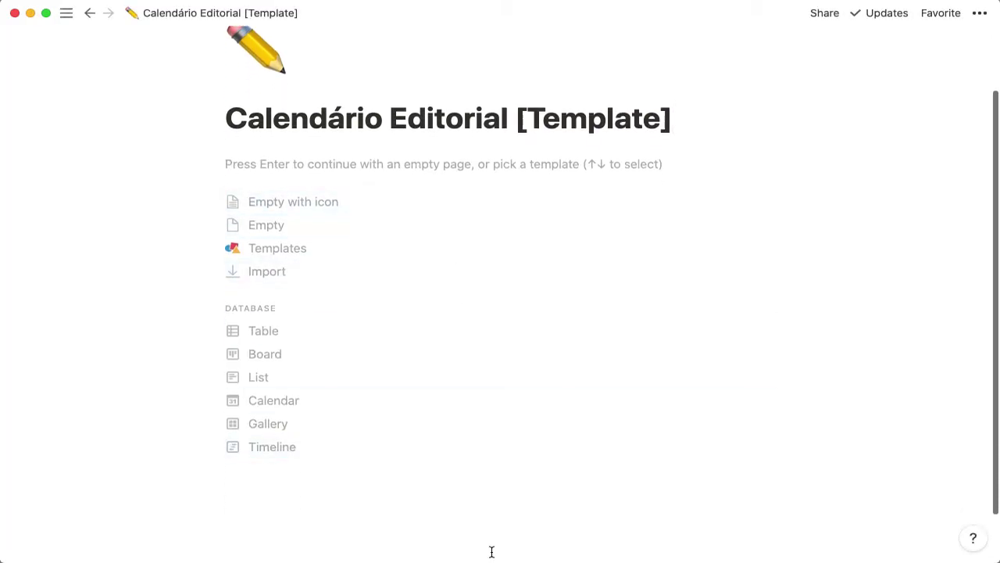
click(348, 165)
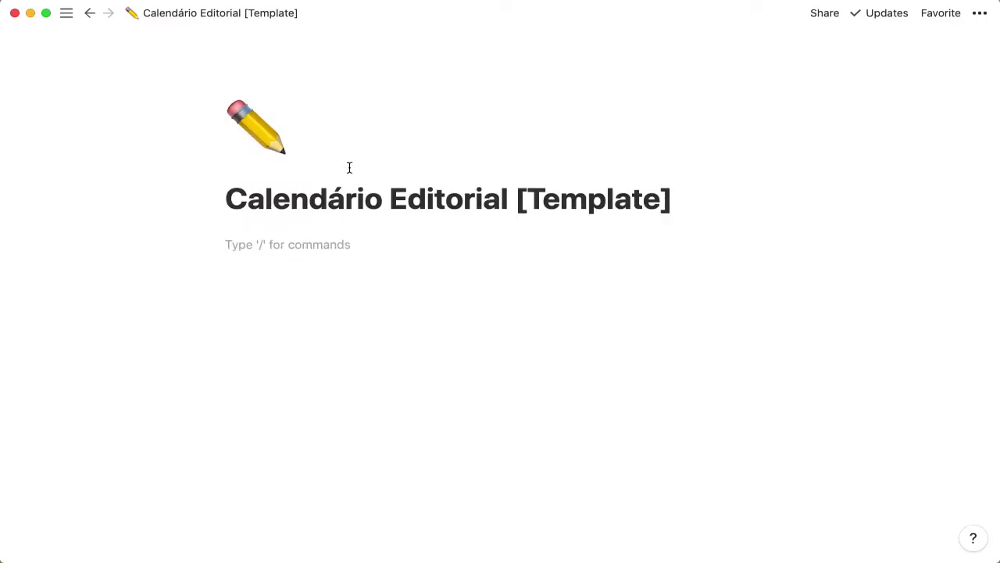
key(BackSpace)
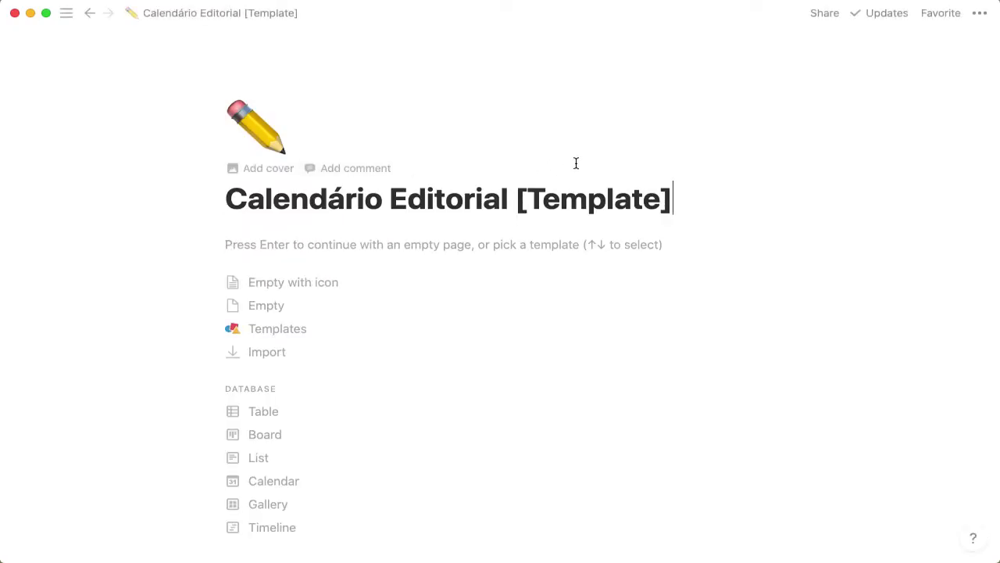
Turn the empty page into a table database
scroll(411, 226, down, 2)
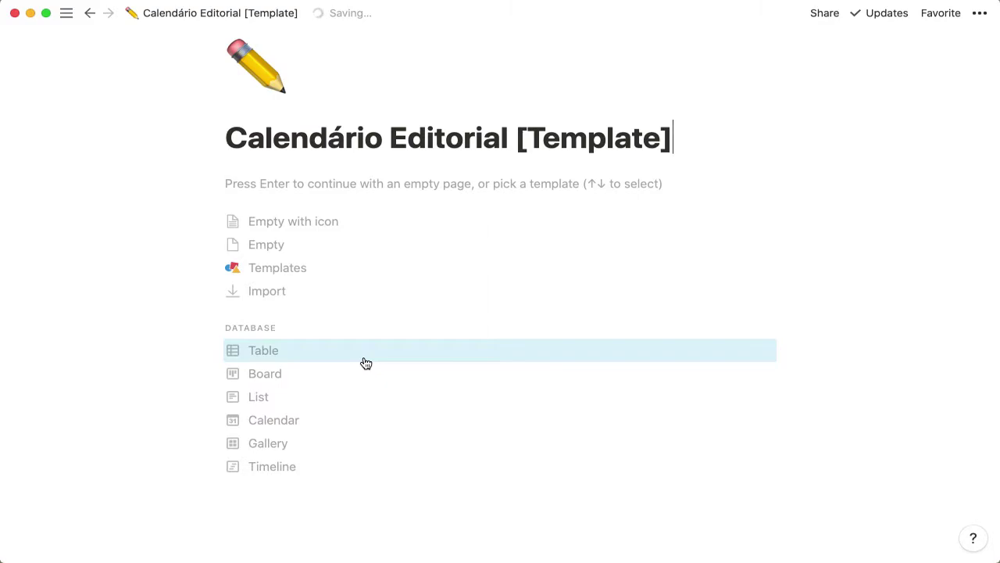
click(264, 351)
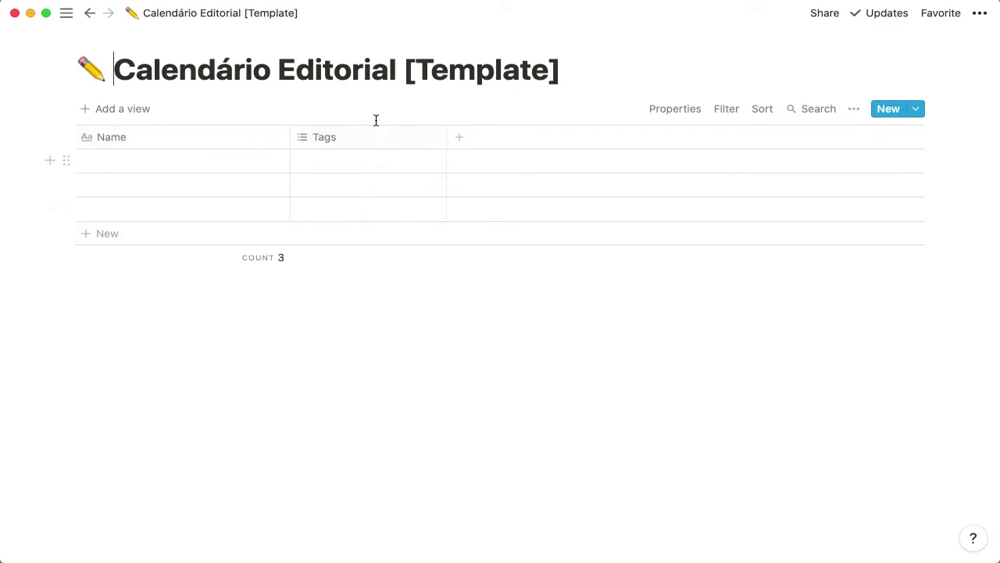
Rename the table's title column from the default to "Conteúdo"
click(159, 136)
text(Nome)
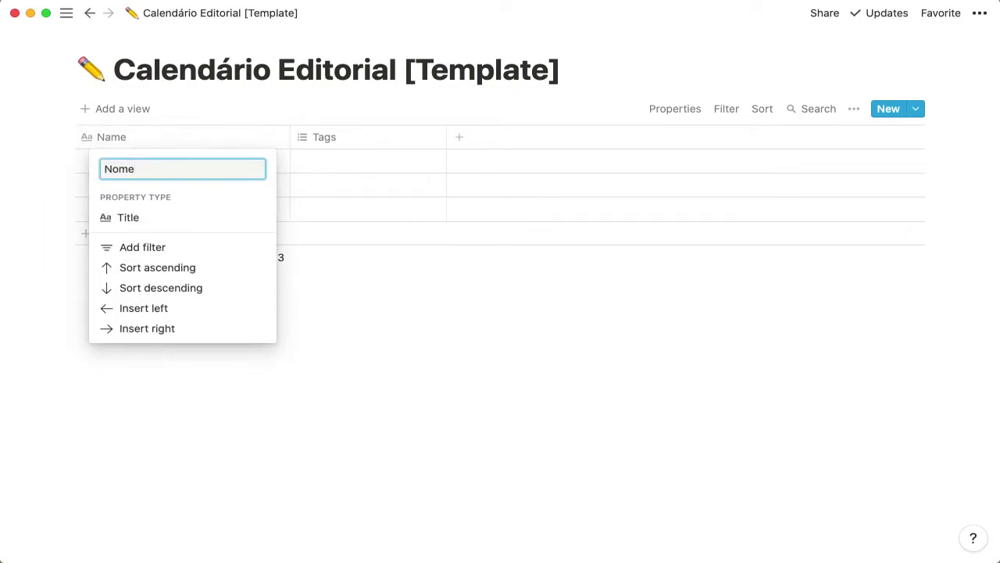
key(super+a)
text(C)
key(Return)
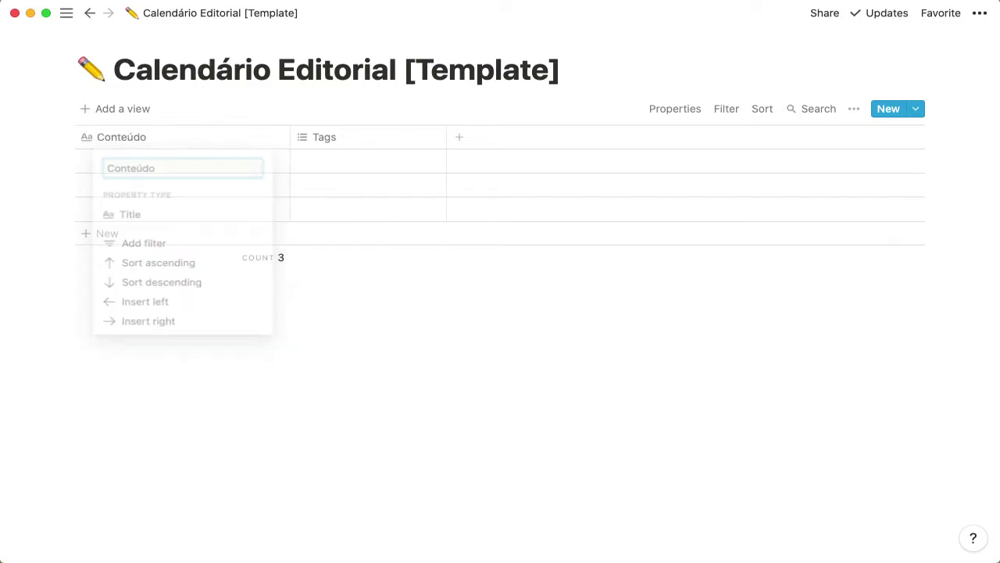
Rename the table's title column to "Ideia" and make the column narrower
click(158, 127)
text(Ideia)
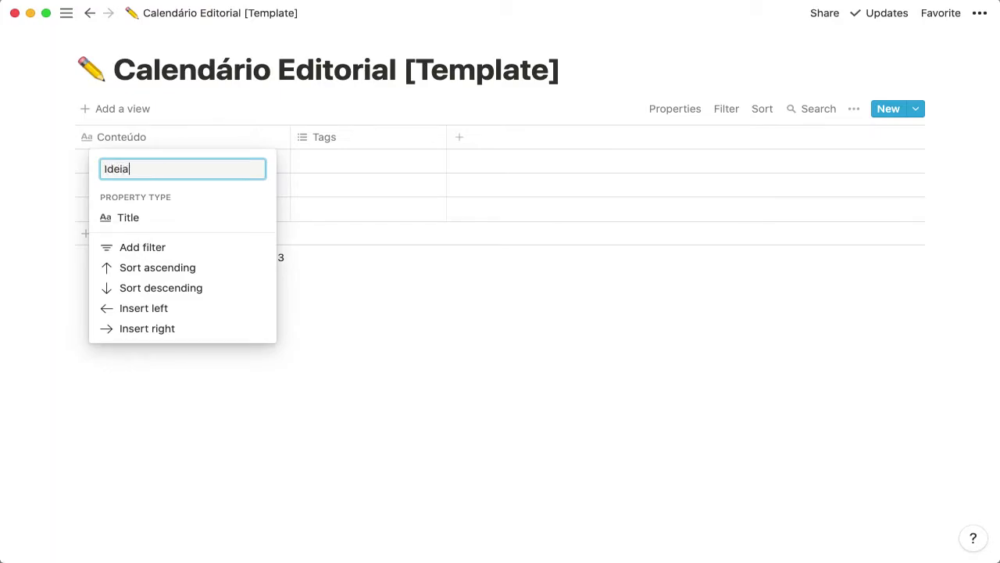
key(Return)
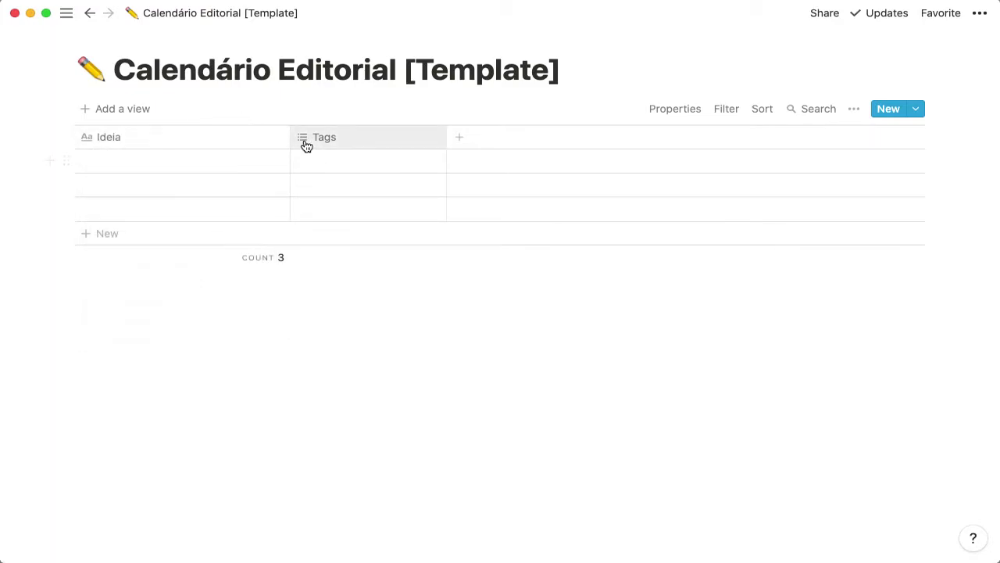
drag(289, 137, 246, 138)
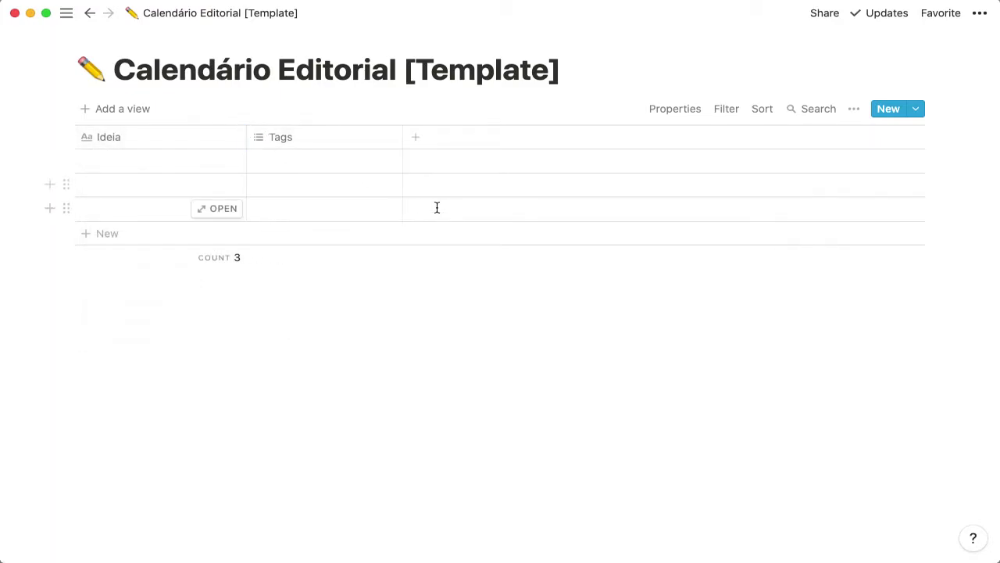
Rename the Tags column to "Tipo" and set its property type to Select
click(283, 138)
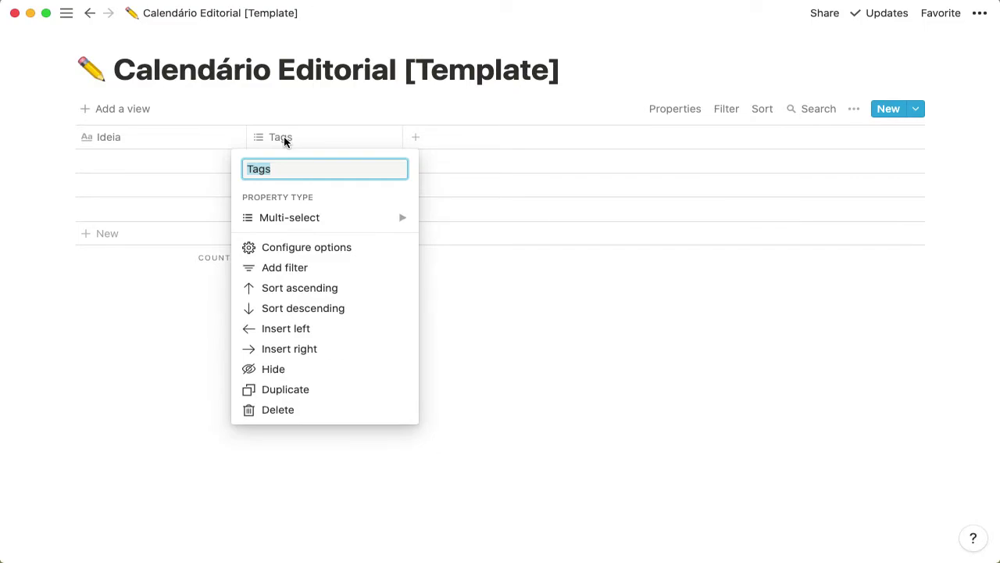
text(Tipo)
mouse_move(331, 228)
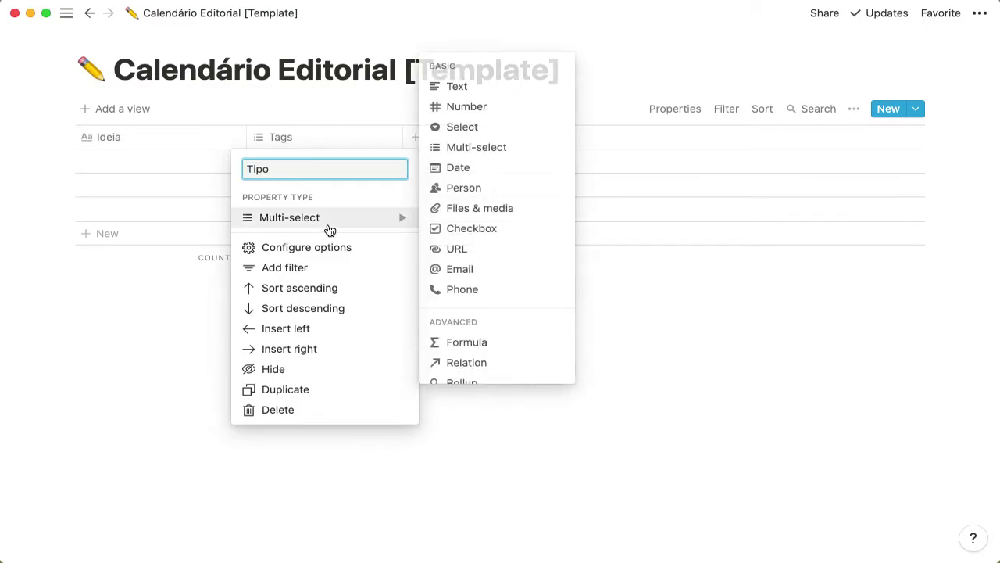
click(480, 132)
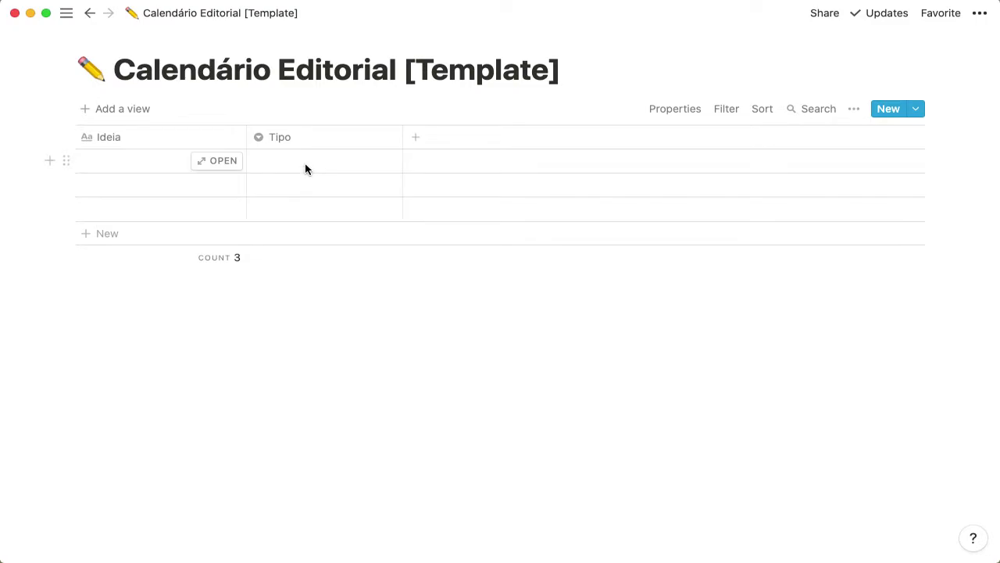
Change the Tipo column's property type to Multi-select
click(286, 138)
mouse_move(298, 226)
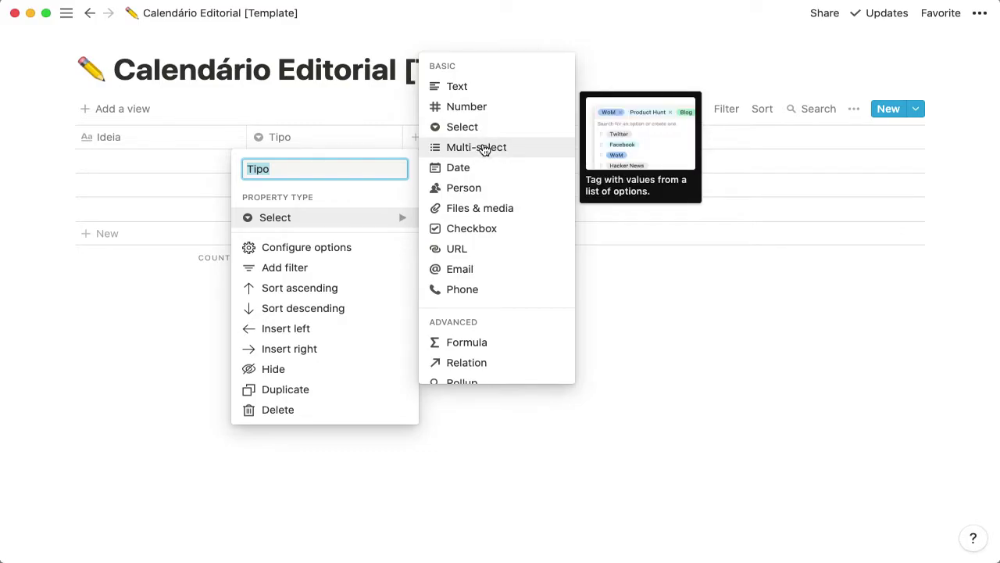
click(484, 149)
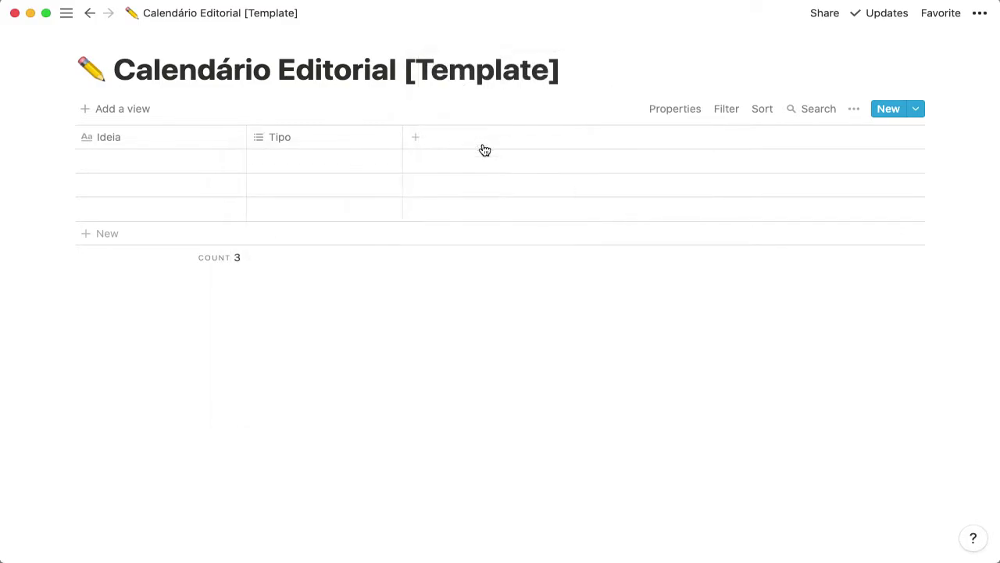
Set the Tipo column's property type to Select and make the column narrower
click(306, 167)
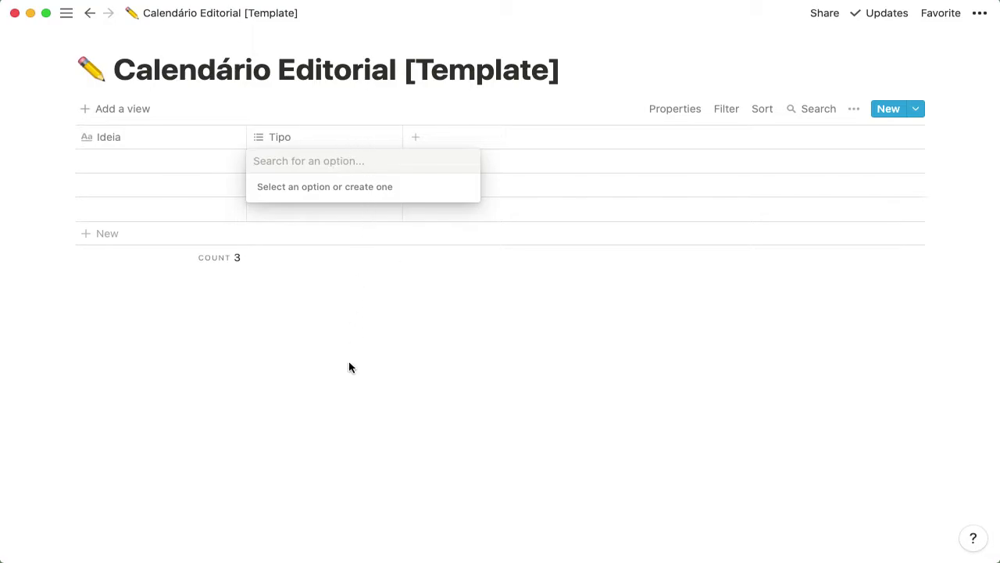
click(349, 141)
click(350, 141)
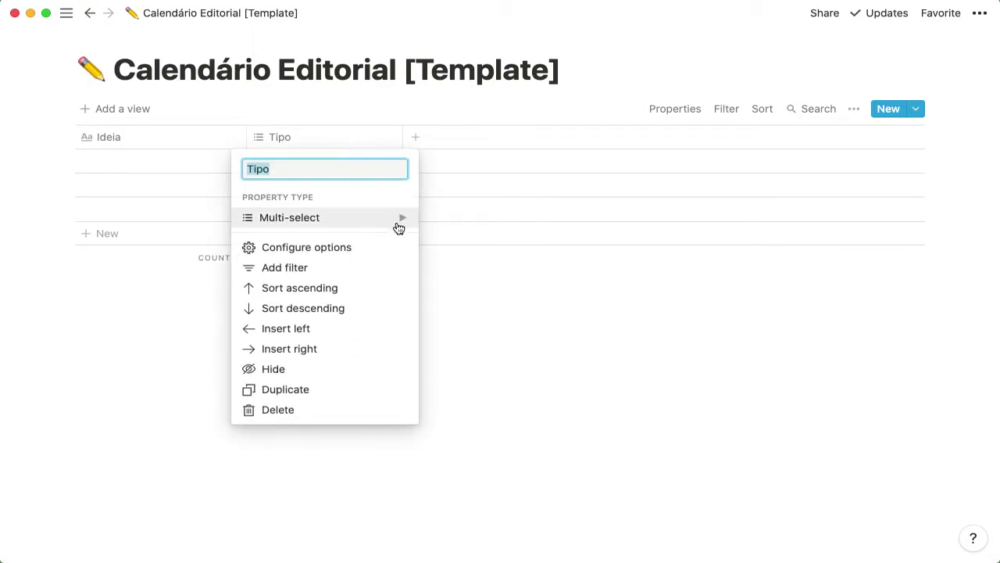
mouse_move(400, 224)
click(471, 129)
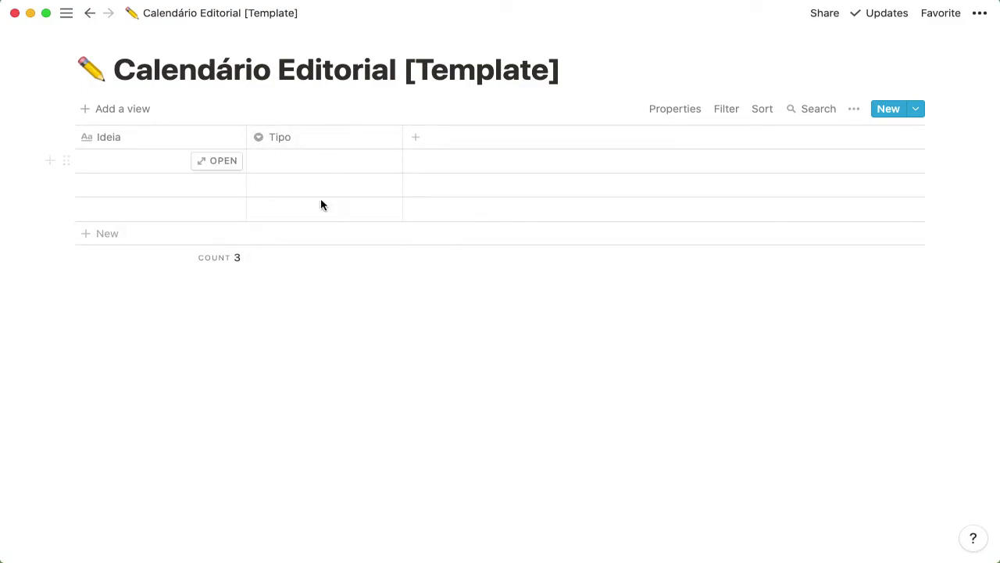
drag(404, 138, 292, 116)
Name the three table rows "Ideia 1", "Ideia 2" and "Ideia 3" in the Ideia column
click(166, 168)
text(Ideia 1)
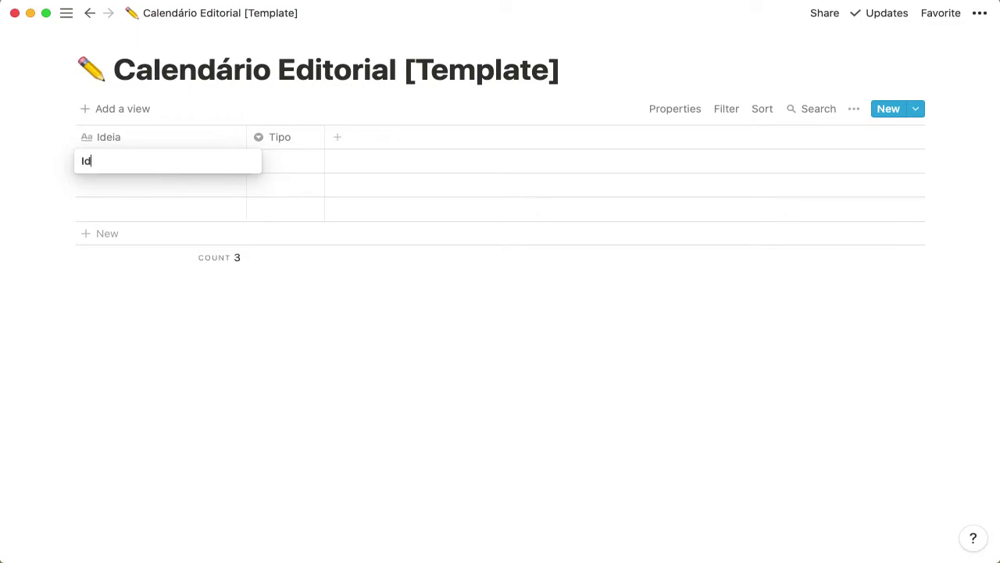
key(Return)
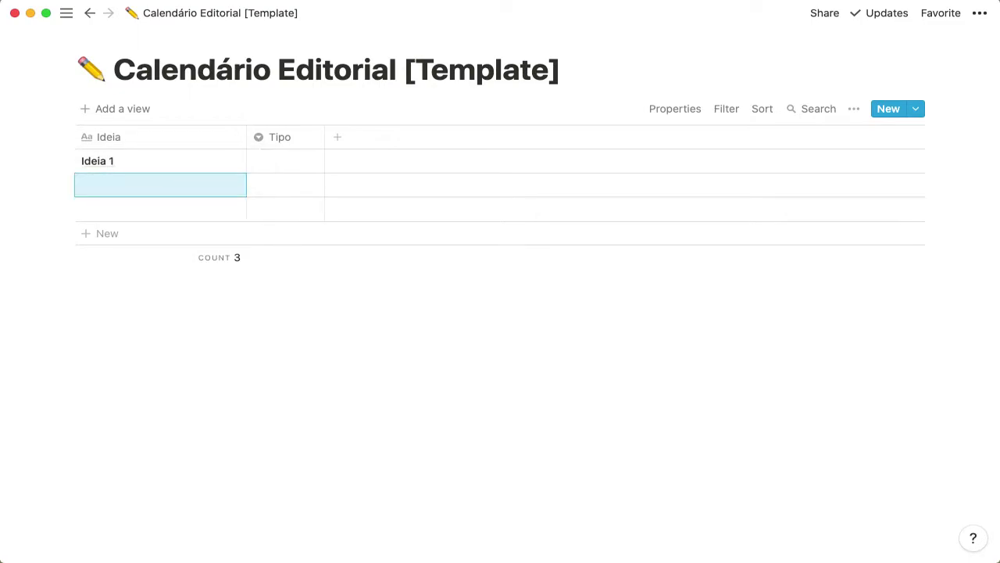
text(I)
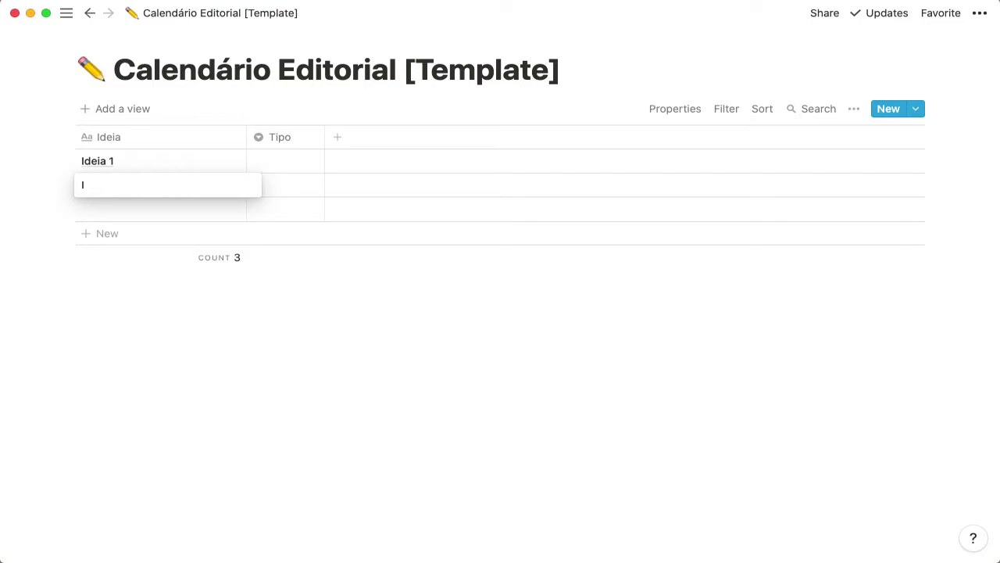
text(deia)
text( 2)
key(Return)
text(Ideia)
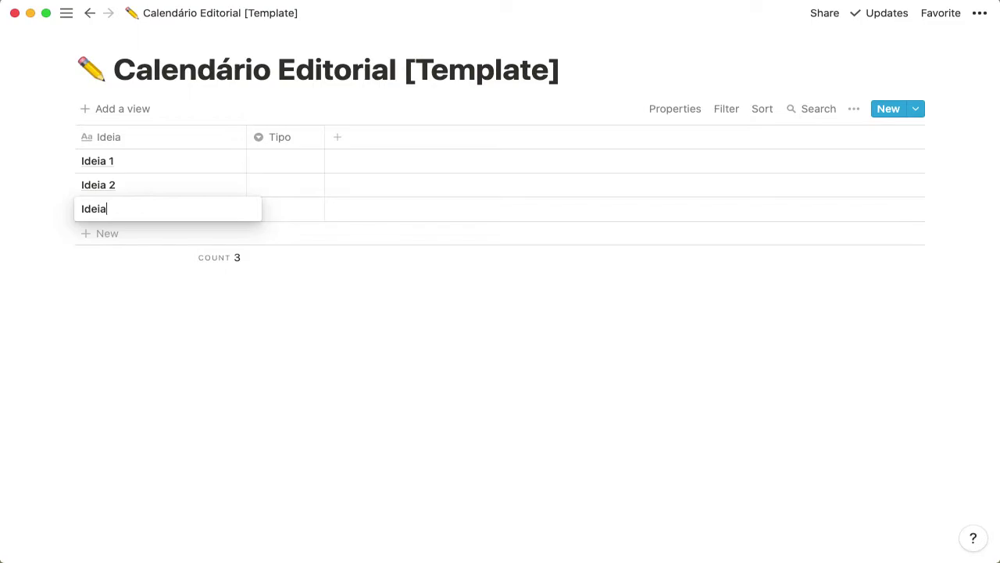
text( 3)
key(Escape)
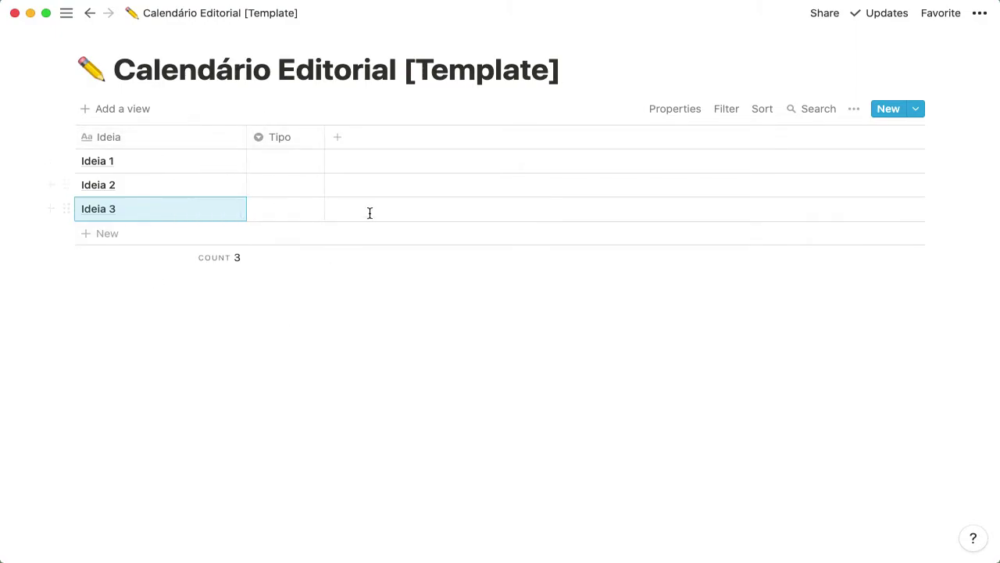
Create the Tipo options "inspirar" and "ensinar" in the Ideia 1 row, one after the other
click(285, 162)
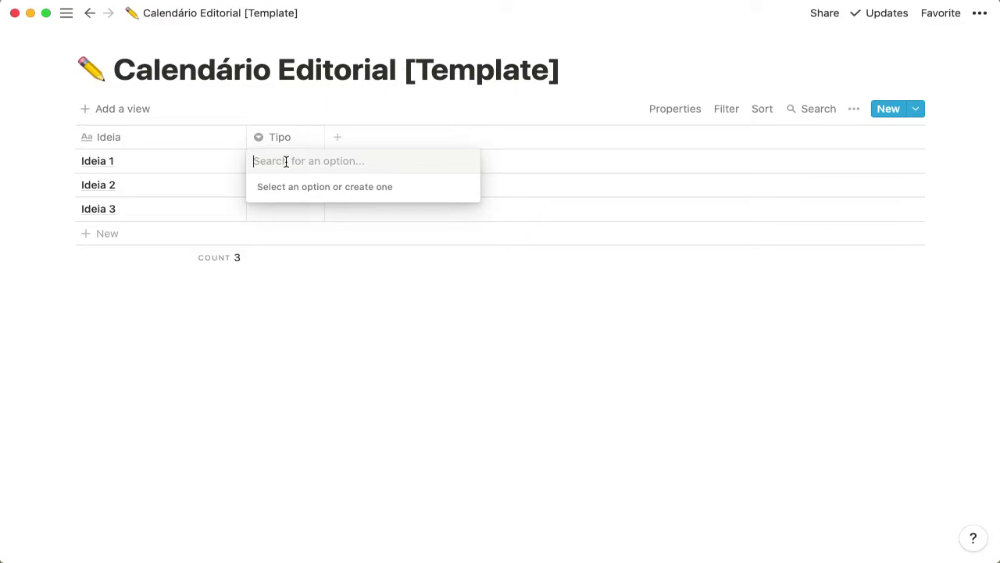
text(I)
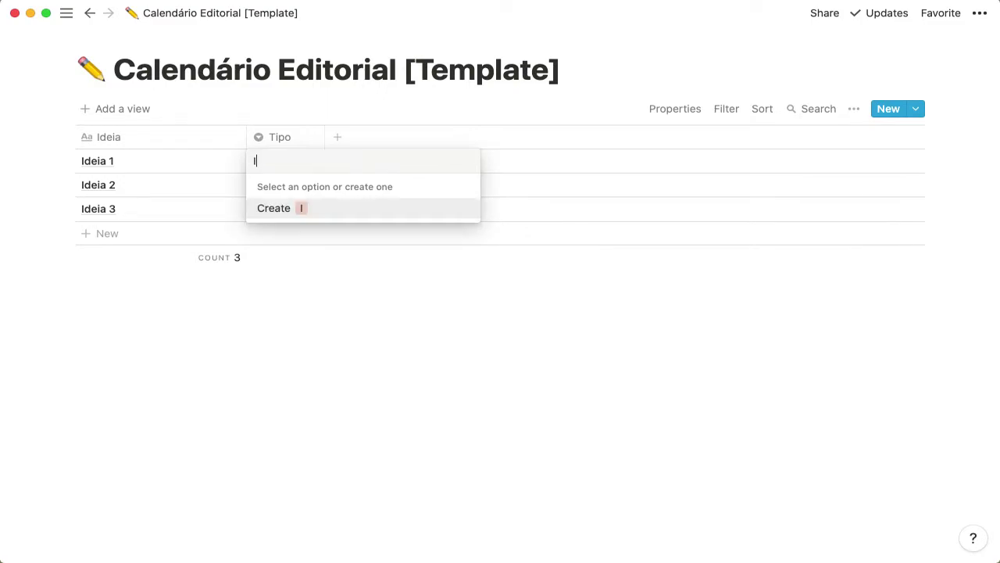
key(BackSpace)
text(inspirar)
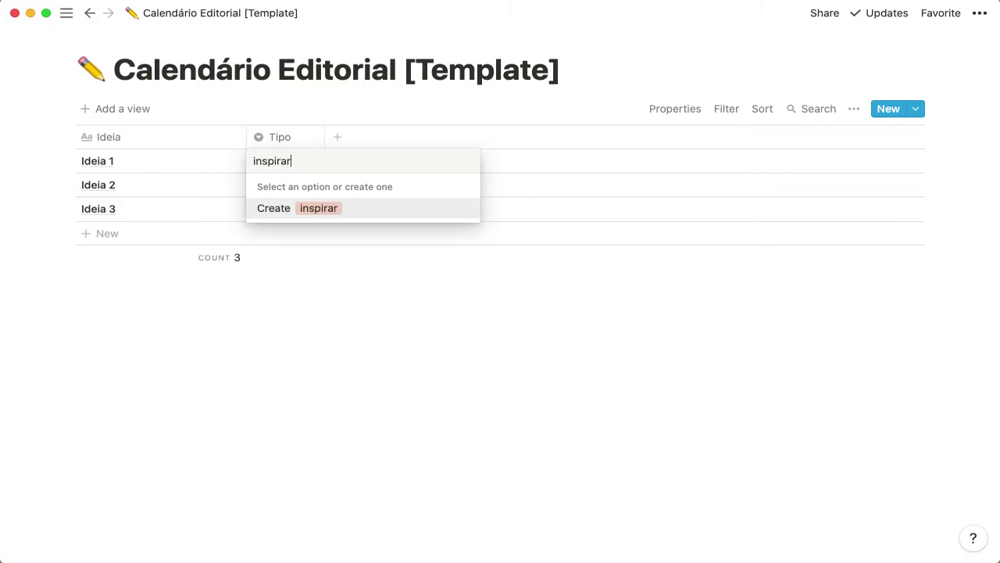
key(Return)
click(285, 161)
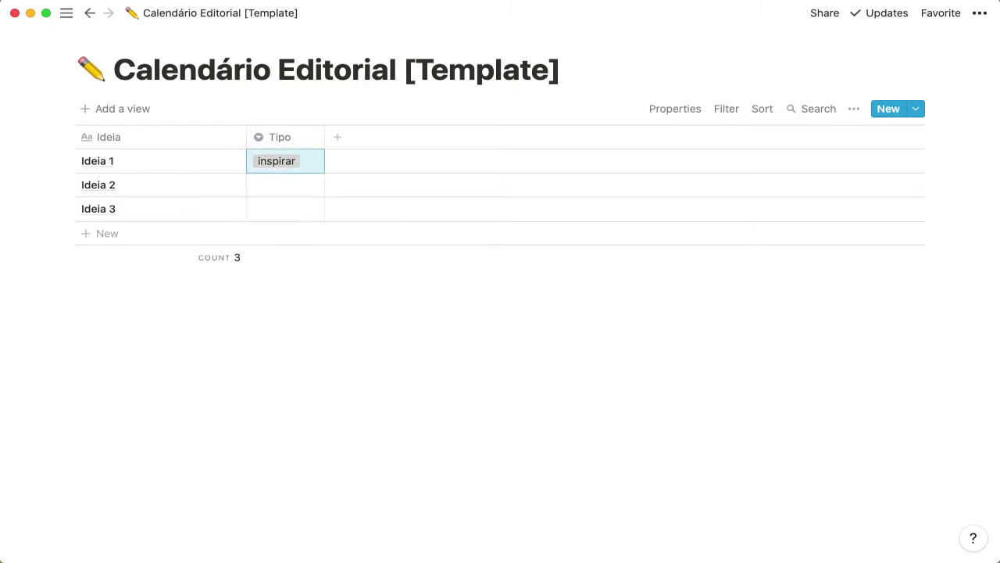
text(ensinar)
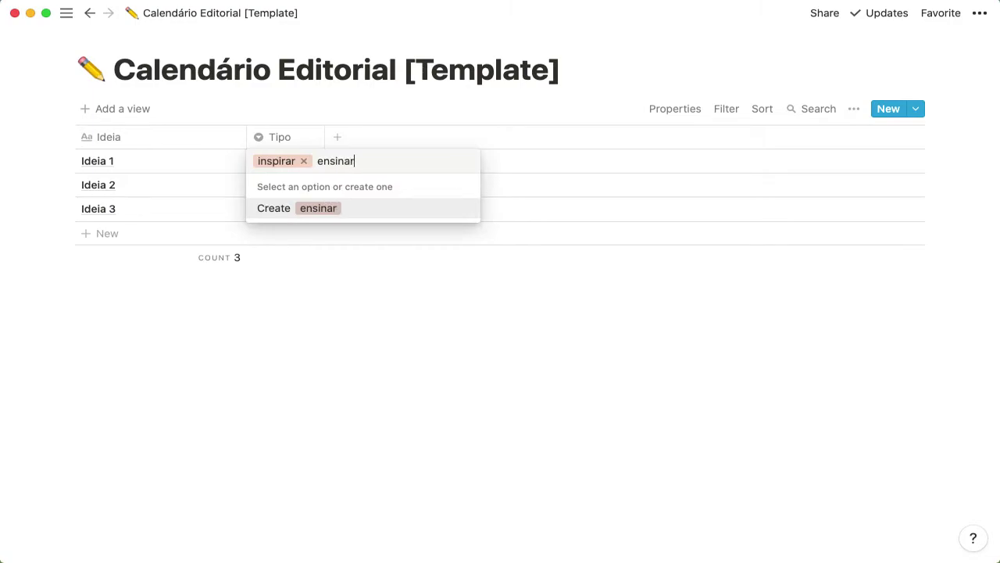
key(Return)
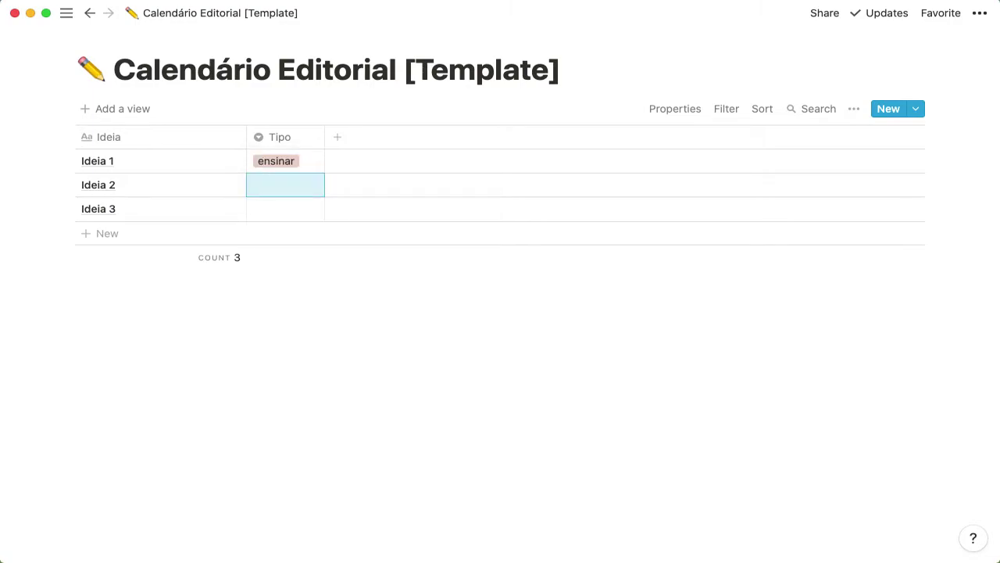
Examine the Select and Multi-select property types available for the Tipo column without changing the type
click(285, 161)
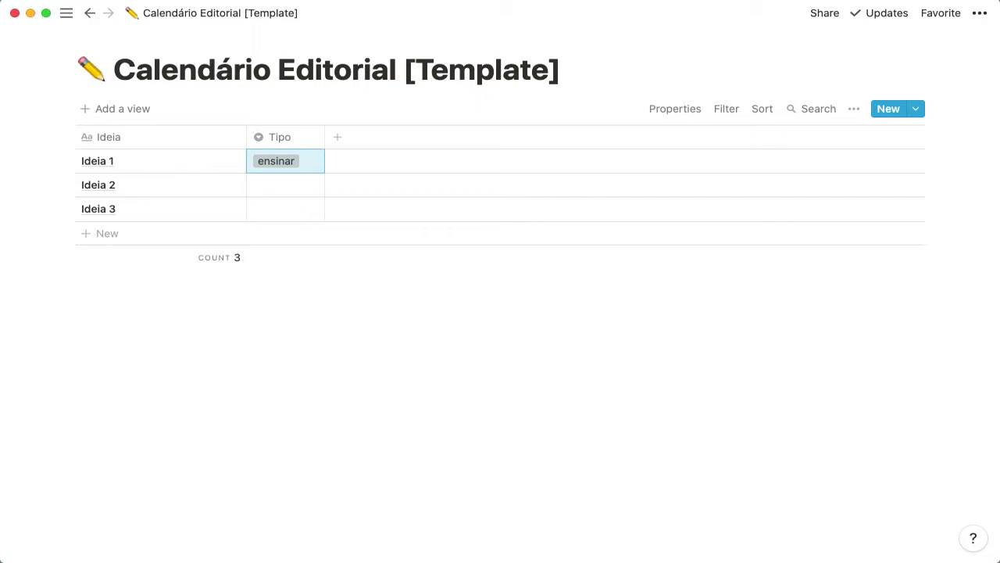
click(290, 138)
mouse_move(271, 226)
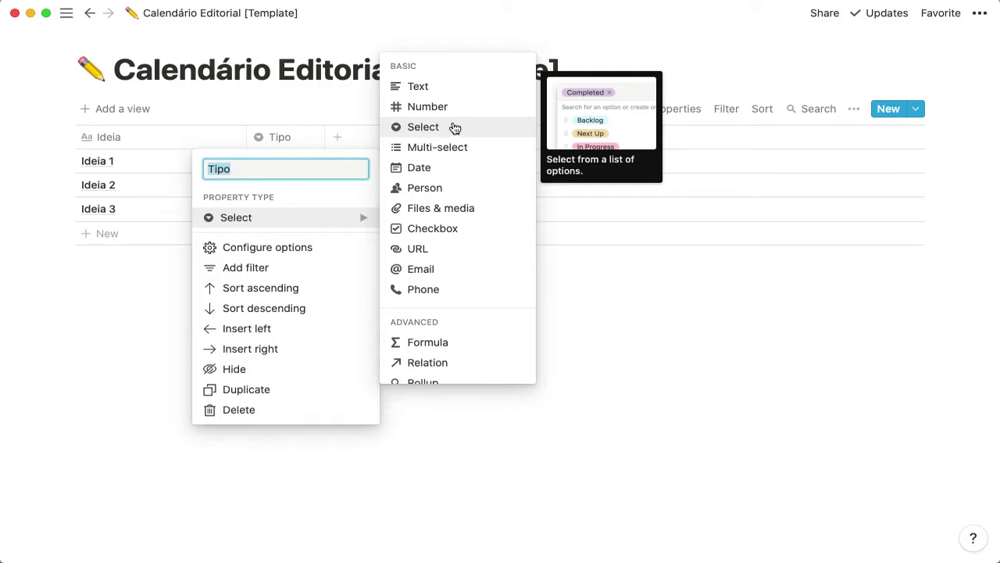
click(270, 137)
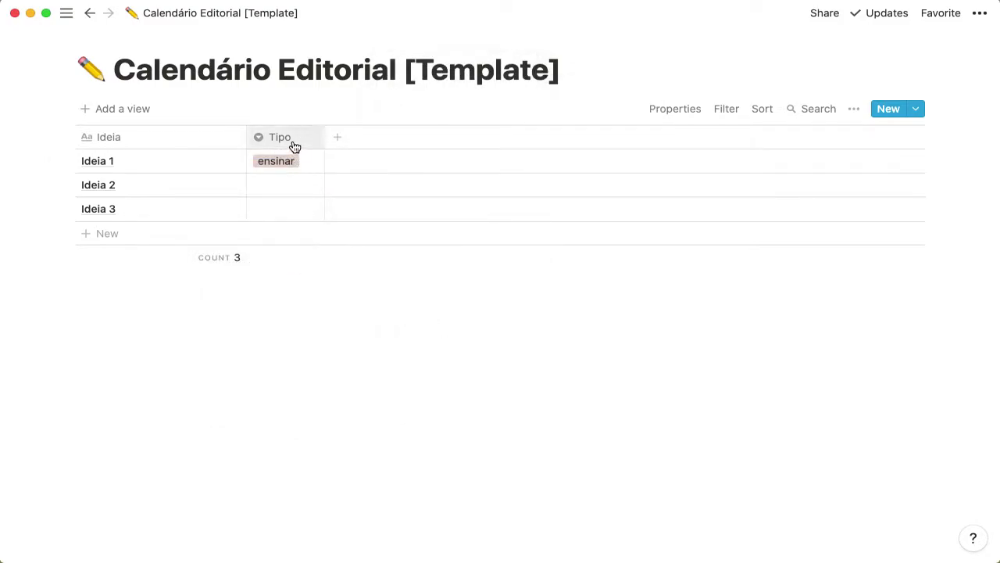
click(292, 141)
click(306, 142)
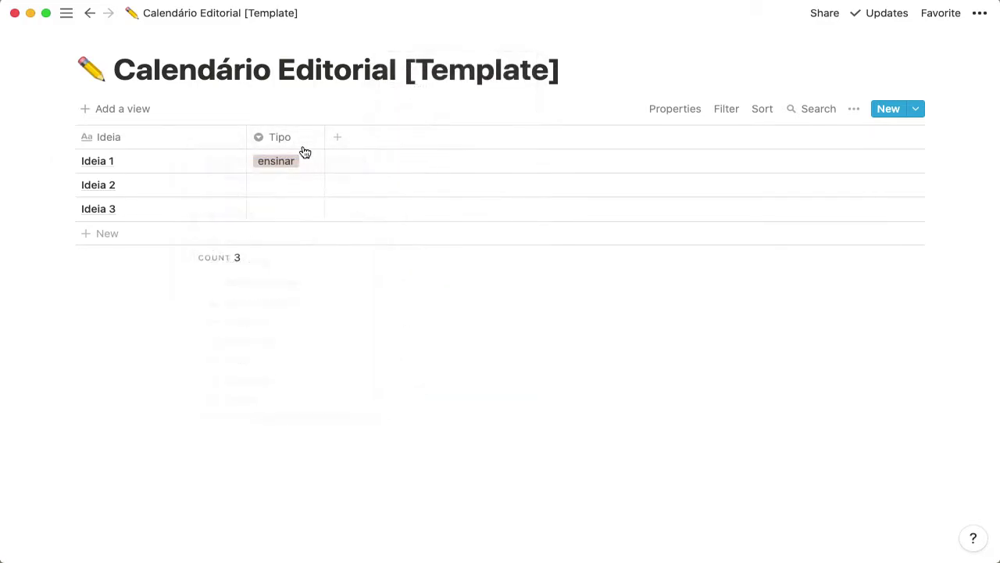
click(289, 139)
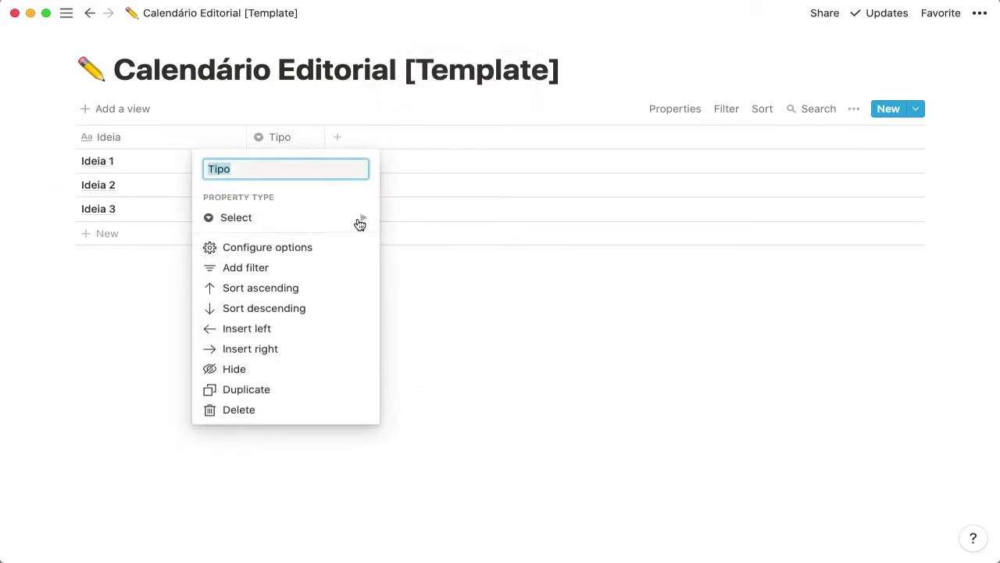
mouse_move(364, 219)
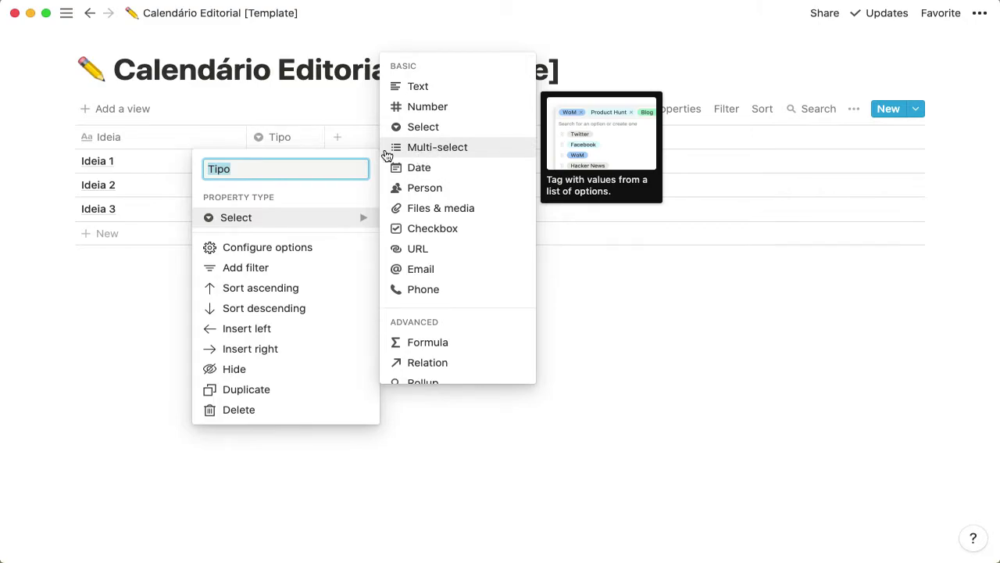
click(283, 150)
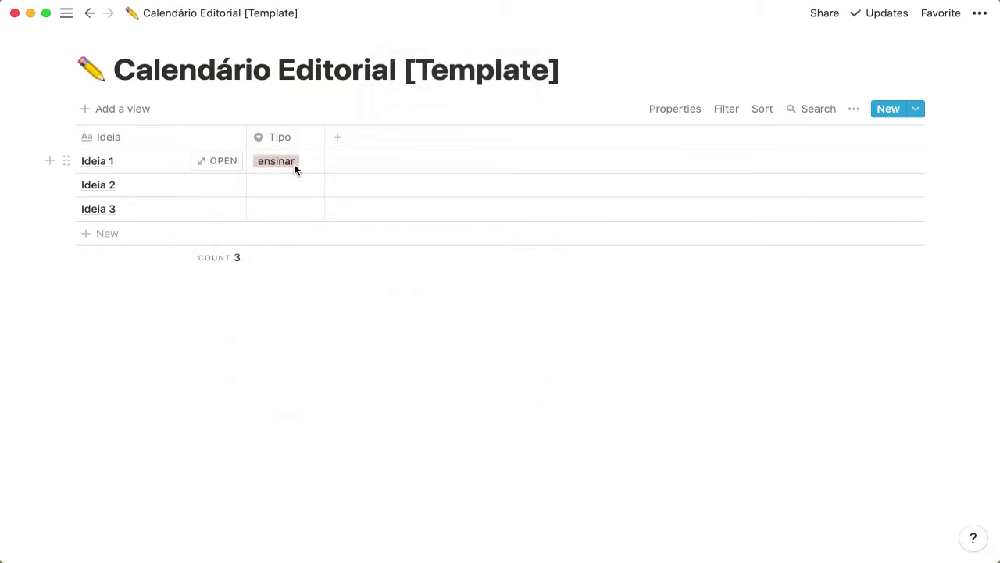
Switch Ideia 1's Tipo to "inspirar" and replace it with a newly created option "motivar"
click(297, 164)
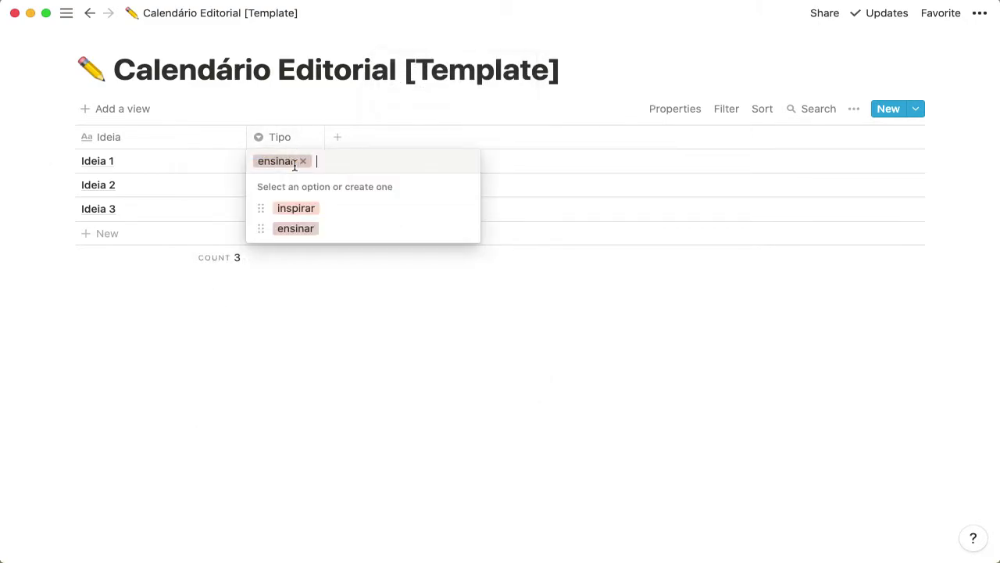
click(310, 211)
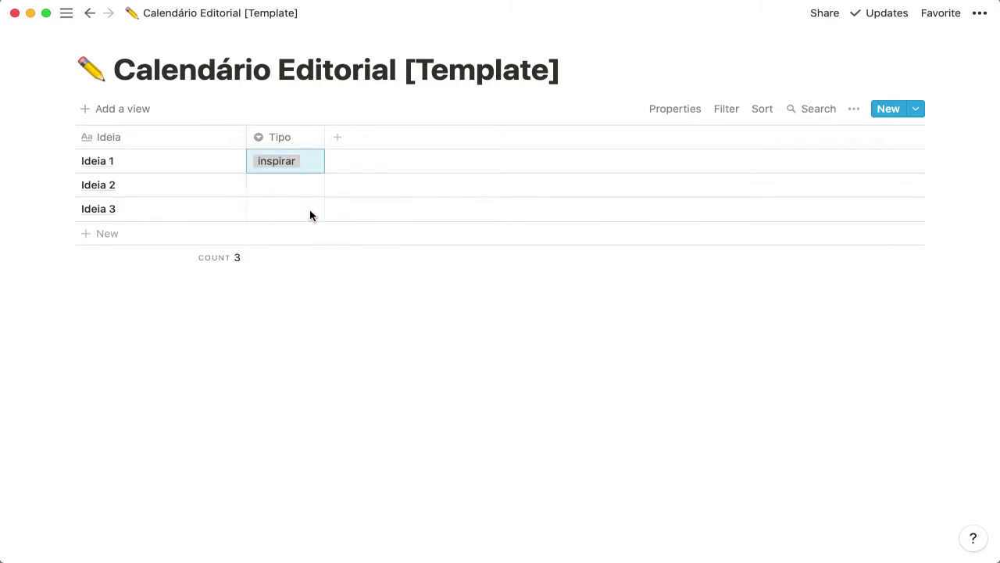
click(312, 160)
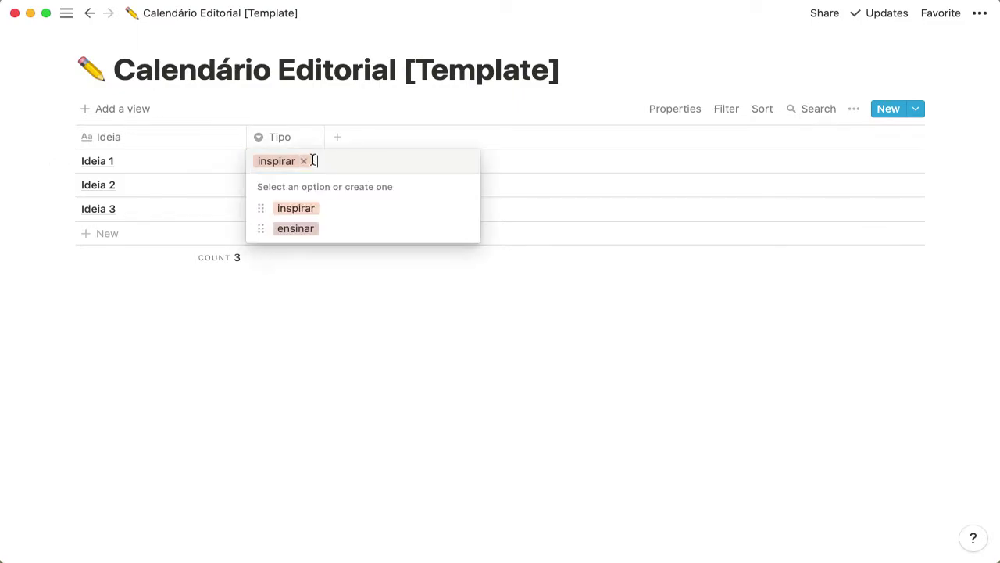
text(motivar)
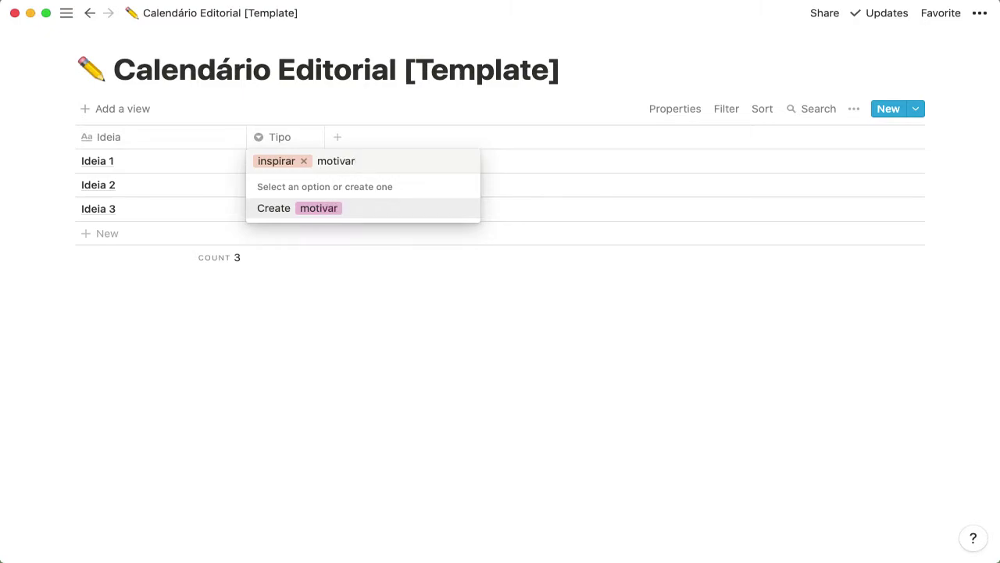
key(Return)
Create the Tipo options "ajudar" and "refletir" in the Ideia 1 row
click(285, 160)
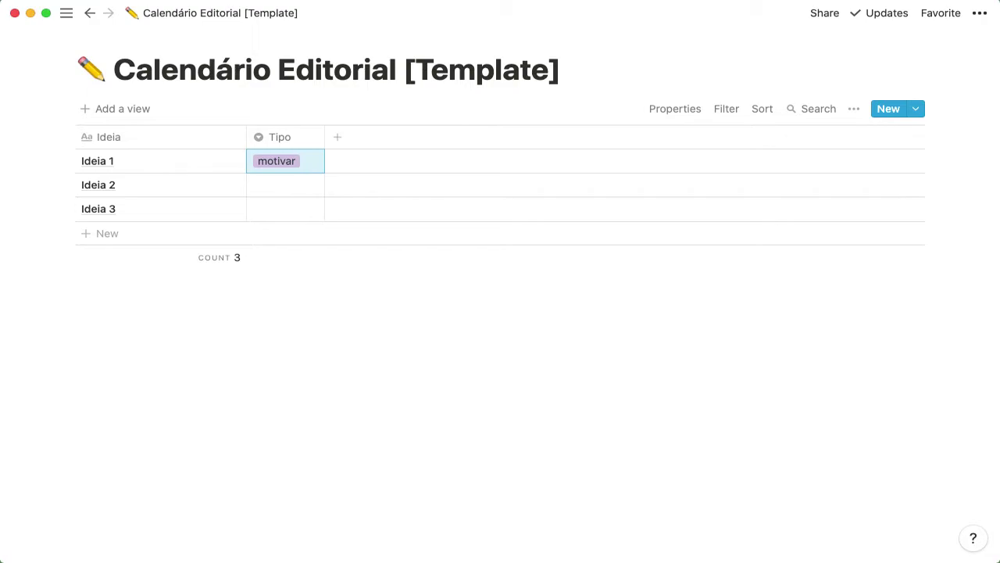
text(ajudar)
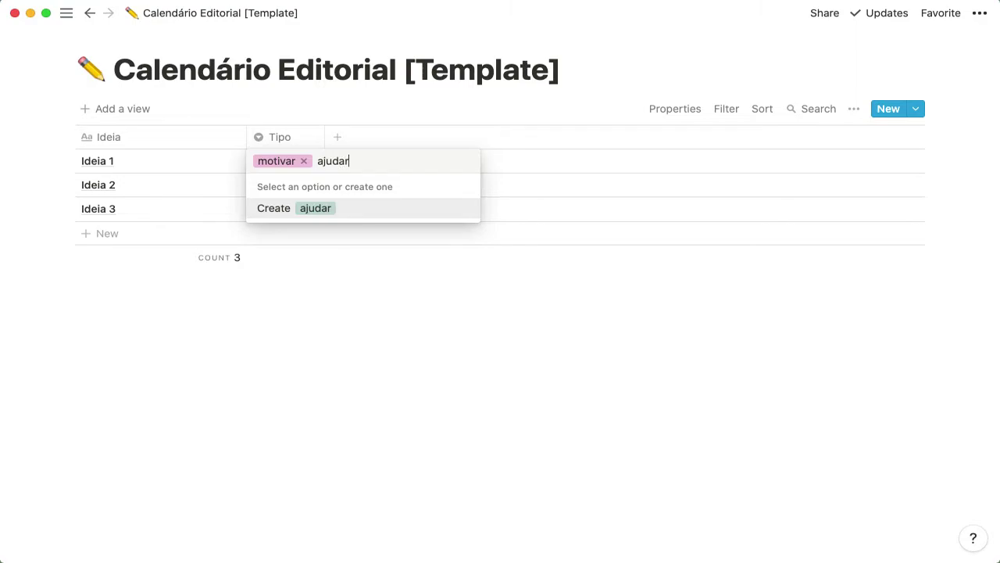
key(Return)
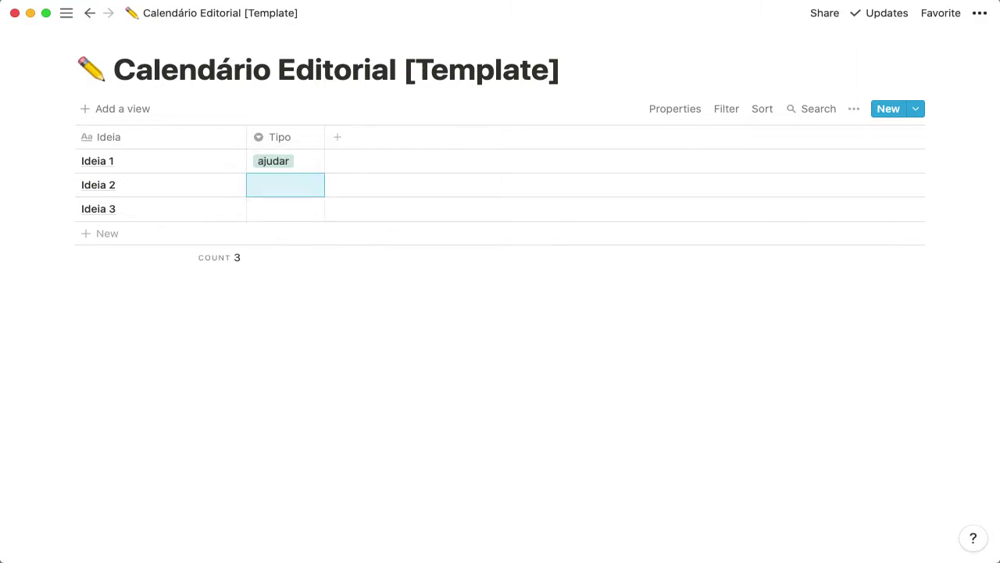
click(285, 161)
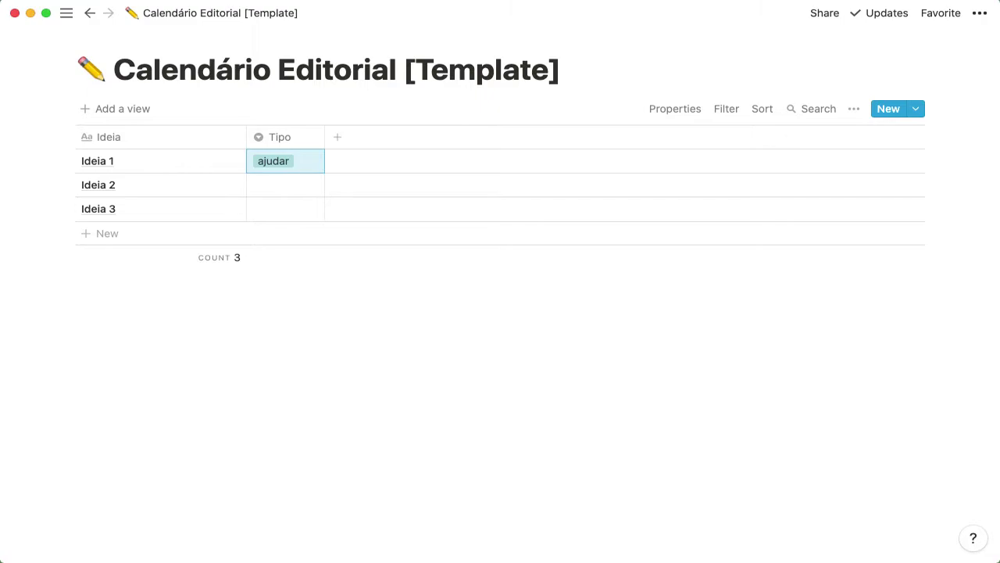
text(refle)
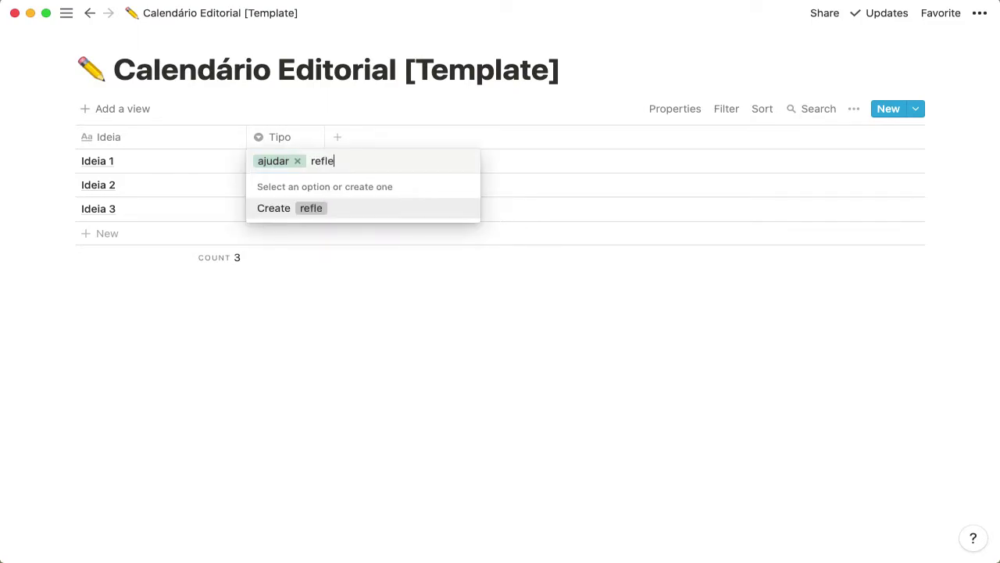
text(tir)
key(Return)
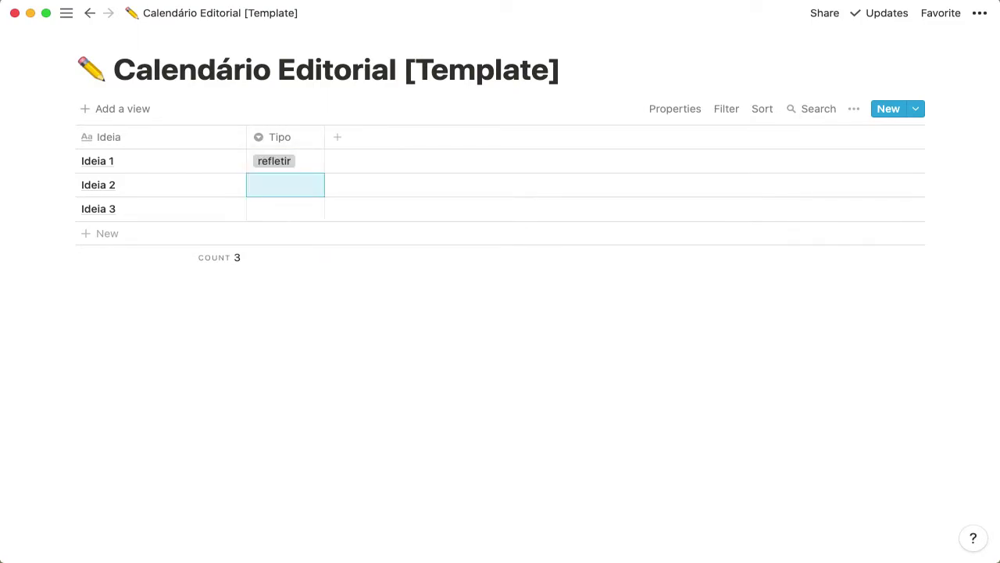
Create the Tipo option "história" and assign it to the Ideia 1 row
click(285, 160)
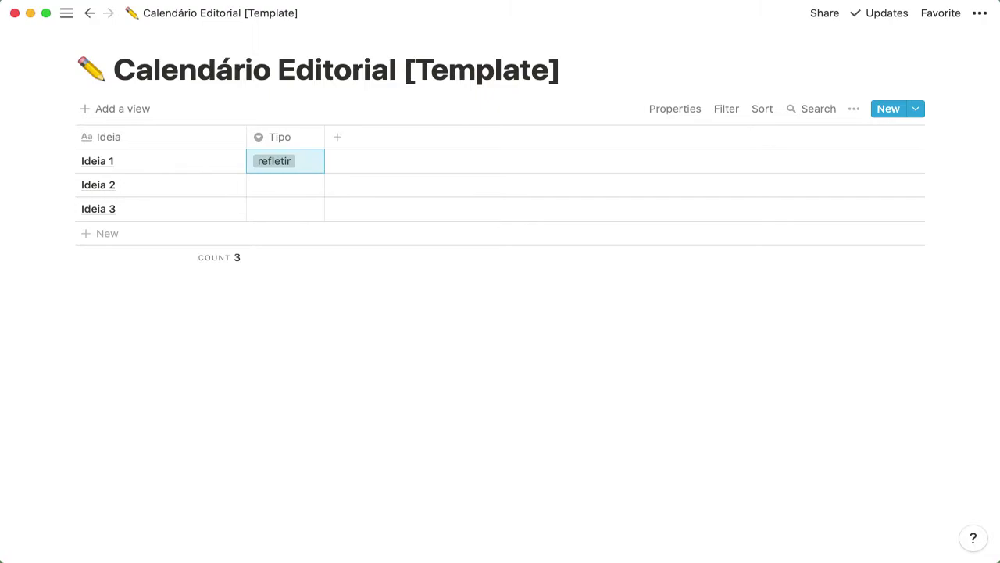
text(hist)
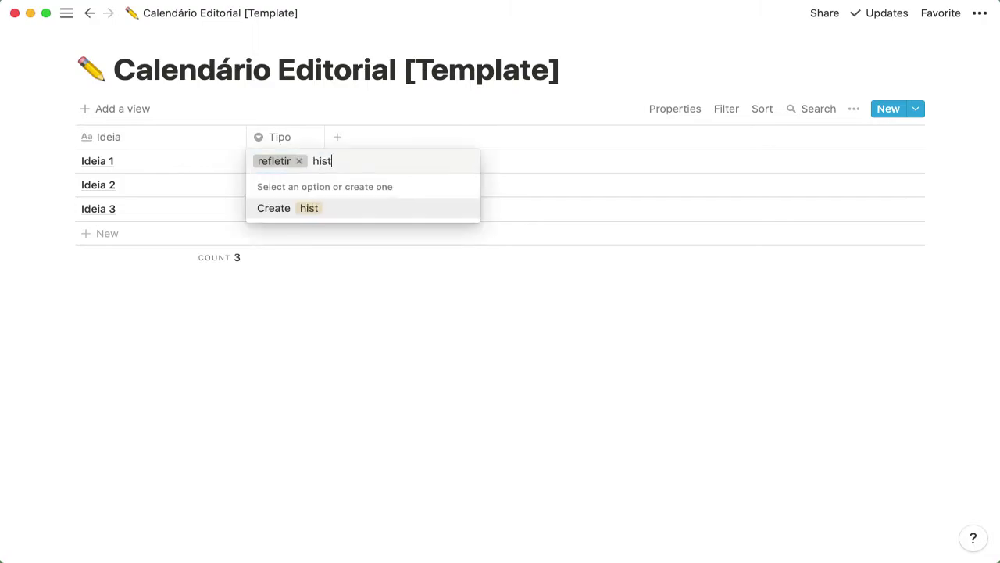
text([oria)
key(BackSpace)
key(BackSpace)
key(BackSpace)
key(BackSpace)
key(BackSpace)
text(ória)
key(Return)
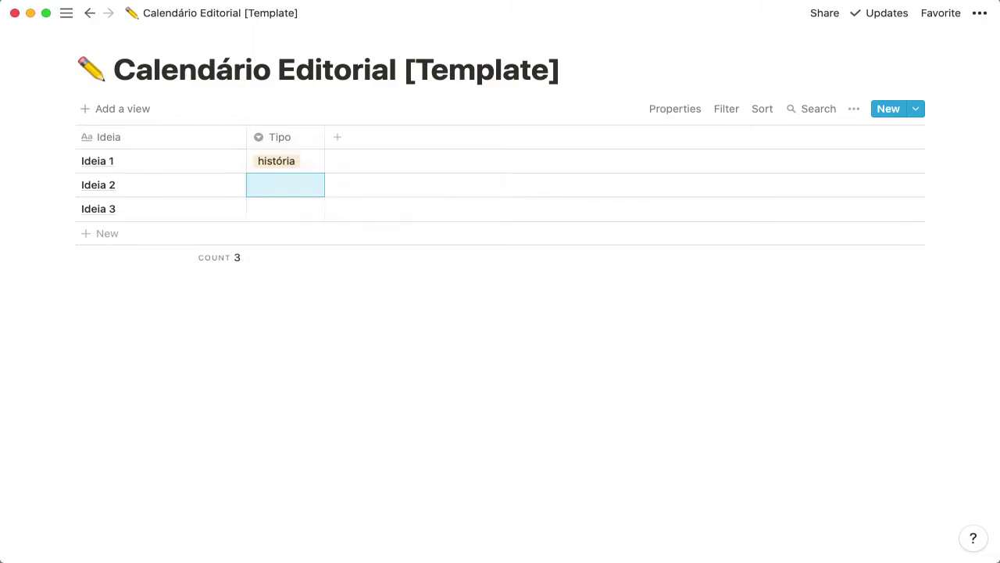
click(285, 161)
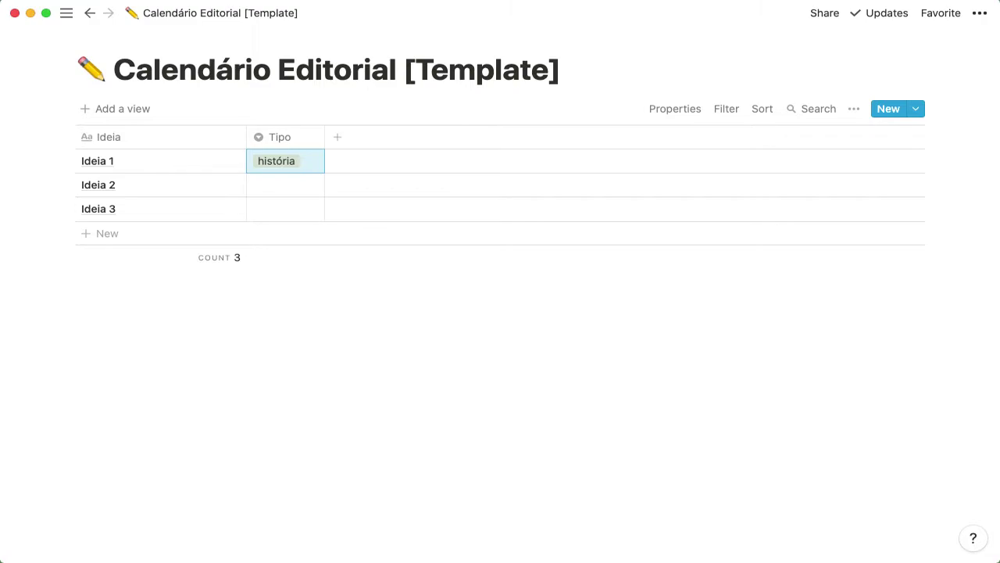
Create the Tipo options "facilitar" and "divertir" in the Ideia 1 row
text(facilitar)
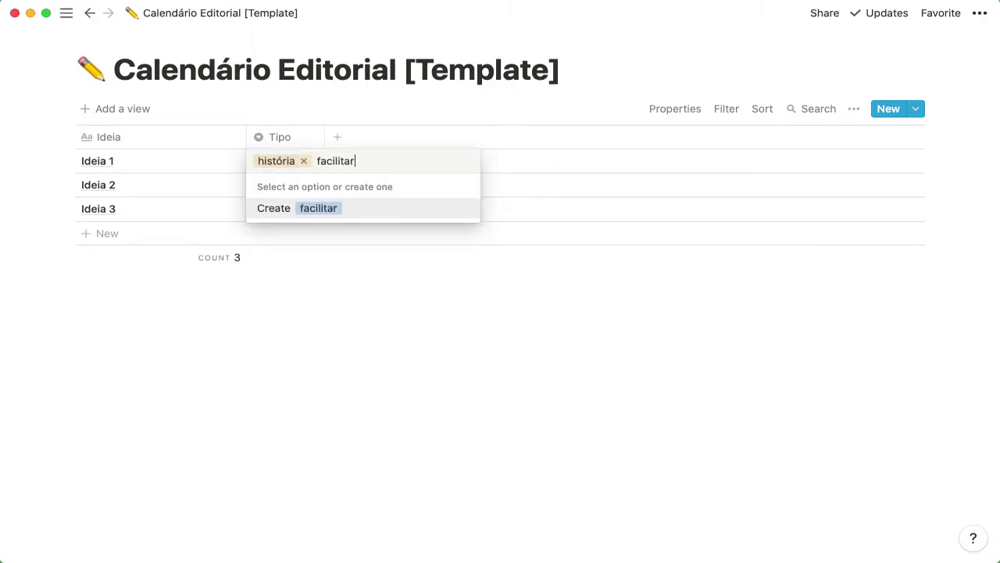
key(Return)
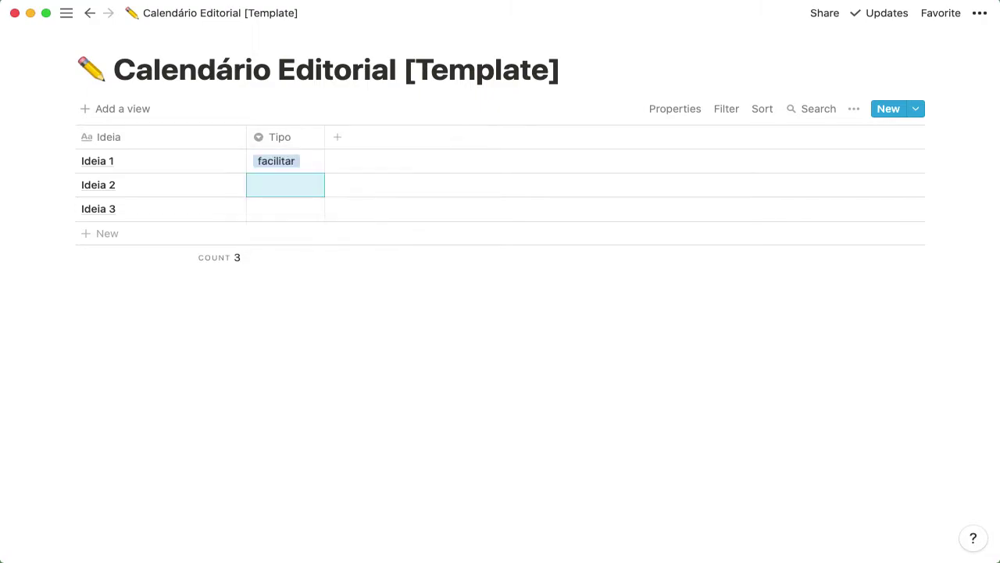
click(286, 160)
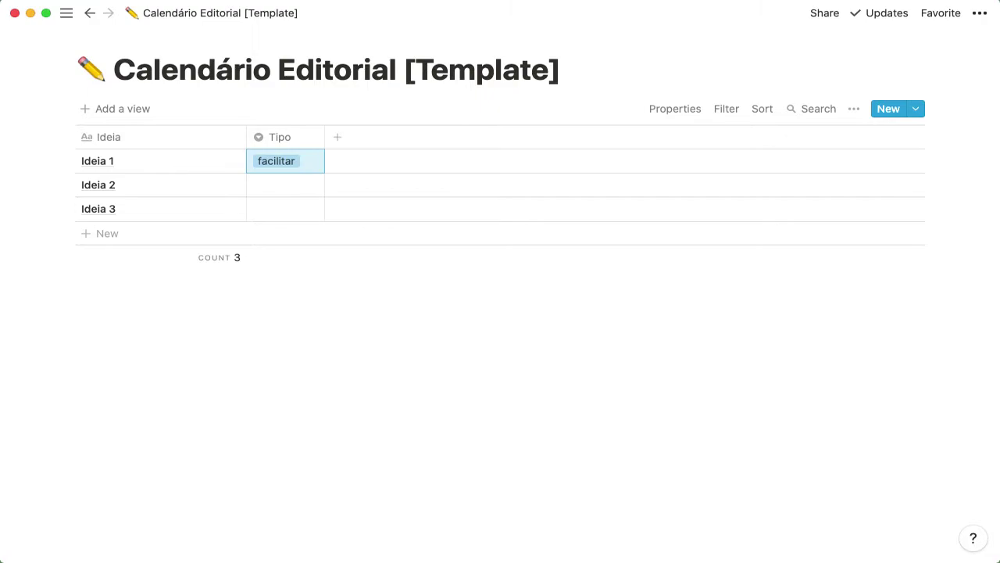
text(divertir)
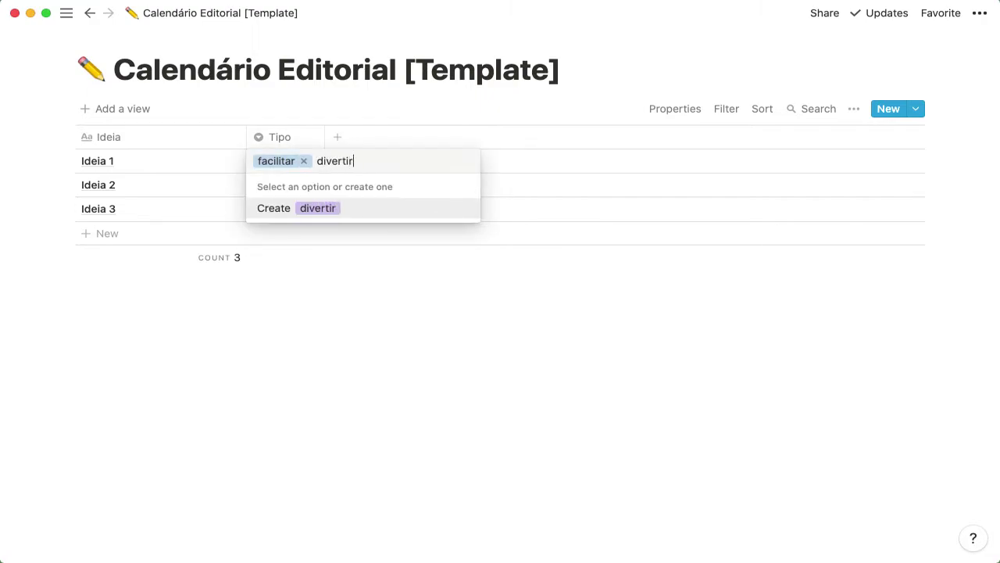
key(Return)
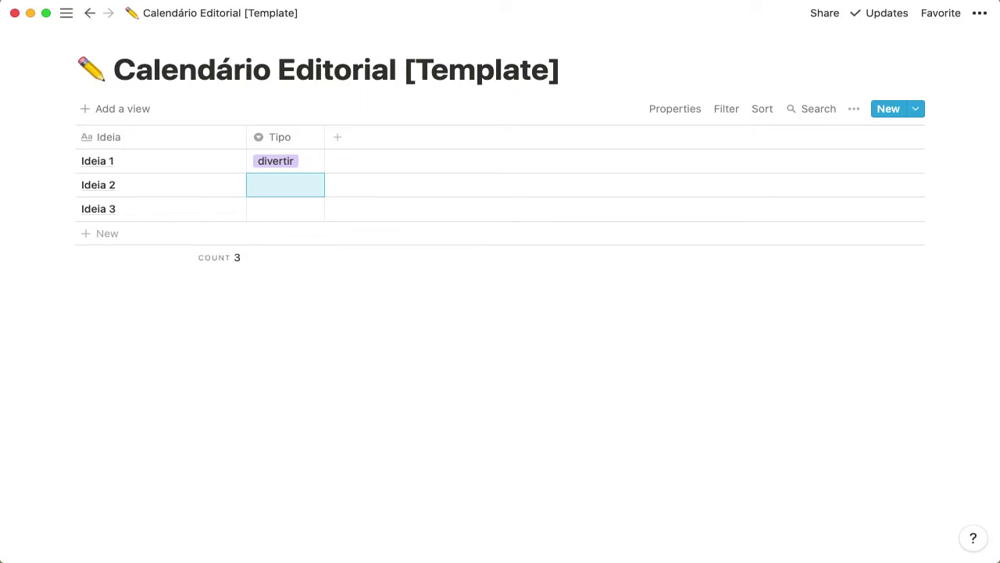
Create the Tipo option "documentar" and assign it to the Ideia 1 row
click(285, 160)
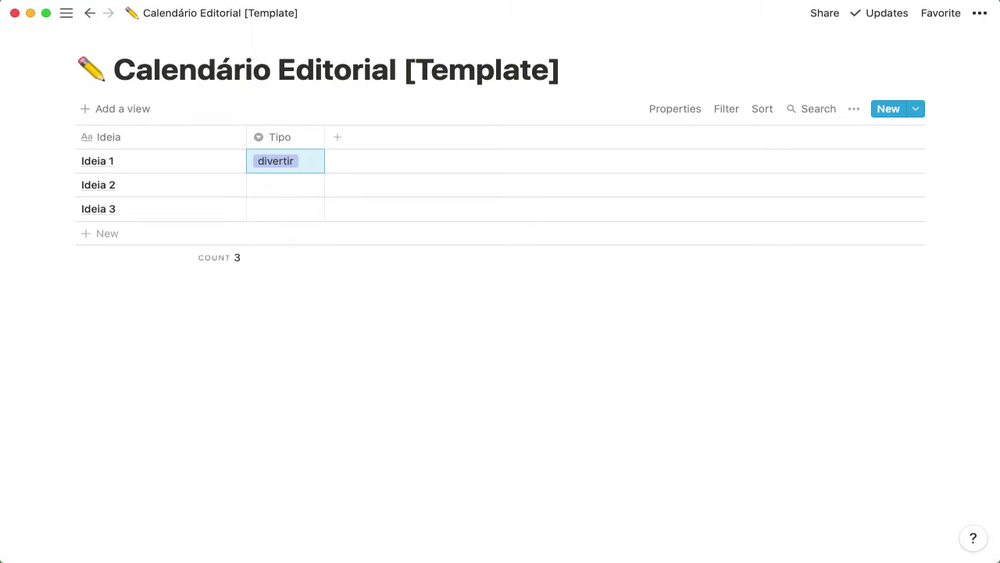
text(documentar)
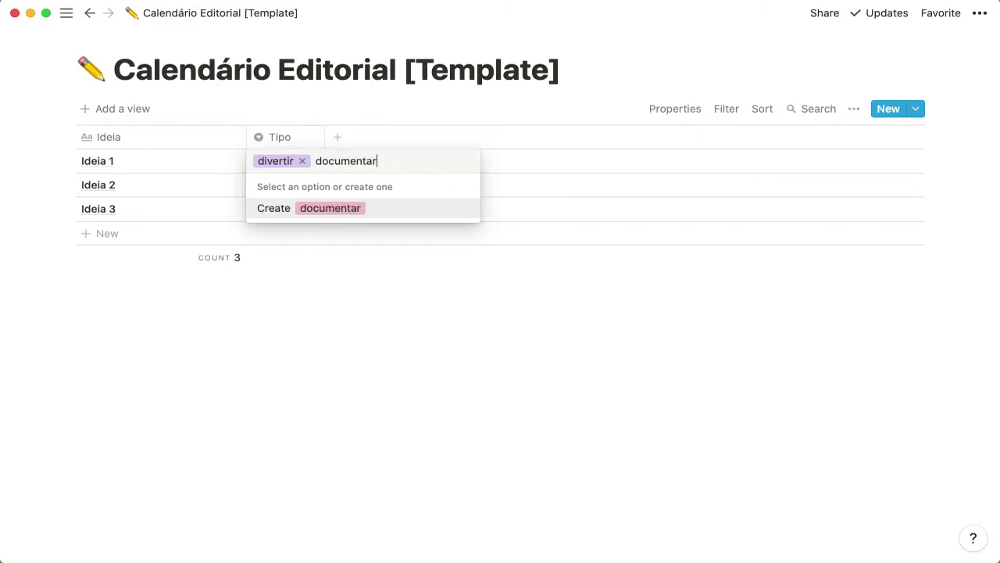
key(Return)
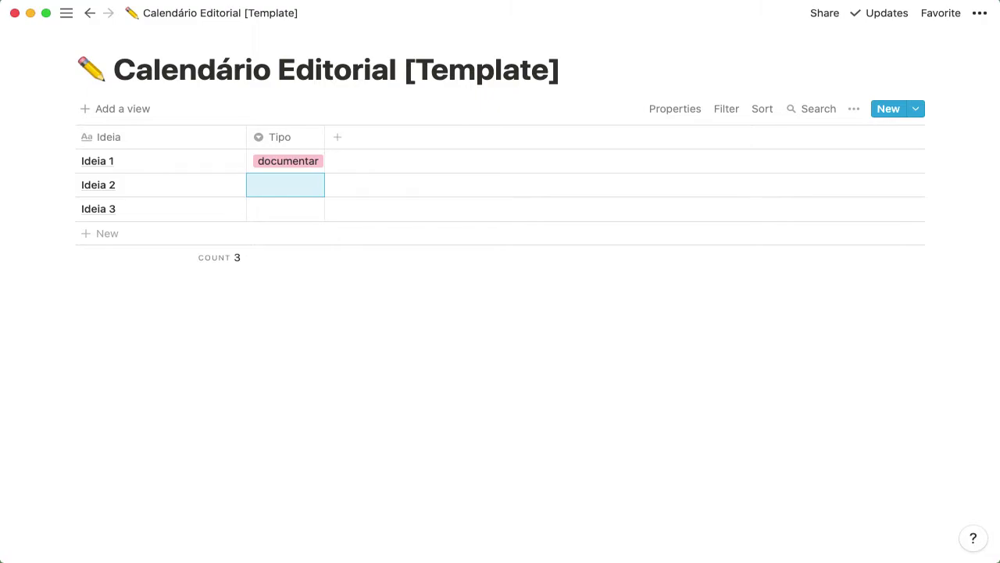
Set Tipo to the existing options "ensinar" for Ideia 2 and "divertir" for Ideia 3, and review the option list
click(295, 186)
click(296, 251)
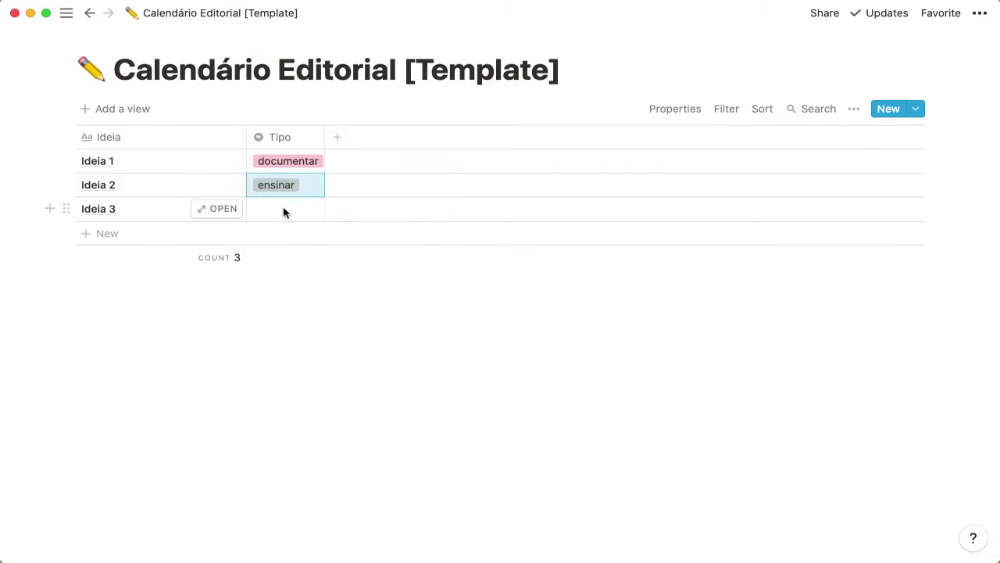
click(283, 206)
click(296, 398)
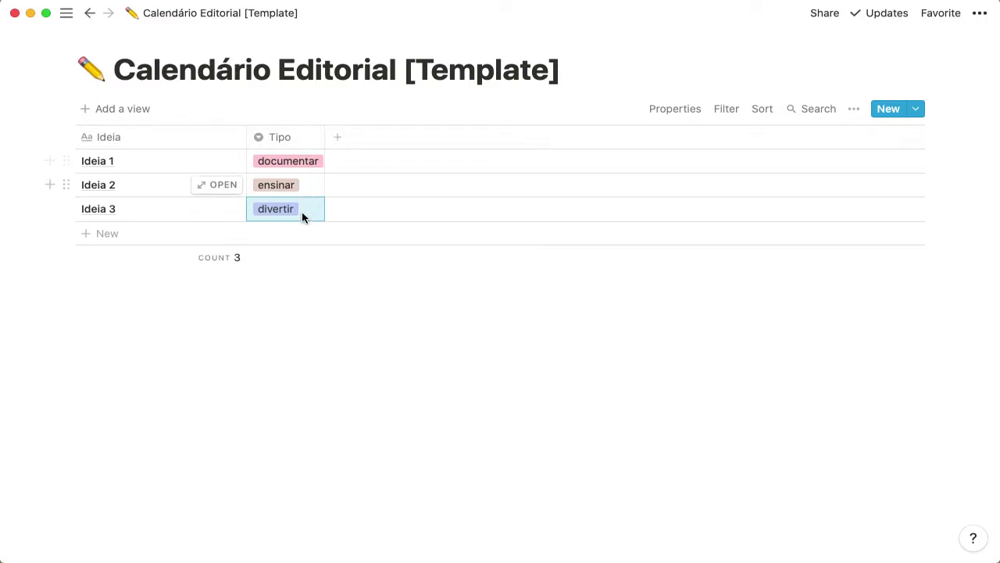
click(303, 165)
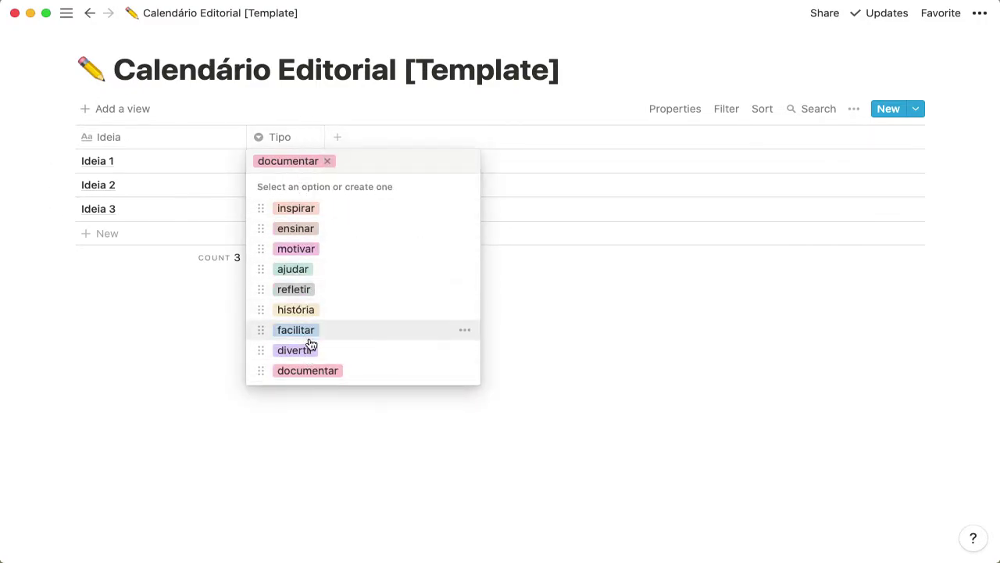
key(Escape)
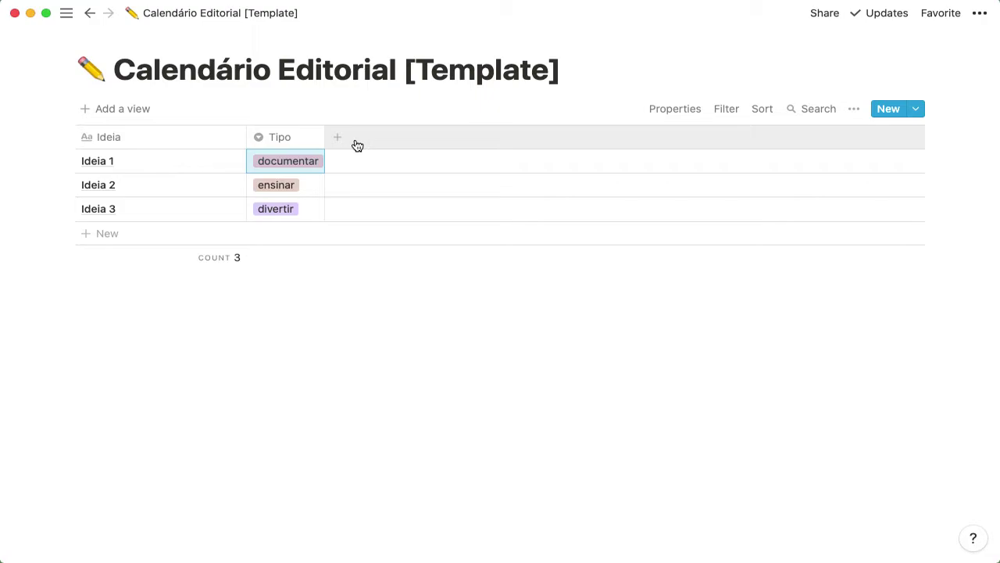
Add a Multi-select column named "Onde?" after the Tipo column
click(356, 144)
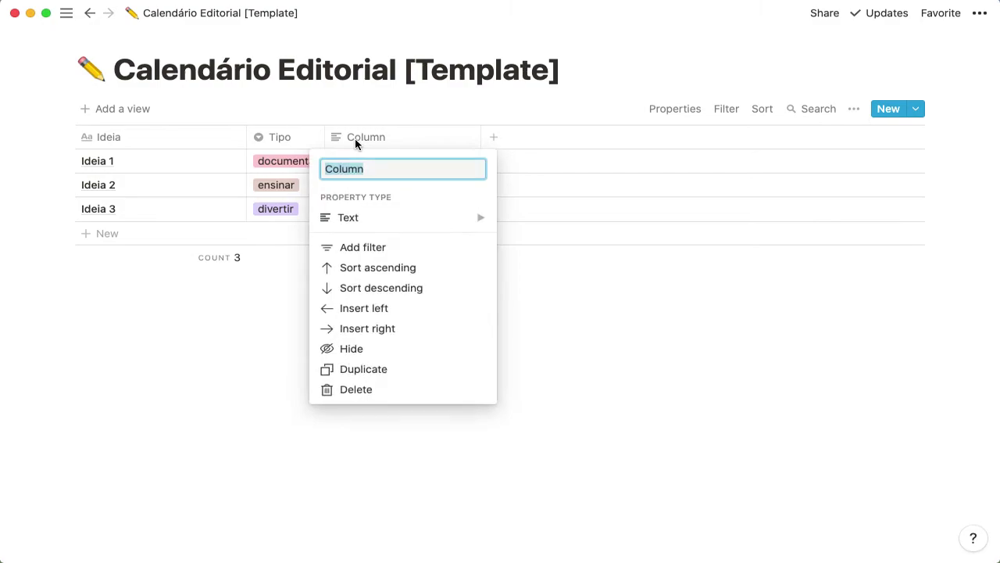
text(Onde?)
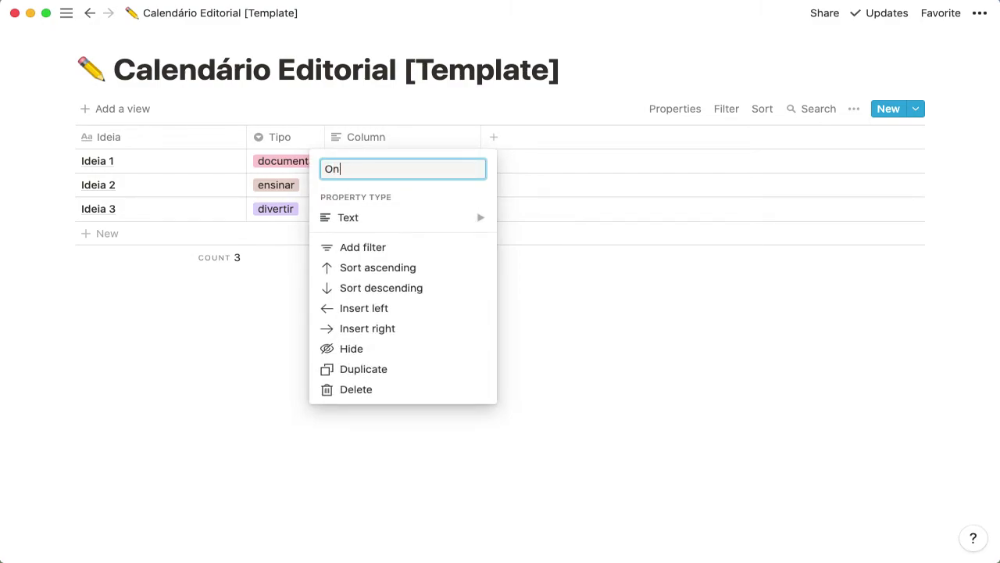
mouse_move(417, 225)
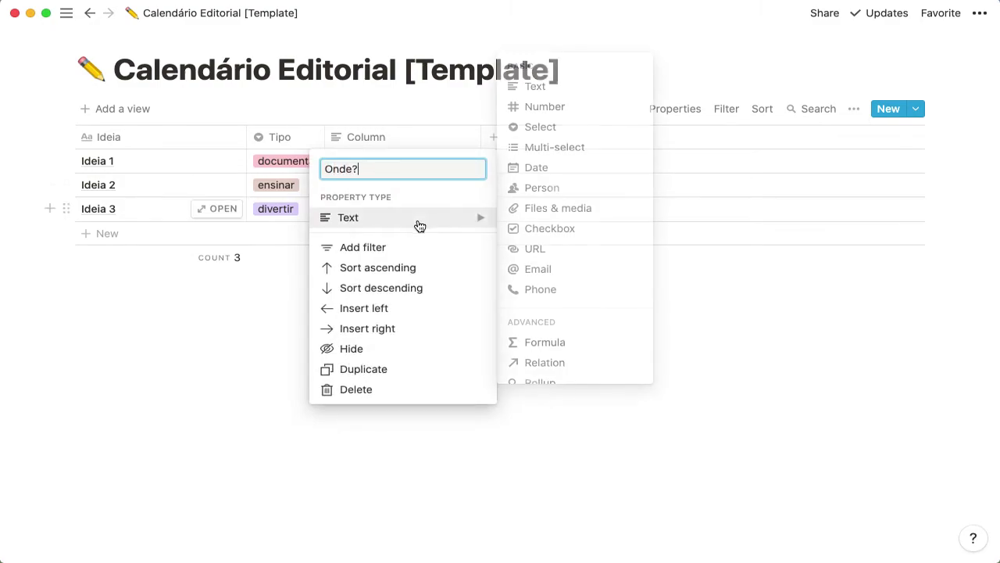
click(551, 156)
Create the options "Blog" and "Instagram" in Ideia 1's Onde? cell
click(422, 160)
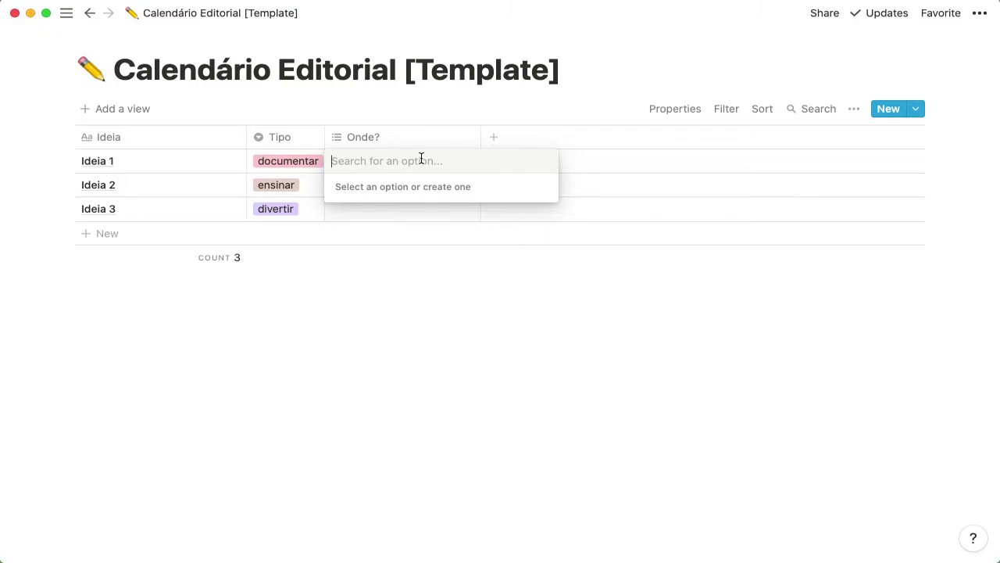
text(Blog)
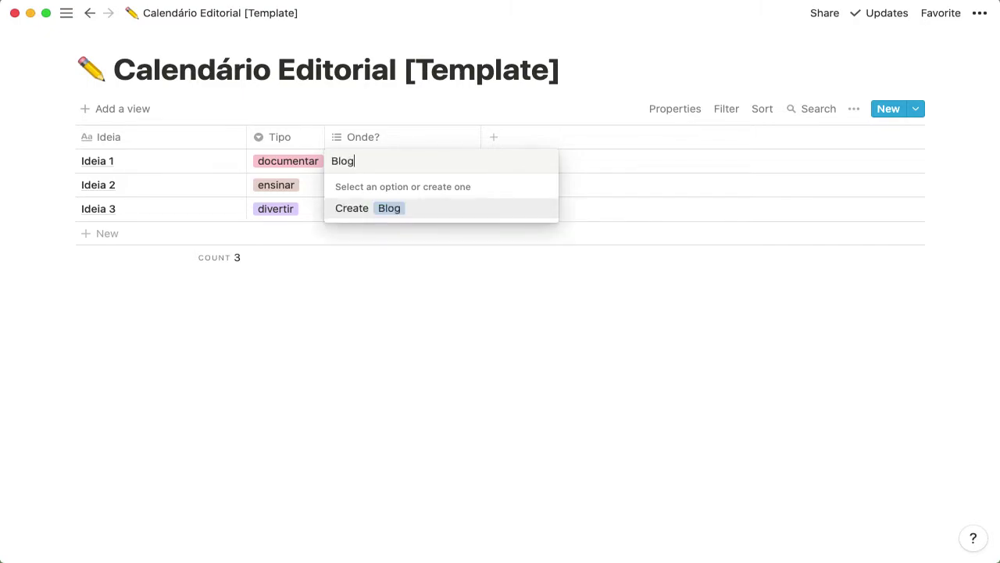
key(Return)
text(Instagram)
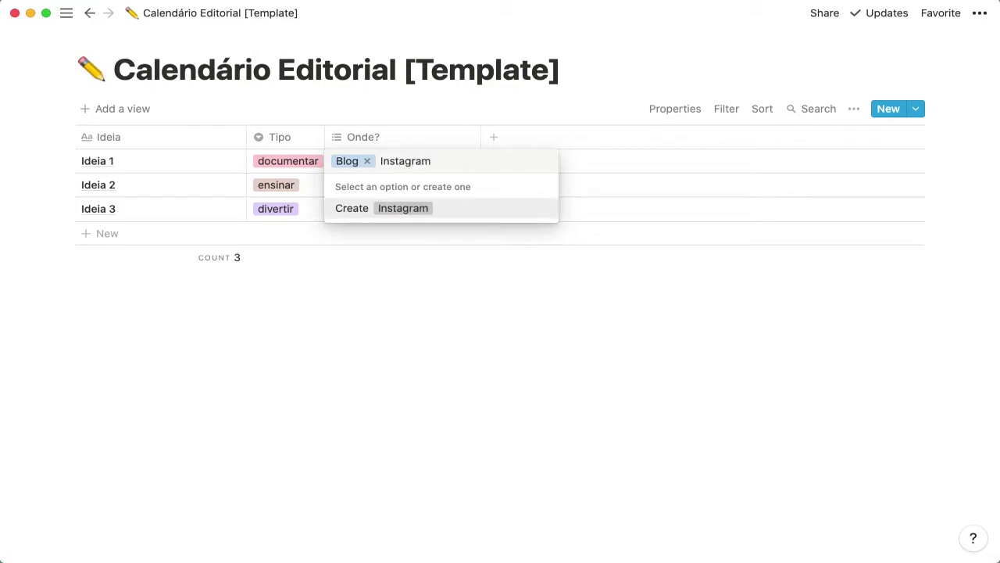
key(Return)
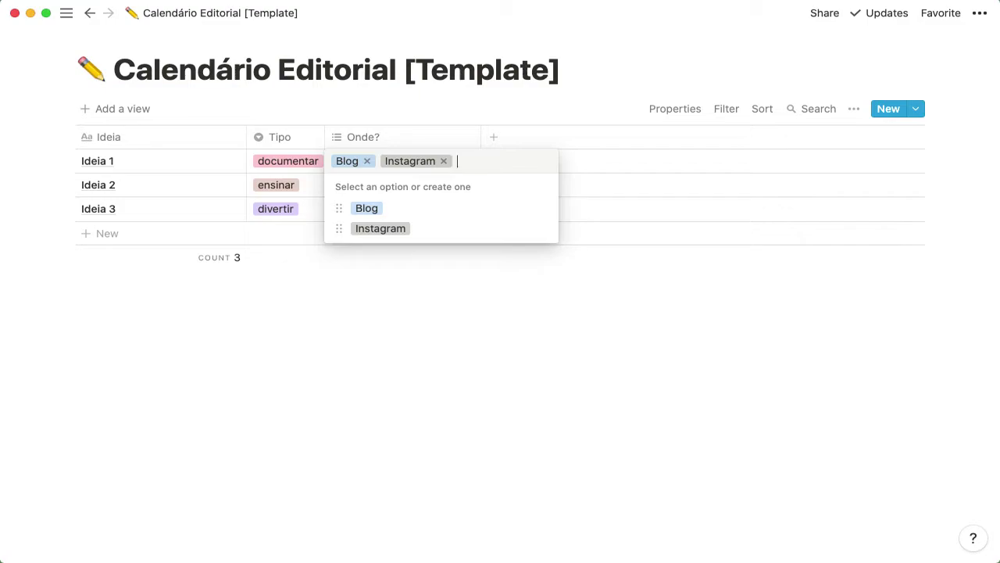
Create the option "YouTube" in Ideia 1's Onde? cell, correcting its capitalization
text(YouTUbe)
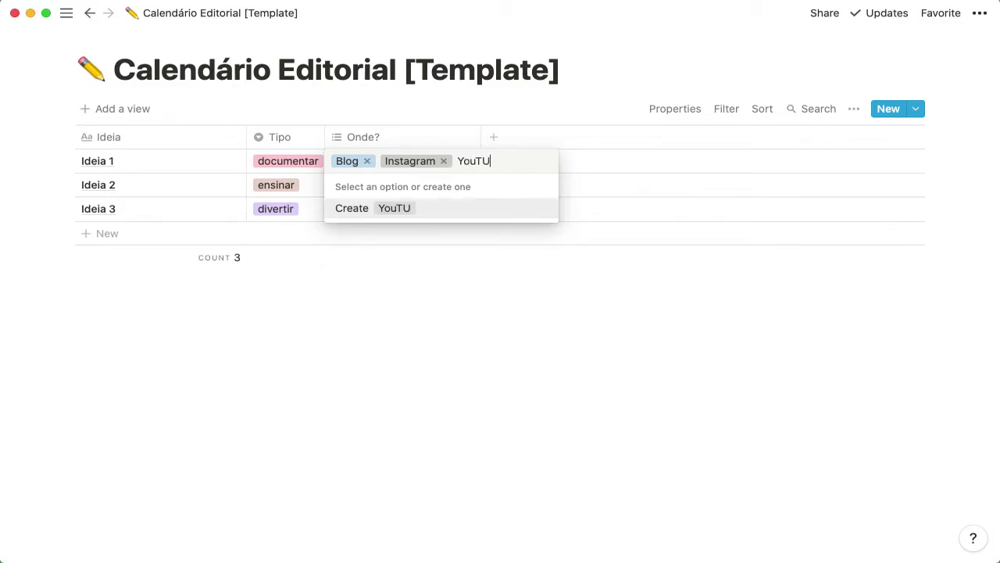
key(BackSpace)
key(BackSpace)
key(BackSpace)
text(ube)
key(Return)
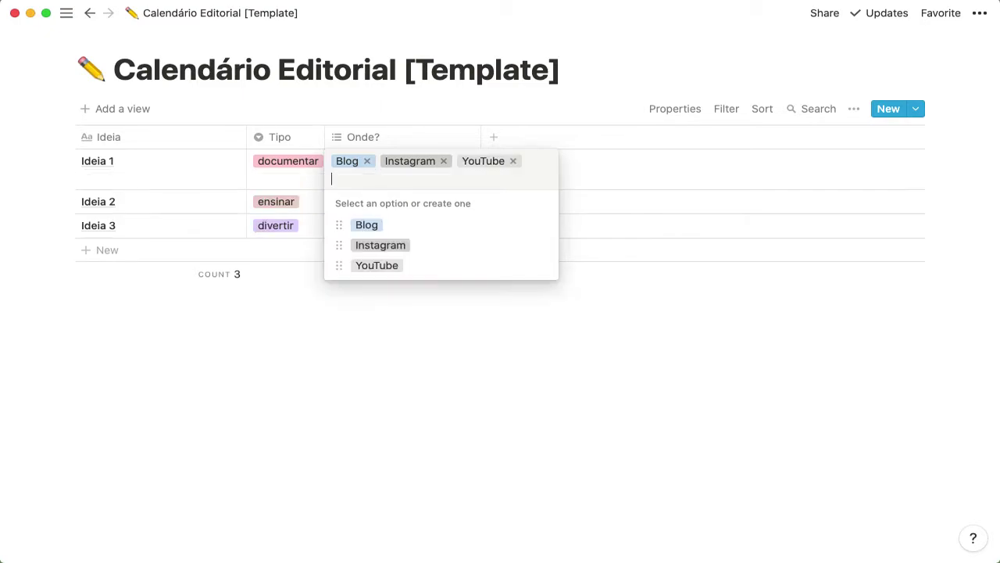
Create the options "Twitter" and "TikTok" in Ideia 1's Onde? cell
text(Twit)
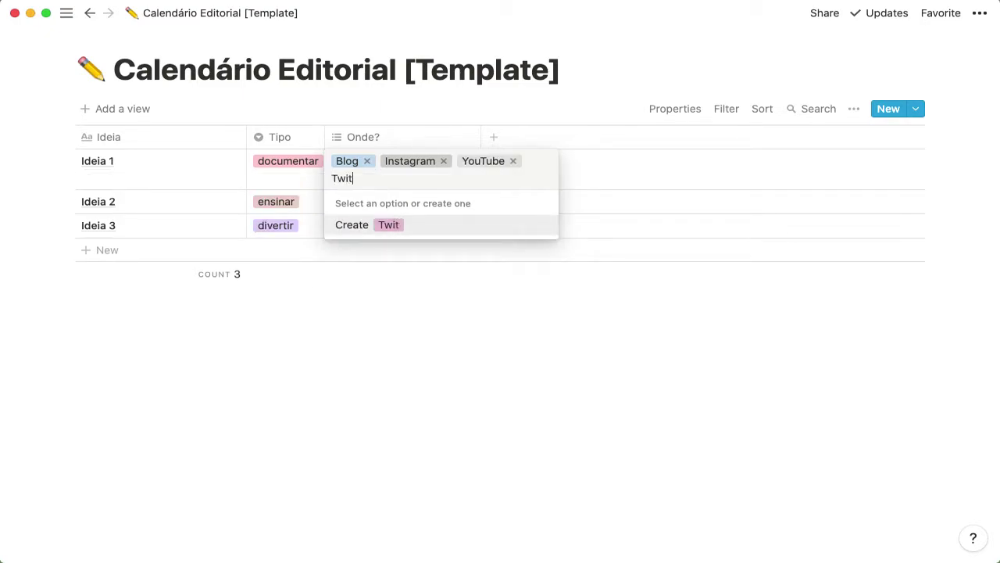
text(ter)
key(Return)
text(T)
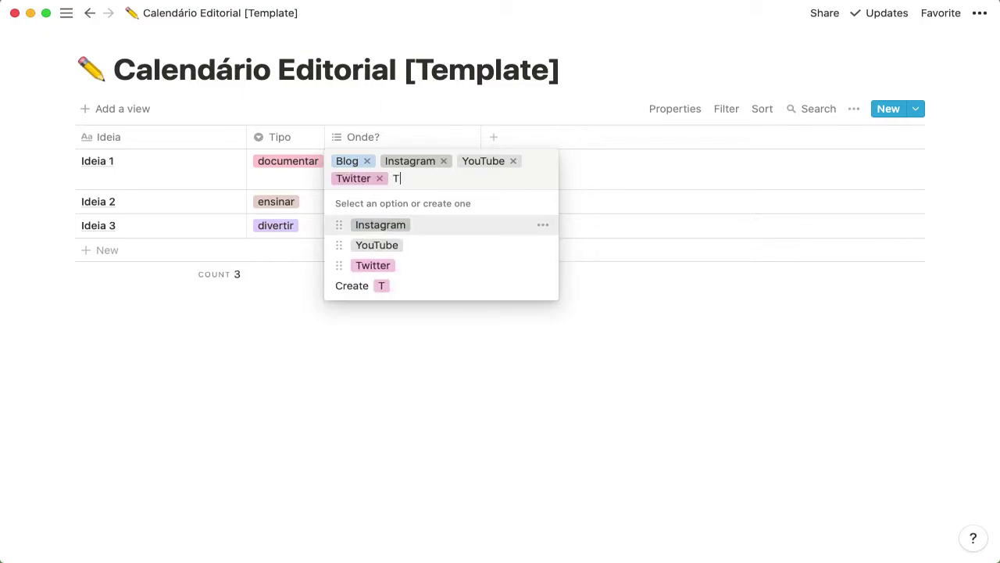
text(ikTok)
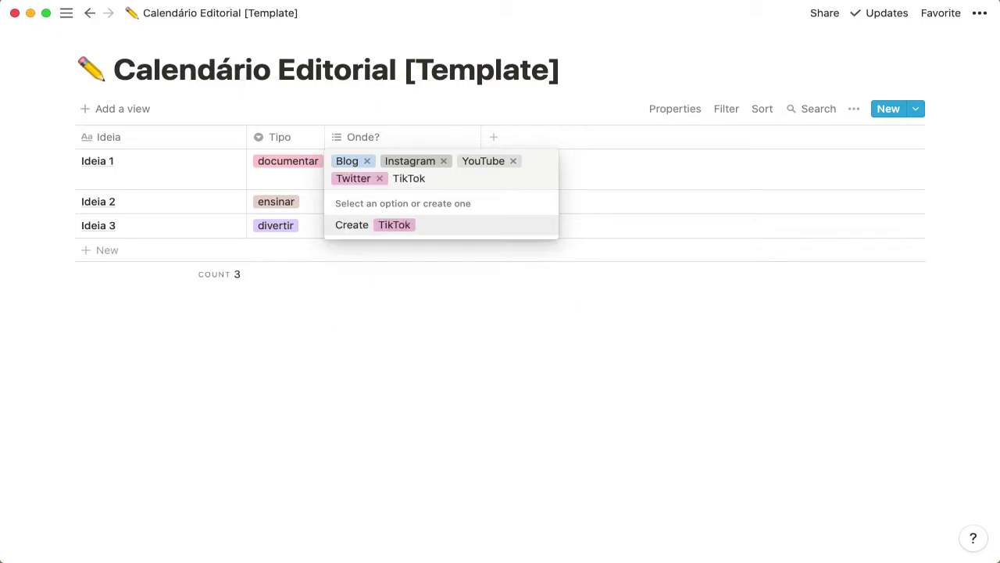
key(Return)
Create the options "Pinterest", "LinkedIn" and "Behance" in Ideia 1's Onde? cell and finish editing it
text(Pi)
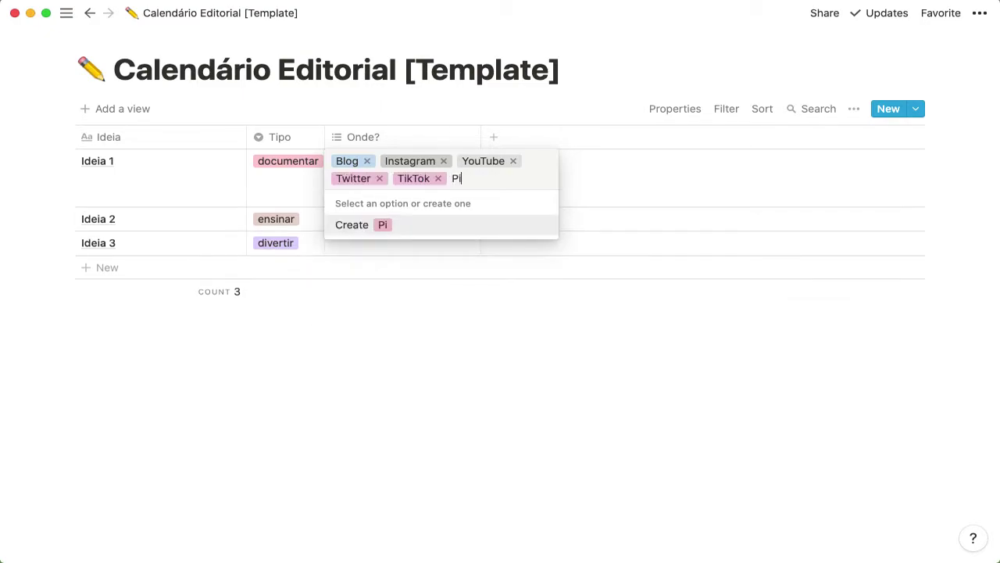
text(nterest)
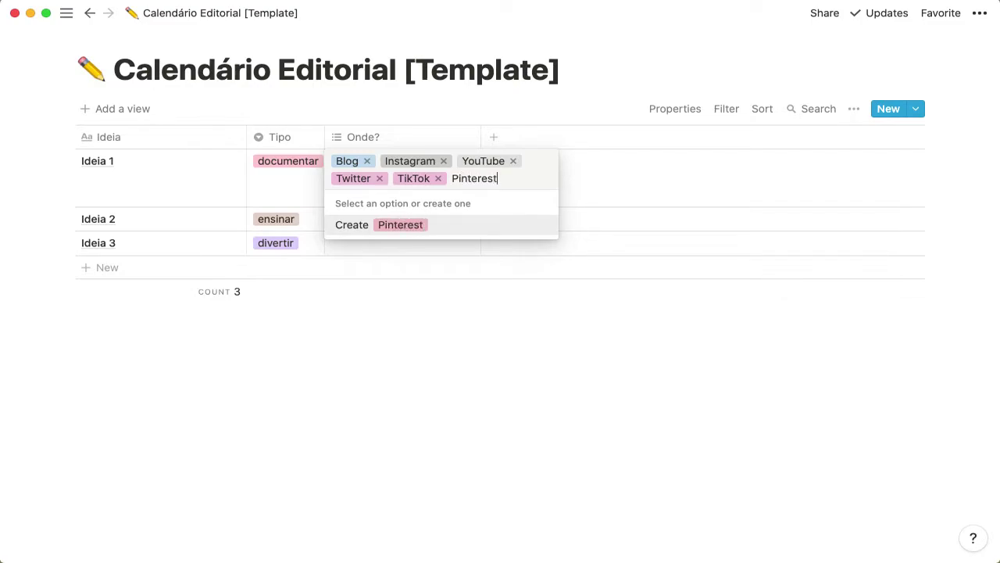
key(Return)
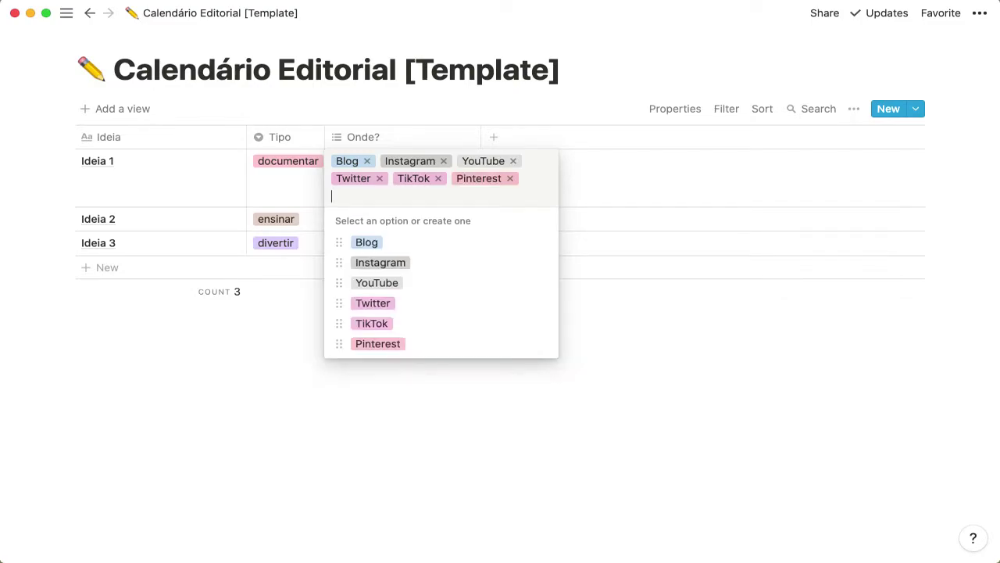
text(LinkedIn)
key(Return)
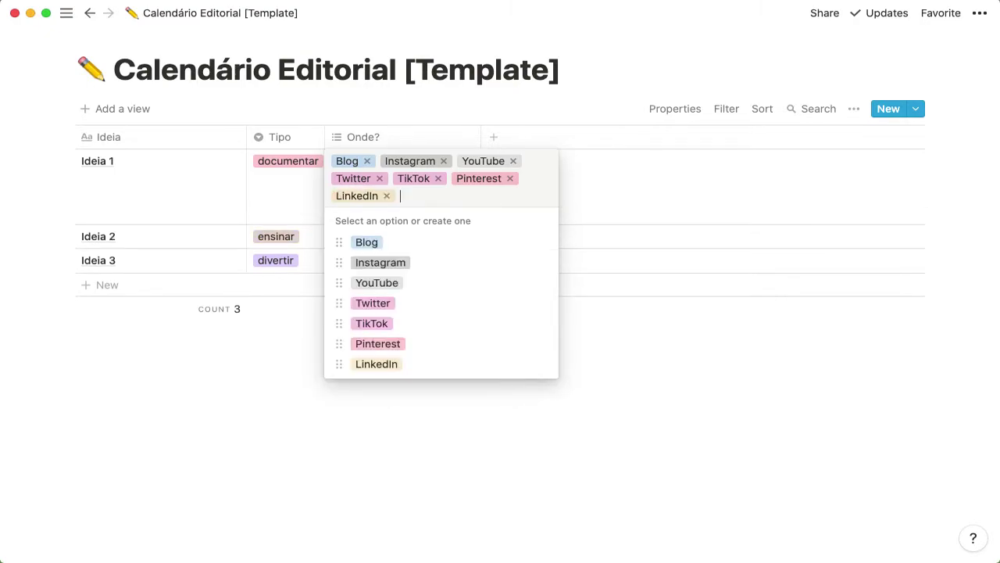
text(Behance)
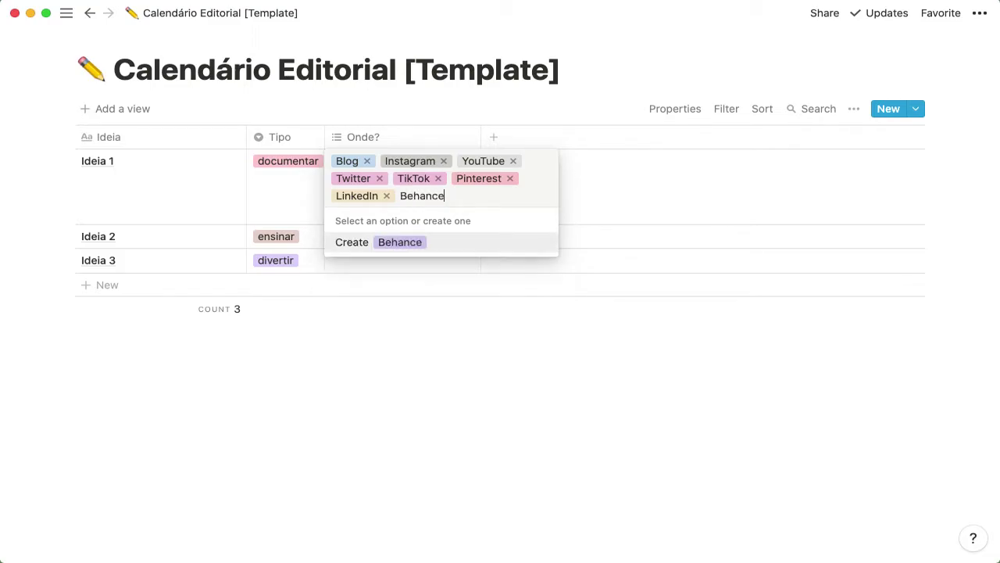
key(Return)
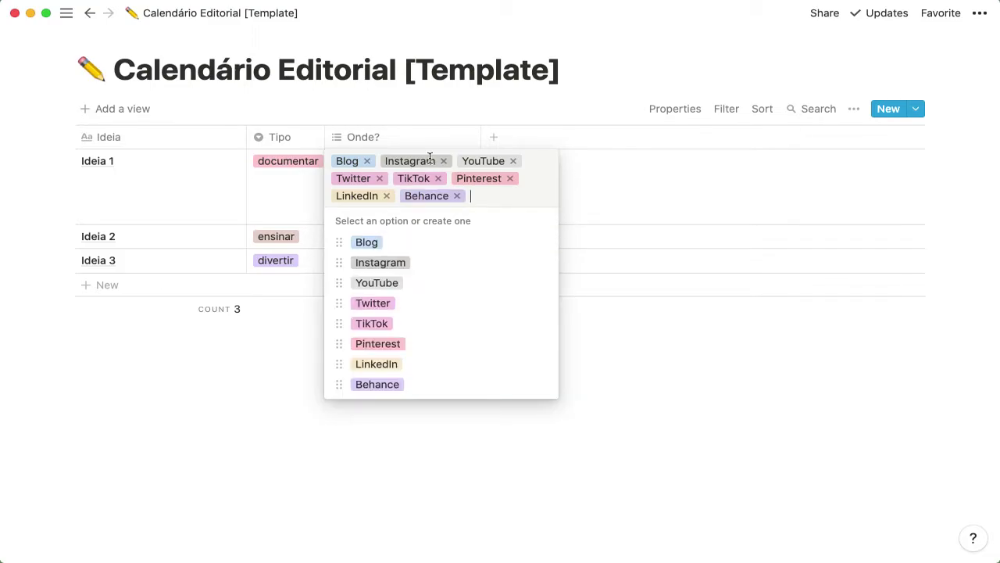
key(Escape)
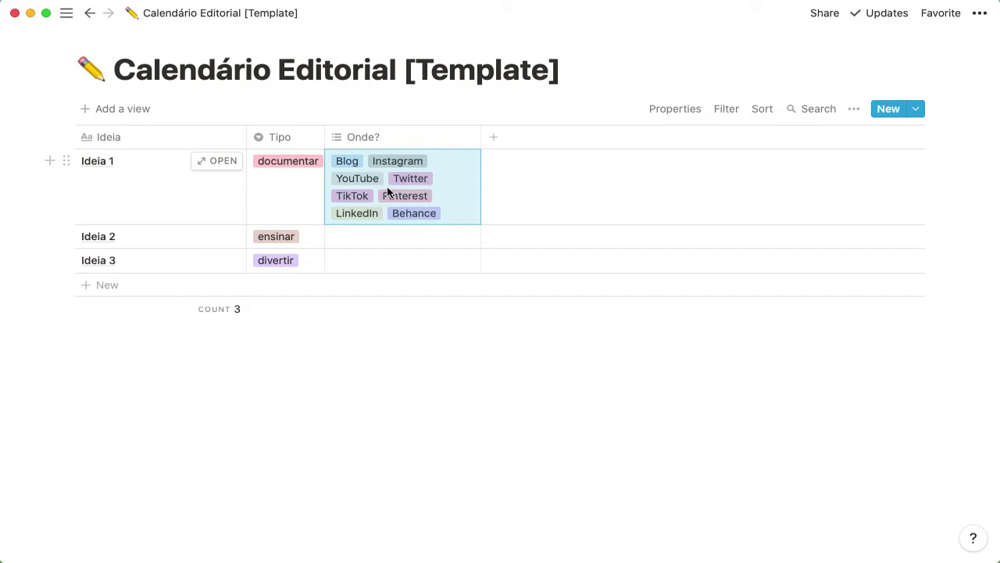
Reopen Ideia 1's Onde? cell and add a newly created "Facebook" option
click(427, 202)
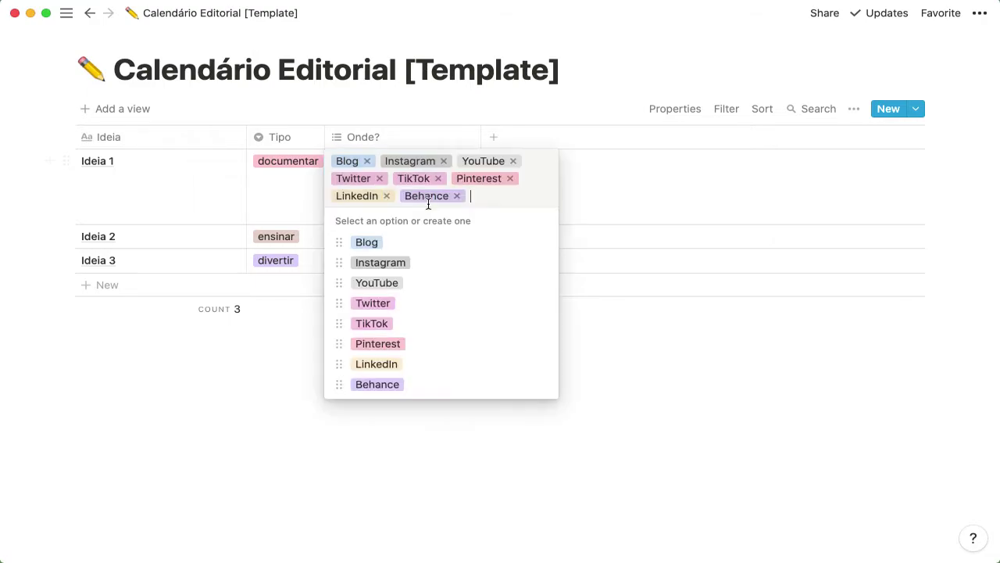
text(Fac)
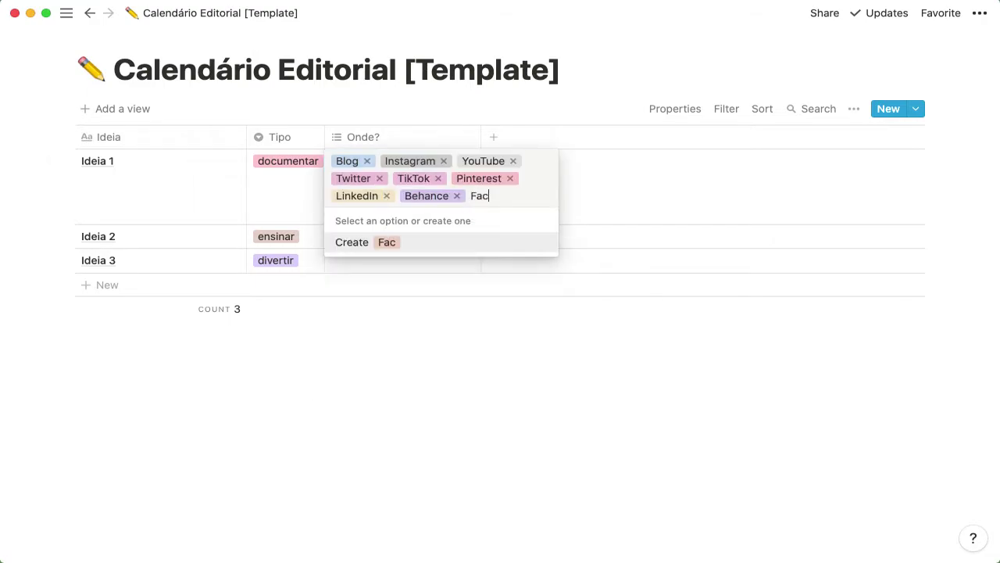
text(ebook)
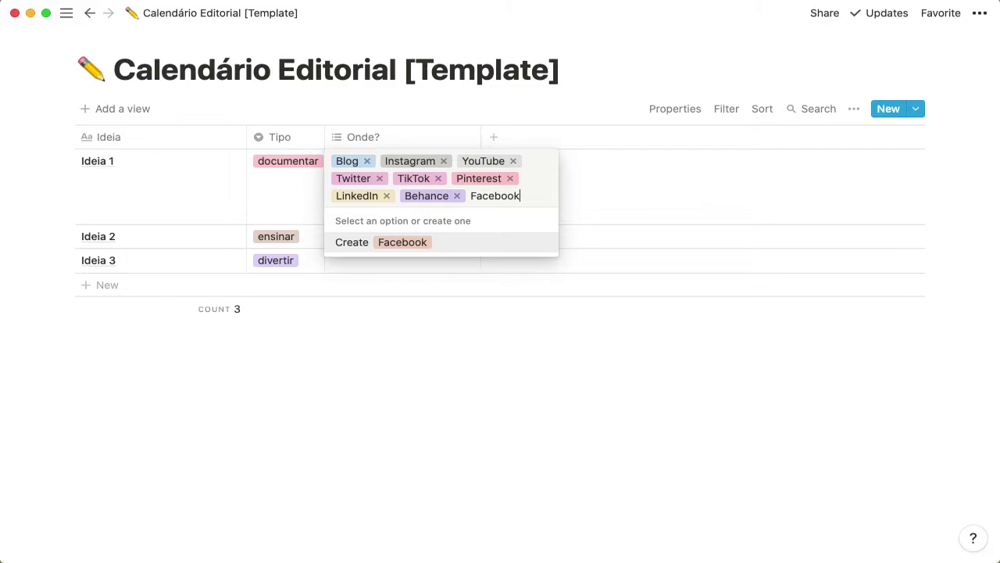
key(Return)
key(Escape)
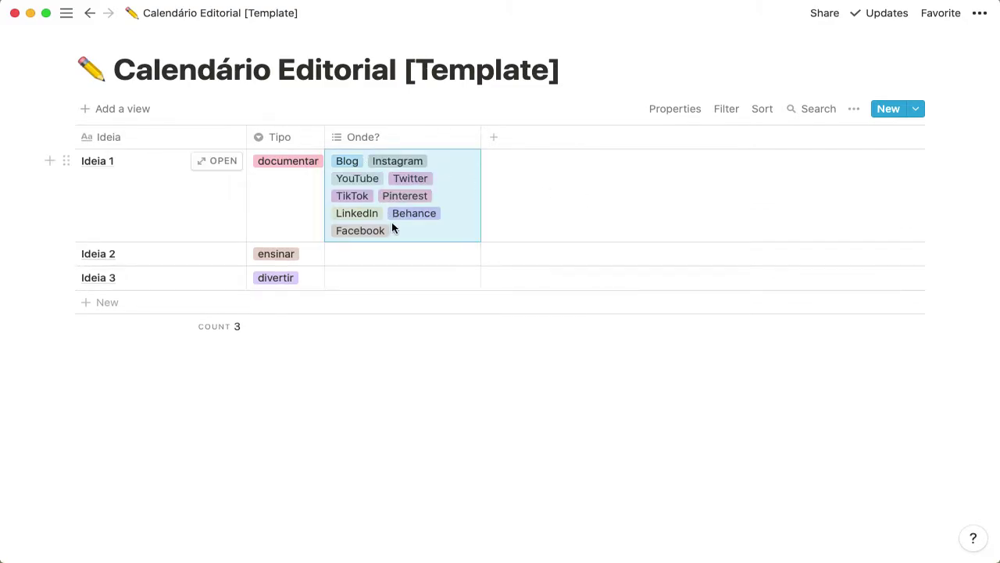
Inspect the name and colour settings of the Blog option in Ideia 1's Onde? cell
click(441, 186)
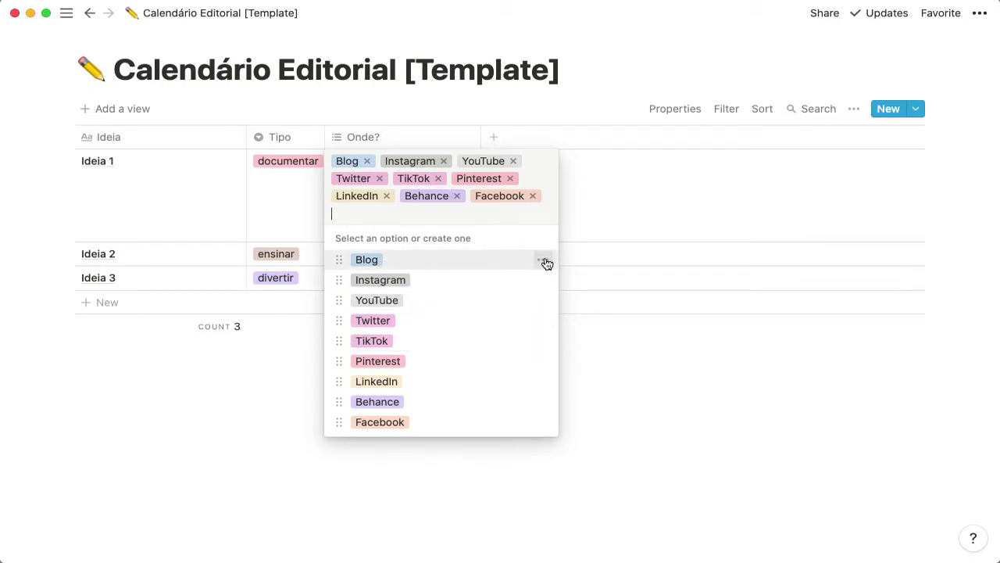
click(543, 262)
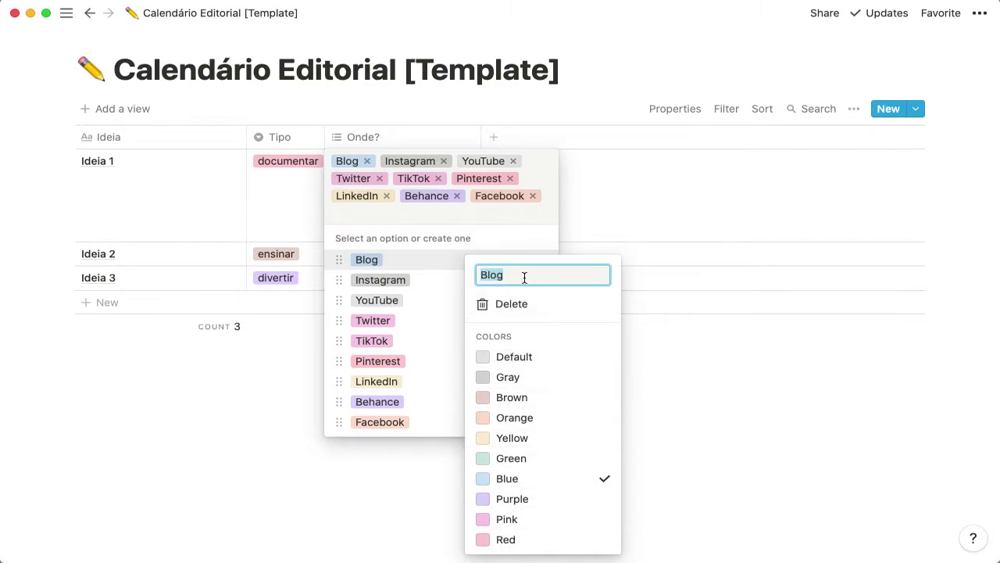
click(640, 233)
key(Escape)
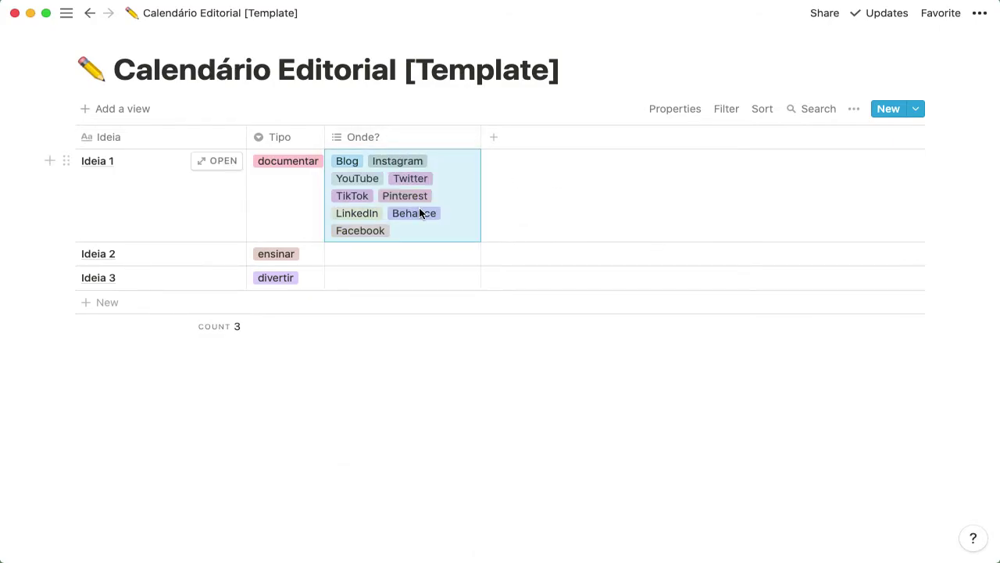
Remove every channel except Blog and Instagram from Ideia 1's Onde? cell
text(b)
key(BackSpace)
key(BackSpace)
key(BackSpace)
key(BackSpace)
key(BackSpace)
key(BackSpace)
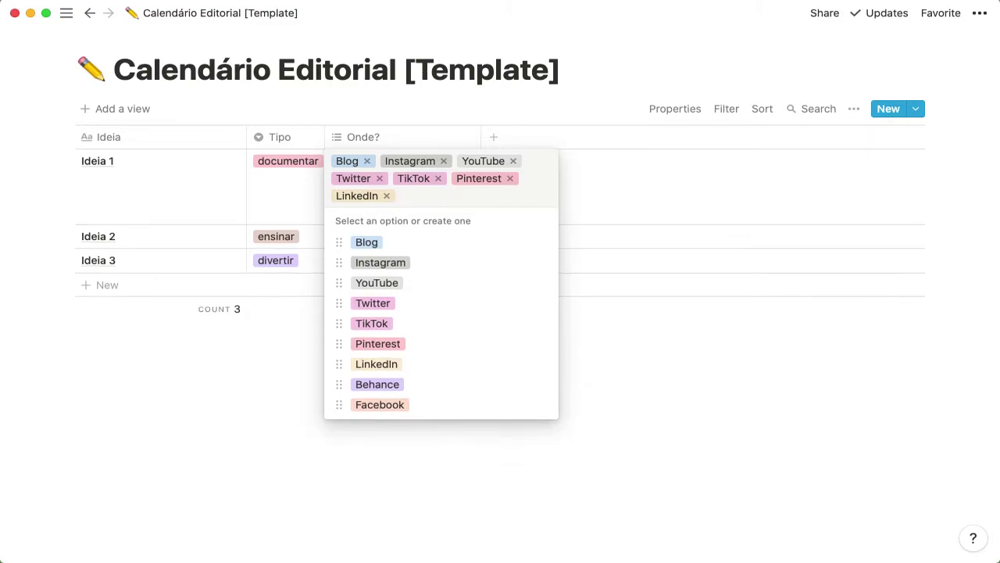
key(BackSpace)
key(BackSpace)
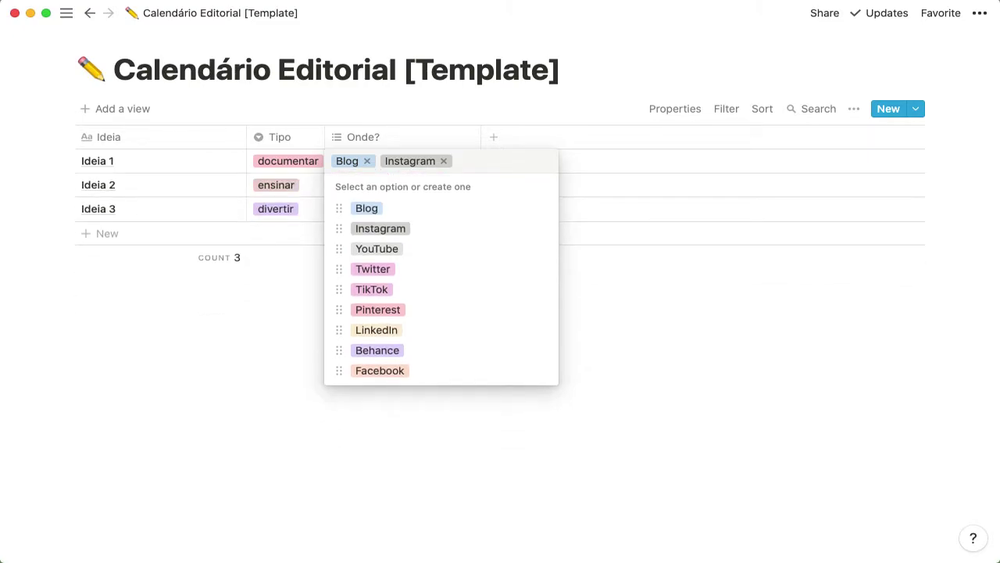
key(Escape)
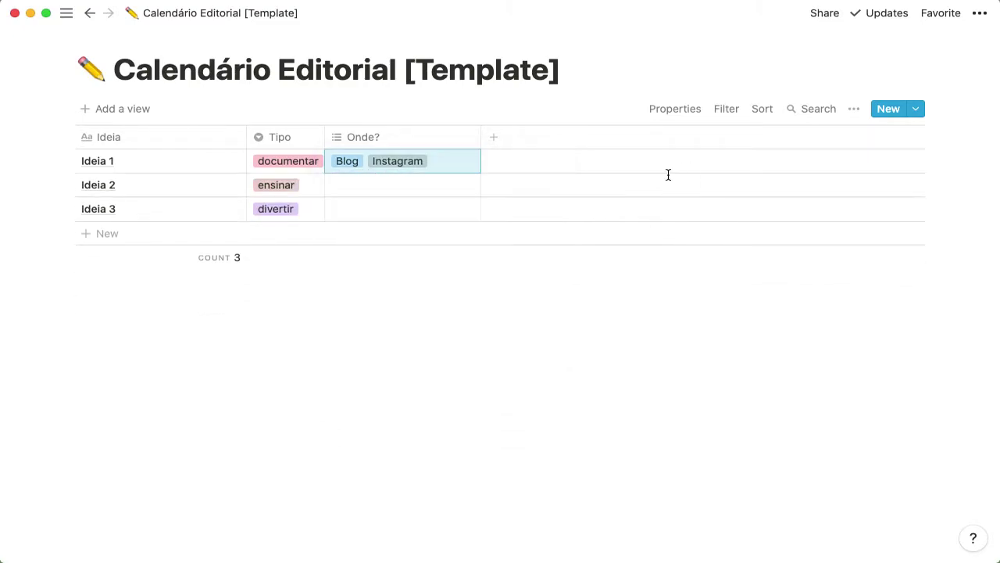
Assign the existing YouTube and LinkedIn options to Ideia 2's Onde? cell
click(375, 170)
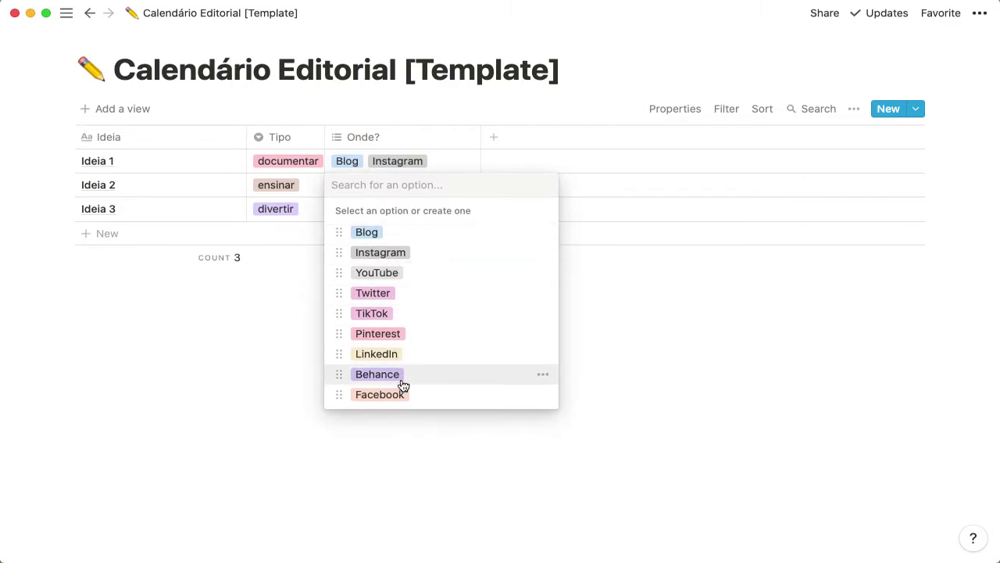
click(393, 274)
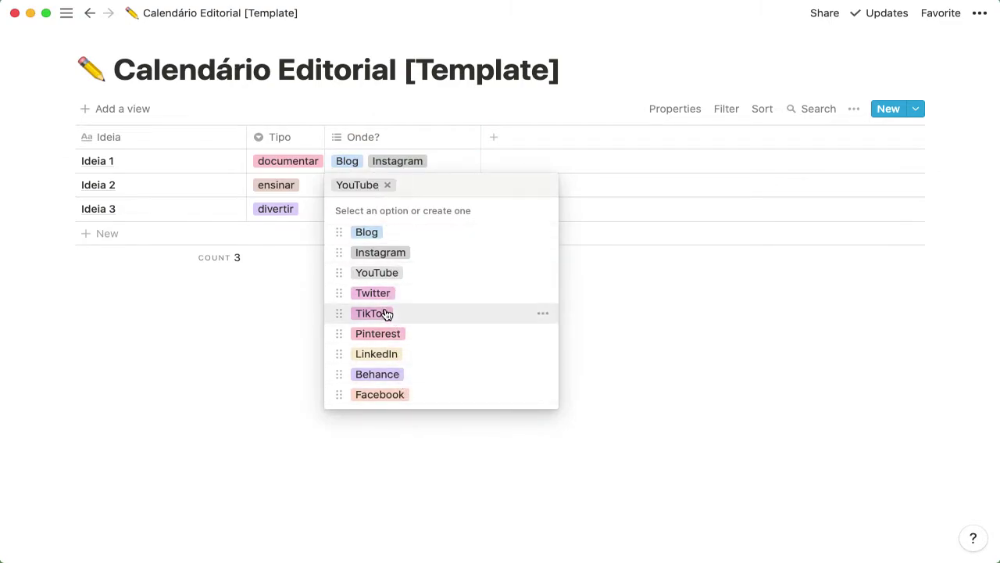
click(384, 360)
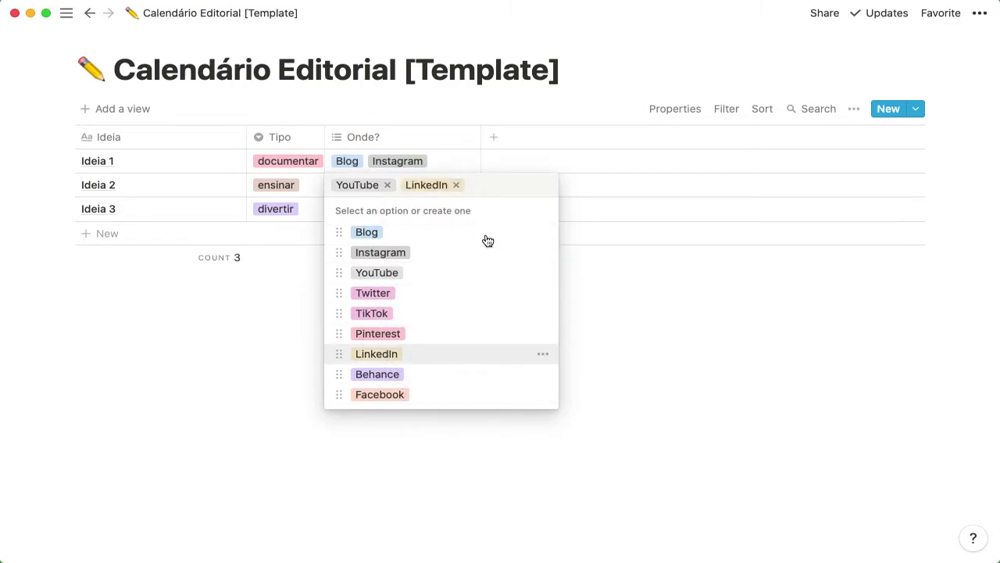
key(Escape)
Assign Behance and Facebook to Ideia 3's Onde? cell and narrow the Onde? column so the tags stack
click(412, 216)
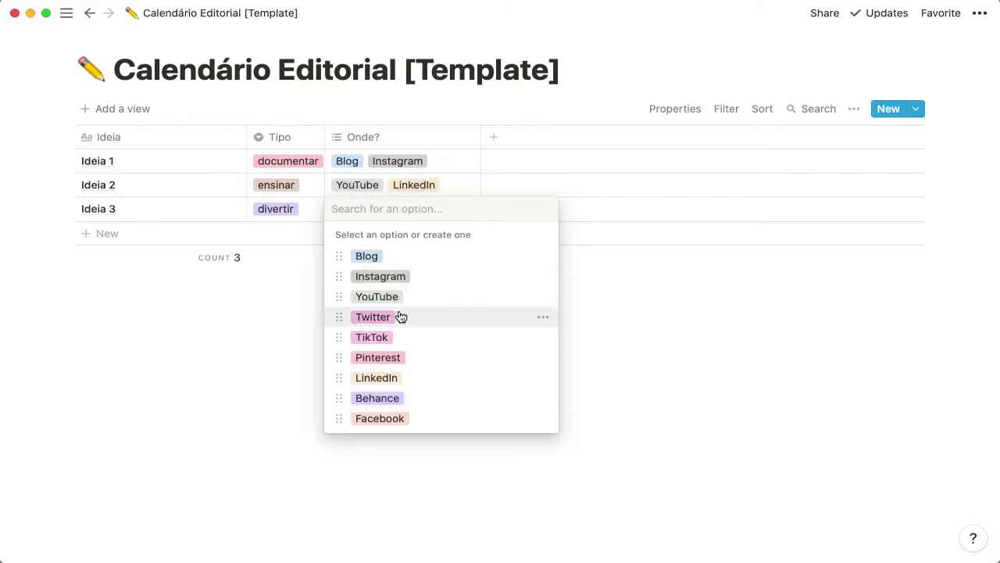
click(397, 408)
click(397, 417)
key(Escape)
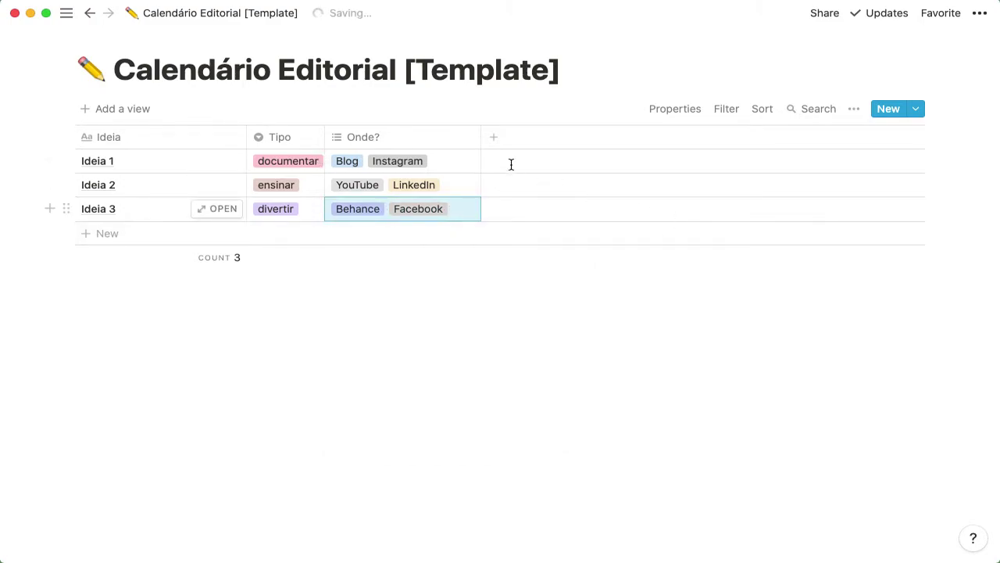
drag(476, 138, 346, 129)
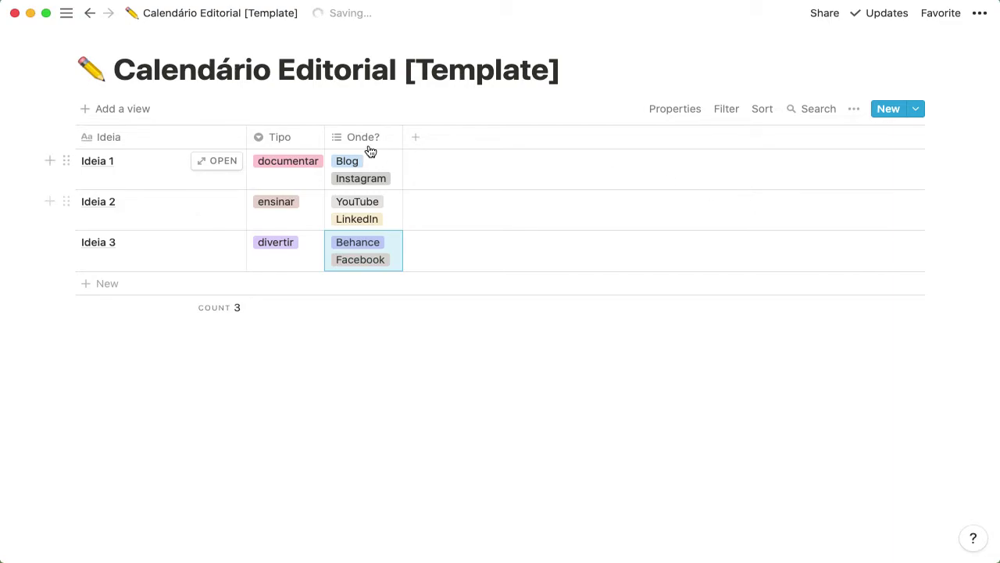
Add a Select column named "Linha" after Onde? and narrow it
click(427, 138)
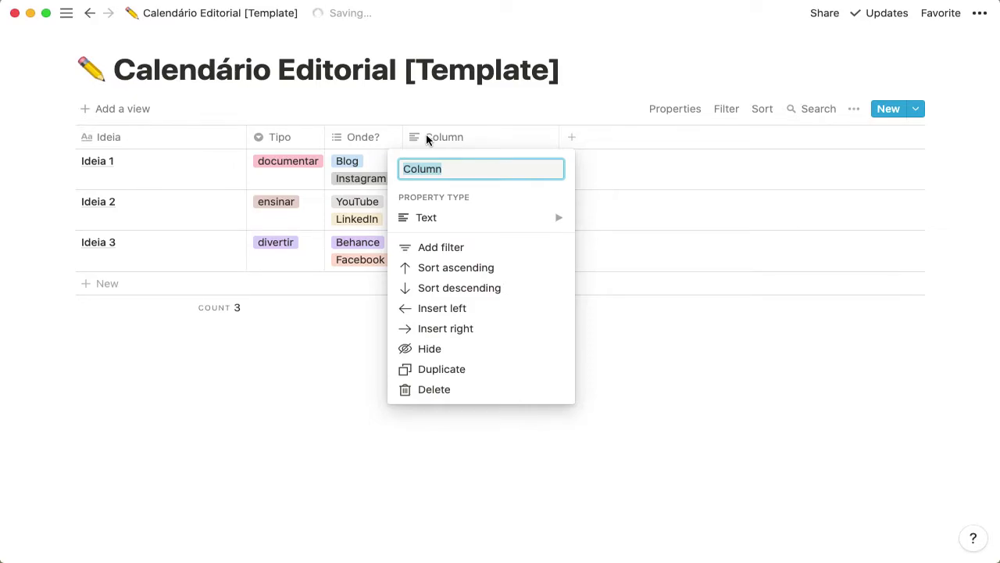
text(Linha)
mouse_move(488, 224)
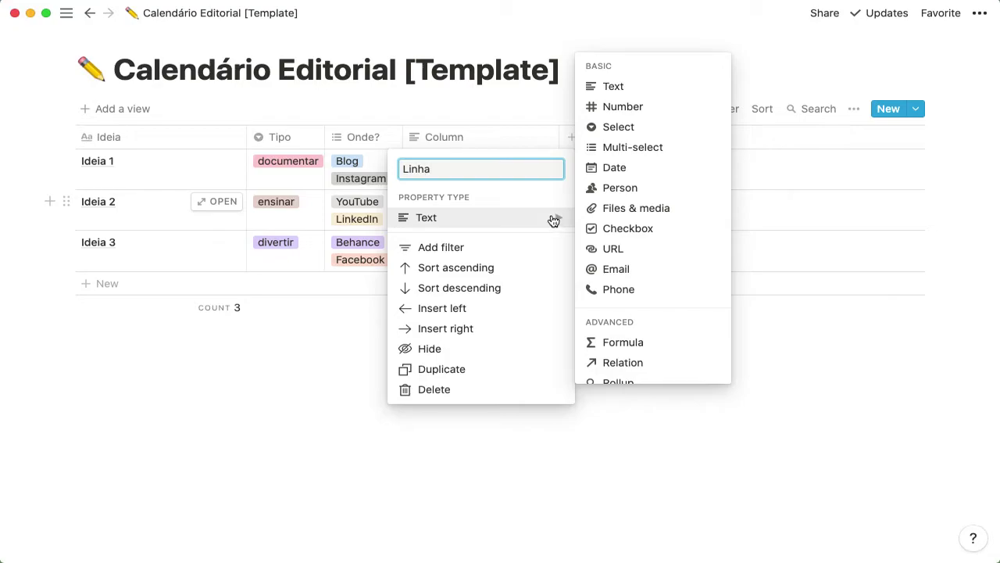
click(645, 127)
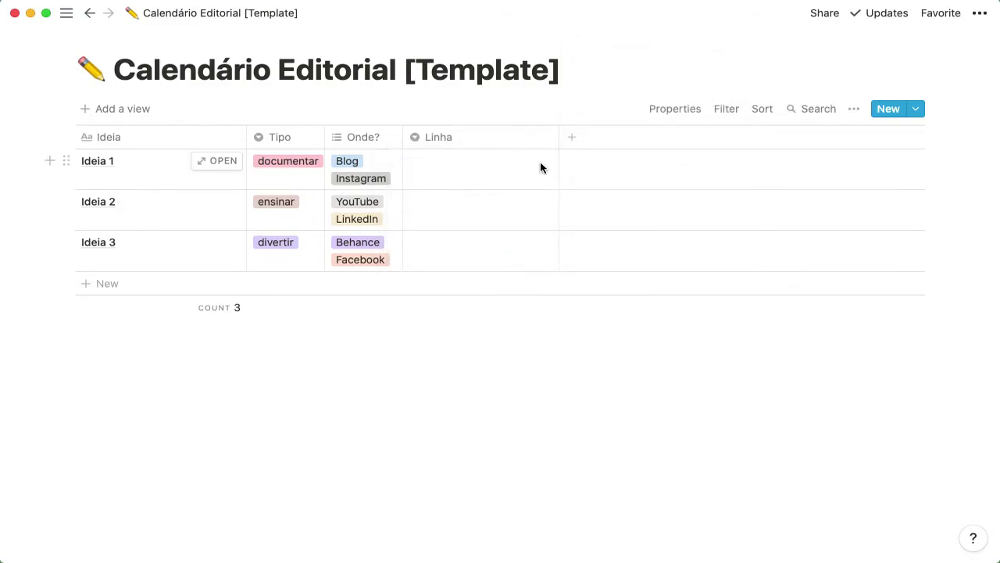
drag(558, 139, 504, 148)
Create the option "epreendedorismo" in Ideia 1's Linha cell
click(448, 179)
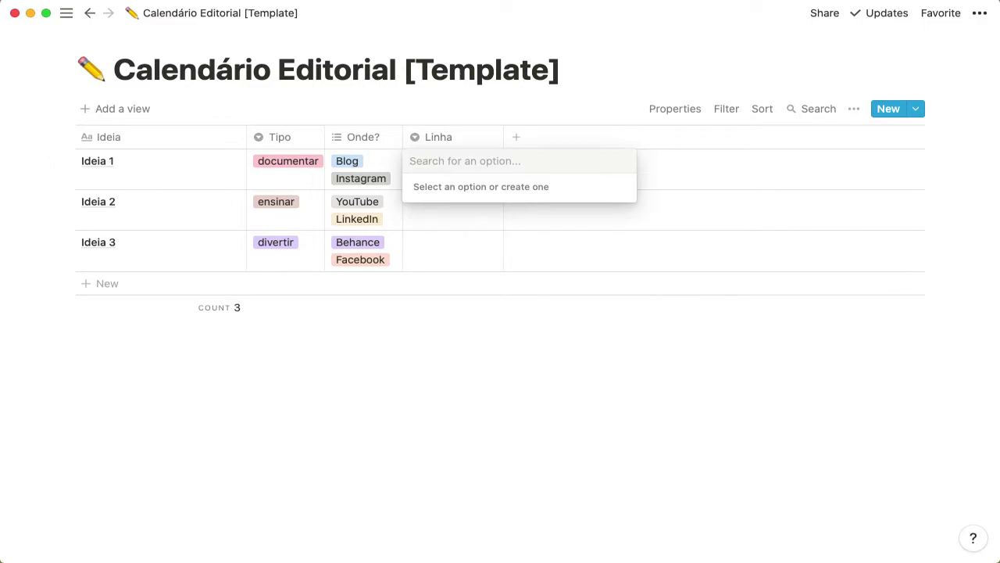
text(epree)
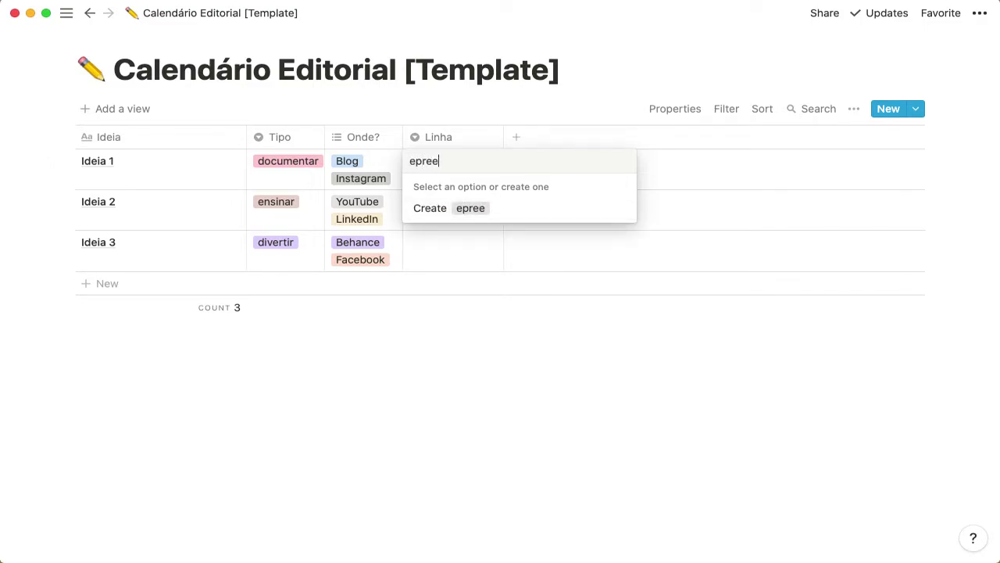
text(ndedorismo)
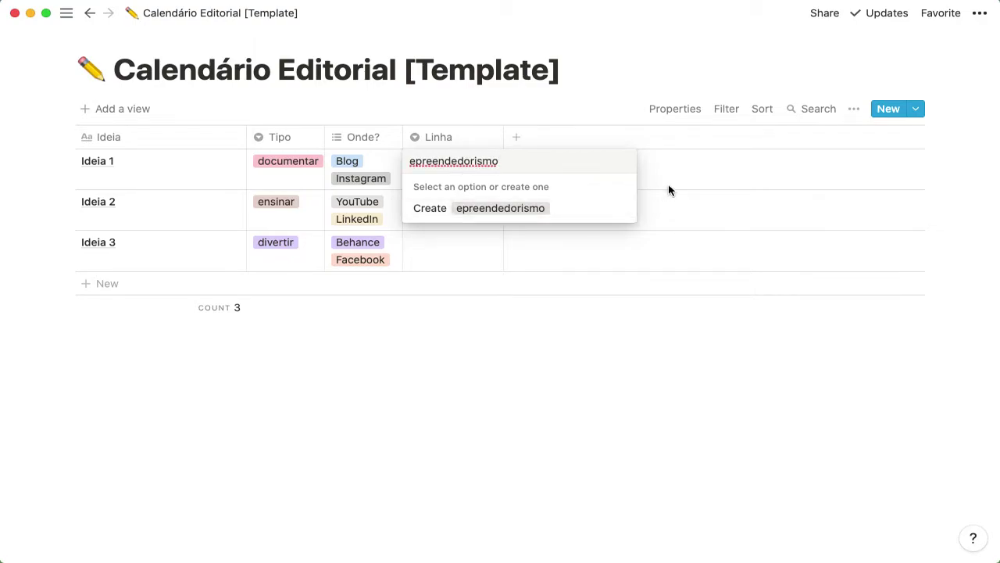
click(573, 212)
Create the Linha options "mindset" for Ideia 2 and "criatividade" for Ideia 3
click(468, 204)
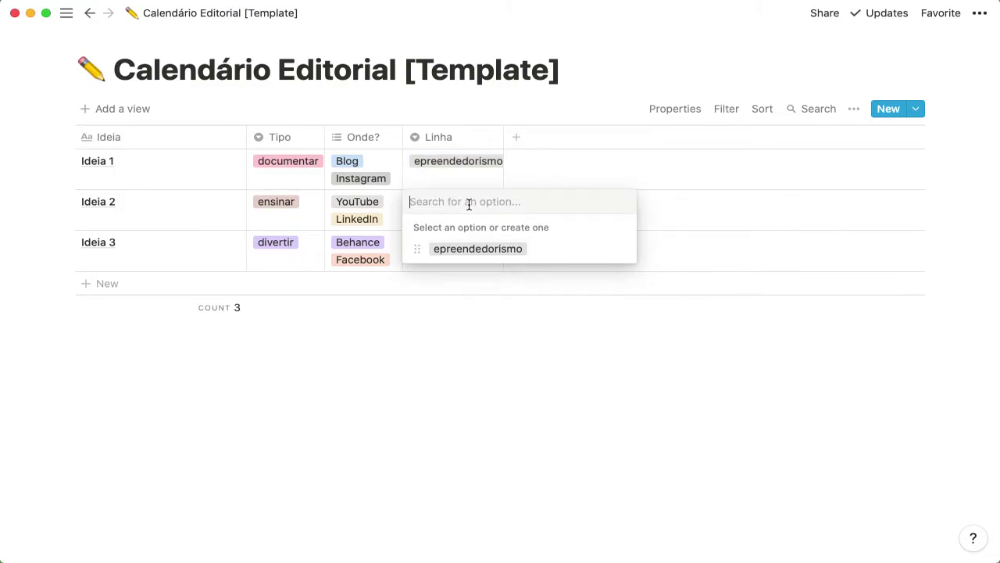
text(mindset)
key(Return)
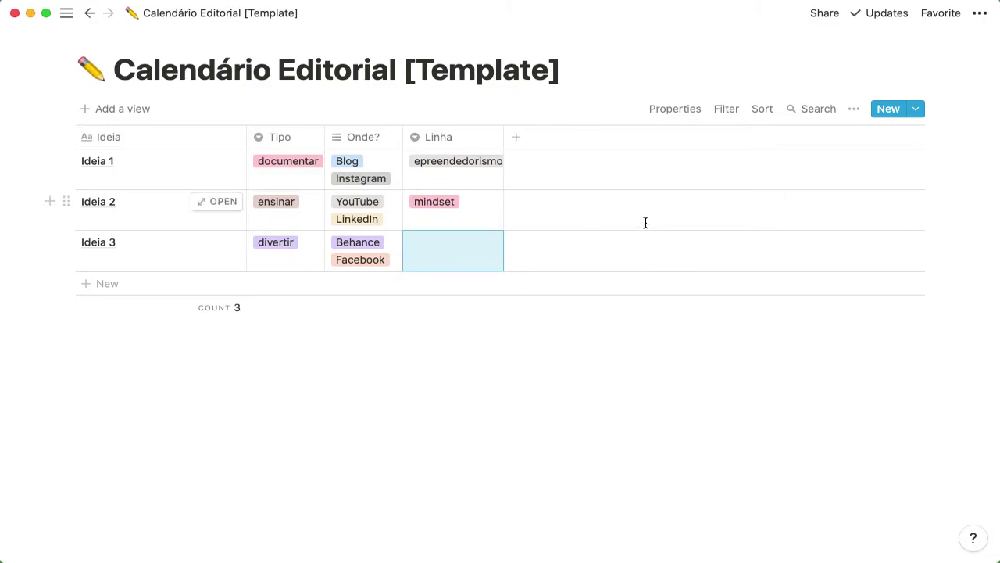
text(criatividade)
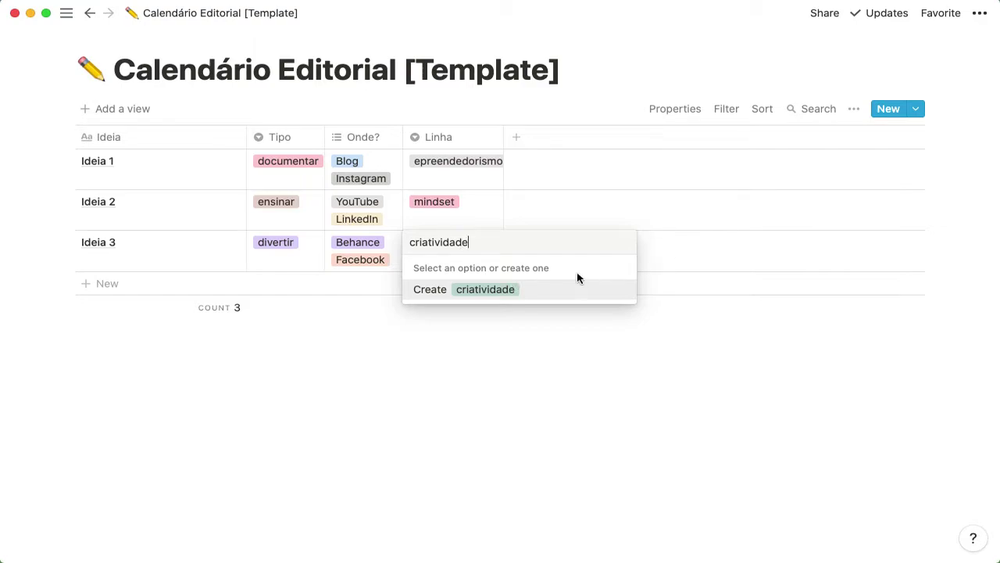
click(524, 288)
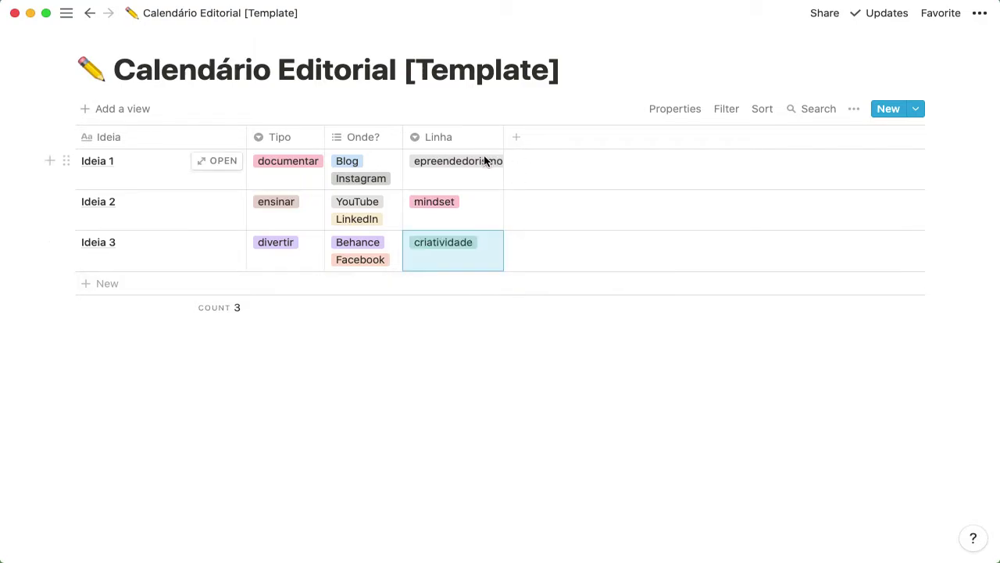
Inspect the name and colour settings of the epreendedorismo option in Ideia 1's Linha cell
click(462, 169)
mouse_move(576, 209)
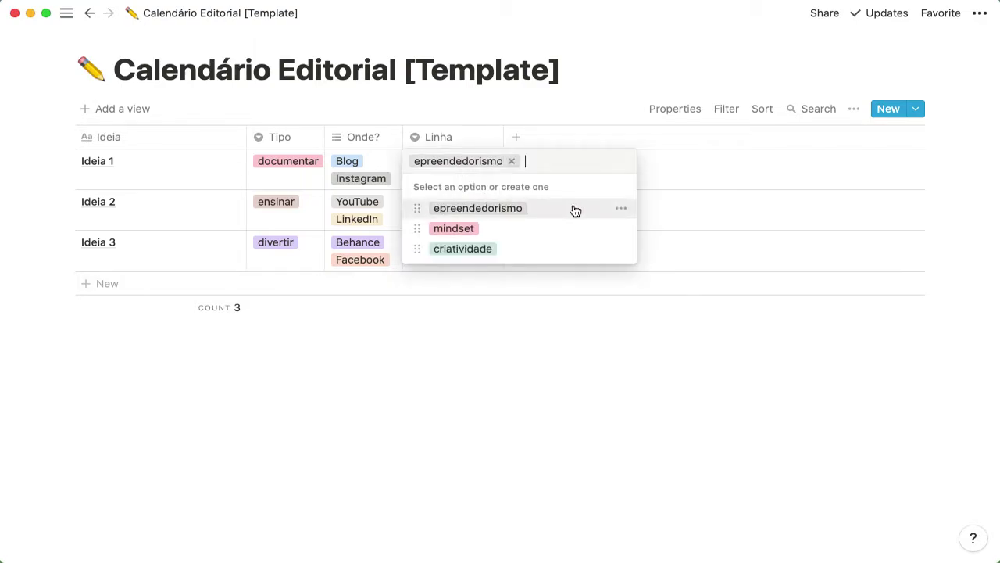
click(620, 210)
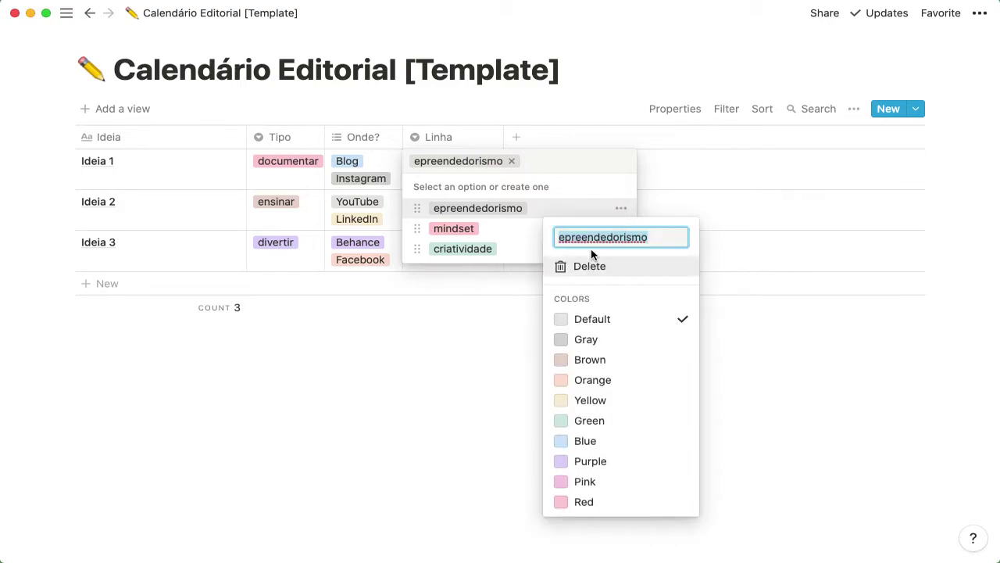
click(626, 209)
click(620, 208)
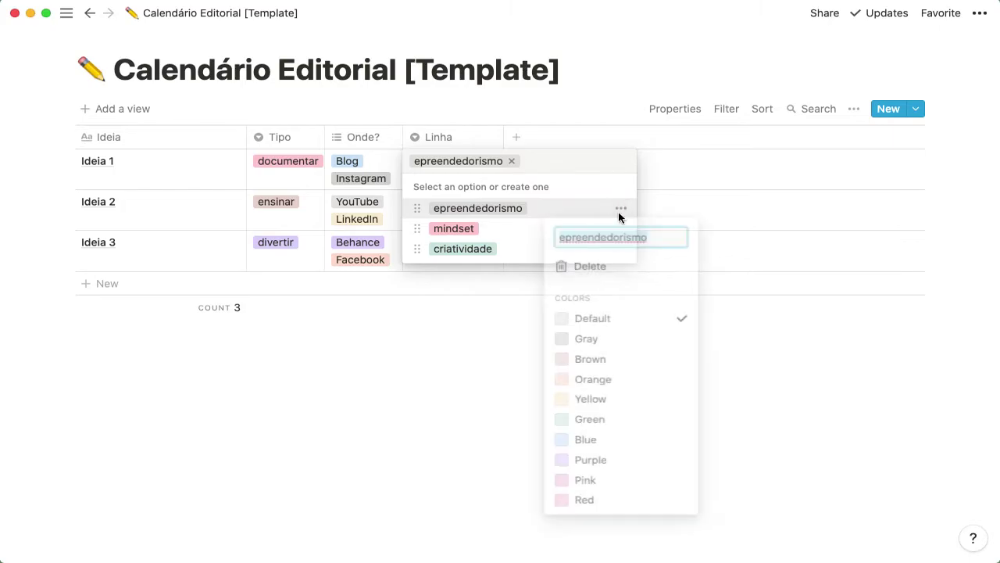
click(589, 242)
drag(646, 238, 571, 243)
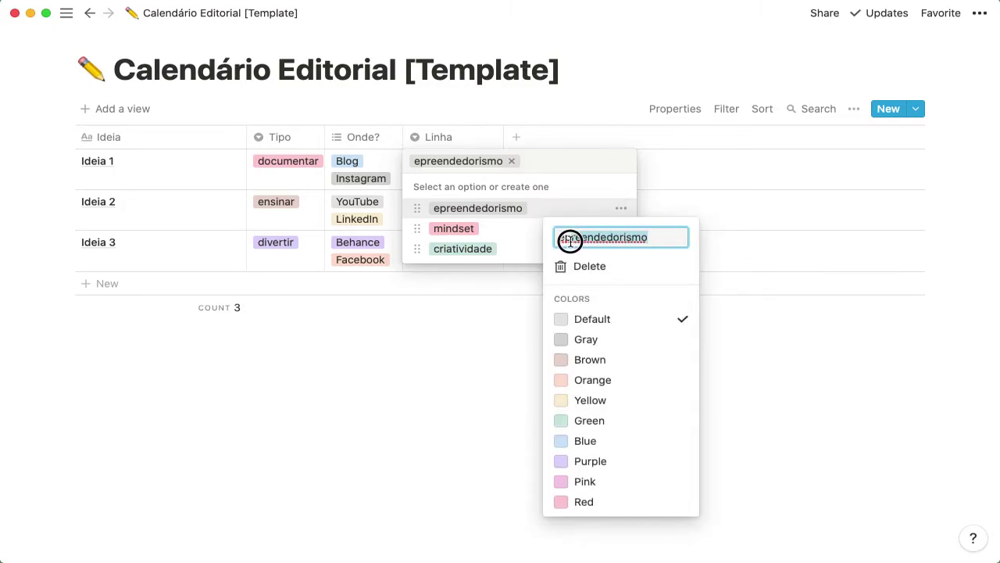
click(739, 160)
click(752, 208)
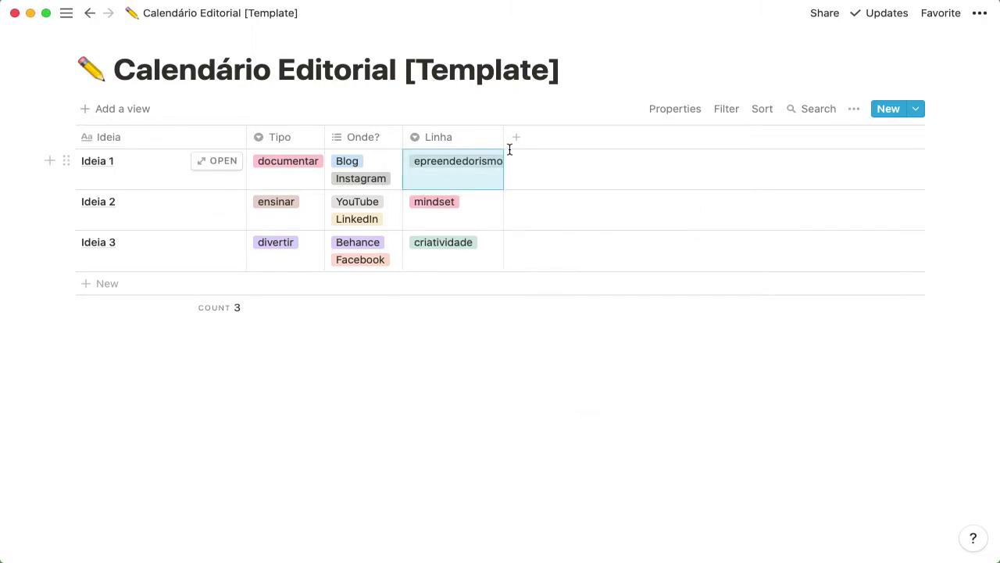
Widen the Linha column slightly to fit its longest tag and narrow the Ideia column a little
mouse_move(505, 137)
mouse_down()
mouse_move(489, 138)
mouse_move(529, 137)
mouse_move(513, 136)
mouse_up()
click(355, 164)
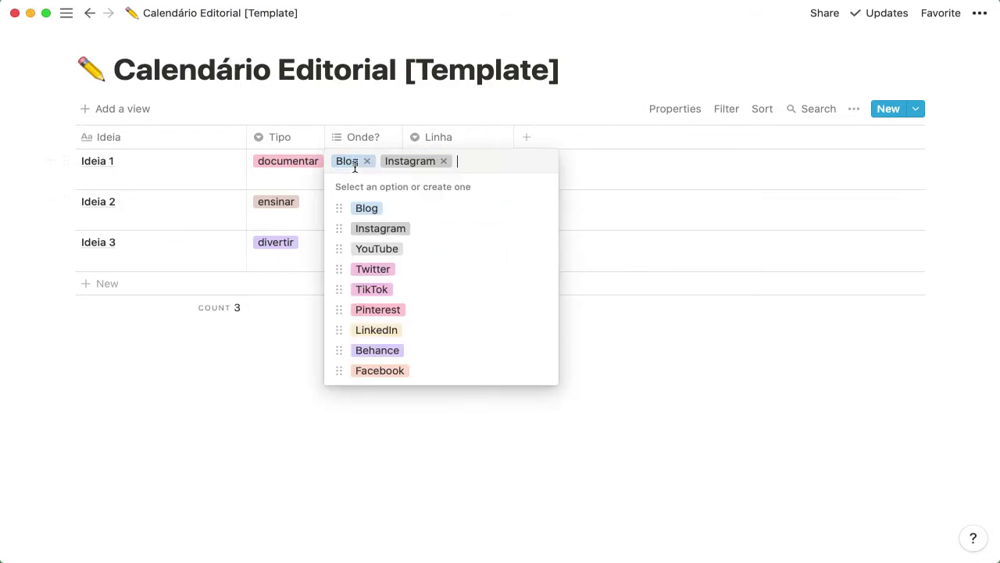
click(605, 179)
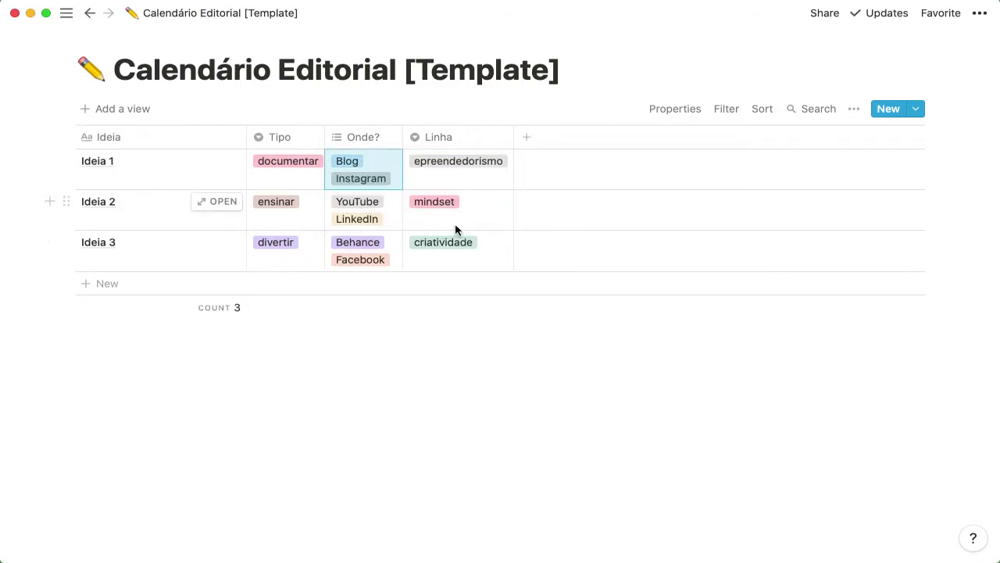
drag(246, 134, 241, 133)
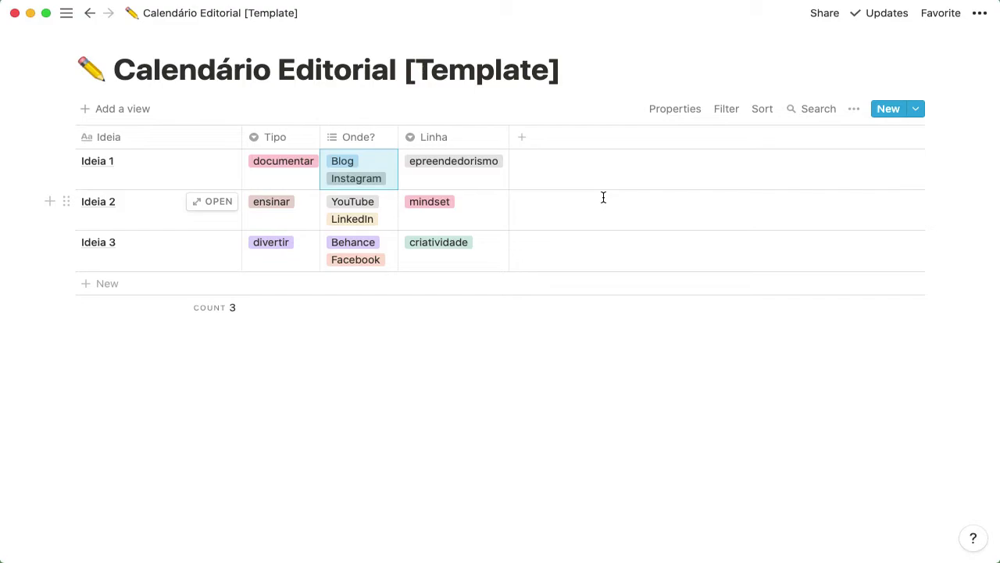
Add a Date column named "Data" after Linha and narrow it
click(543, 148)
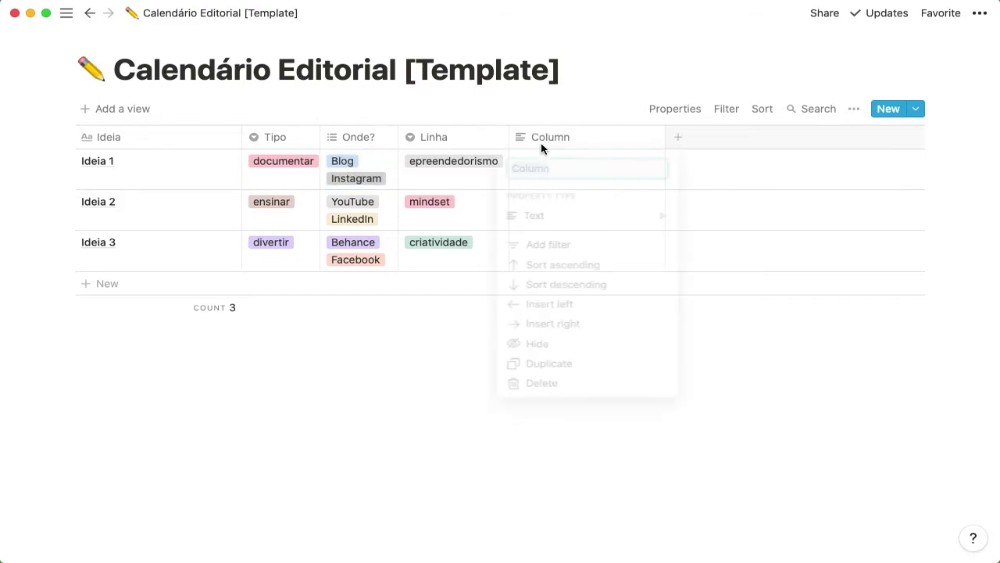
text(Data)
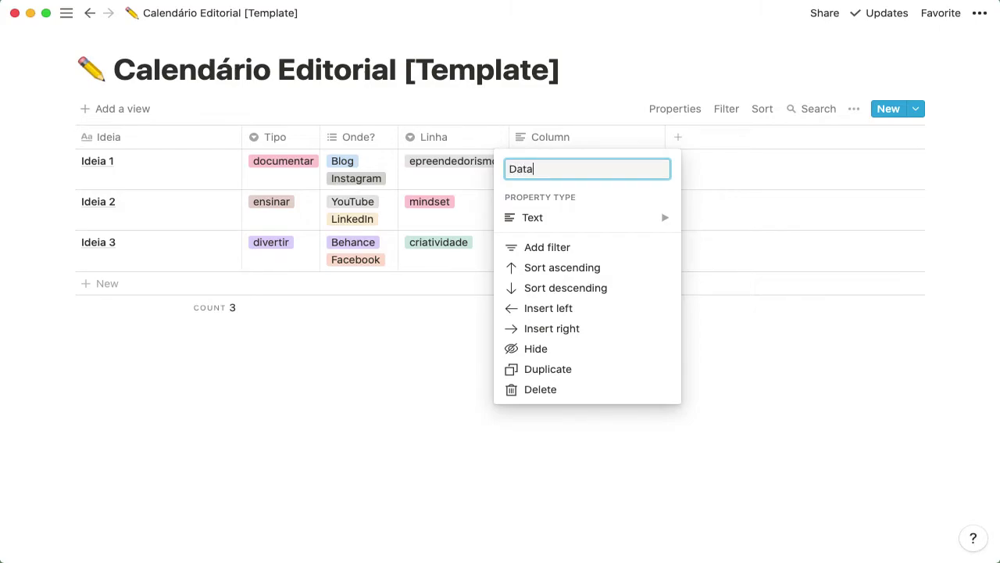
click(587, 220)
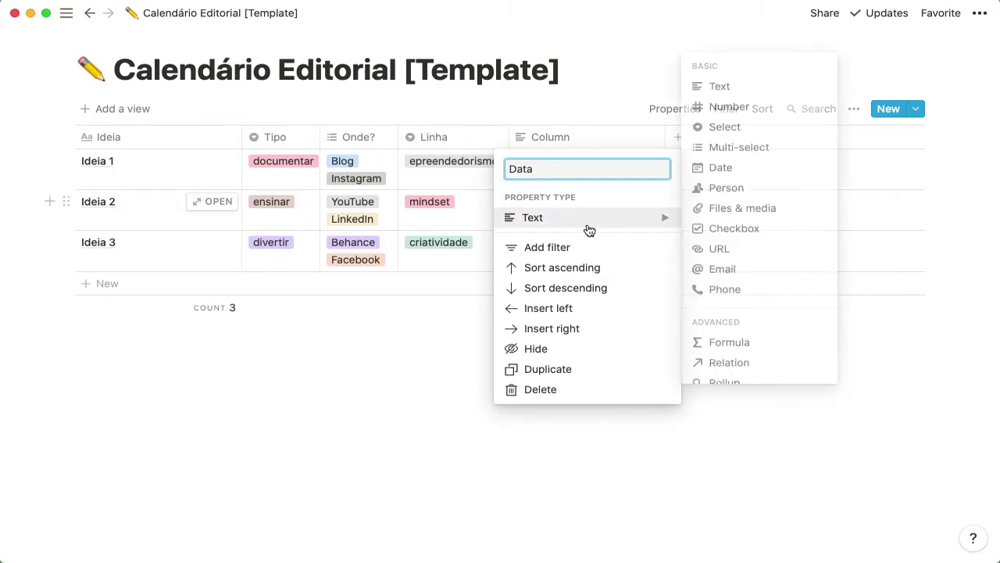
click(733, 169)
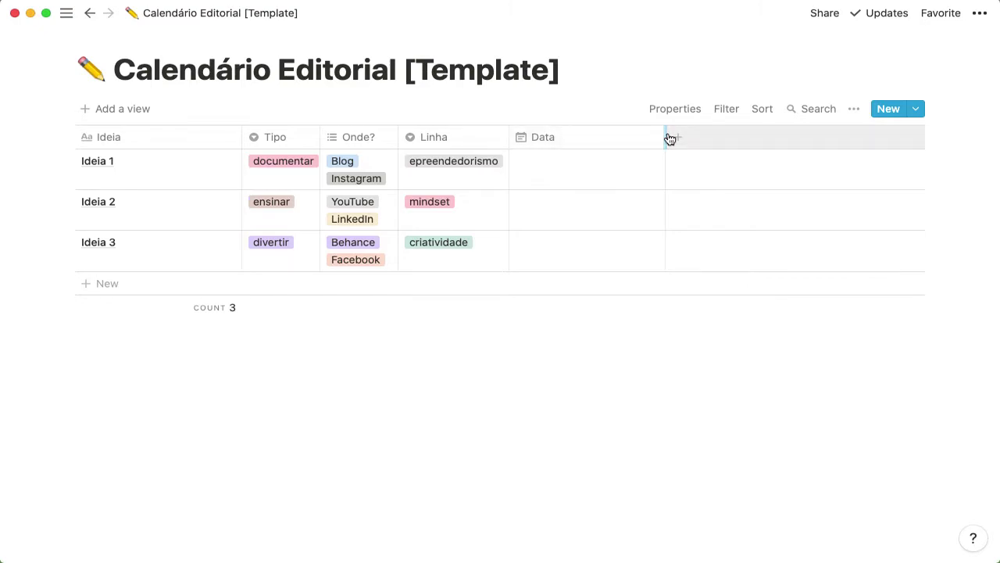
drag(665, 135, 585, 140)
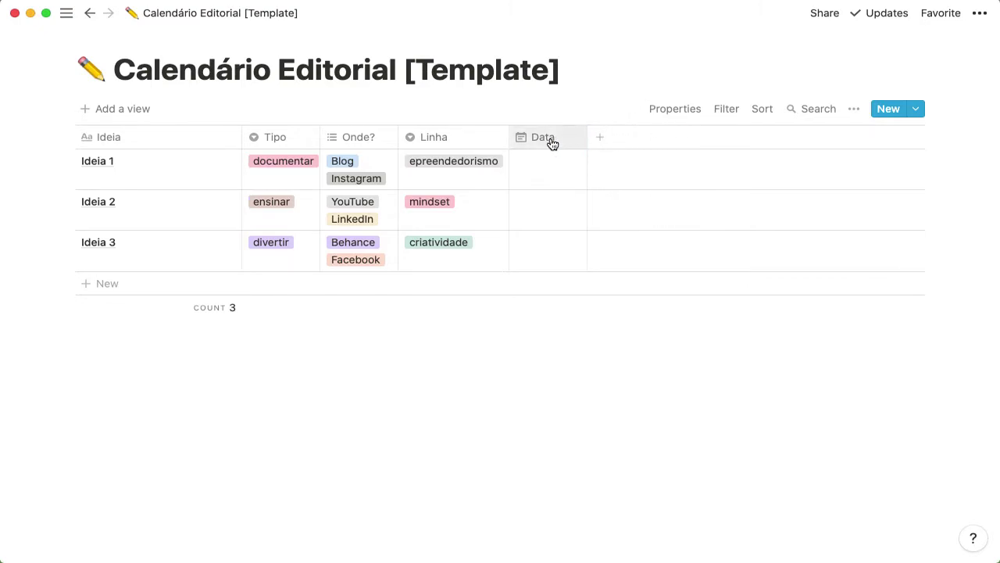
Review the property type choices for the Data column
click(551, 143)
click(567, 222)
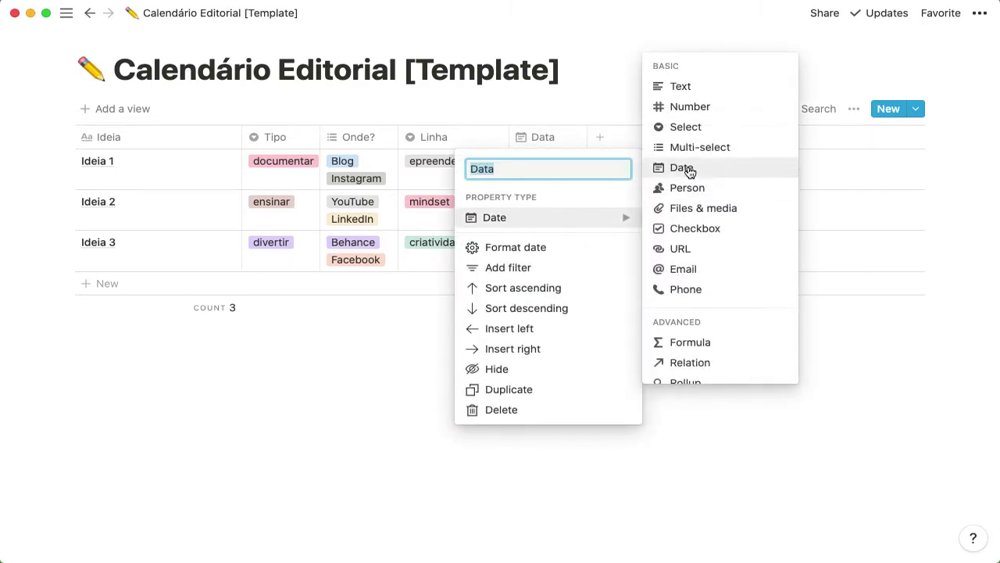
click(570, 146)
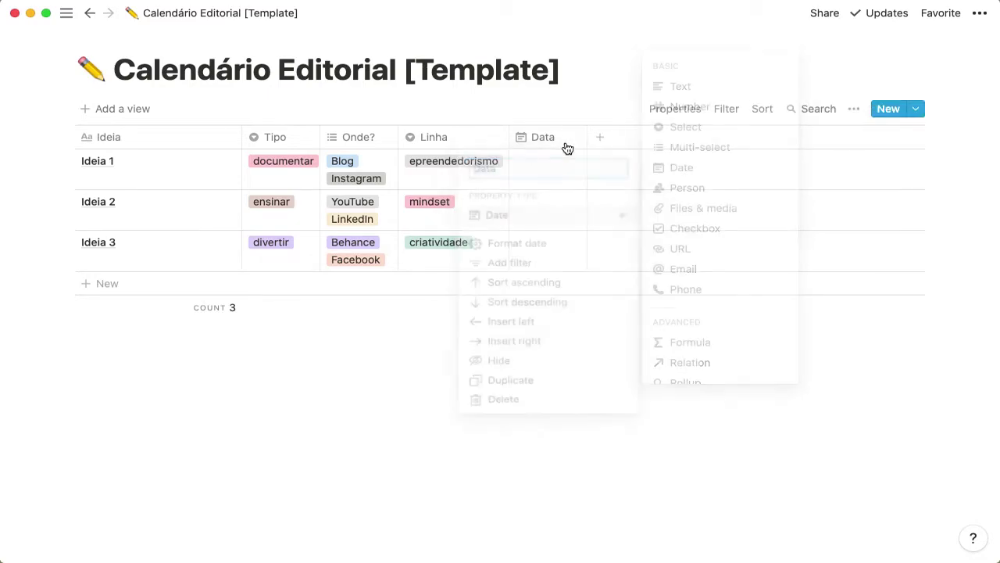
Set Ideia 1's date to Mar 15, 2022 and move the Data column before Ideia
click(548, 167)
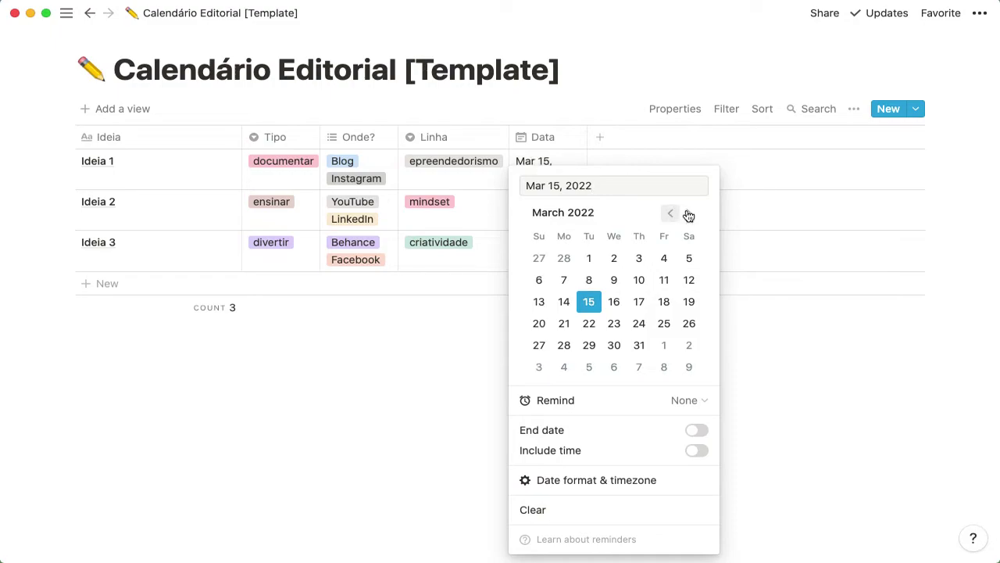
click(753, 226)
drag(572, 142, 176, 150)
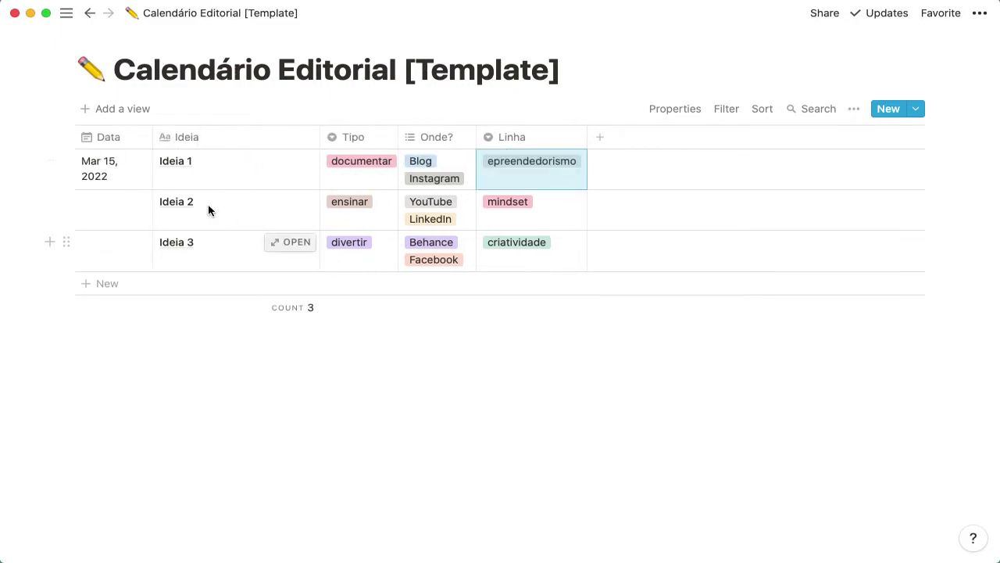
Try including a time in Ideia 1's date and look through its reminder options
click(124, 169)
click(262, 452)
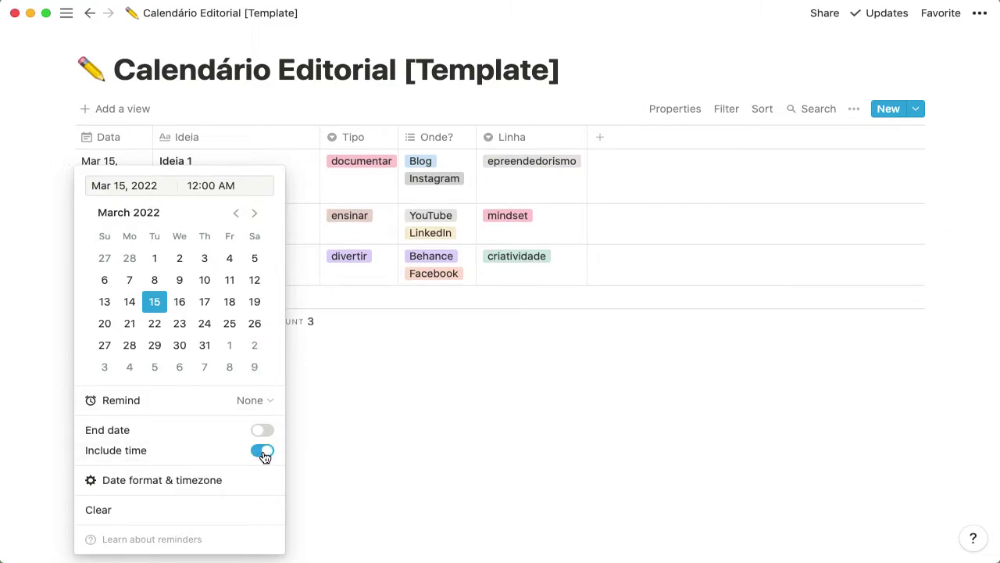
click(259, 403)
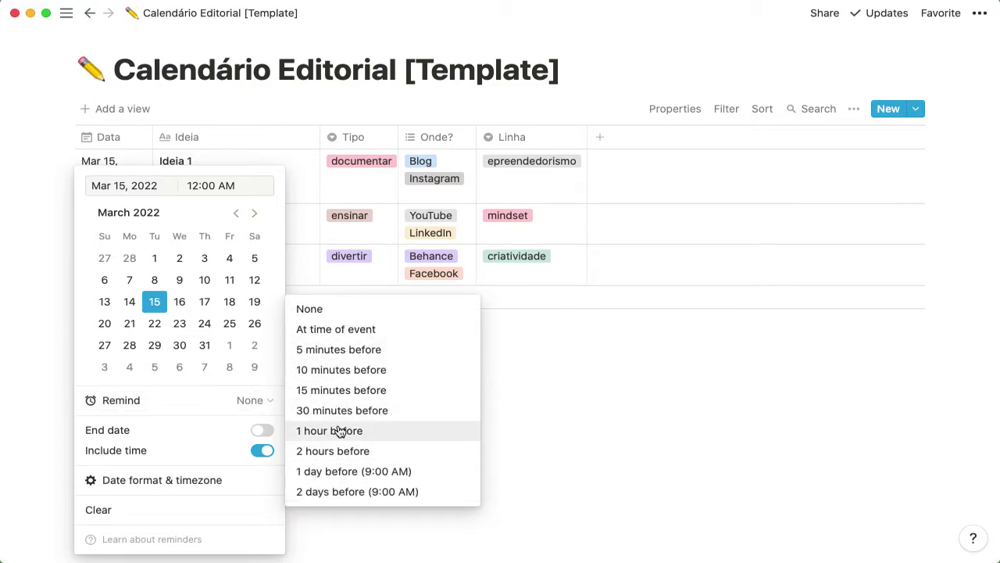
click(263, 455)
click(264, 455)
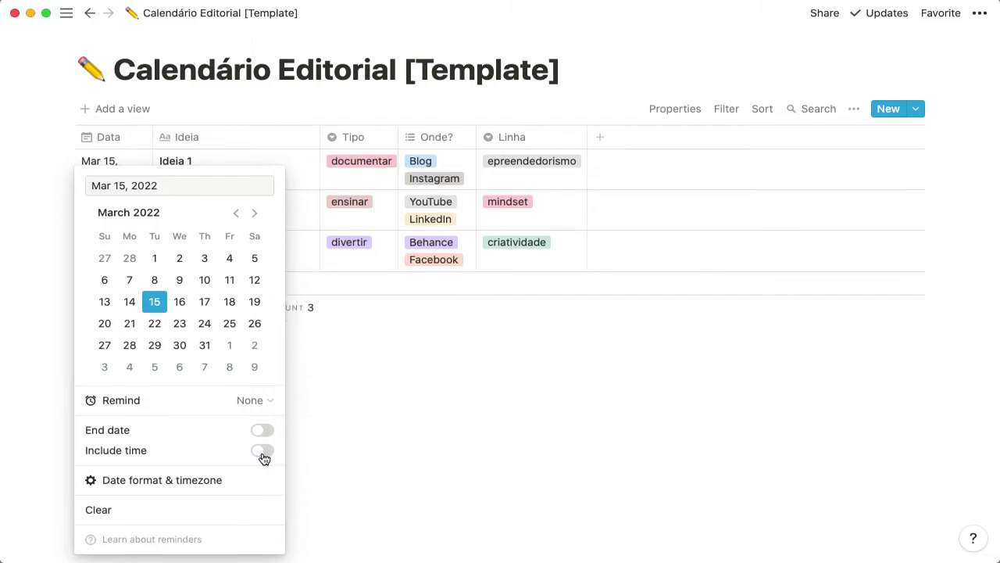
key(Escape)
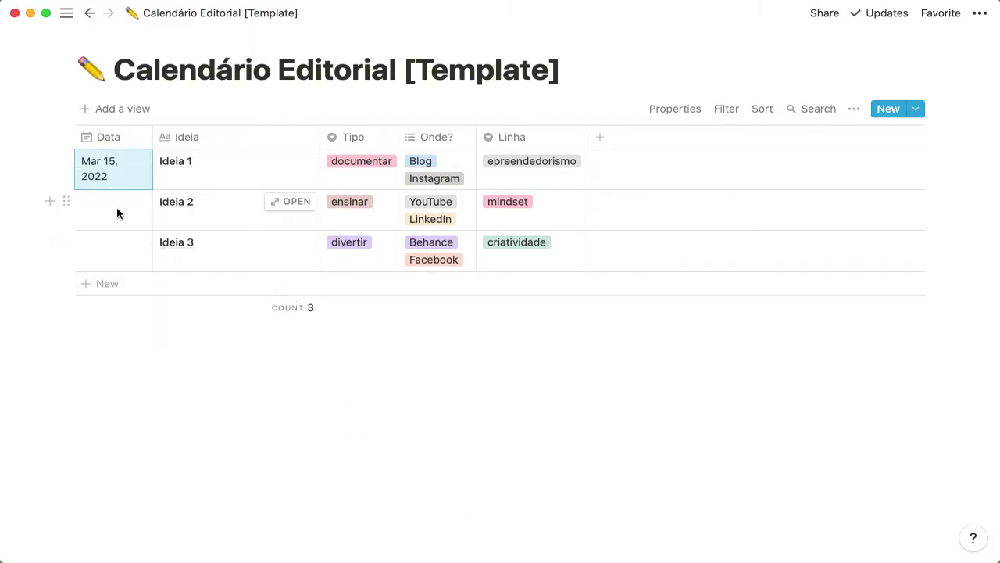
Set Ideia 2's date to Mar 26, 2022 and Ideia 3's date to Apr 2, 2022
key(Return)
click(229, 322)
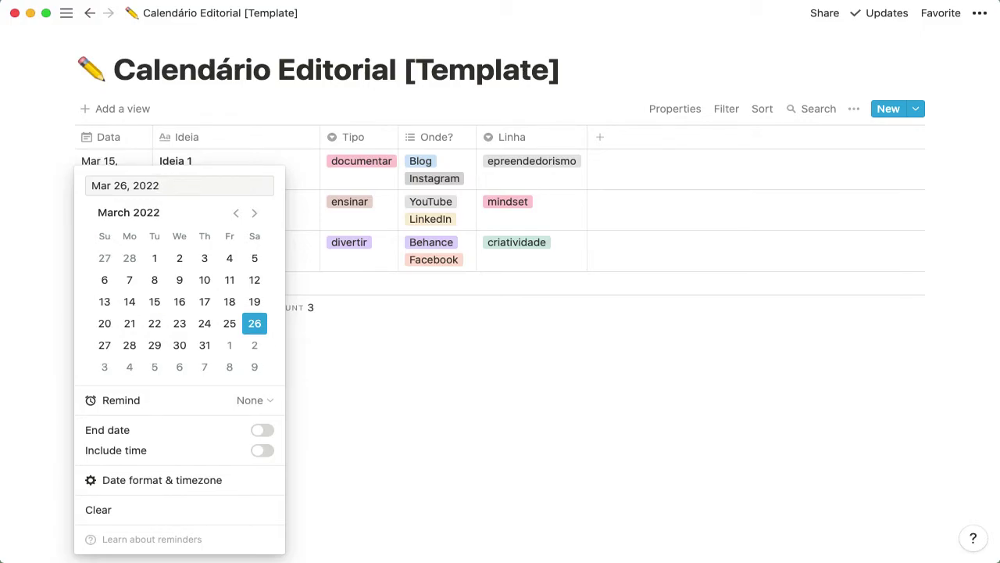
key(Escape)
click(101, 250)
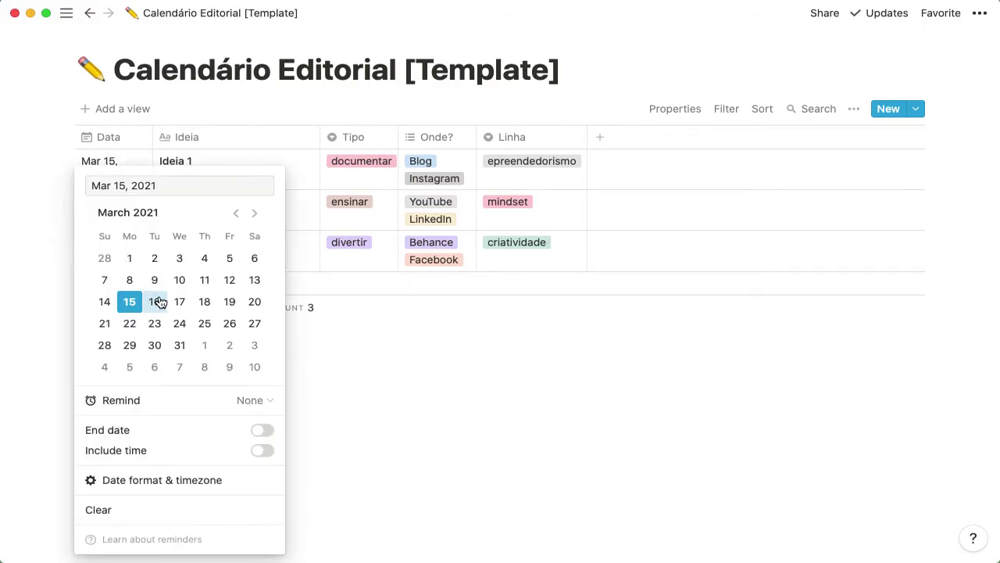
click(223, 351)
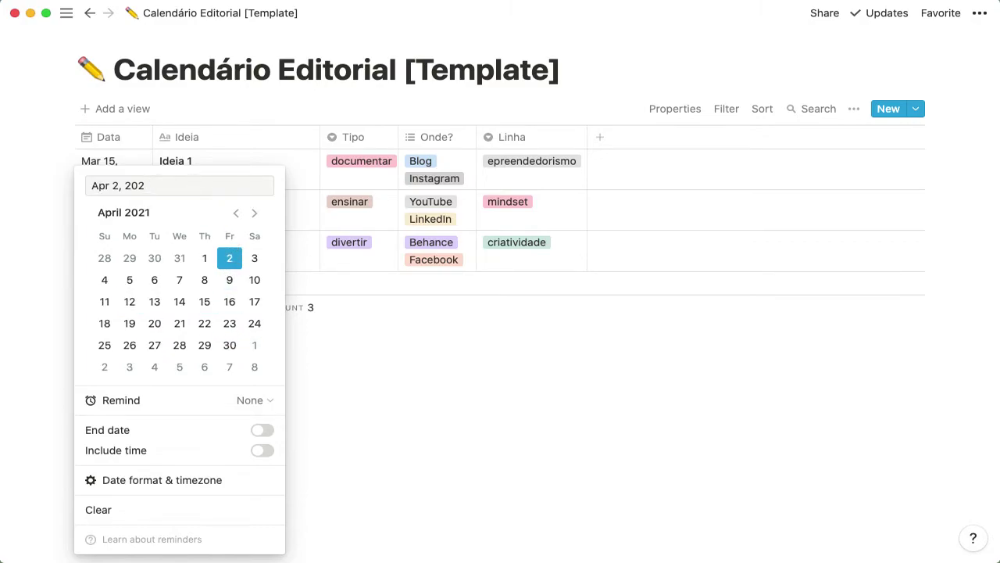
text(2)
key(Return)
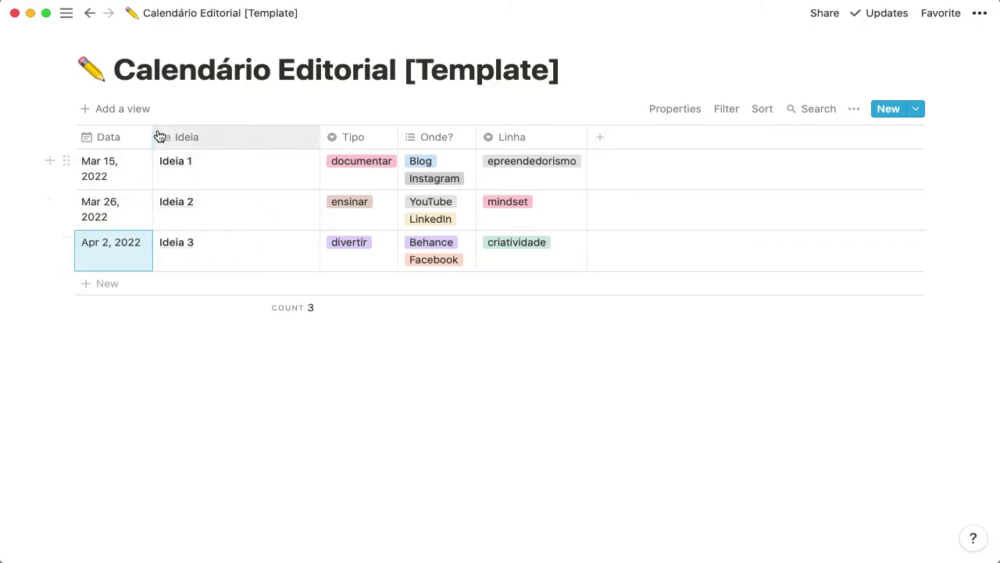
mouse_move(152, 138)
mouse_down()
mouse_move(188, 133)
mouse_move(134, 134)
mouse_up()
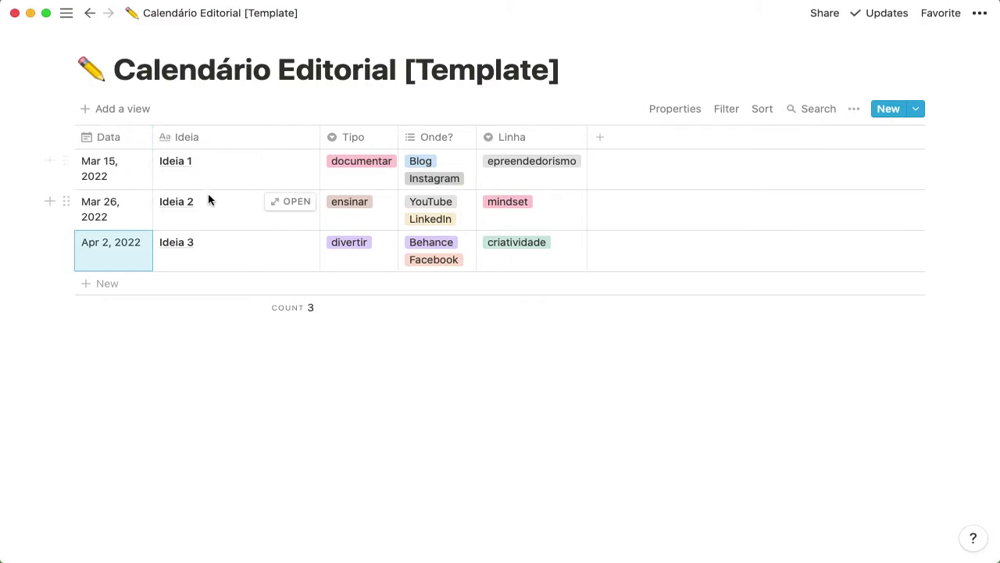
Add a new text column after Linha
click(620, 144)
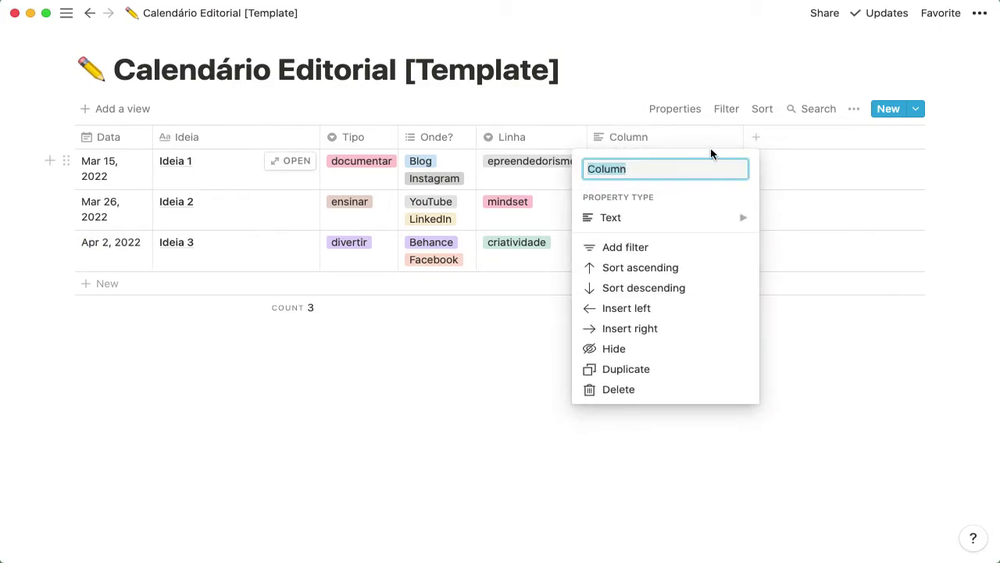
click(752, 391)
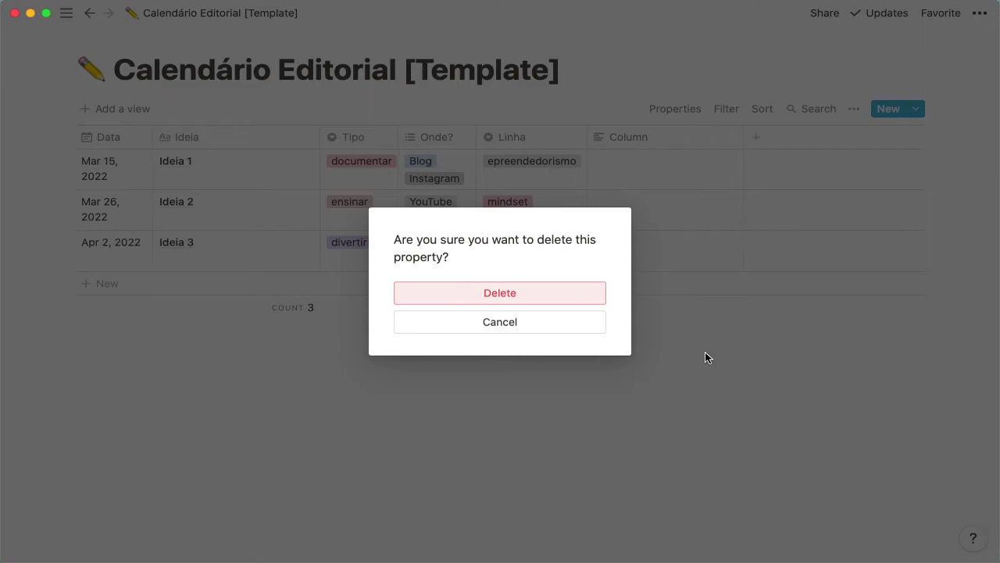
key(Escape)
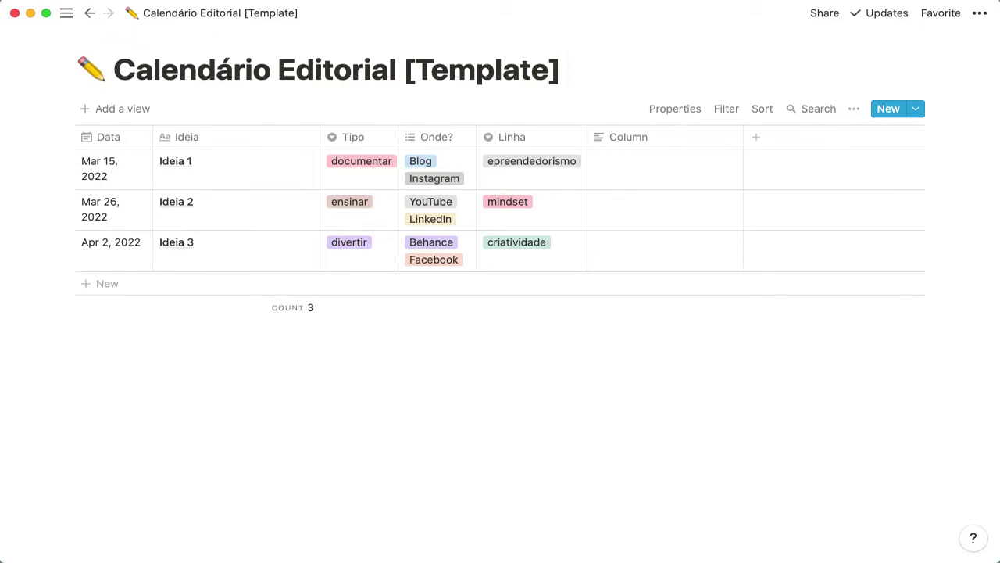
Rename the new column to a ✔ emoji, taking the emoji from a temporary entry in the page title
text(:check)
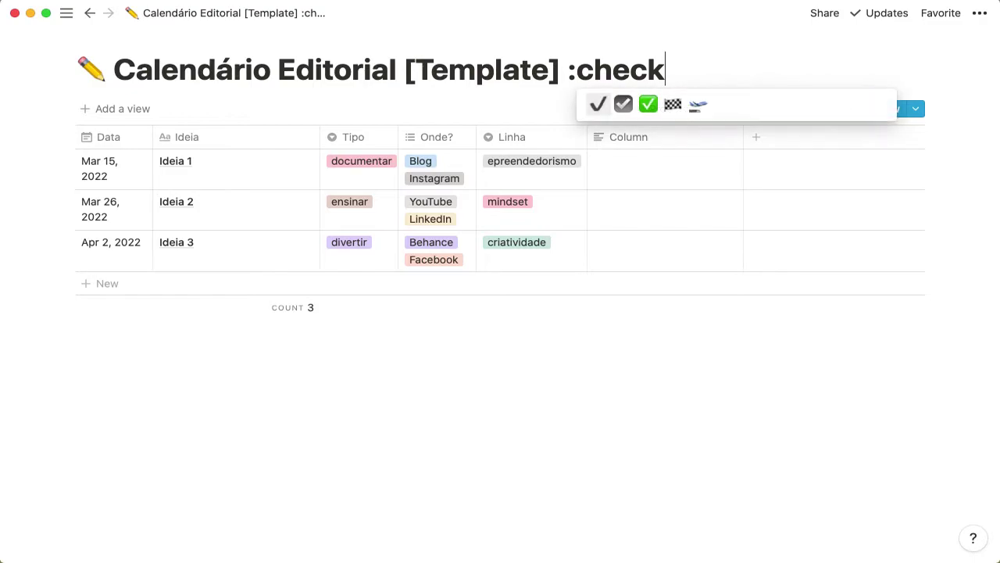
click(603, 105)
key(shift+Left)
key(ctrl+c)
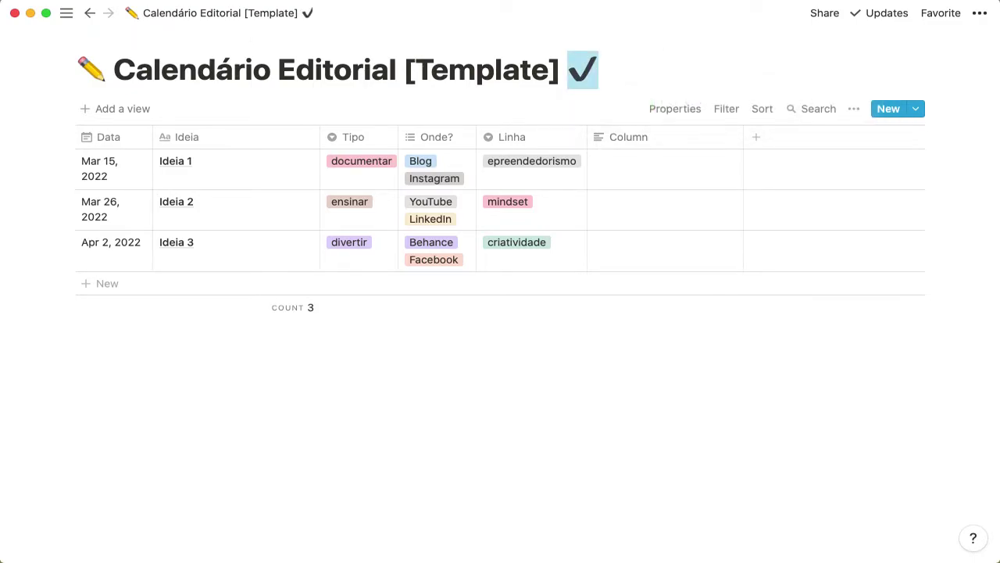
key(BackSpace)
click(658, 138)
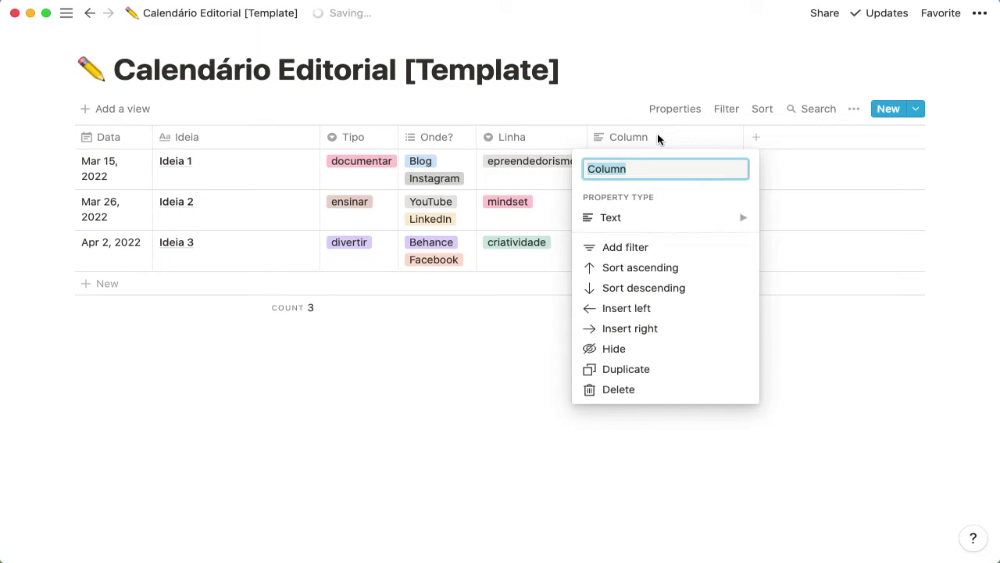
key(ctrl+v)
key(Return)
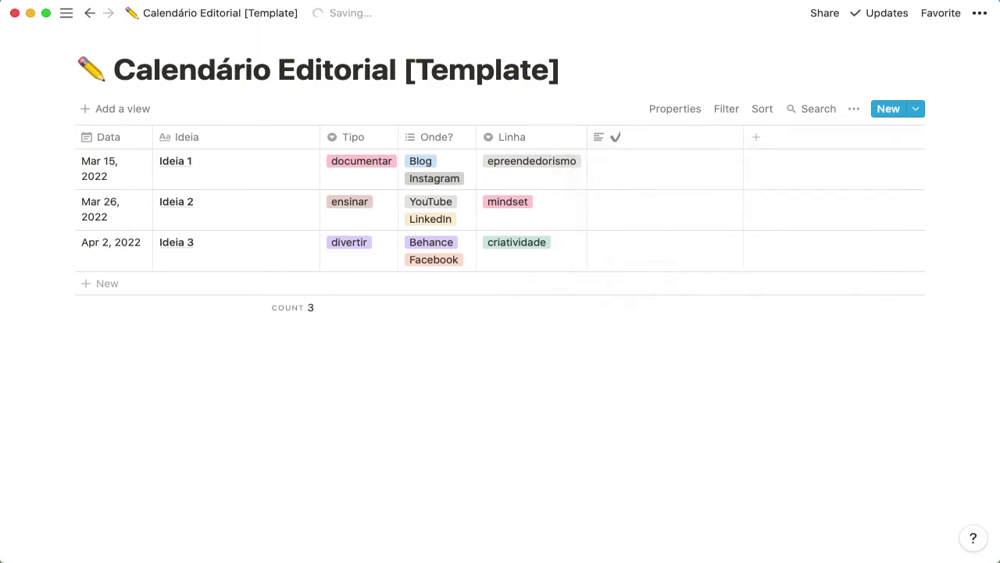
Change the ✔ column to the Checkbox type, narrow it and move it before Data
click(661, 142)
mouse_move(654, 225)
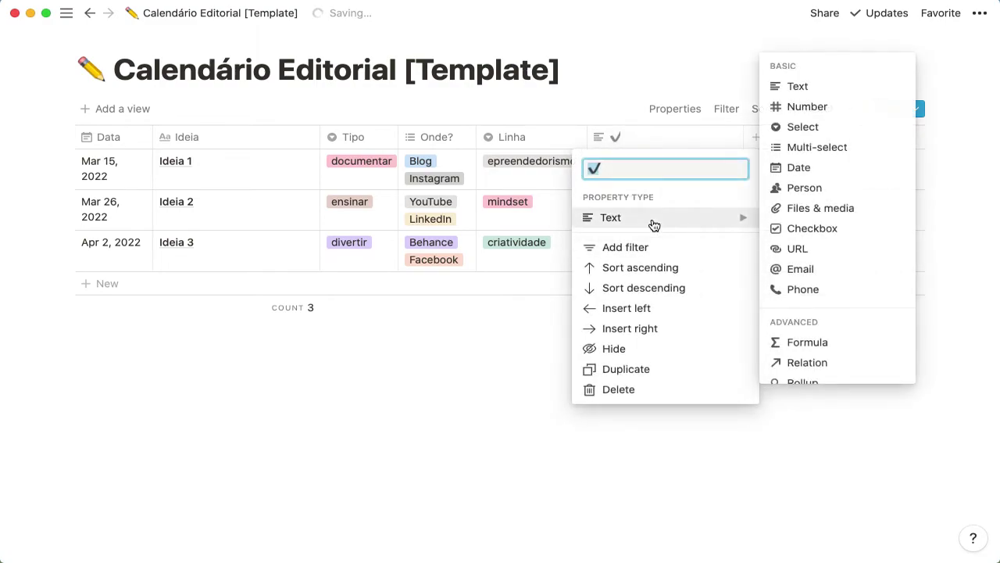
click(791, 229)
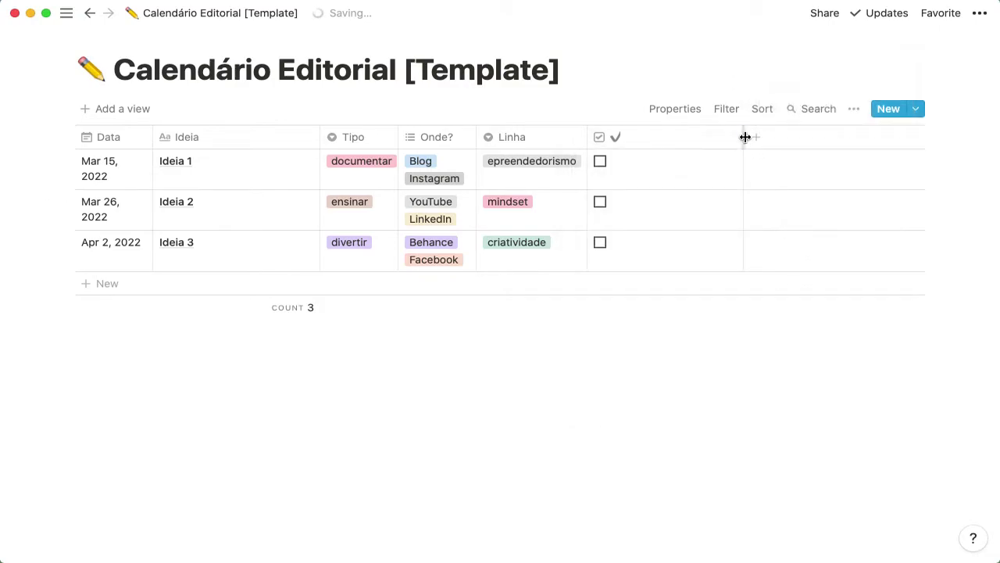
drag(743, 137, 127, 149)
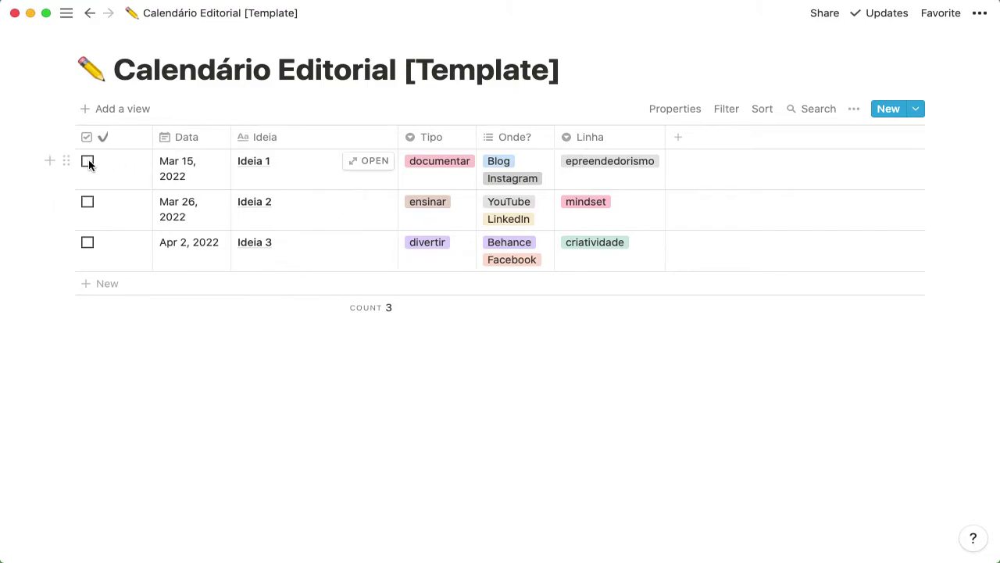
click(87, 161)
click(87, 161)
Duplicate the ✔ checkbox column and rename the copy ✏️, taking the pencil emoji from a temporary entry in the page title
click(129, 145)
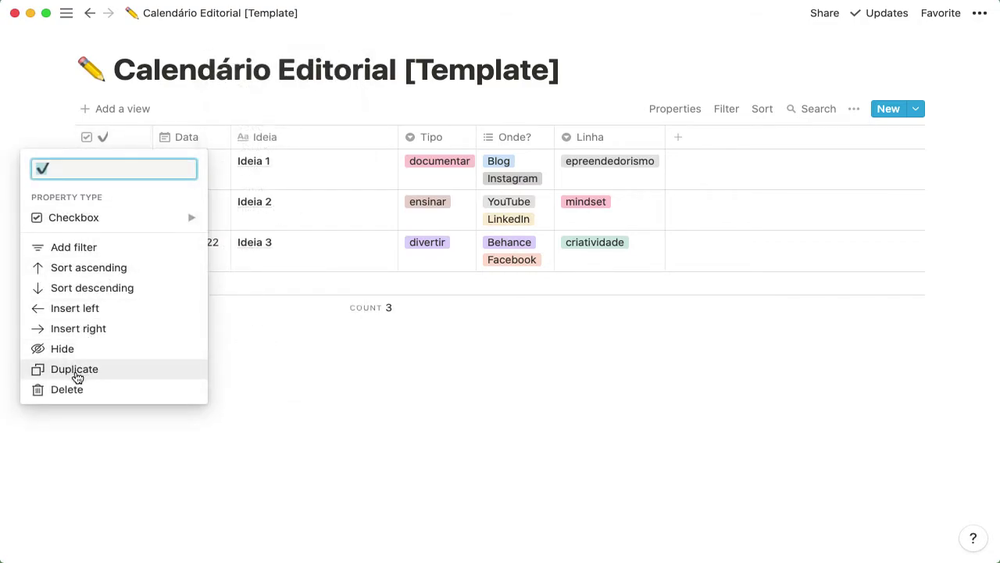
click(83, 374)
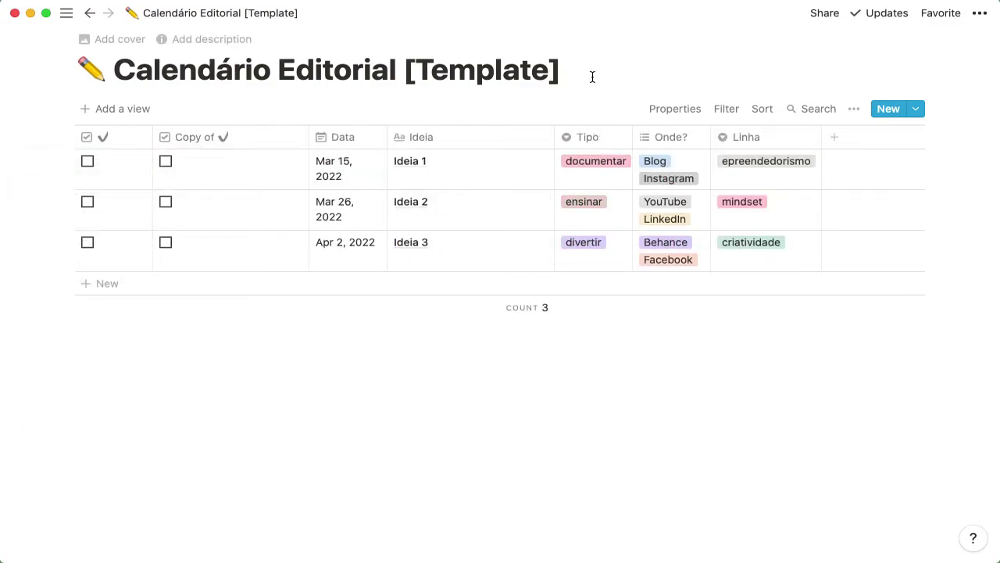
text(:)
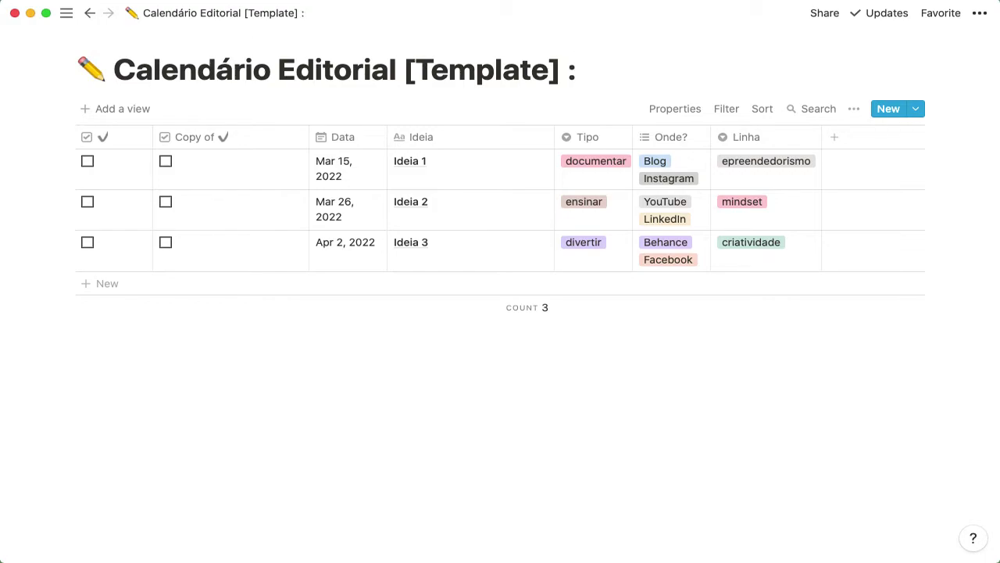
text(pen)
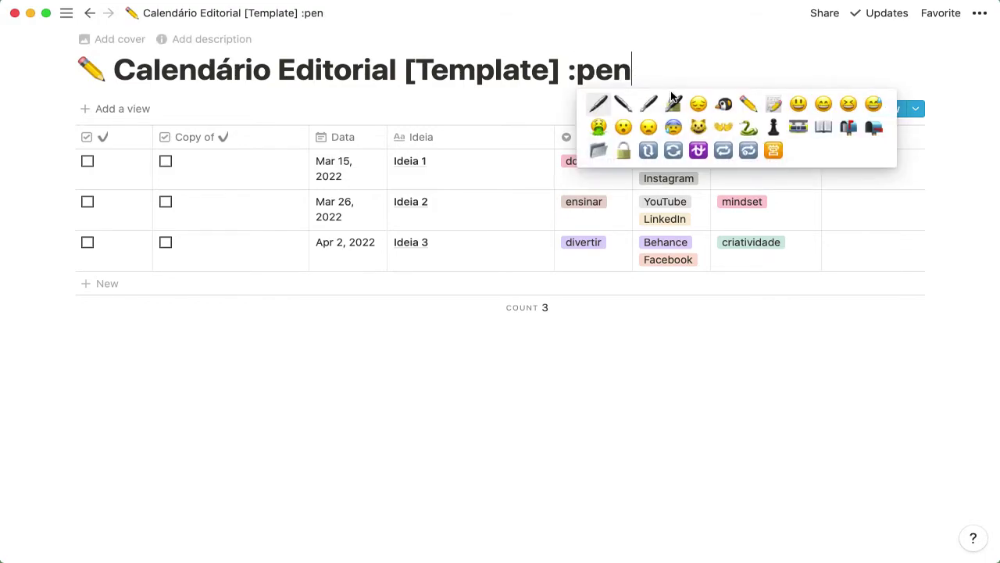
click(750, 105)
key(shift+Left)
key(super+c)
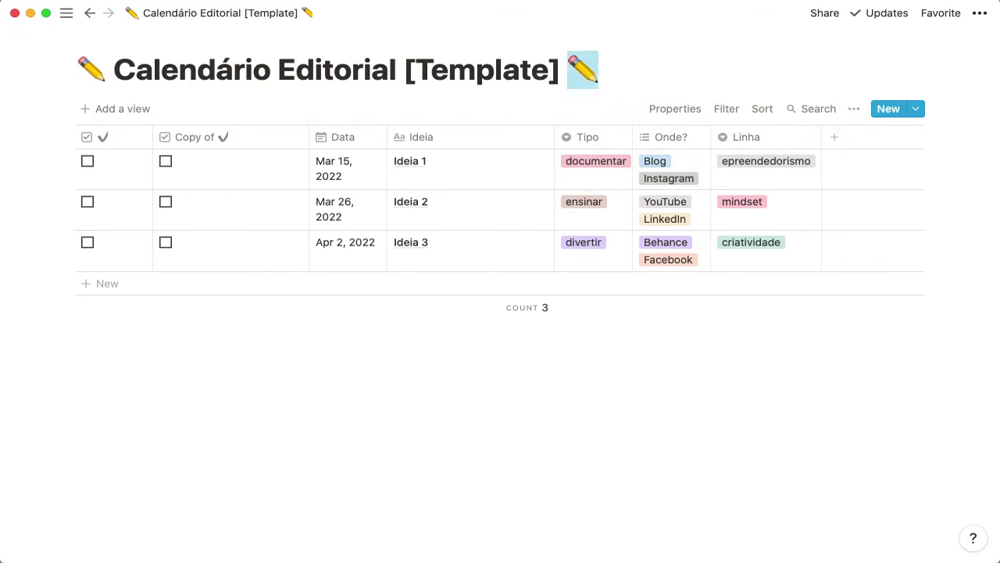
key(BackSpace)
click(231, 139)
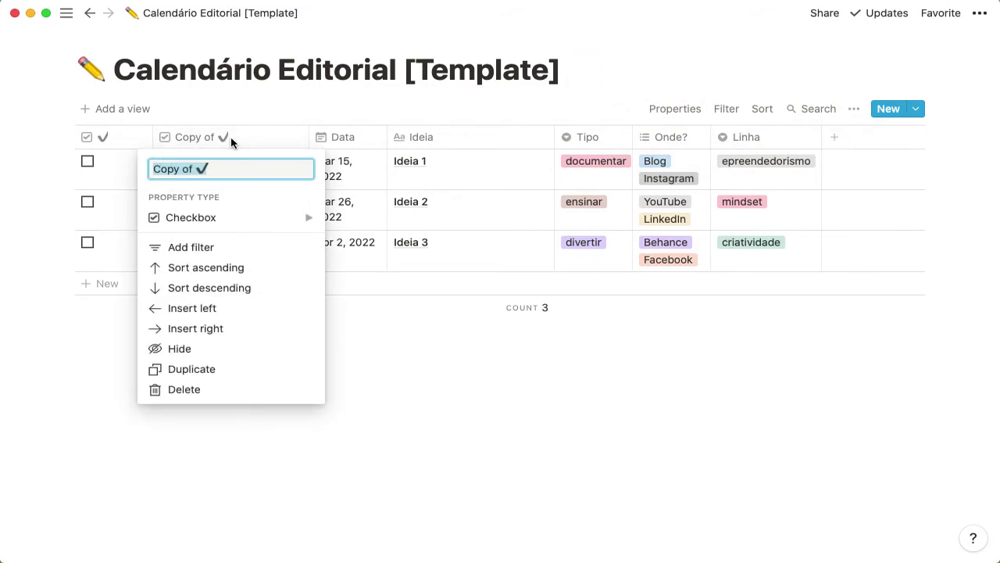
key(super+v)
key(Return)
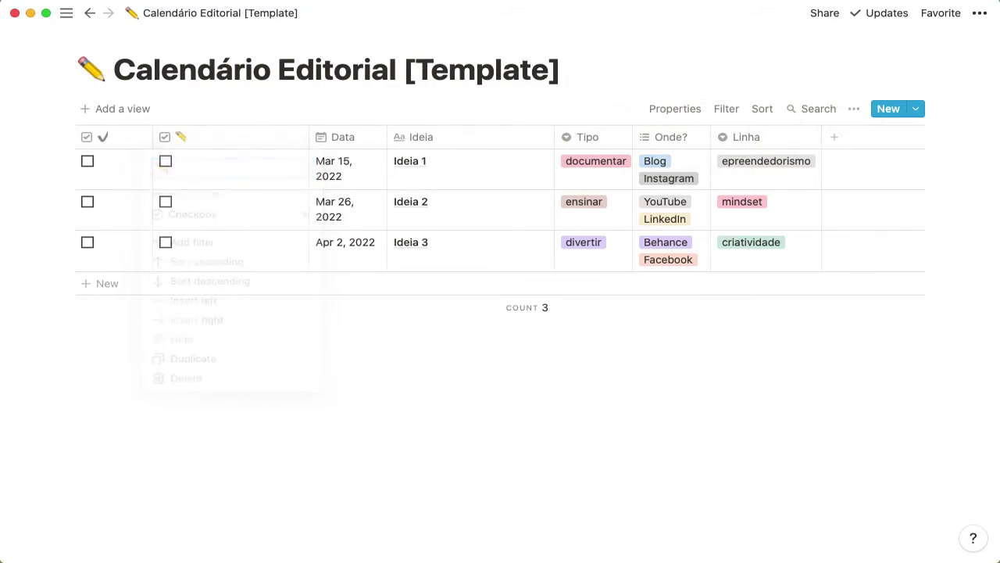
Narrow the ✏️ checkbox column and place it between Ideia and Tipo
click(293, 145)
mouse_move(293, 145)
mouse_down()
mouse_move(188, 143)
mouse_move(459, 151)
mouse_move(498, 207)
mouse_up()
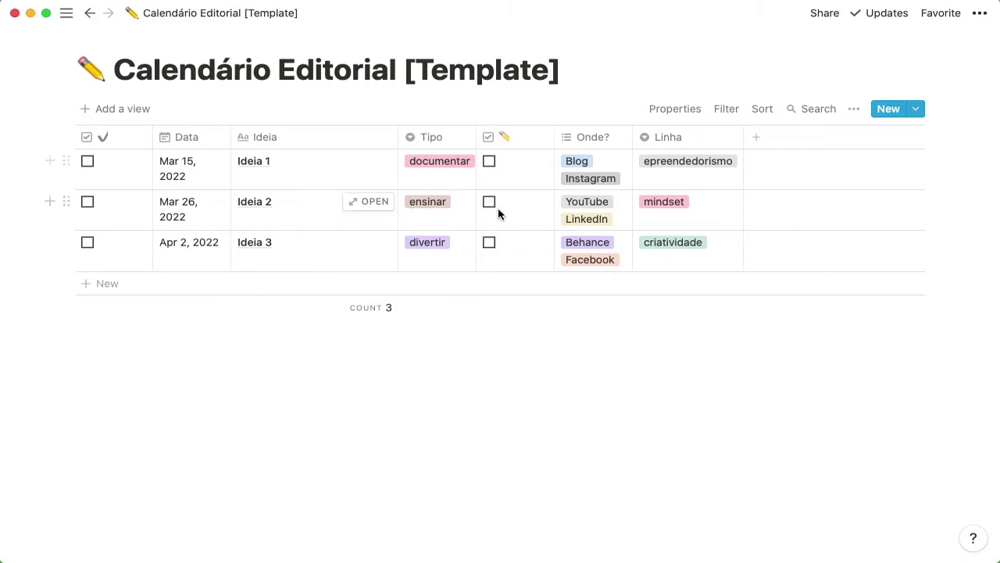
drag(490, 137, 436, 138)
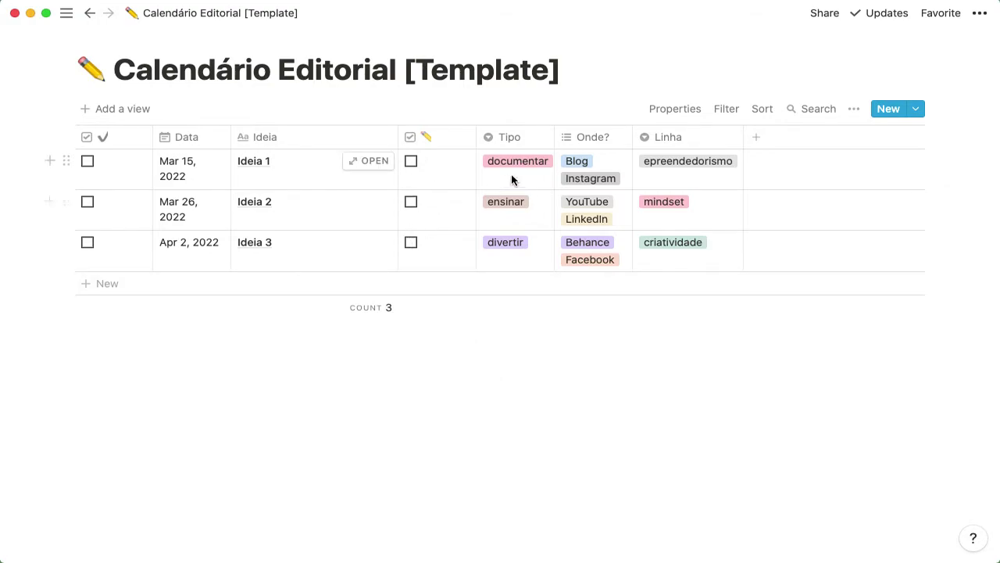
click(467, 138)
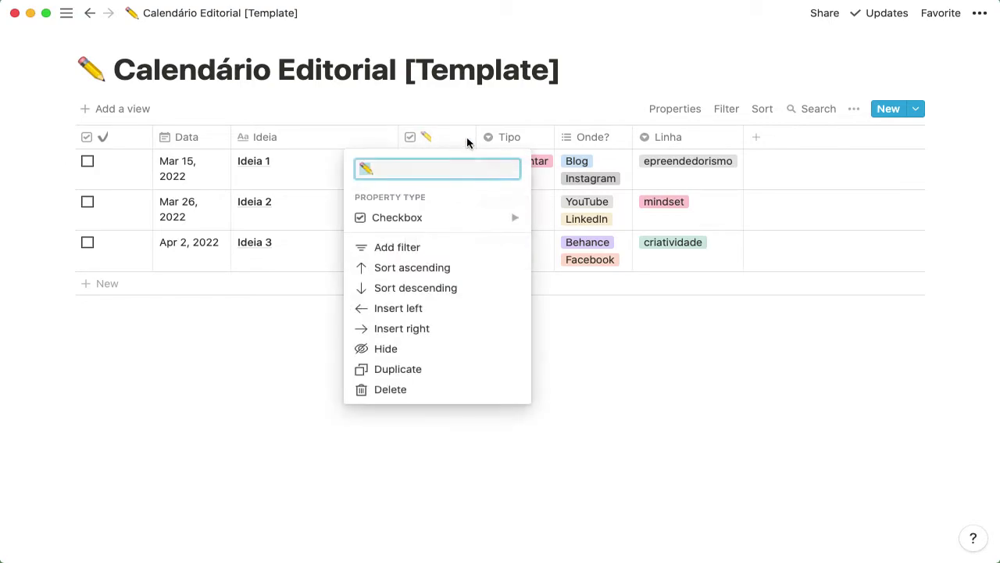
click(602, 88)
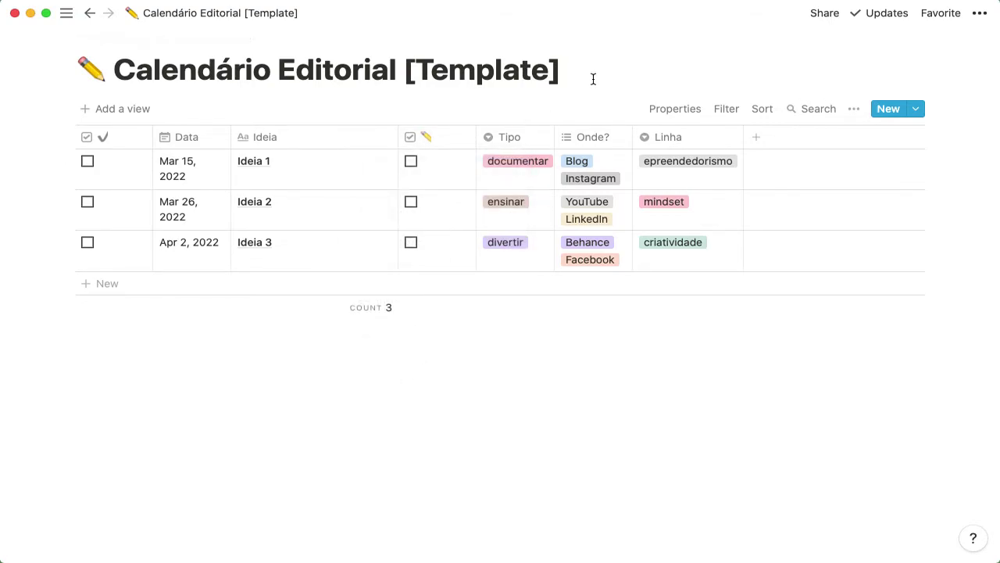
text(:)
text(phot)
key(BackSpace)
key(BackSpace)
key(BackSpace)
key(BackSpace)
text(imag)
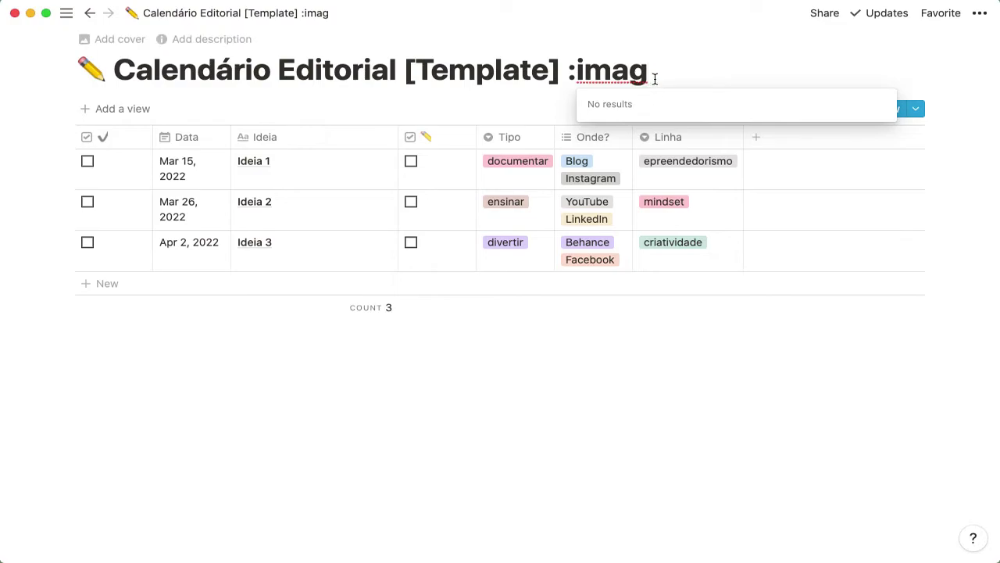
key(BackSpace)
key(BackSpace)
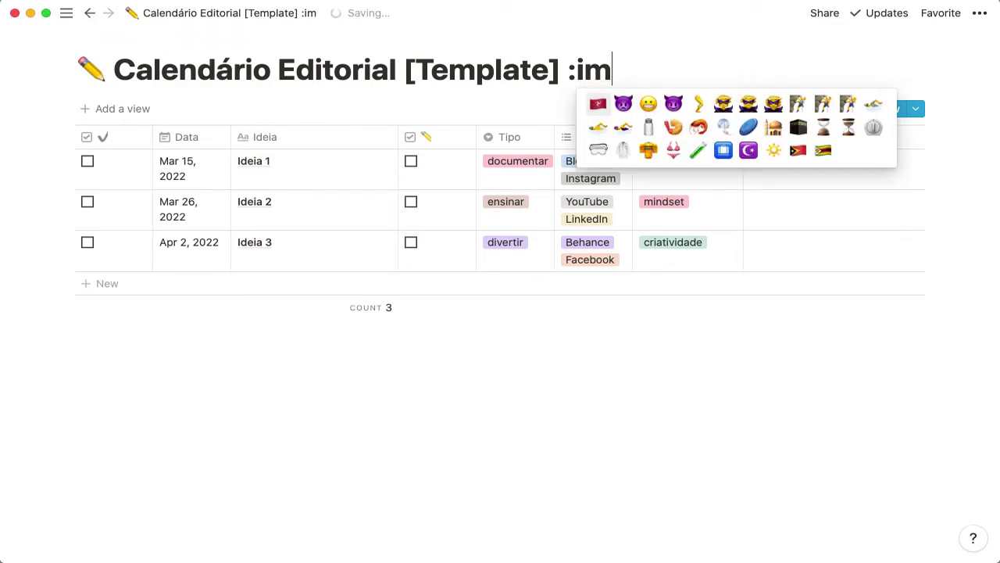
key(BackSpace)
key(BackSpace)
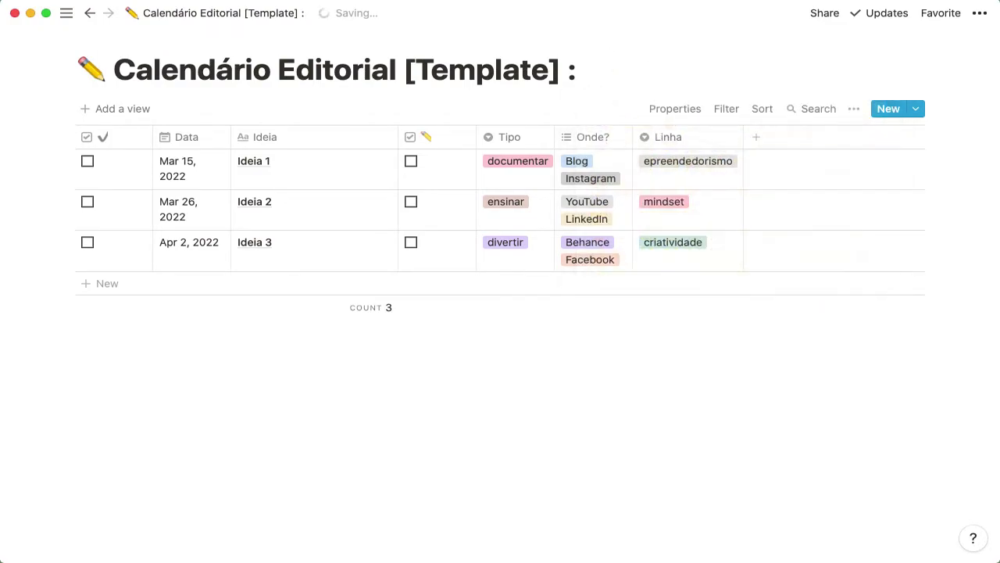
text(phot)
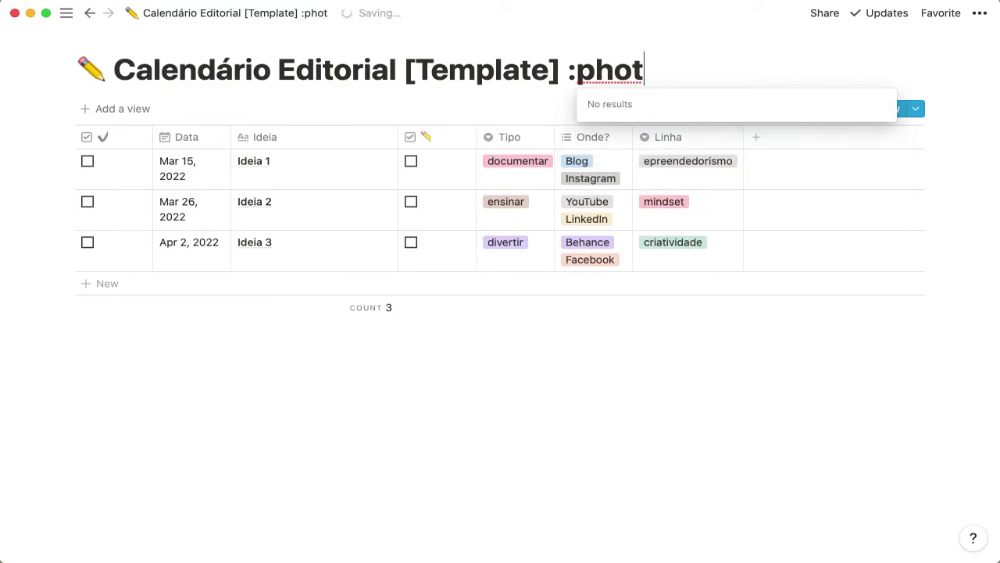
key(BackSpace)
key(BackSpace)
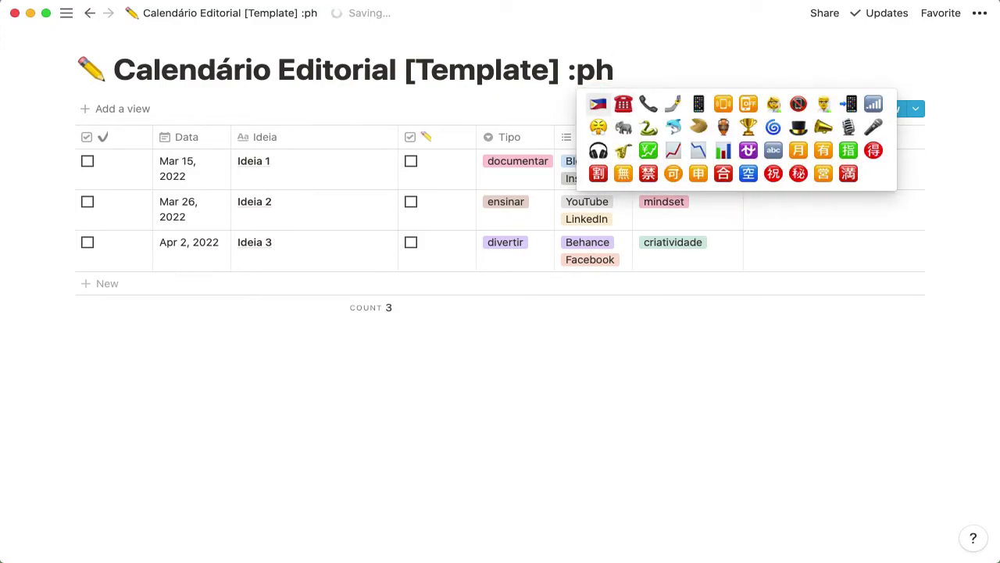
key(BackSpace)
key(BackSpace)
key(Escape)
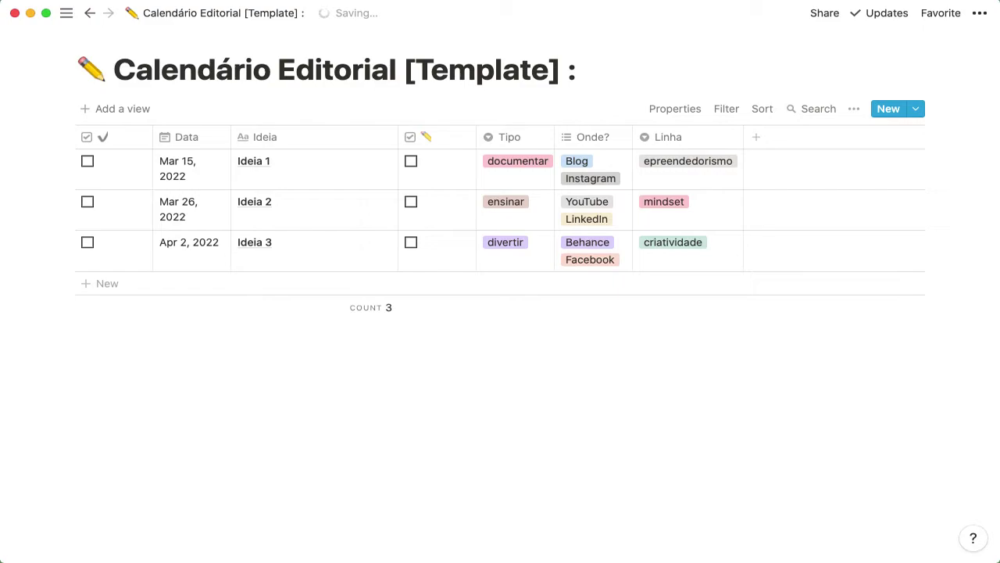
Rename the ✏️ checkbox column to 📷, taking the camera emoji from a temporary entry in the page title
text(came)
click(596, 107)
key(BackSpace)
click(429, 137)
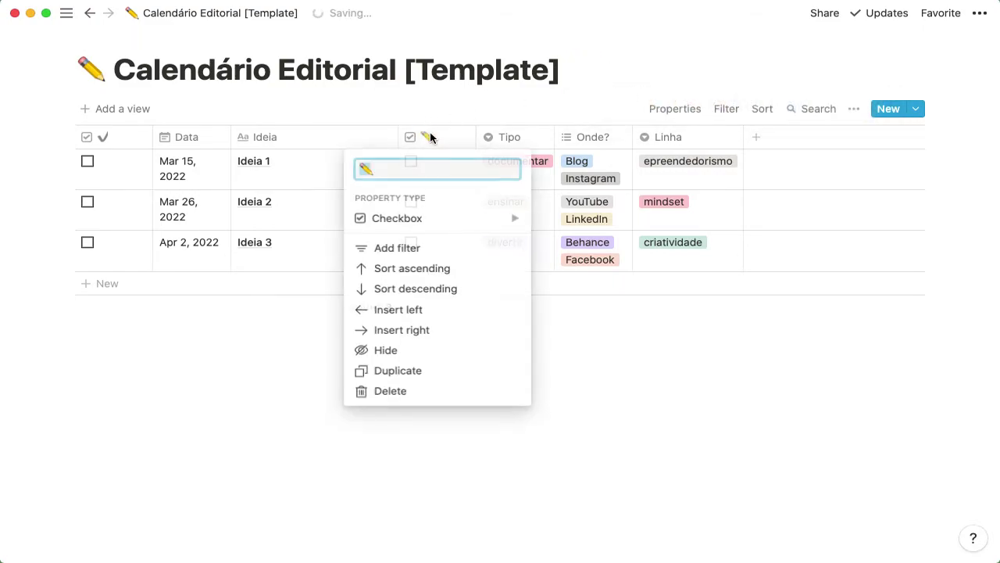
text(📷)
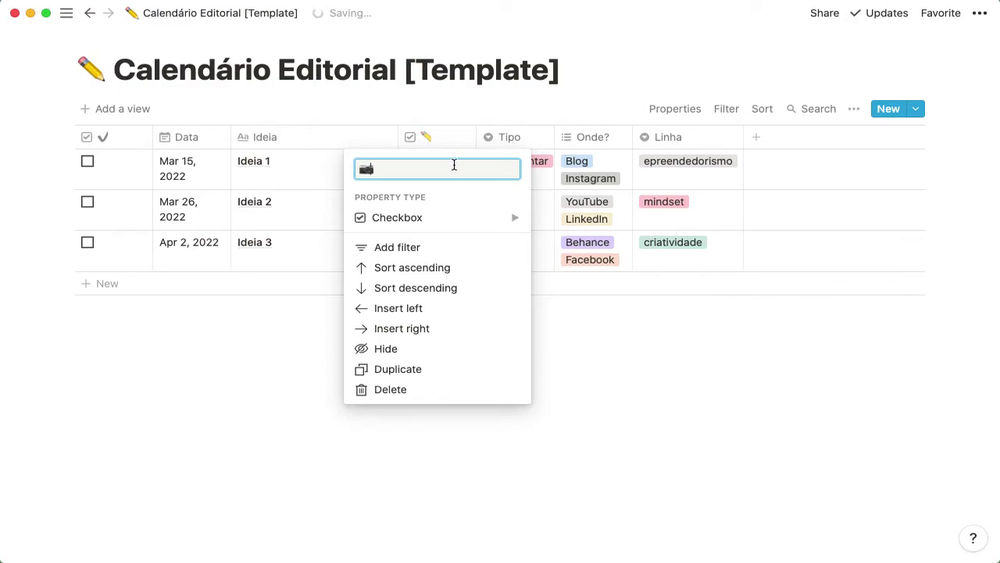
click(639, 330)
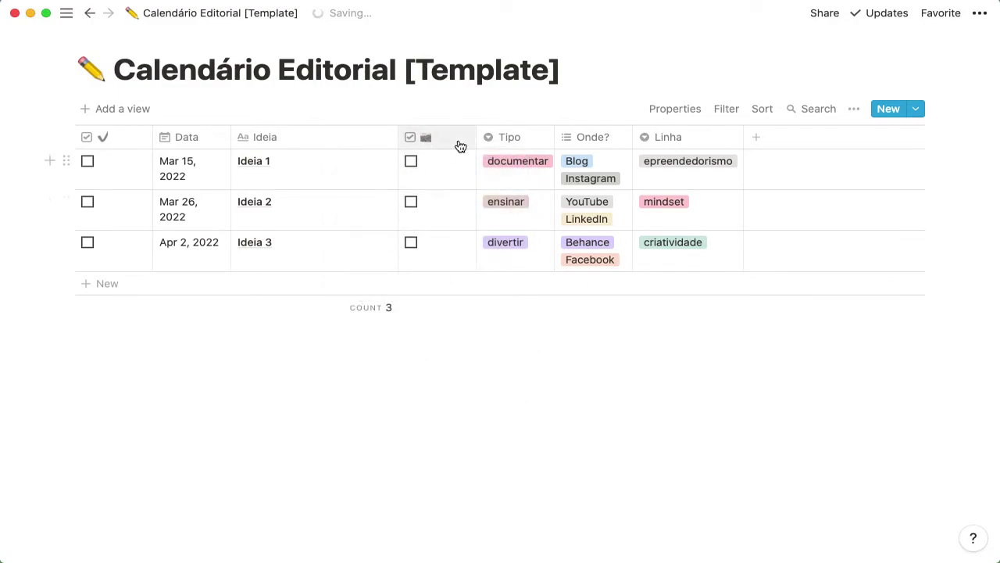
Duplicate the 📷 checkbox column and narrow the copy
click(458, 138)
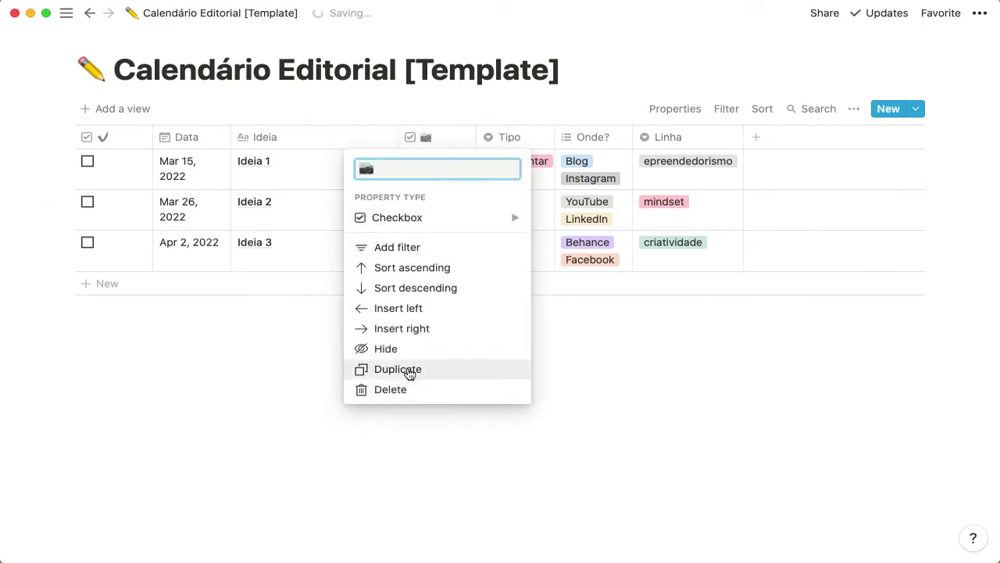
click(407, 370)
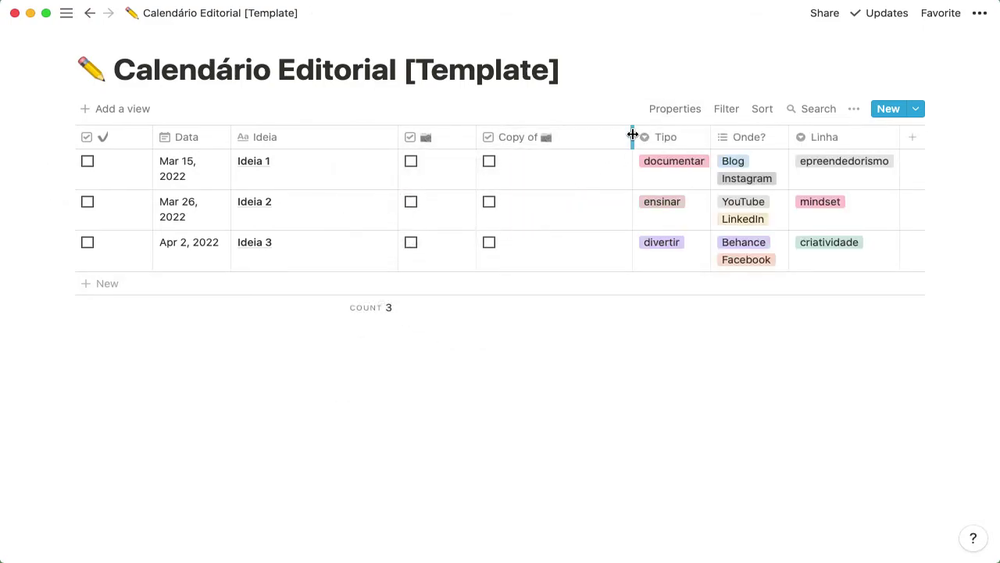
drag(631, 138, 497, 189)
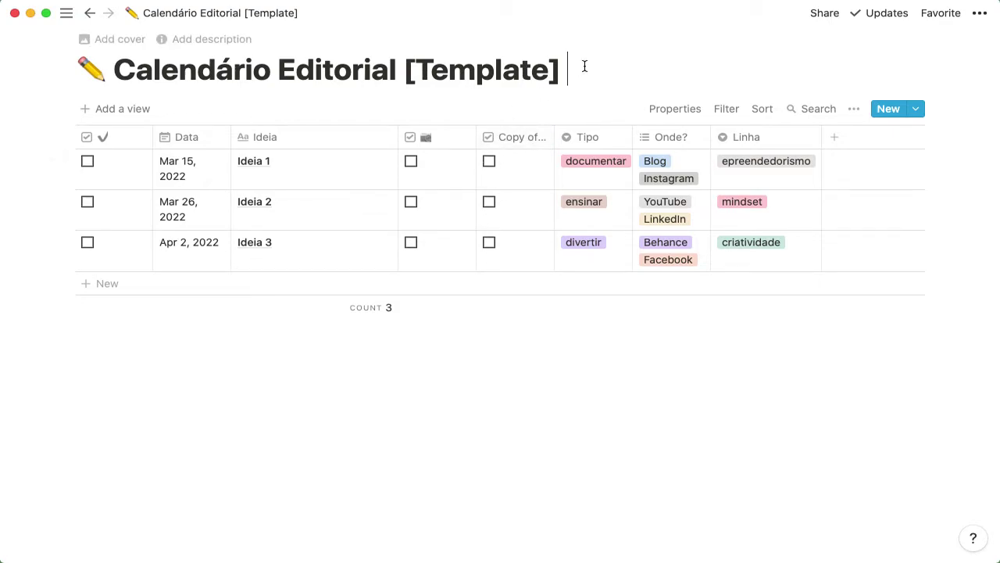
Rename the copied column to 📄, taking the document emoji from a temporary entry in the page title
text(:)
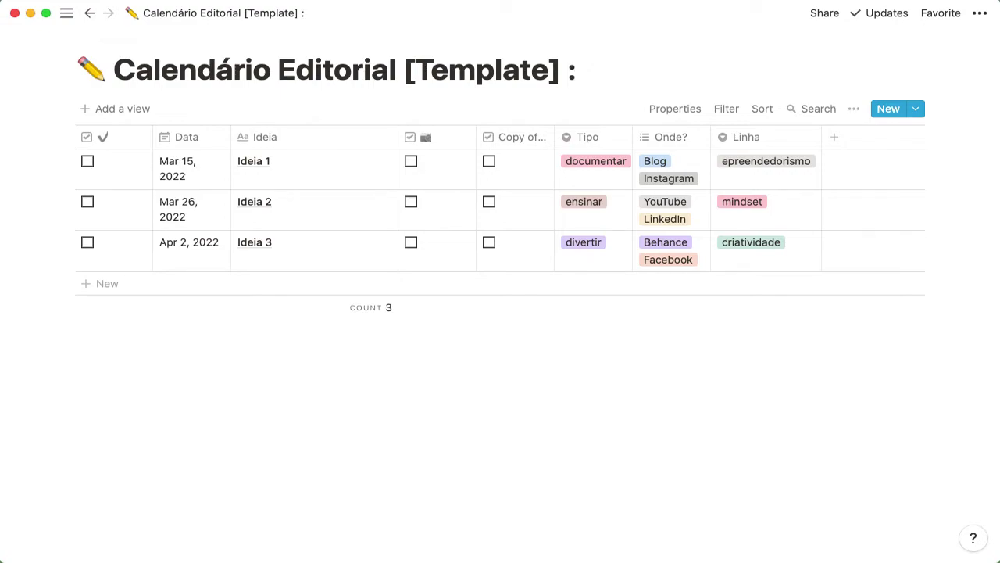
text(doc)
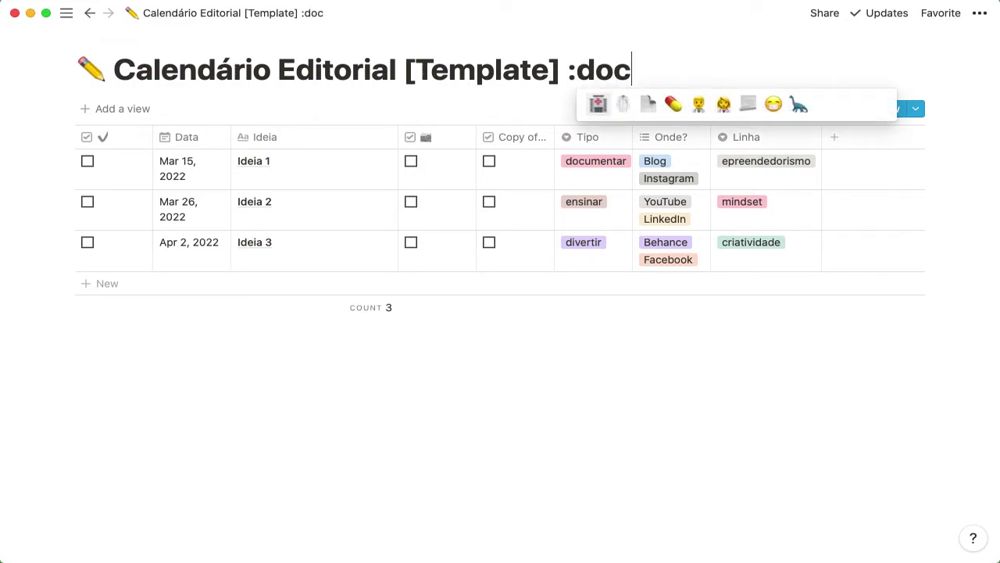
click(649, 103)
key(shift+Left)
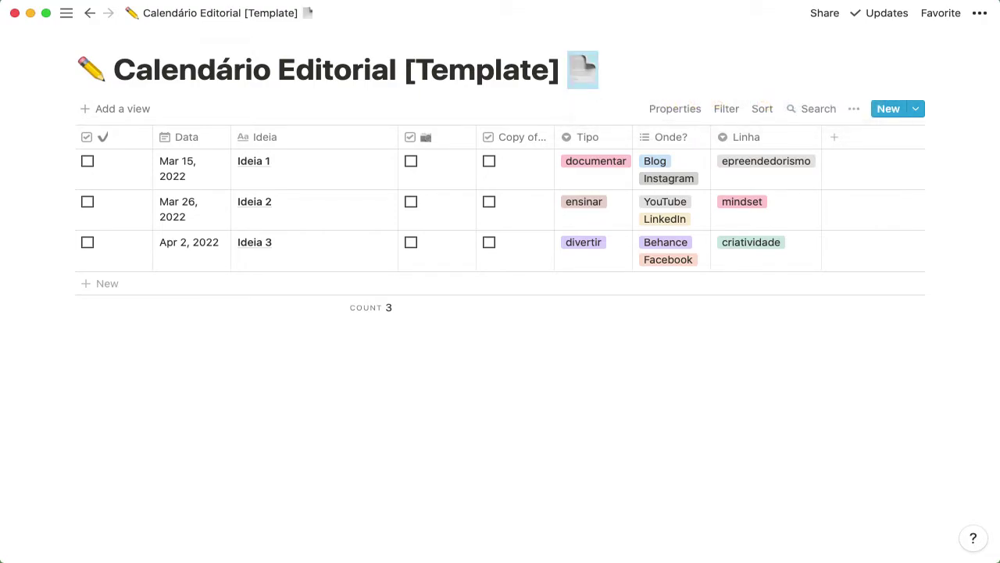
key(BackSpace)
click(503, 137)
key(ctrl+v)
key(Return)
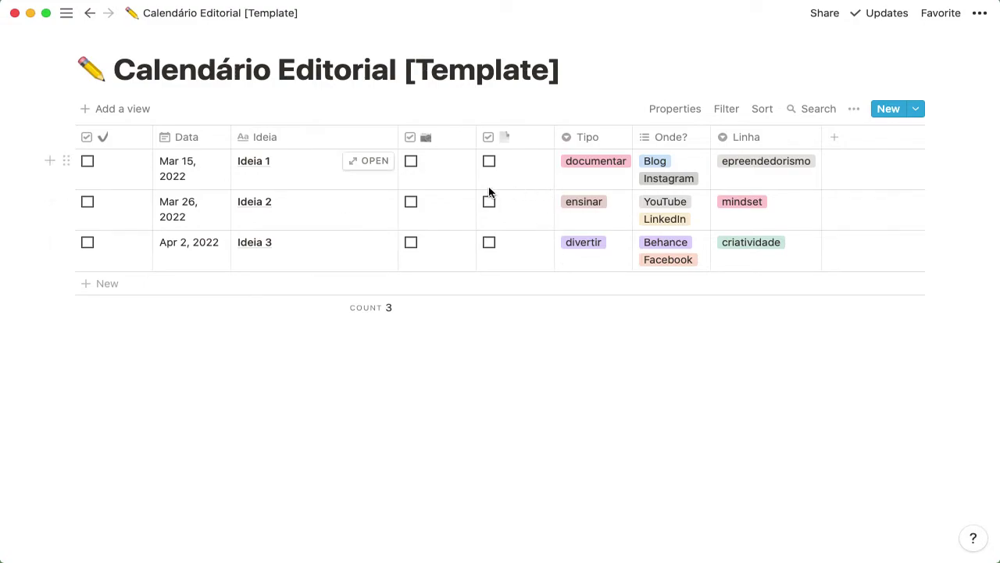
Duplicate the 📄 checkbox column and rename the copy 🗓️, taking the calendar emoji from a temporary entry in the page title
click(522, 143)
click(488, 367)
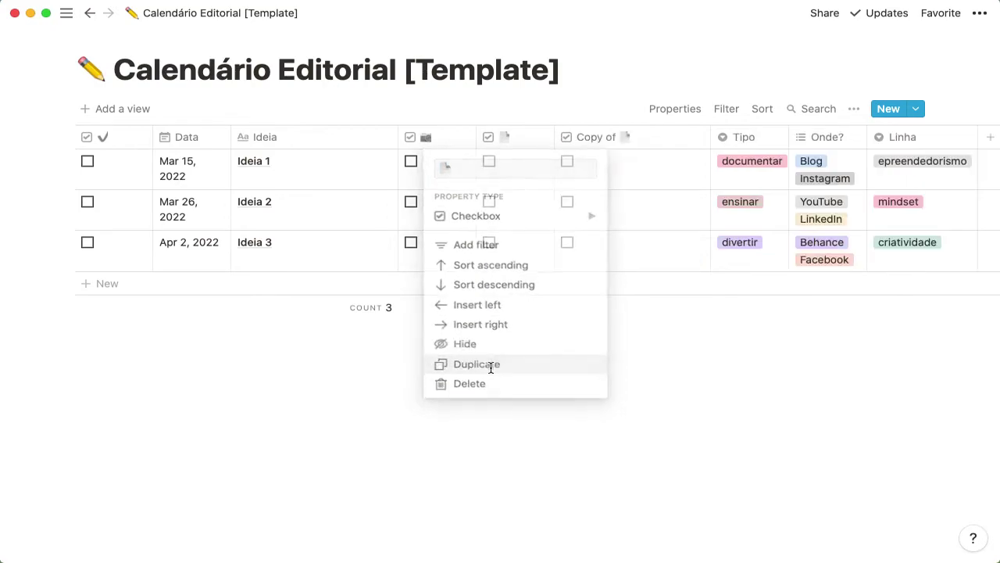
text(:)
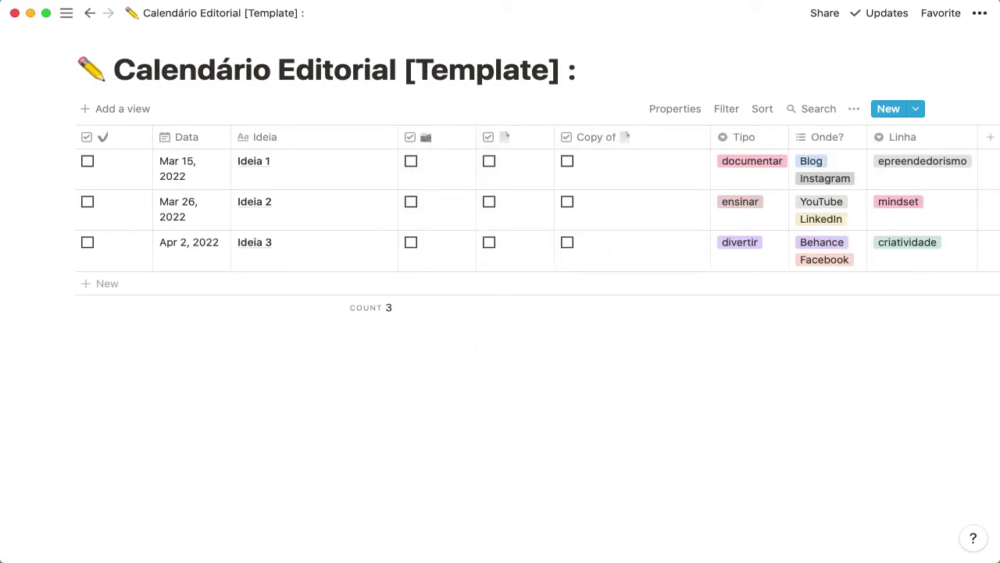
text(cal)
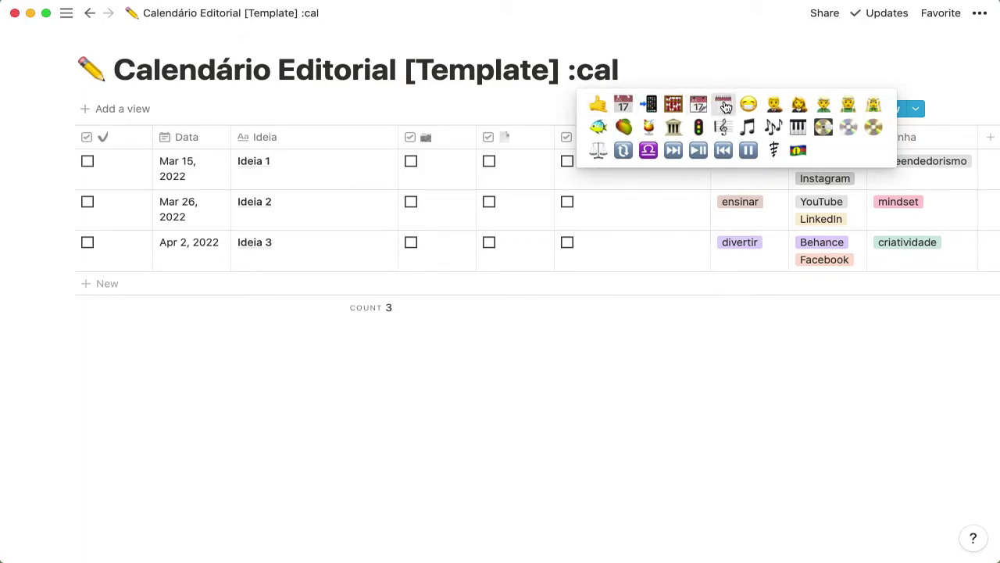
click(725, 107)
key(ctrl+x)
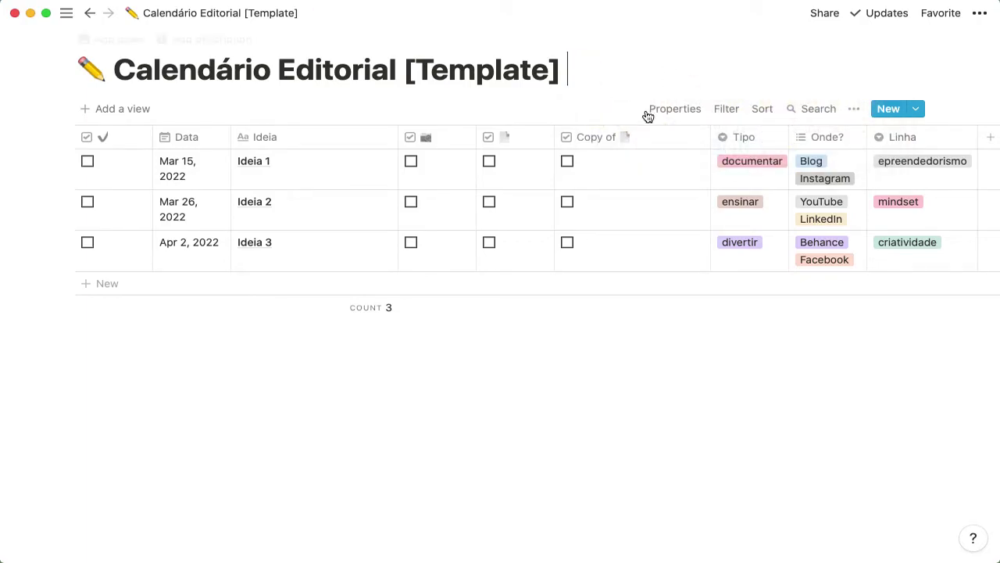
click(645, 129)
key(ctrl+v)
key(Return)
Narrow the 🗓️ checkbox column and move it between Ideia and 📷
drag(713, 139, 585, 136)
drag(450, 137, 438, 134)
click(563, 139)
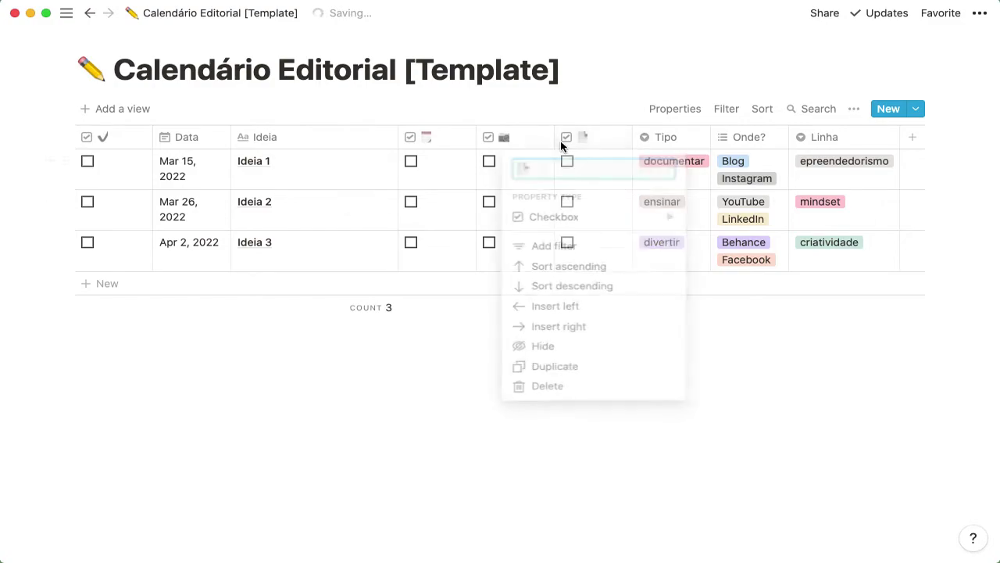
click(613, 116)
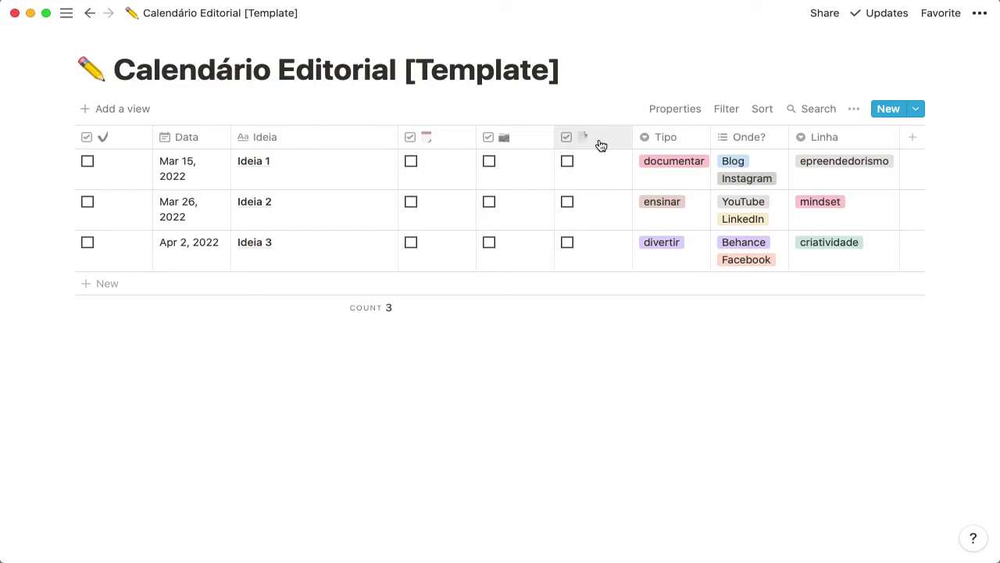
Add a new row to the table with the idea name Ideia 4
click(411, 162)
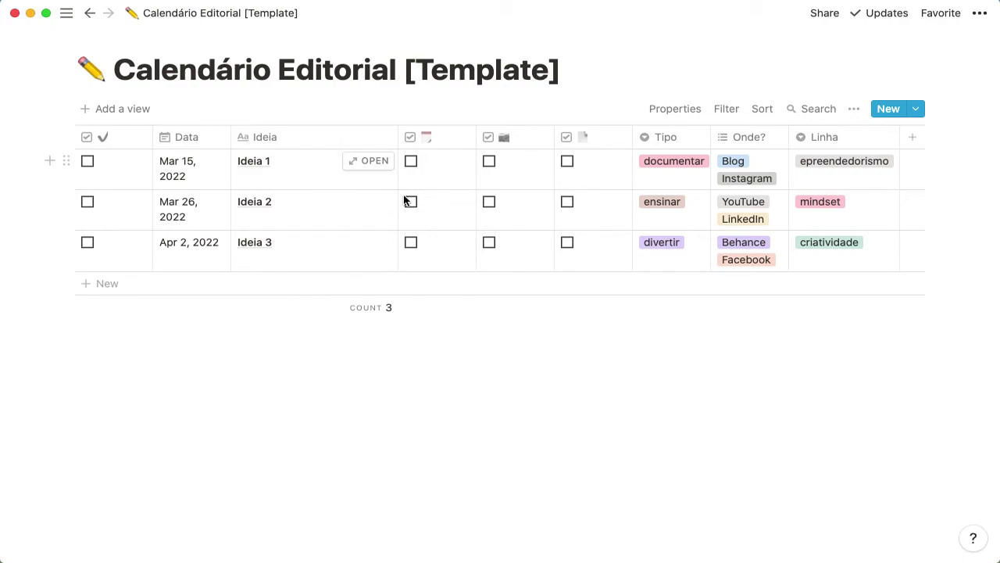
click(212, 287)
text(Idei)
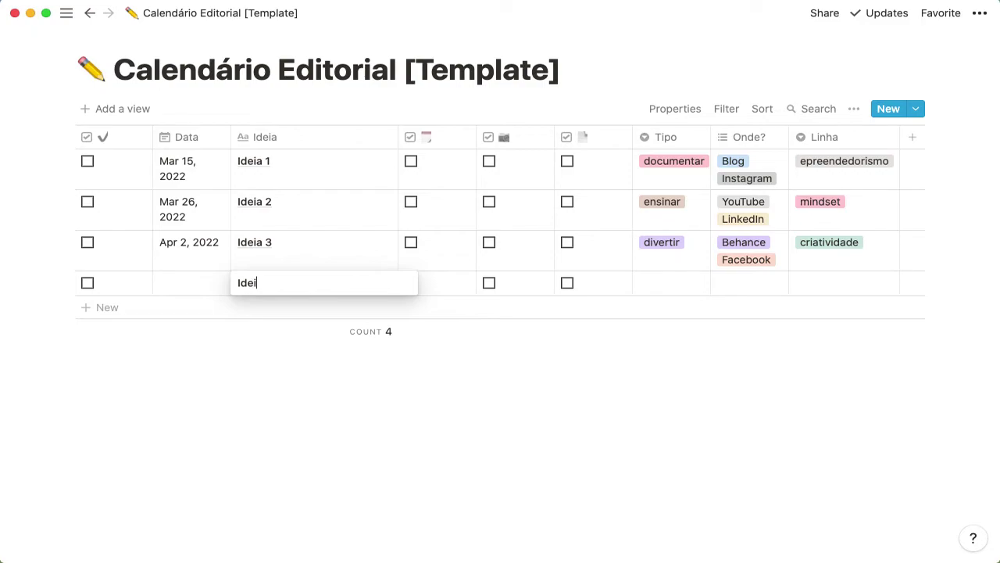
text(a 4)
key(Tab)
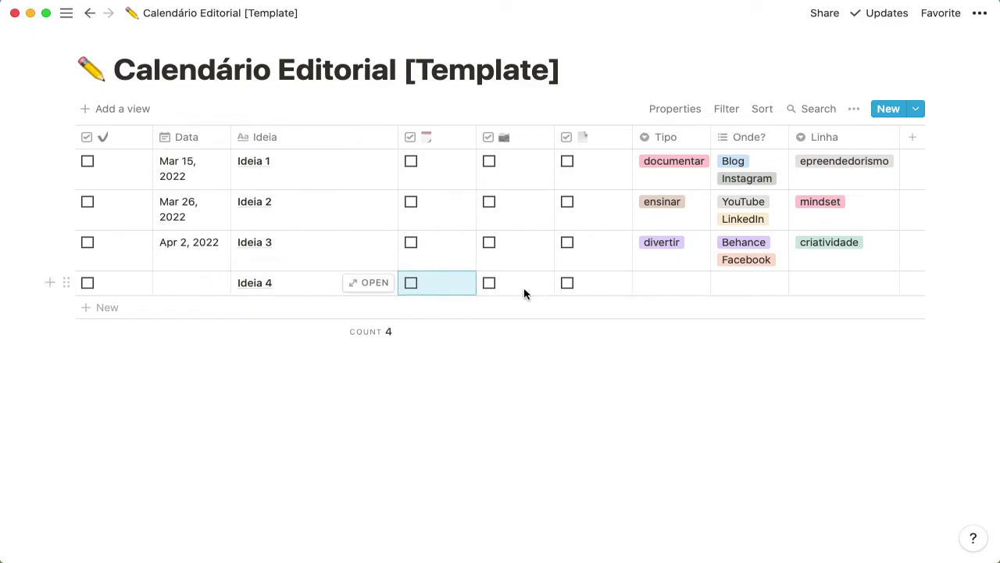
click(186, 282)
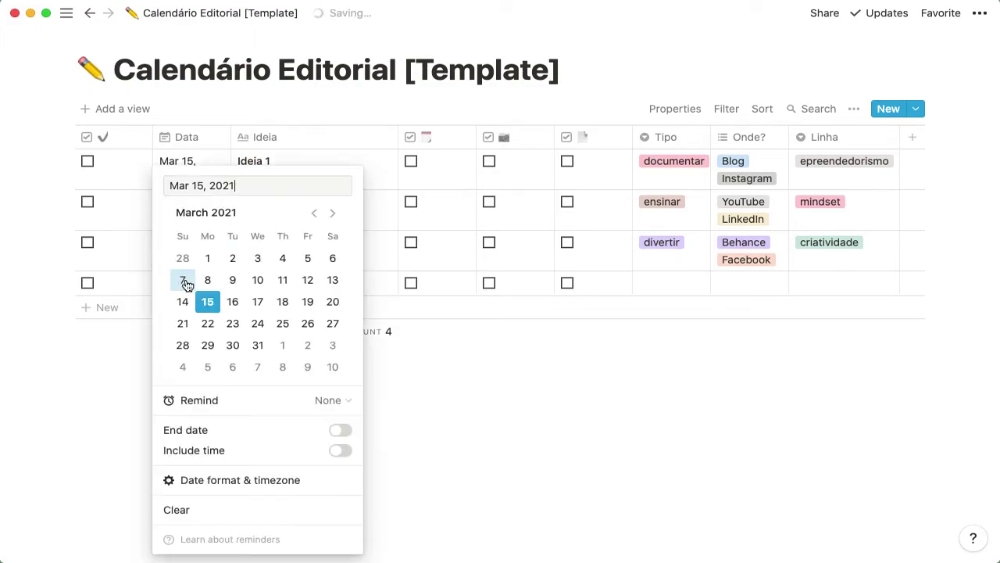
click(538, 344)
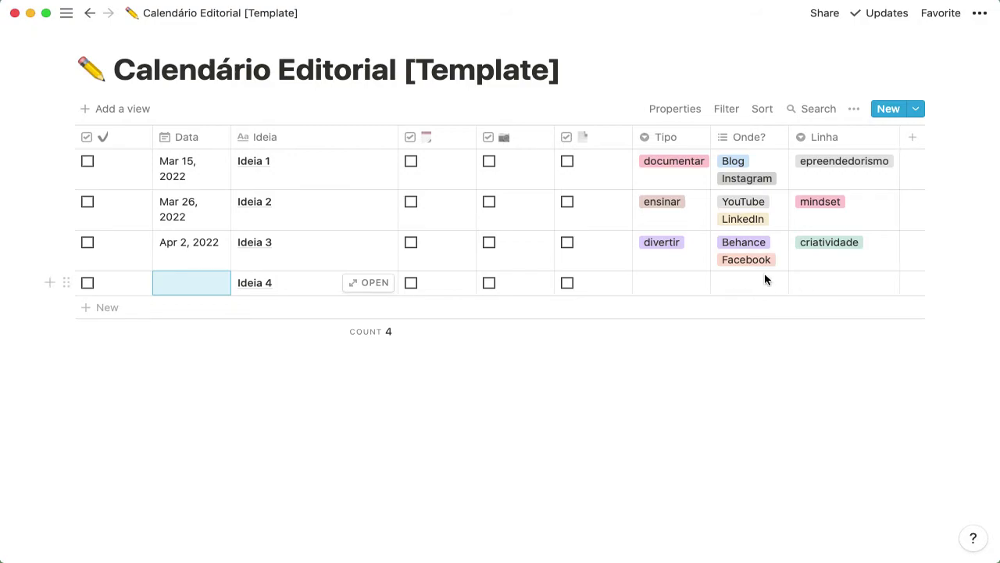
click(686, 279)
key(Escape)
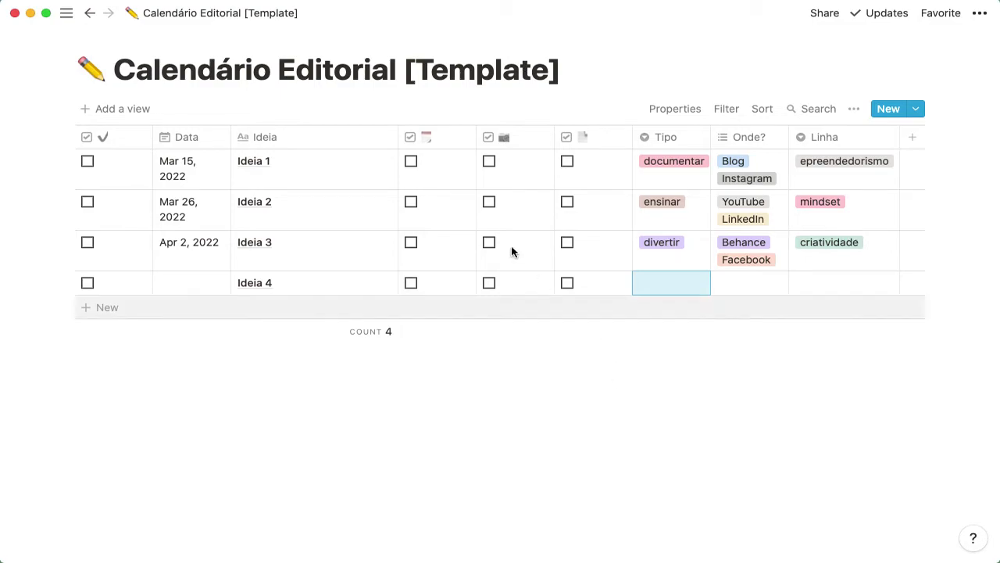
click(137, 109)
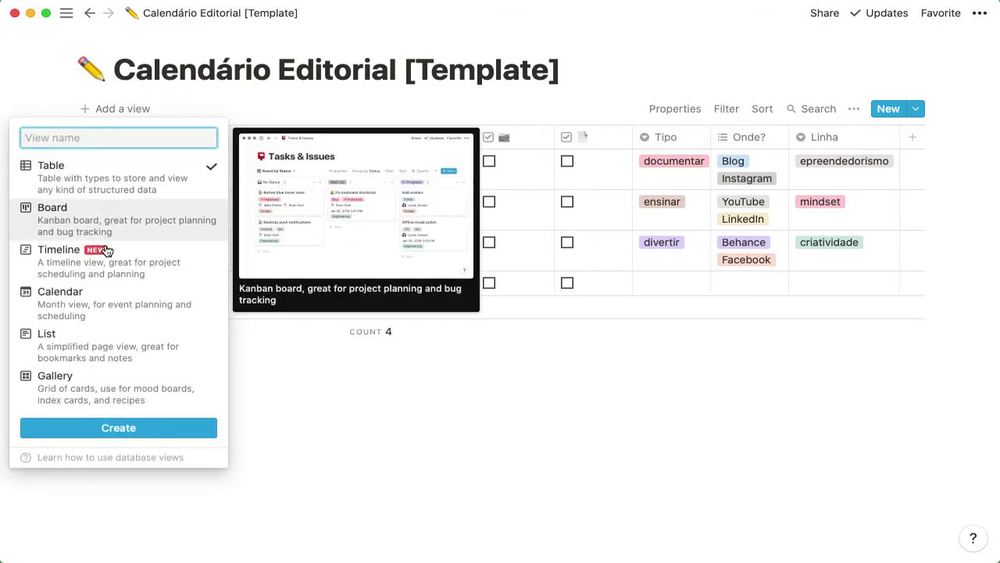
mouse_move(107, 310)
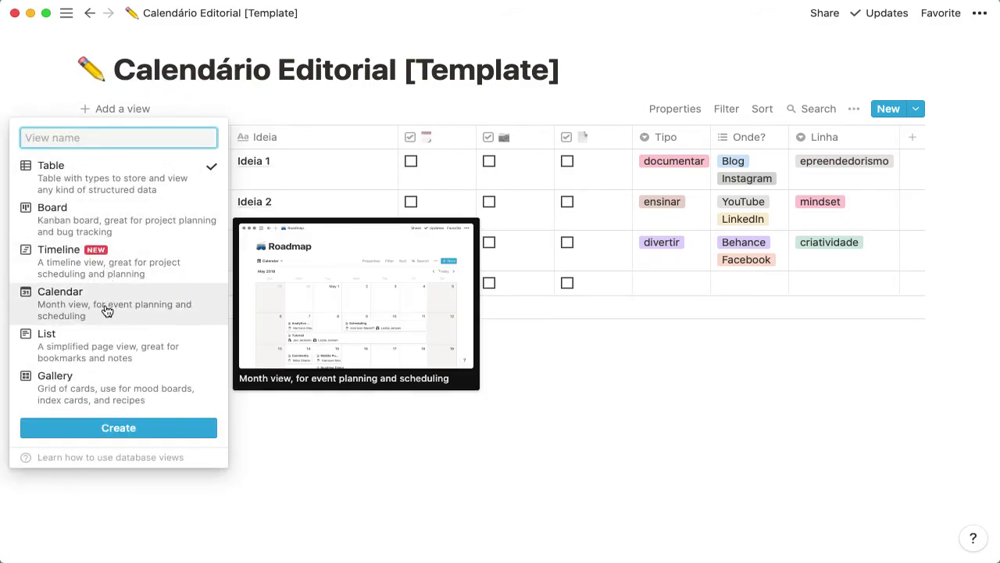
click(229, 112)
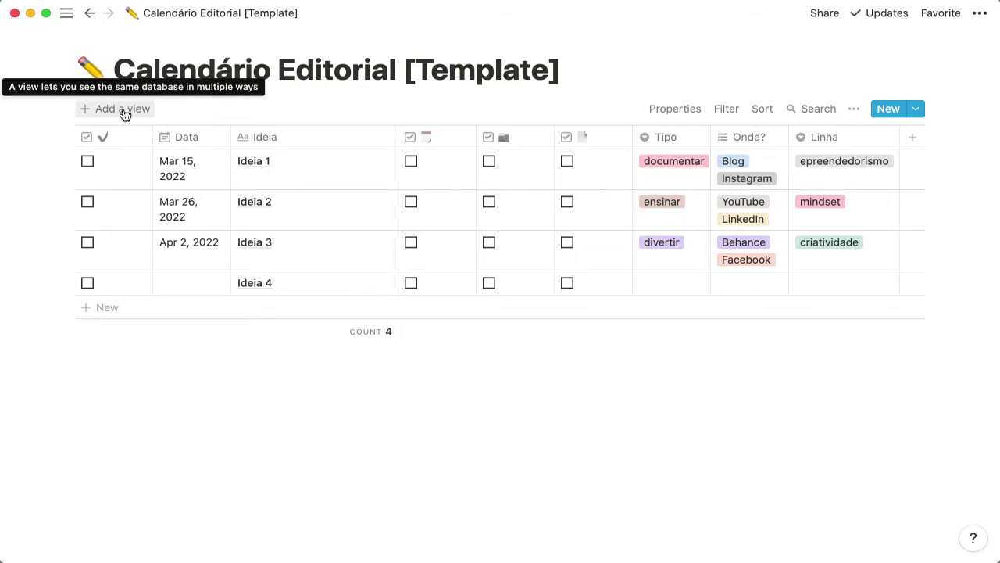
Add a Calendar view named Calendário to the editorial calendar database
click(122, 110)
mouse_move(40, 300)
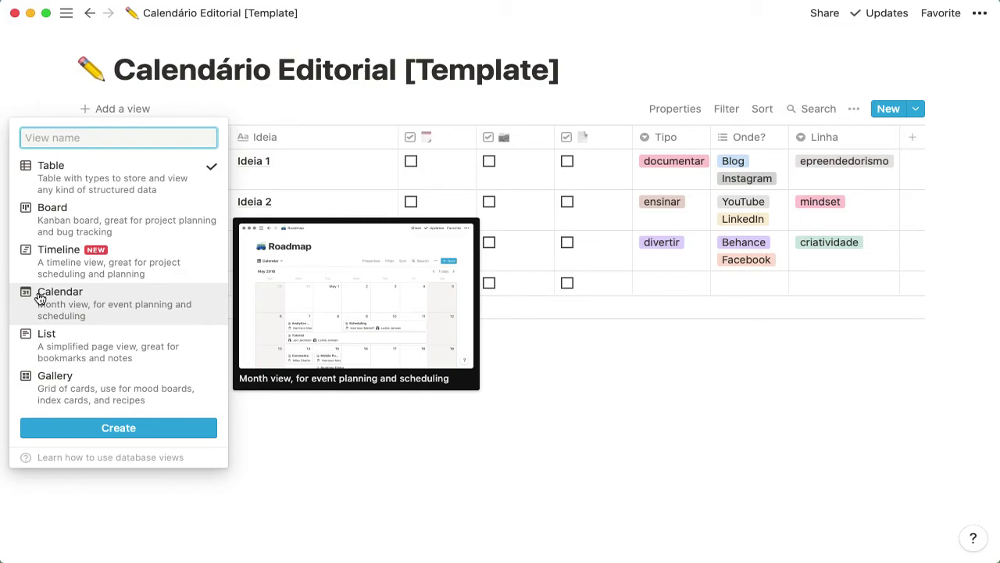
mouse_move(58, 259)
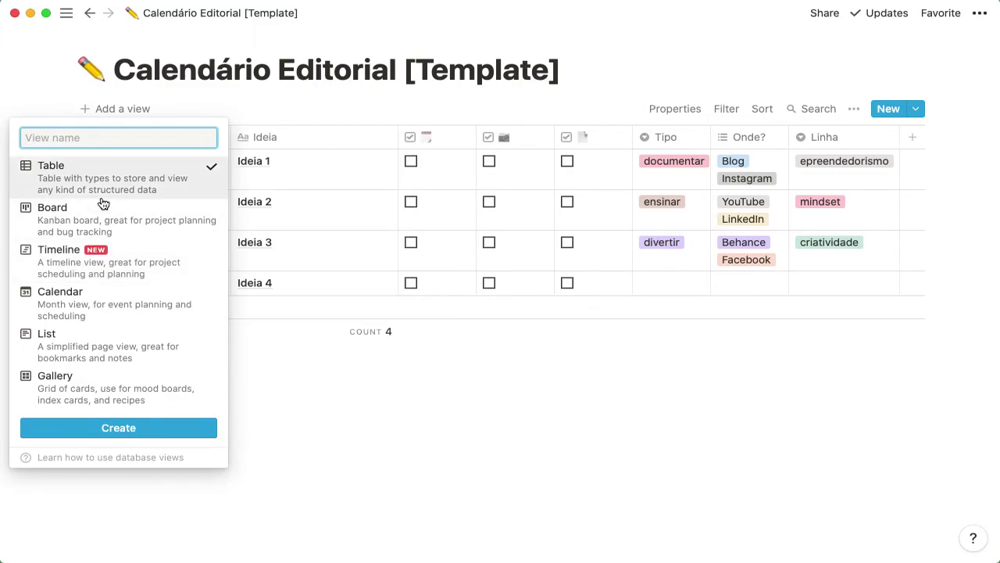
mouse_move(71, 227)
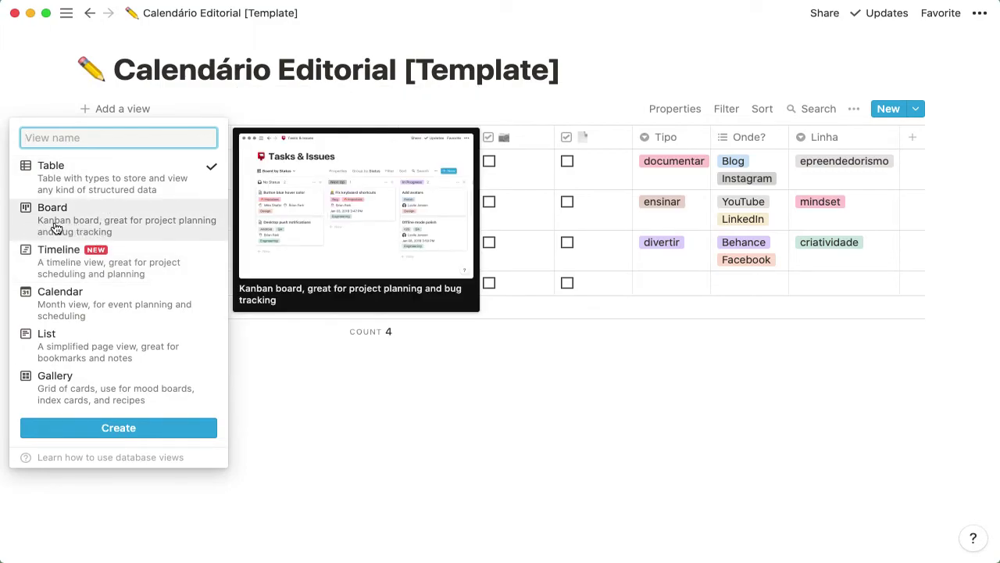
mouse_move(63, 350)
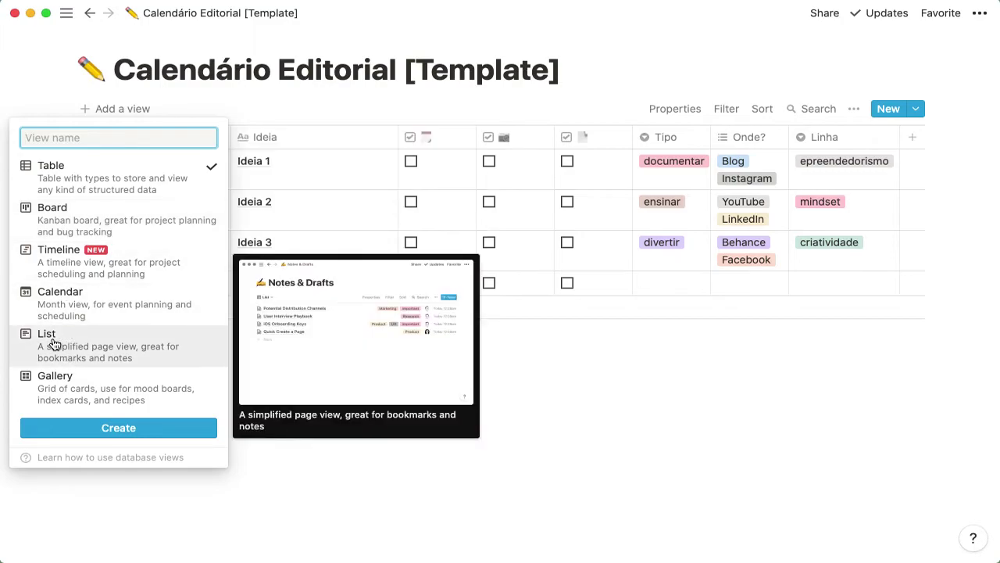
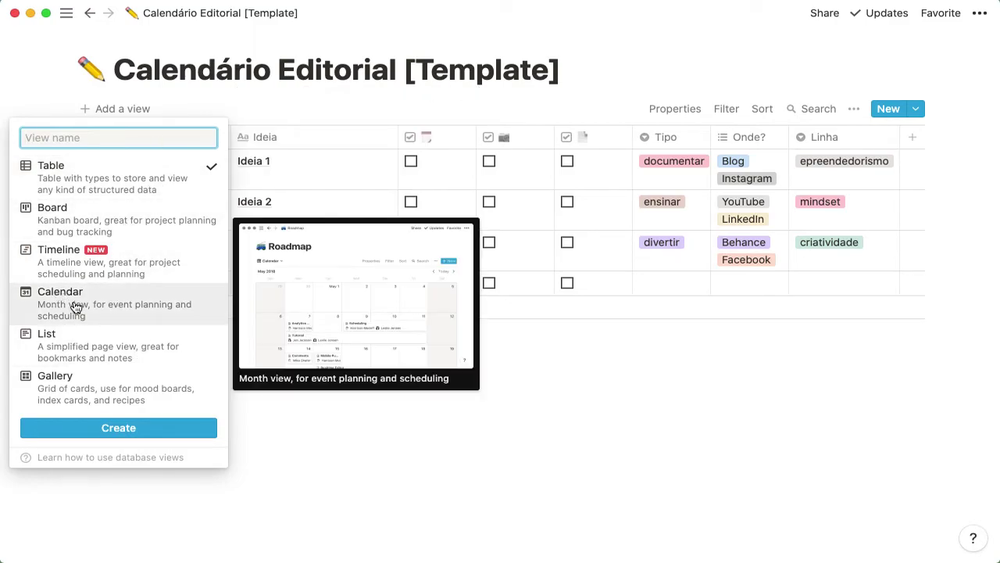
click(98, 314)
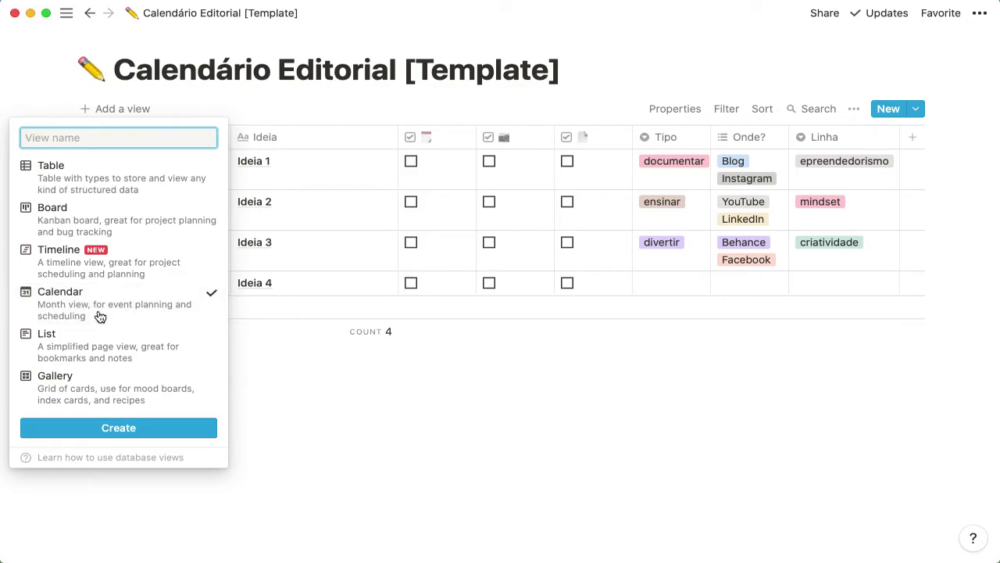
text(Cal)
mouse_move(209, 296)
key(Return)
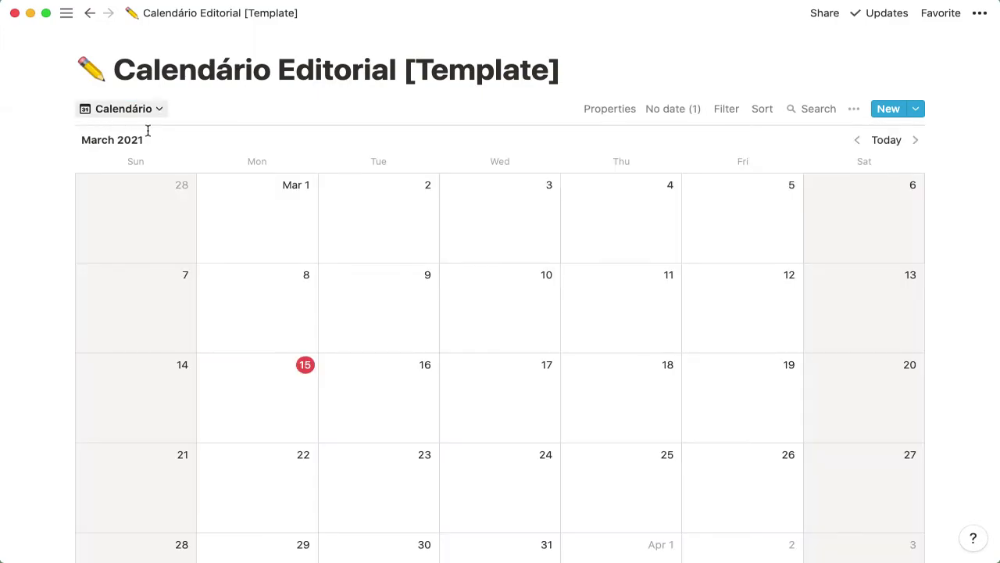
Look over the calendar view, browsing ahead to June 2021 and back to April 2021
scroll(264, 339, down, 5)
scroll(264, 338, up, 5)
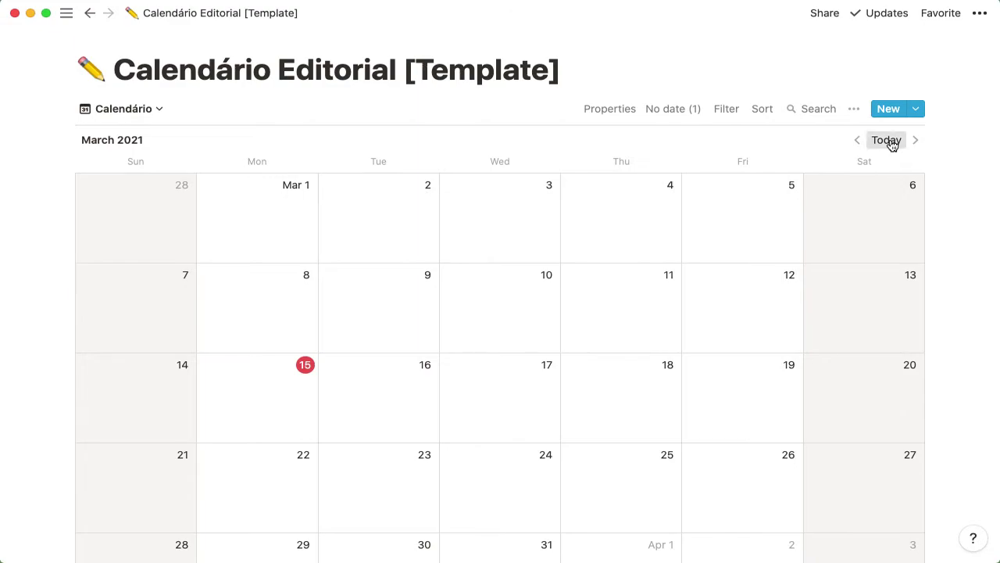
click(918, 143)
click(919, 145)
click(918, 143)
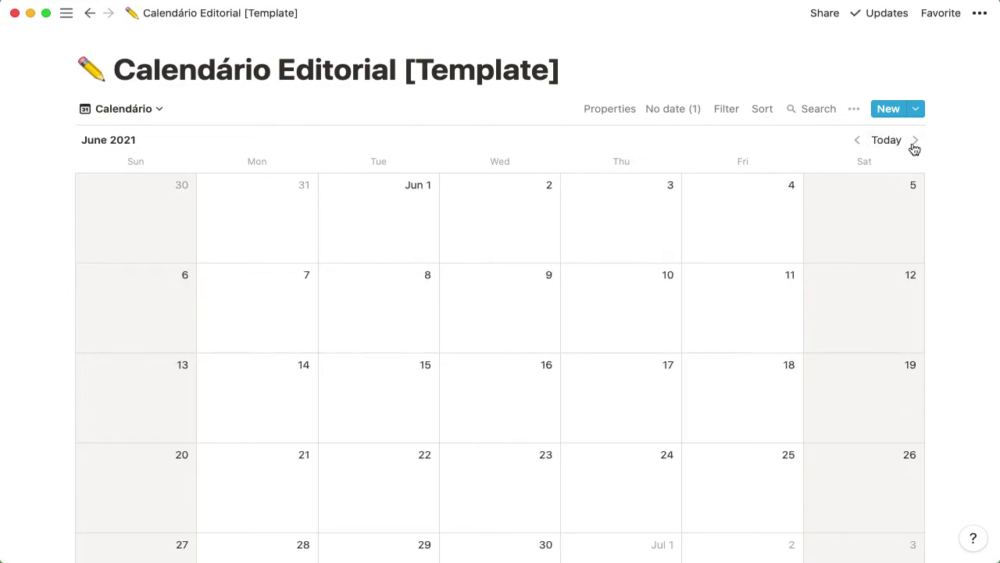
click(863, 142)
click(862, 141)
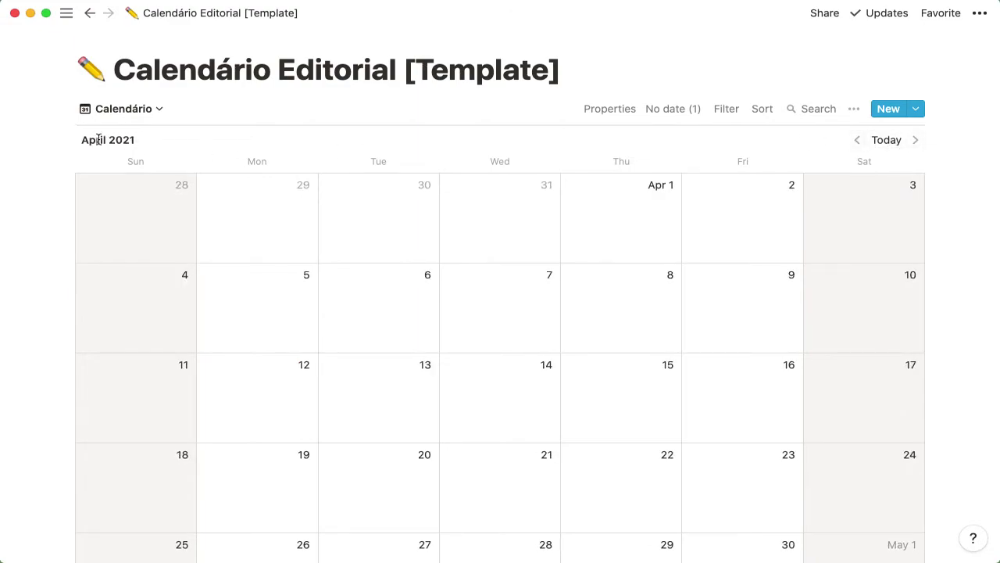
Switch back to the default table view and rename it Criador
click(158, 109)
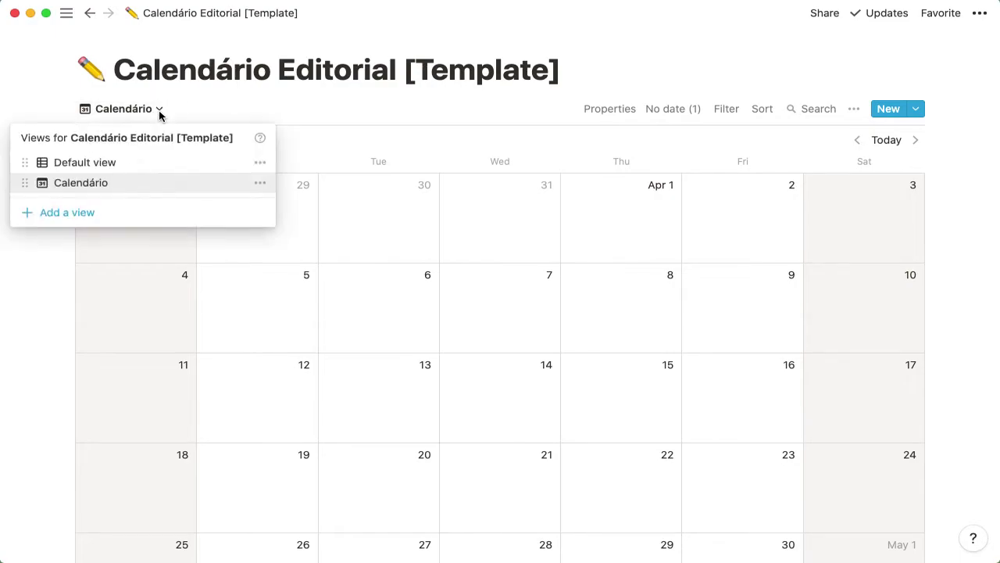
click(101, 165)
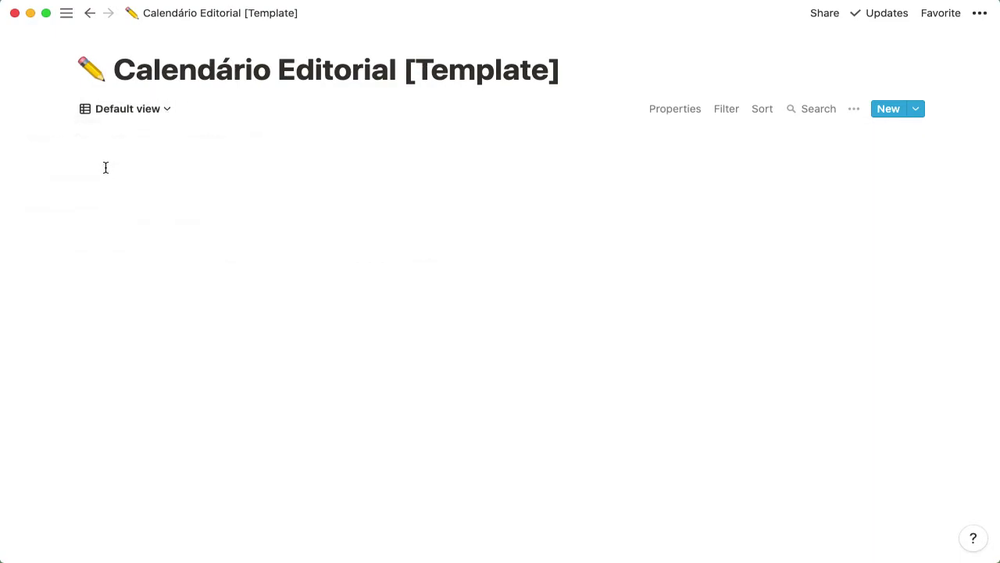
click(165, 110)
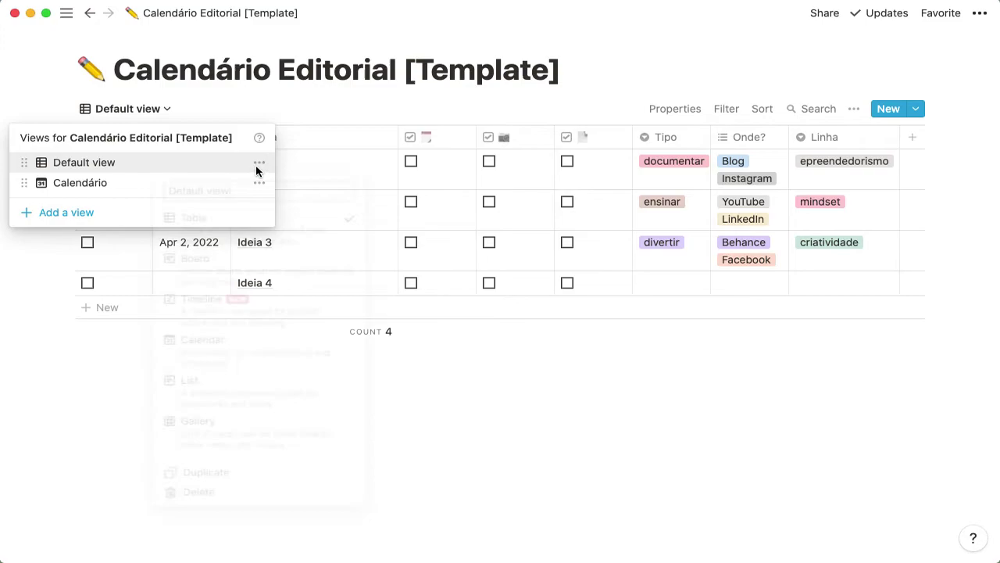
click(257, 166)
drag(241, 195, 161, 190)
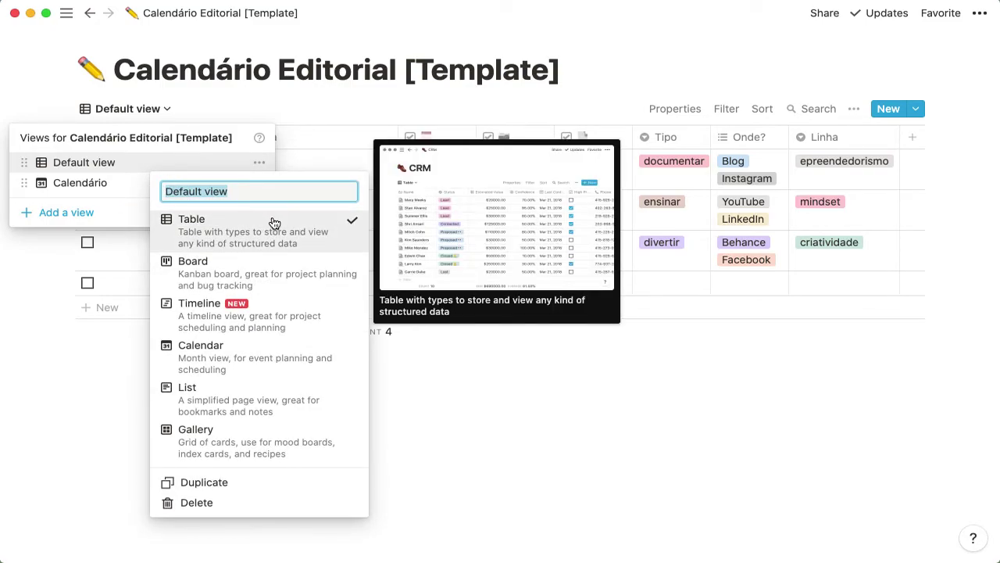
text(Criador)
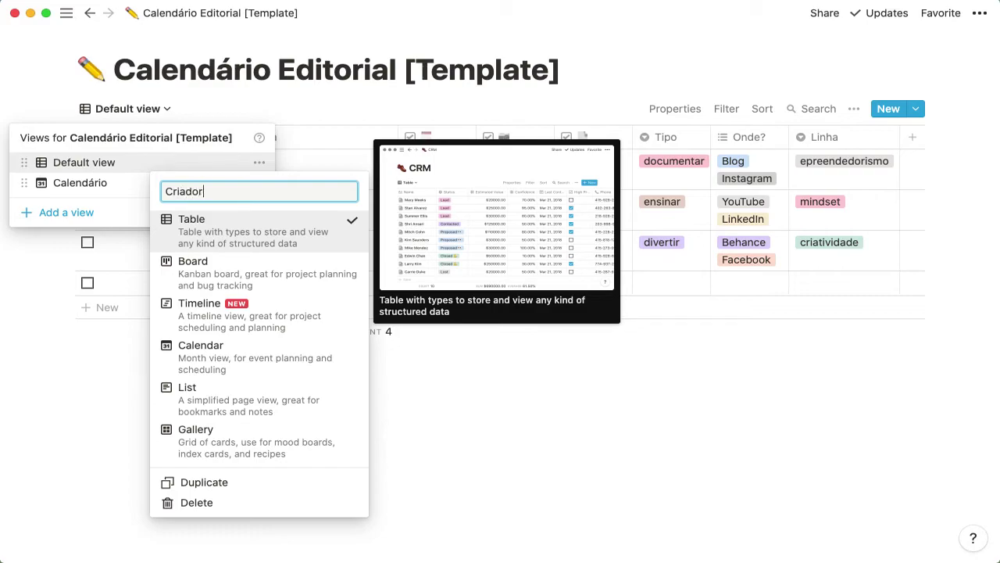
key(Return)
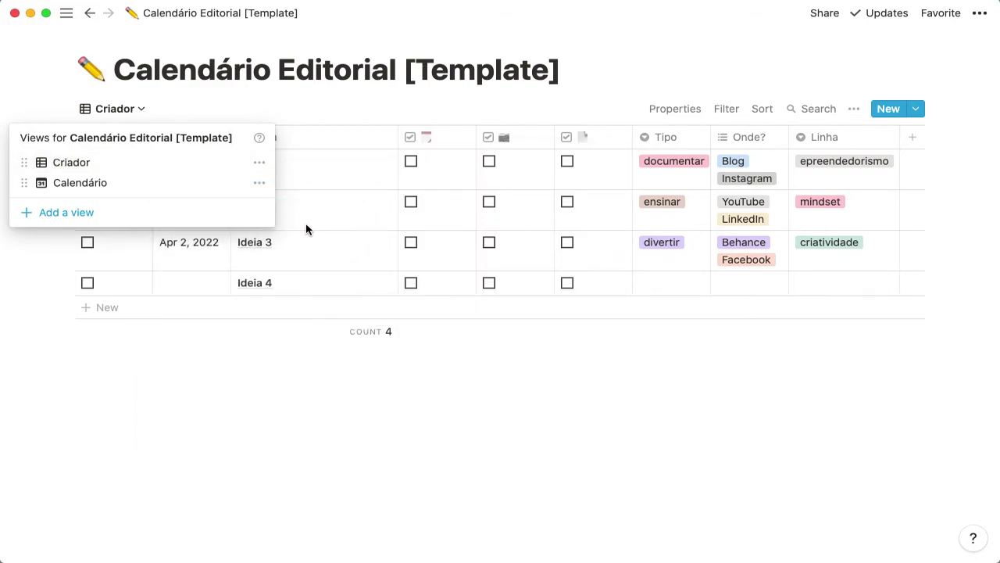
click(356, 385)
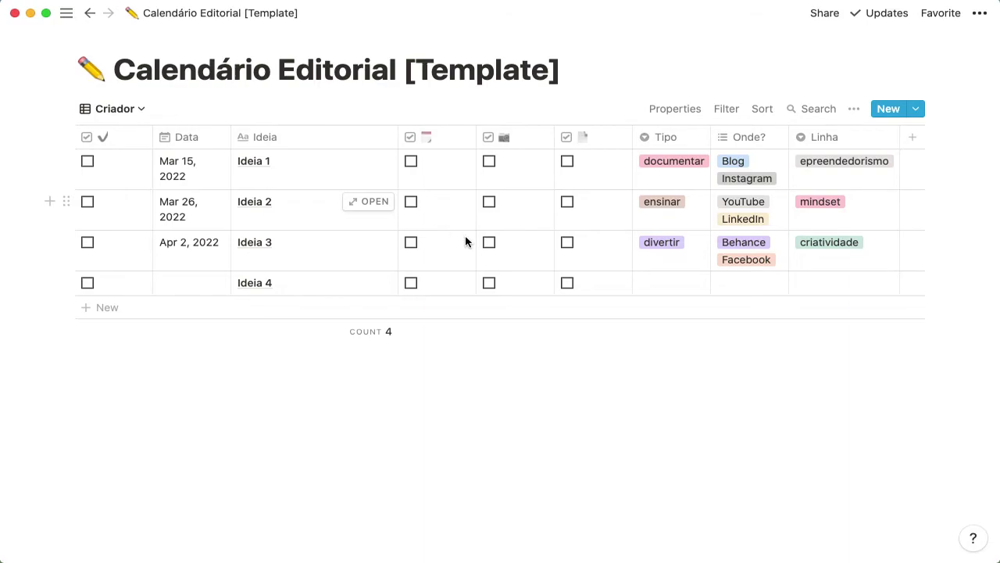
Set the date of Ideia 1 to Mar 15, 2021 and of Ideia 2 to Mar 26, 2021
click(178, 177)
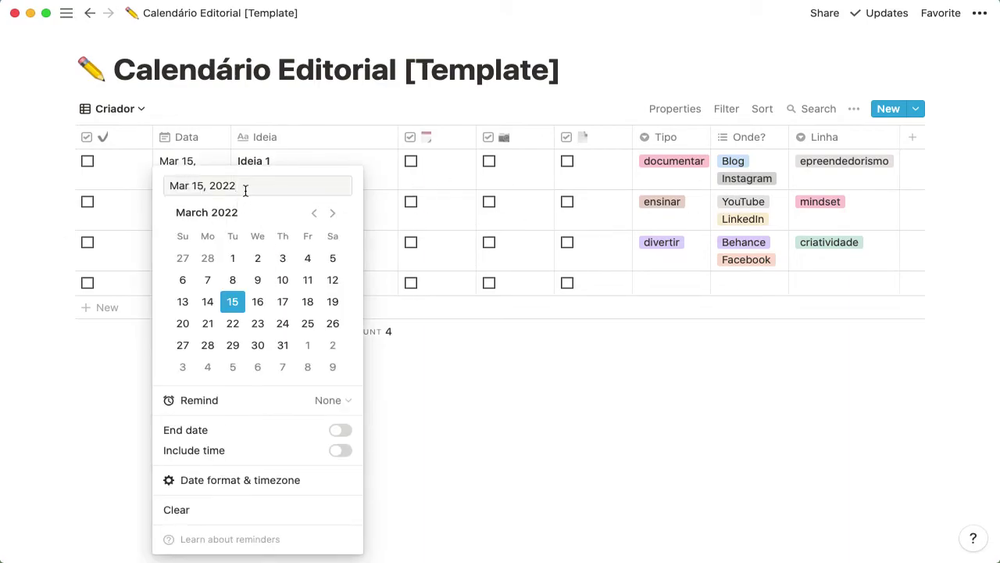
key(Escape)
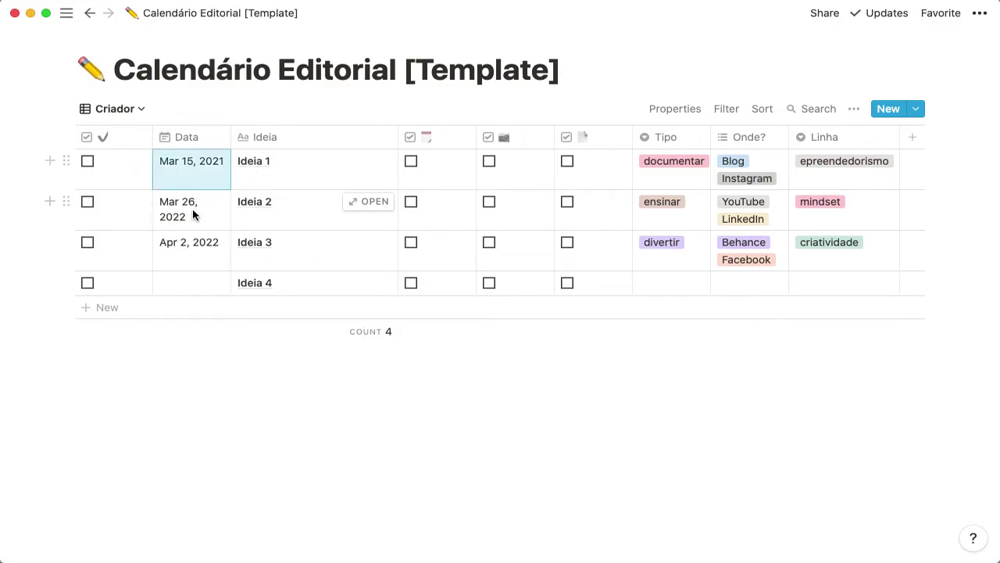
click(193, 215)
key(BackSpace)
text(1)
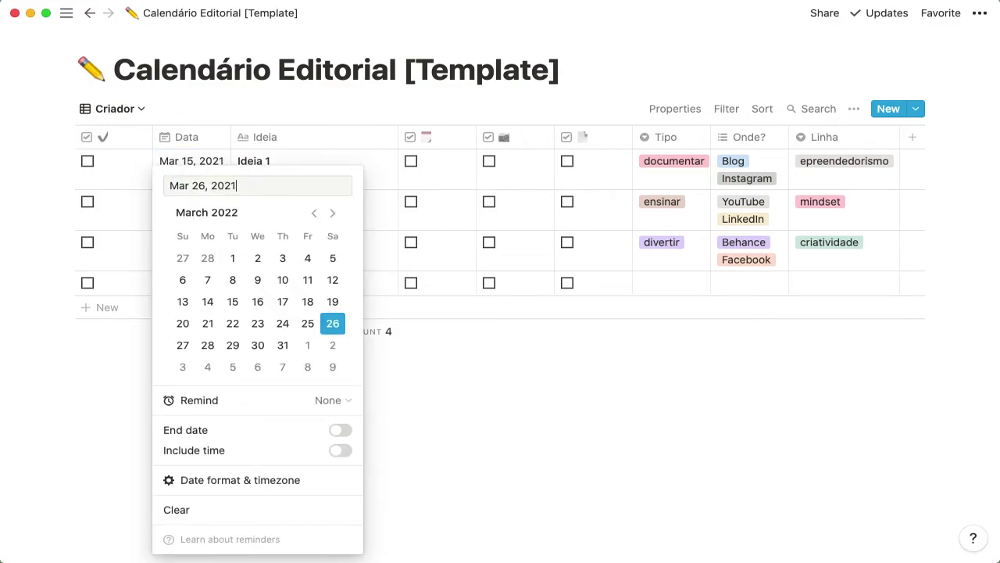
key(Escape)
Set the date of Ideia 3 to Mar 31, 2021
click(200, 250)
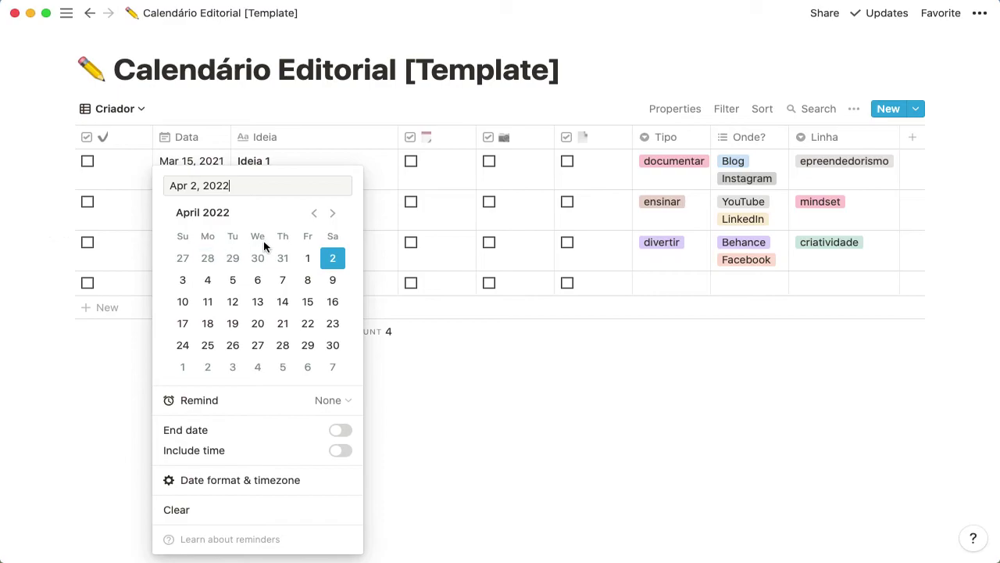
text(1)
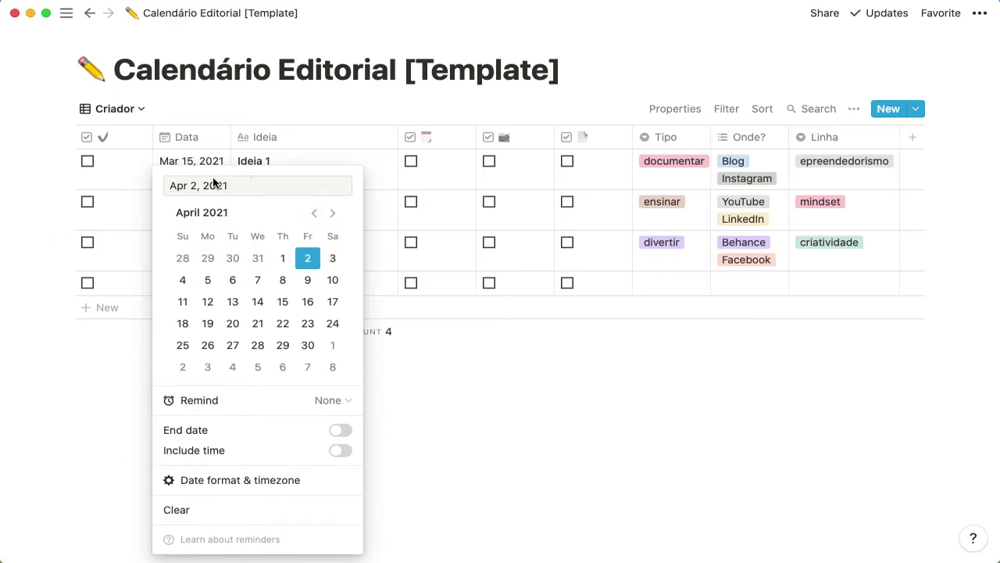
click(254, 260)
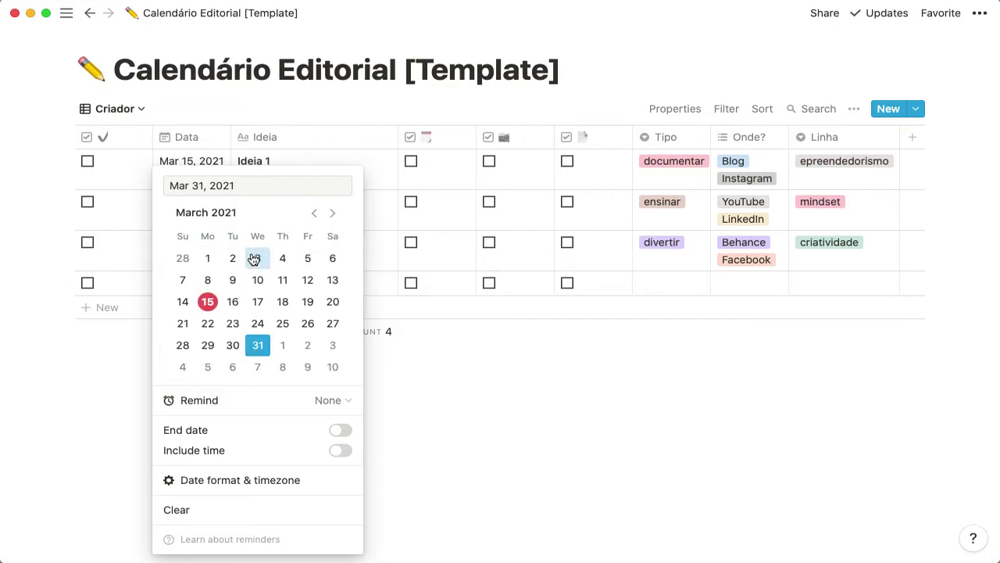
click(473, 383)
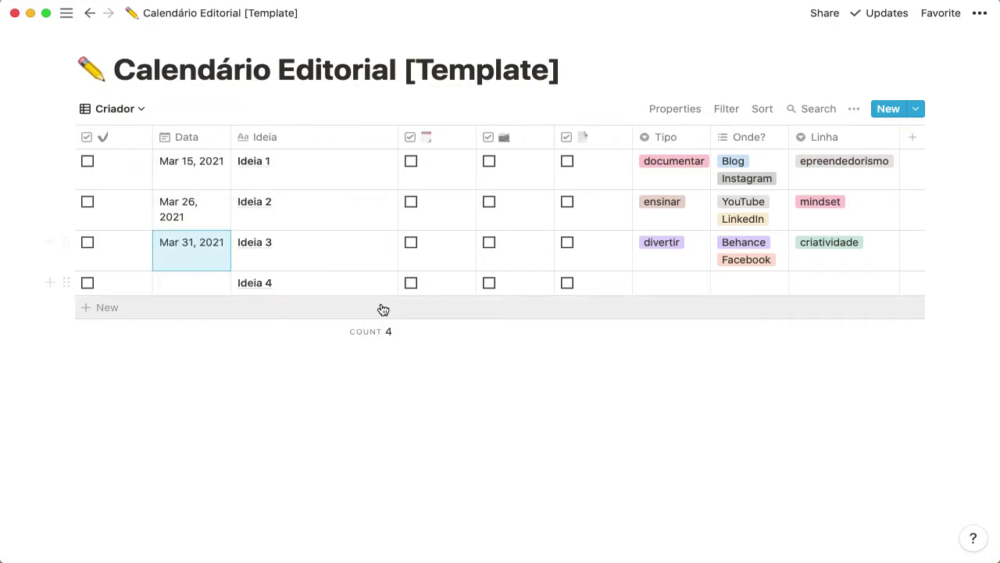
Check the dated ideas for March 2021 in the Calendário view, then return to the Criador table view
click(137, 109)
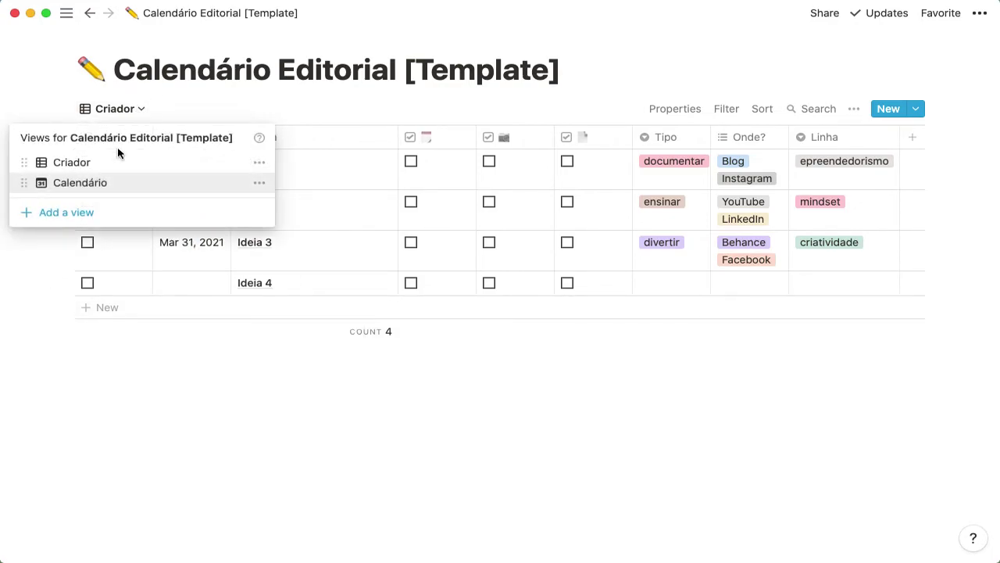
click(101, 183)
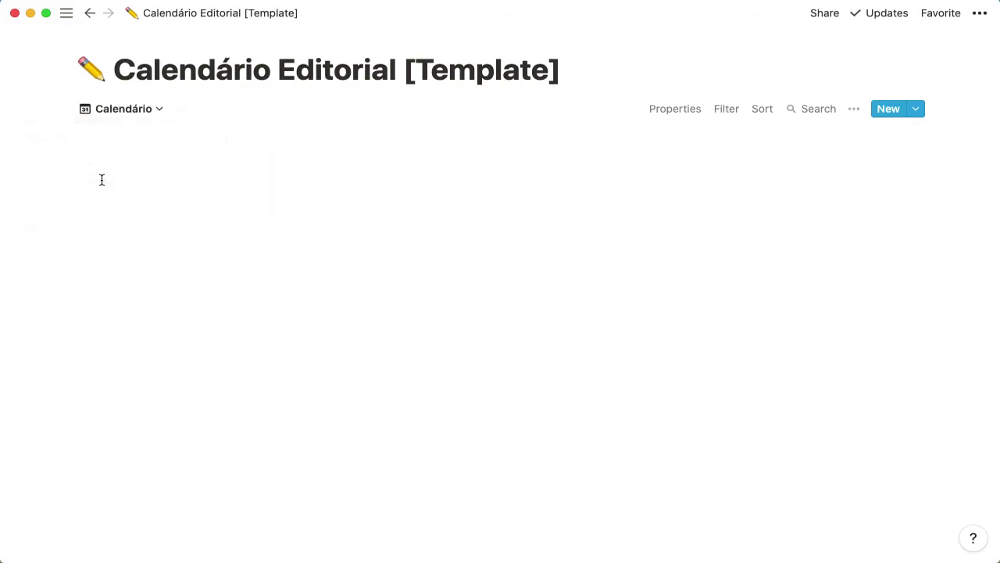
scroll(413, 296, down, 1)
scroll(414, 299, down, 3)
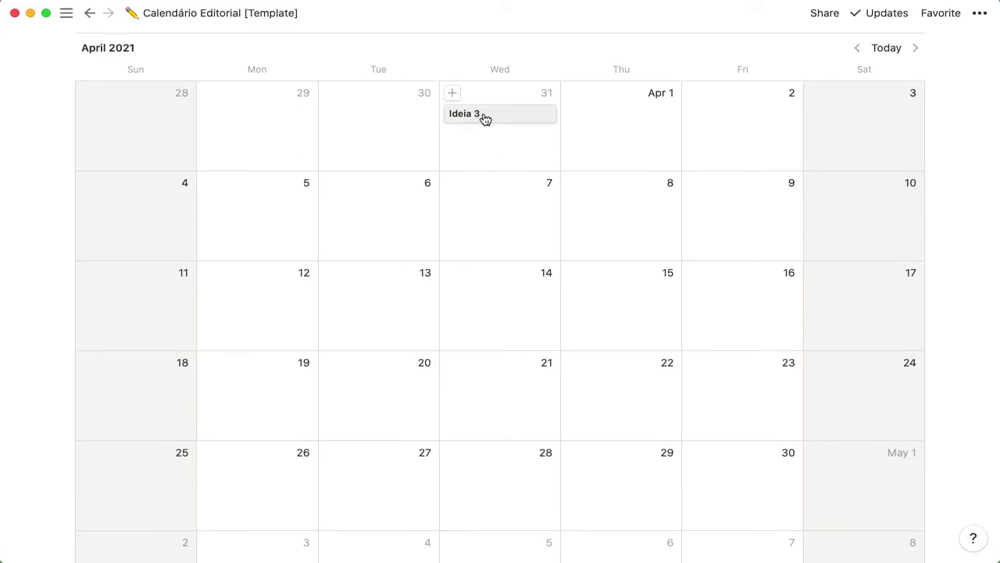
scroll(522, 171, up, 3)
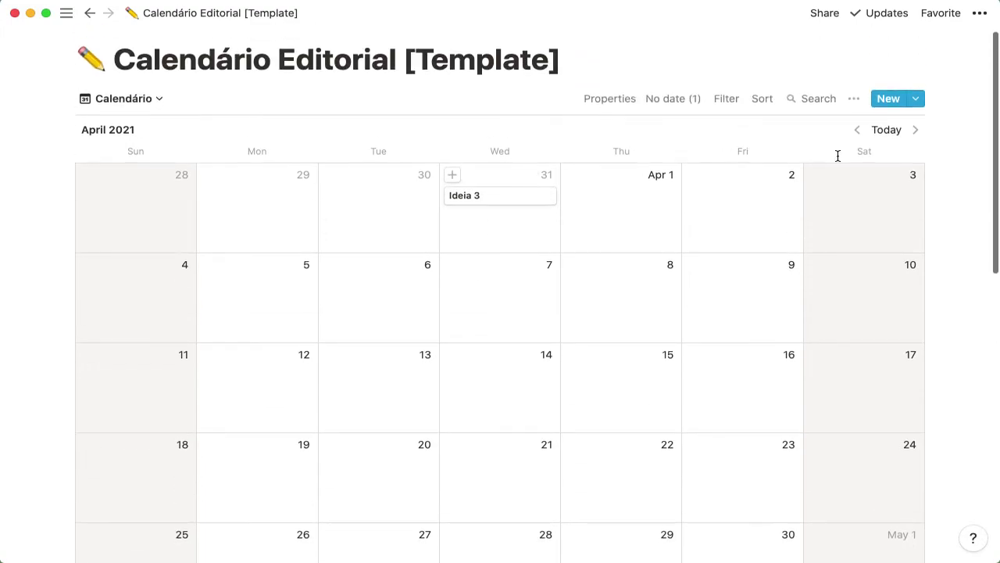
click(858, 129)
scroll(679, 321, down, 5)
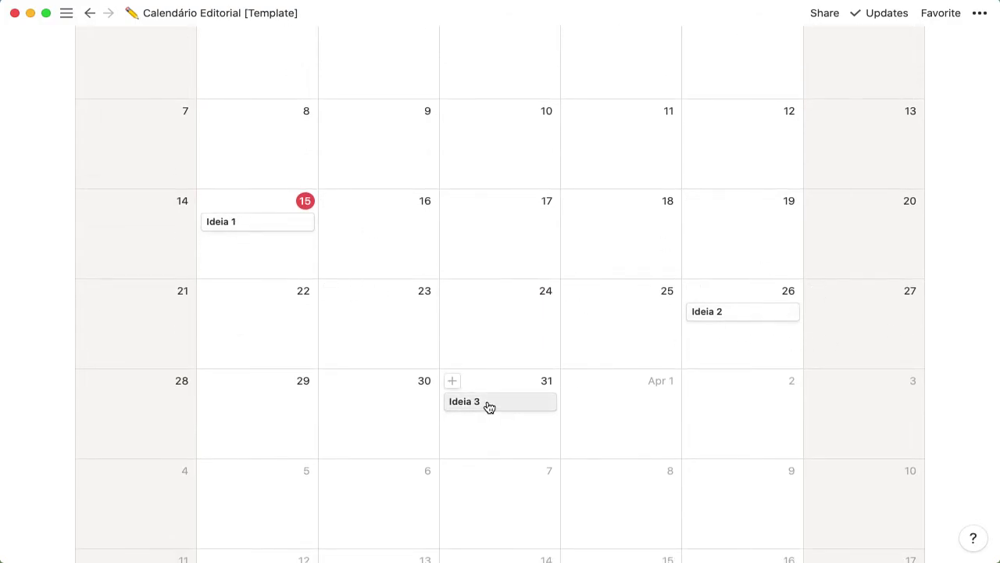
scroll(560, 300, up, 5)
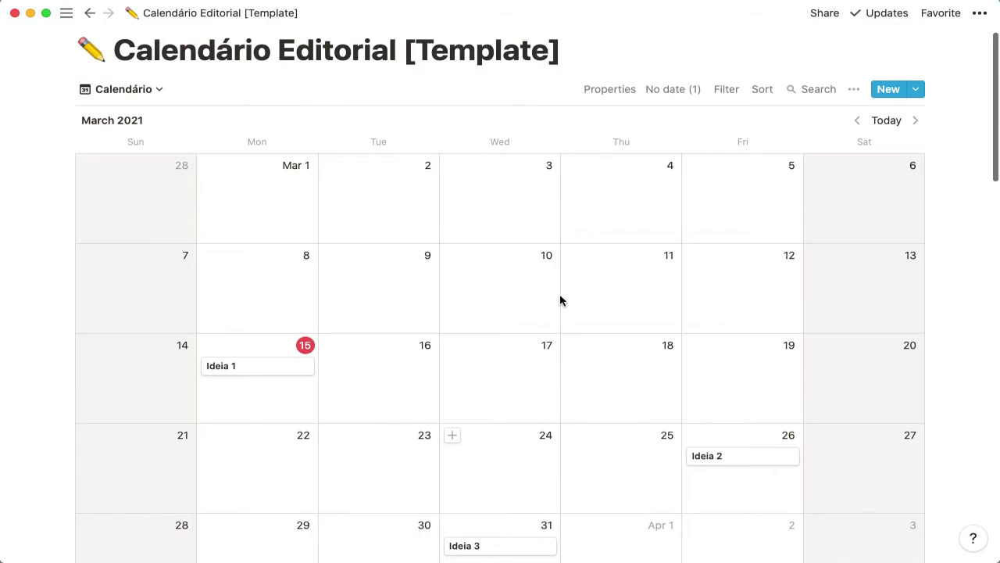
click(146, 96)
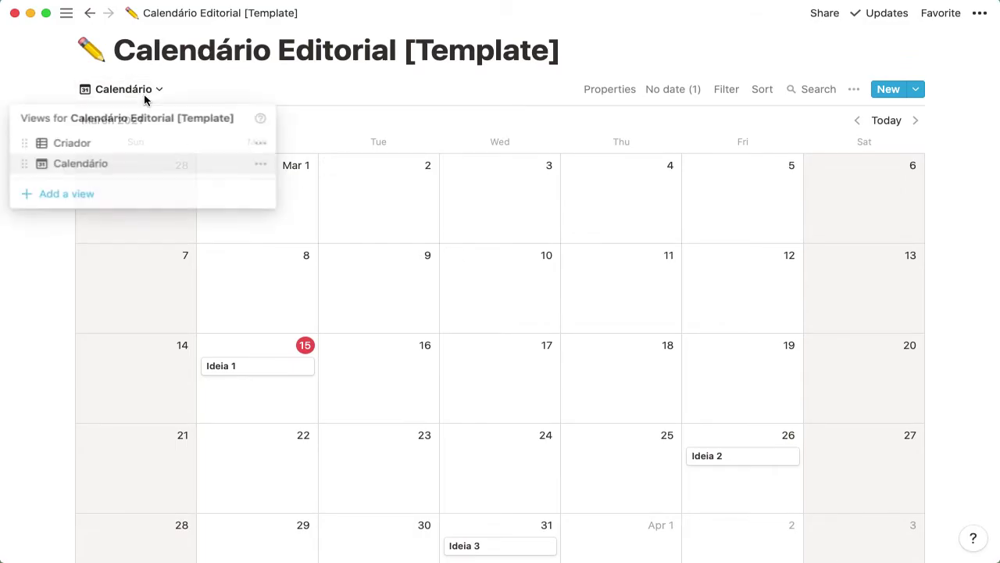
click(103, 146)
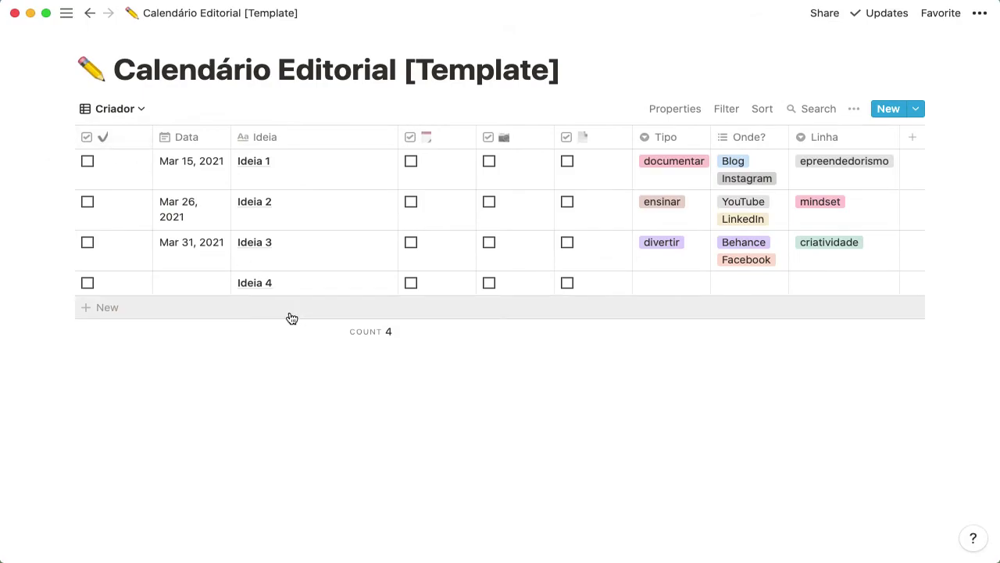
Tick the ✔, calendar, camera and page emoji checkboxes of Ideia 1
click(139, 111)
click(139, 110)
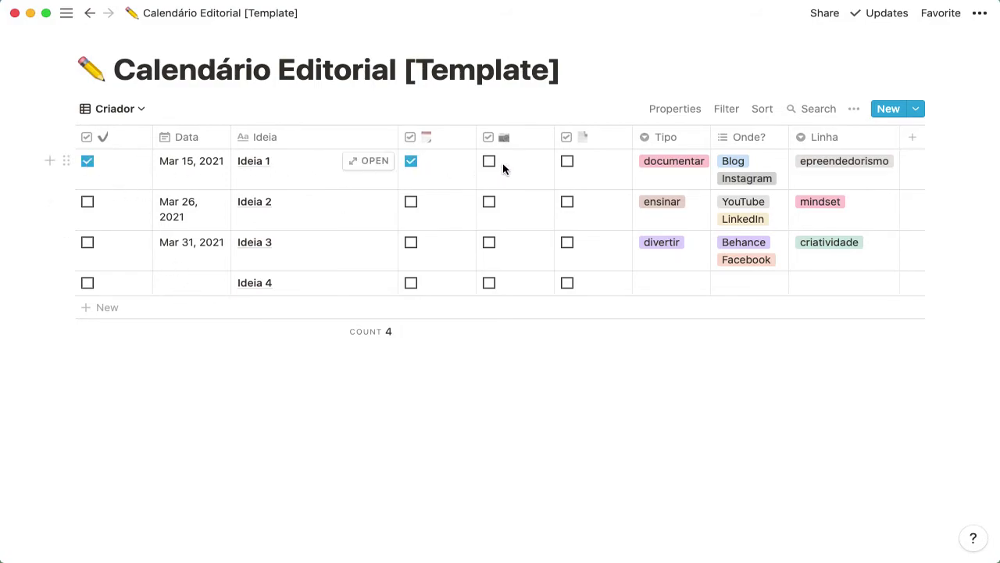
click(568, 162)
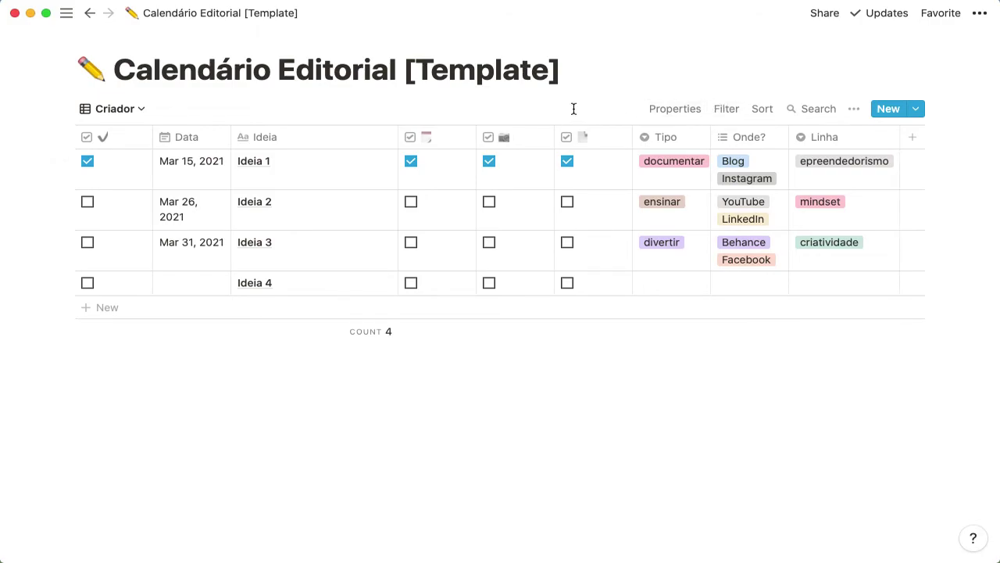
Sort the Criador table by Data in ascending order
click(725, 109)
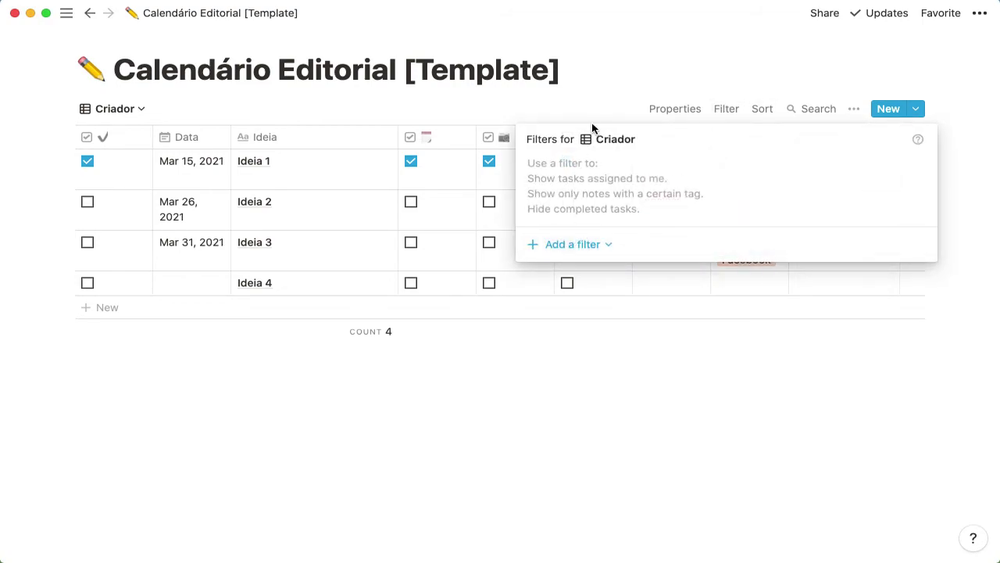
click(625, 89)
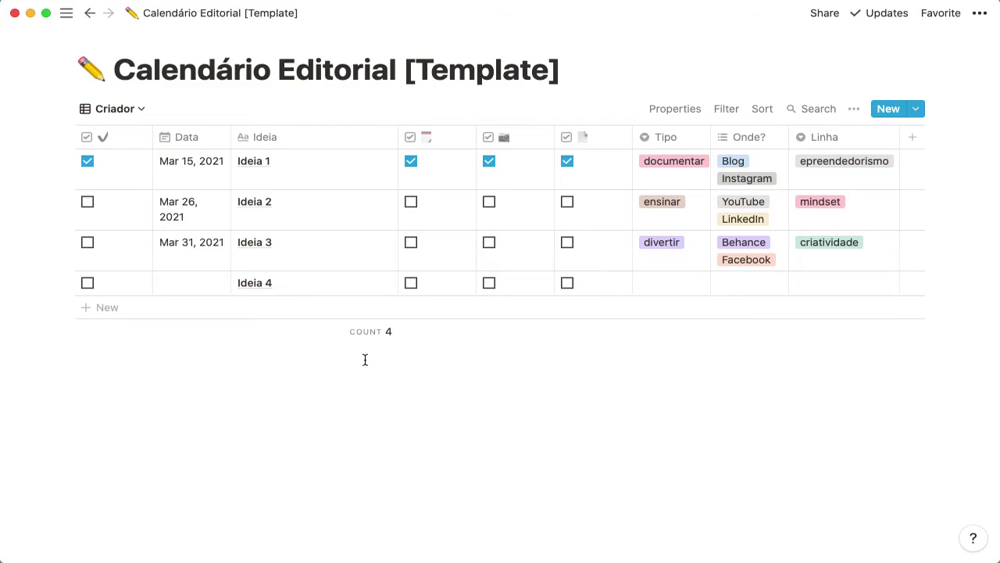
click(756, 111)
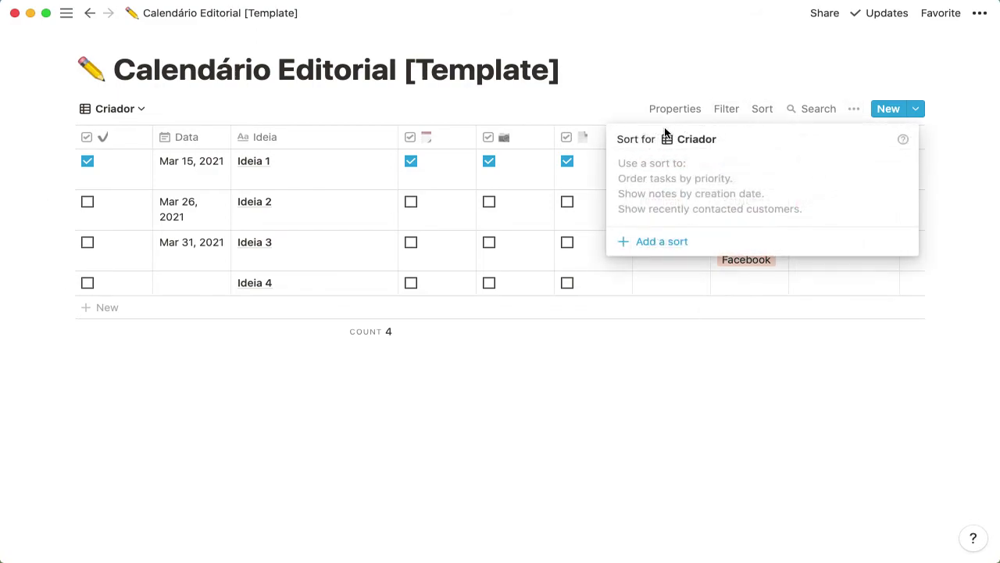
click(663, 241)
click(691, 172)
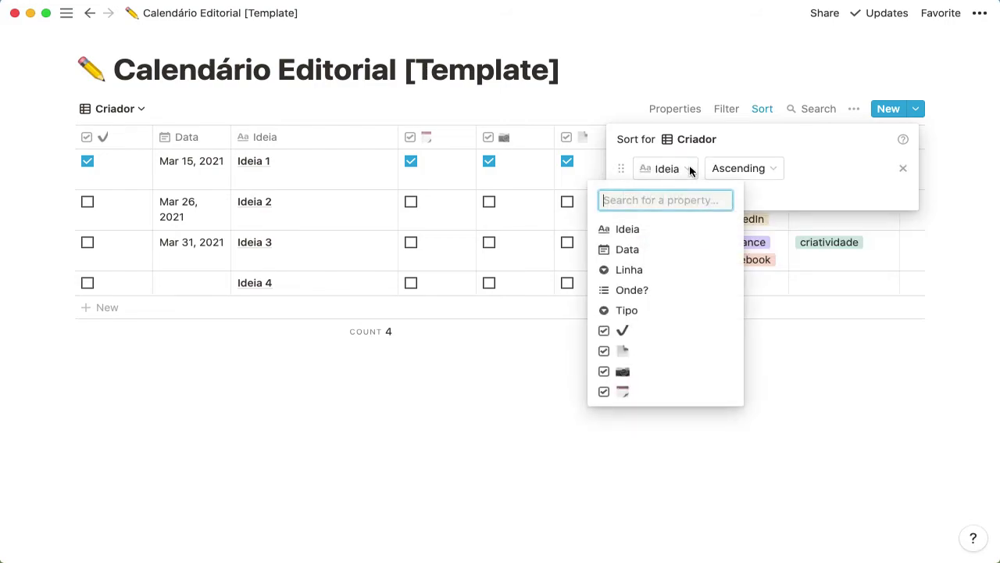
click(632, 250)
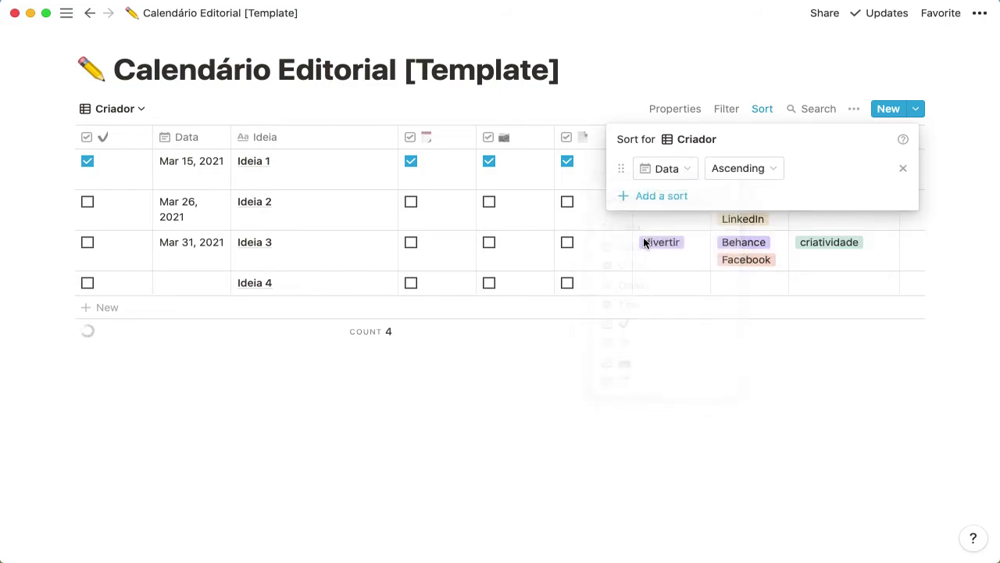
click(756, 171)
click(755, 172)
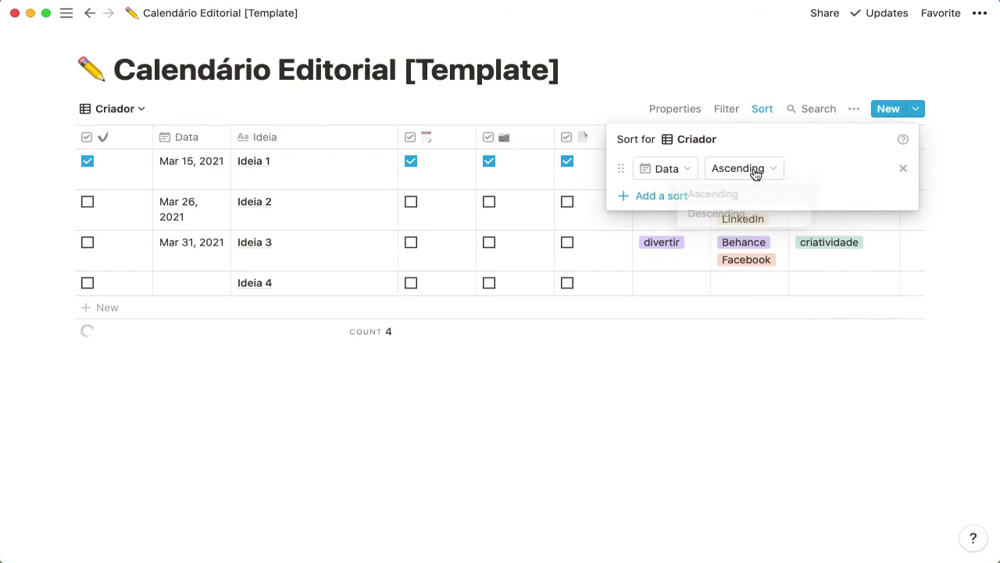
click(211, 172)
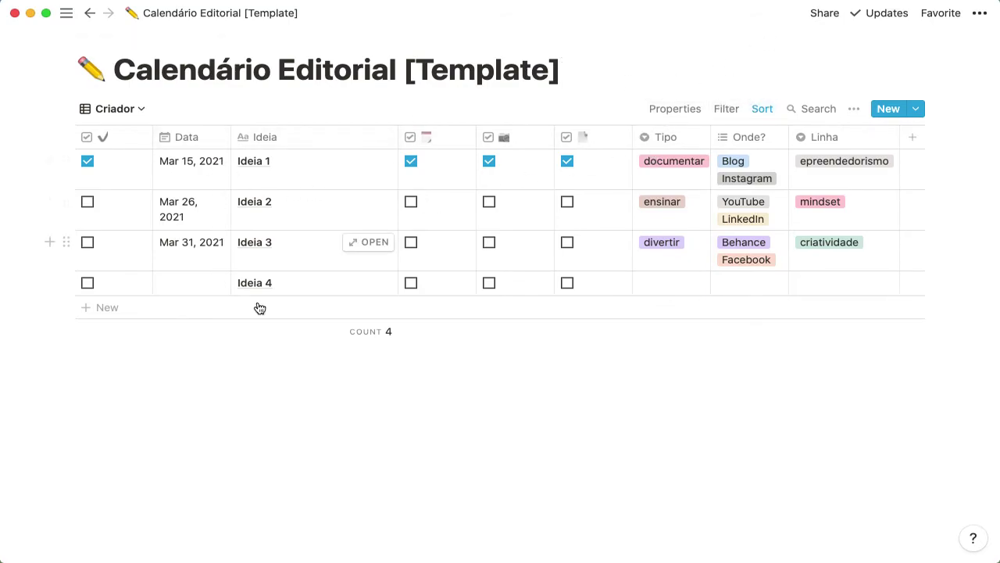
Add a second ascending sort by Ideia and remove it again, keeping only the Data sort
click(755, 109)
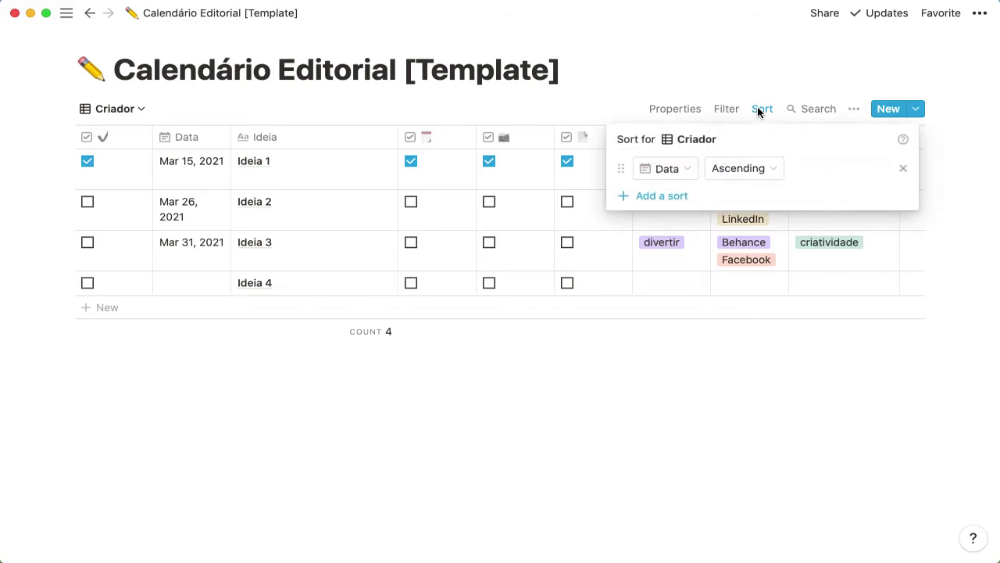
click(656, 195)
click(665, 197)
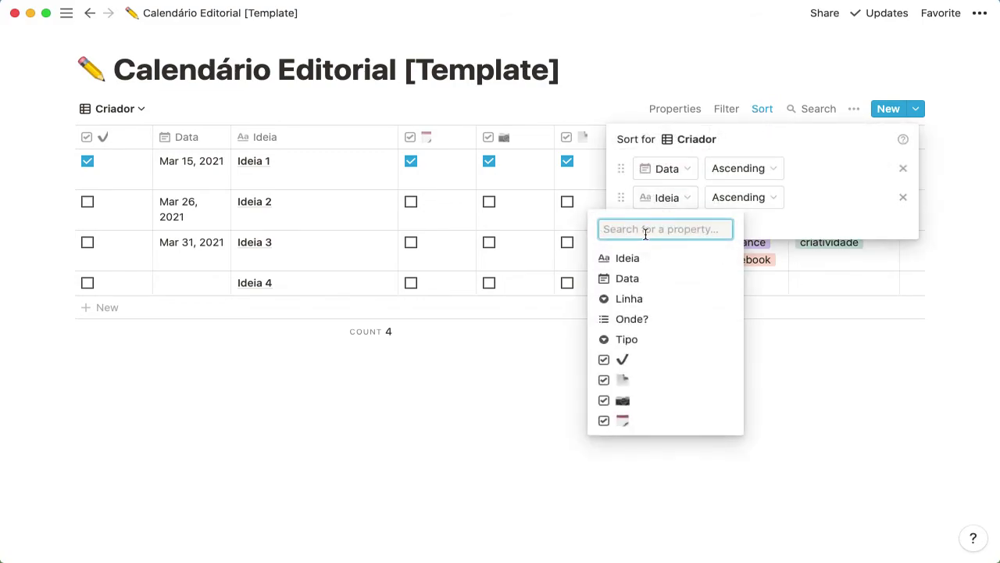
click(634, 260)
click(742, 198)
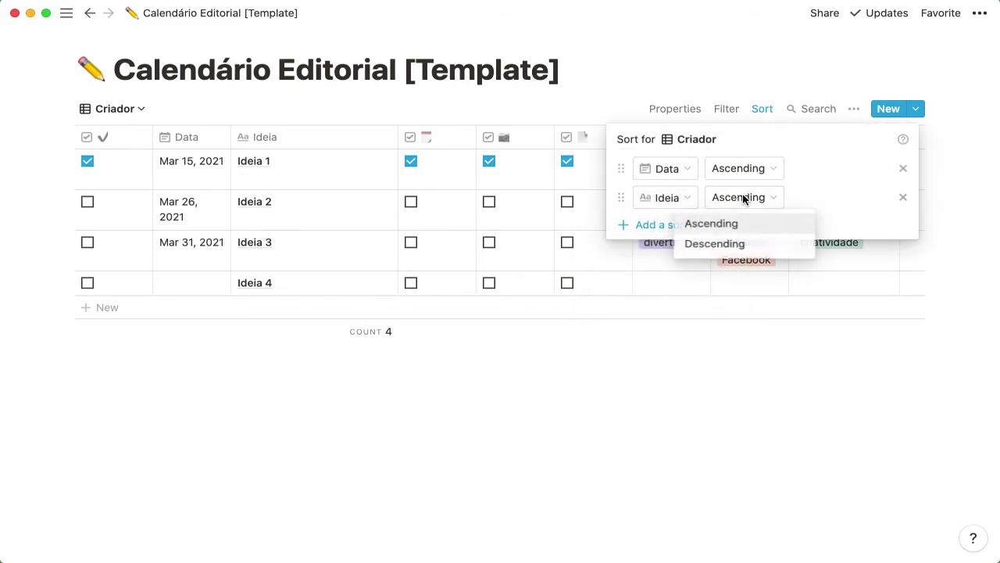
click(743, 199)
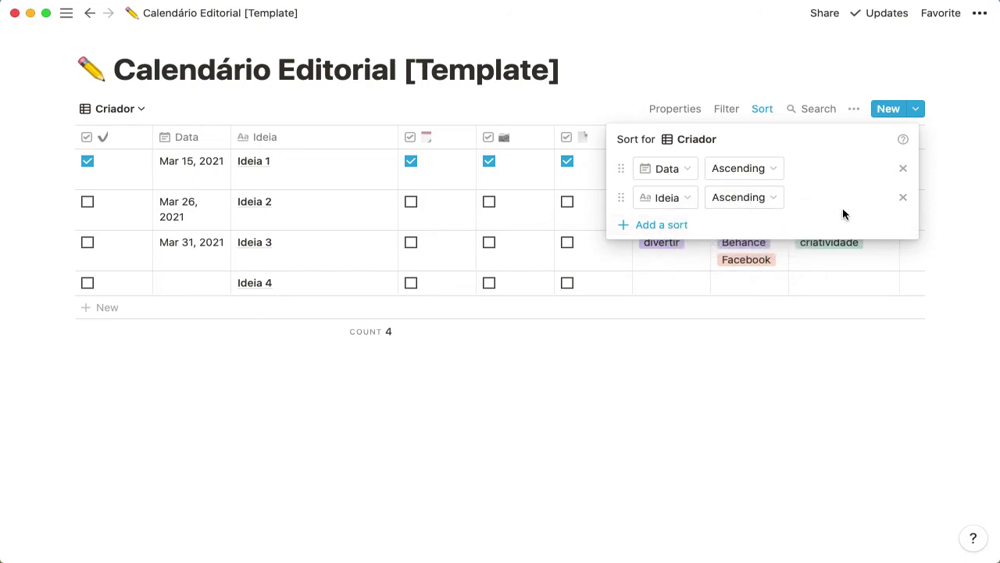
click(903, 197)
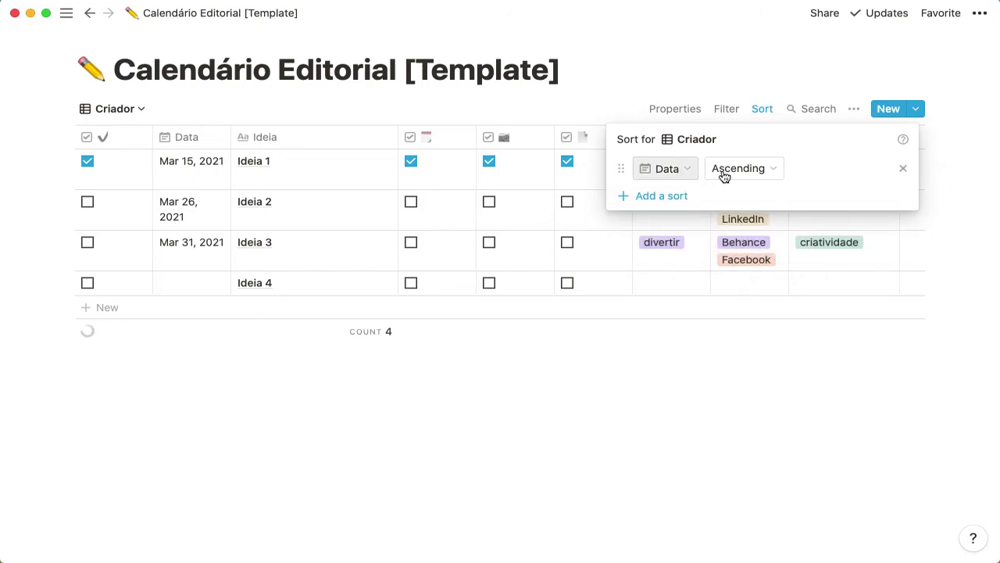
click(568, 390)
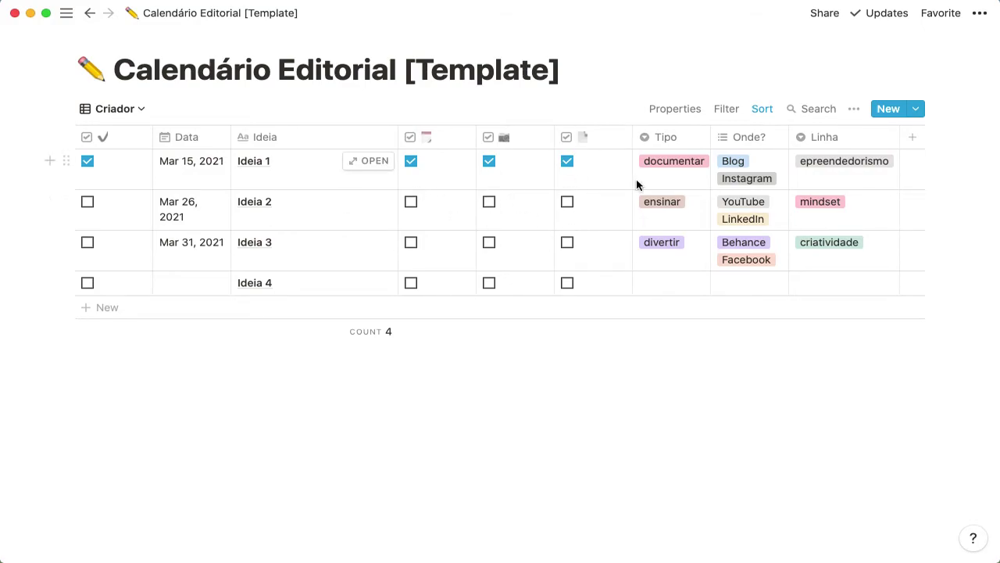
Add a filter to the Criador table that shows only ideas whose ✔ checkbox is unticked
click(726, 111)
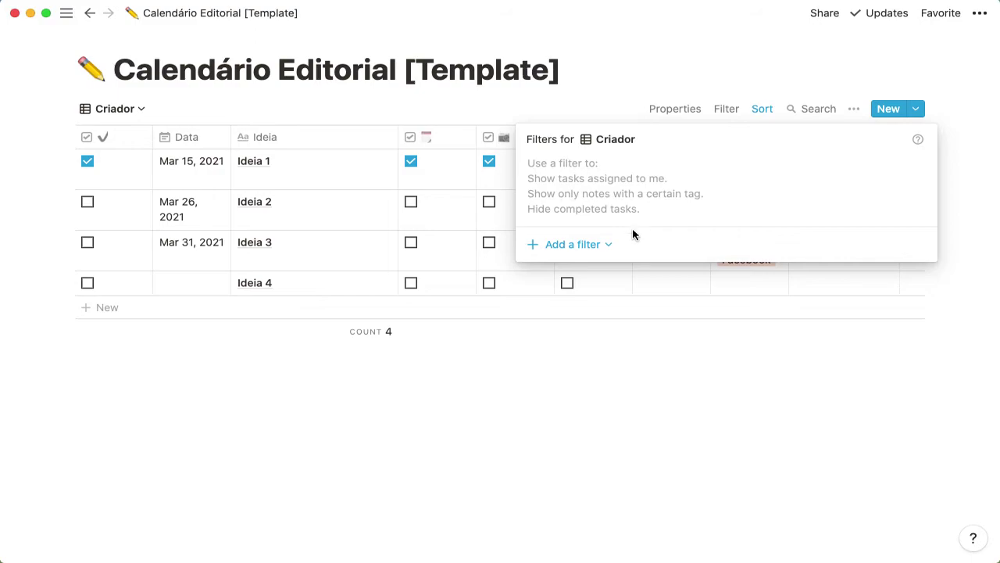
click(594, 242)
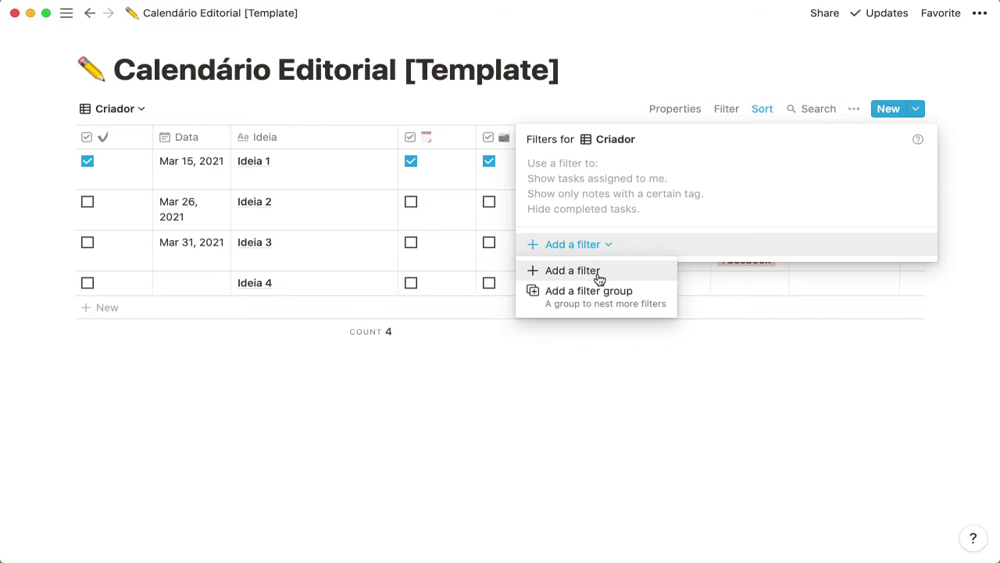
click(597, 274)
click(630, 169)
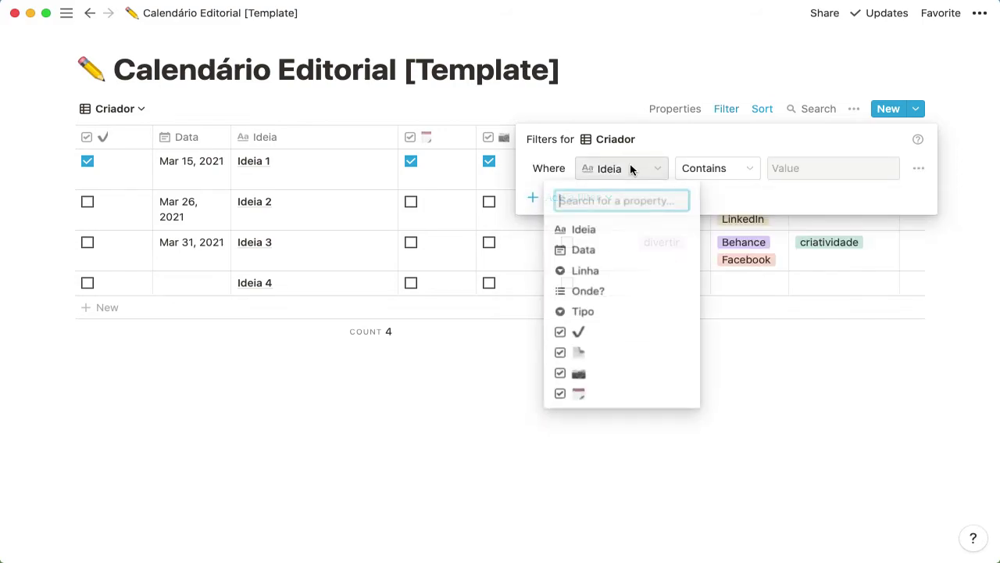
click(584, 331)
click(784, 169)
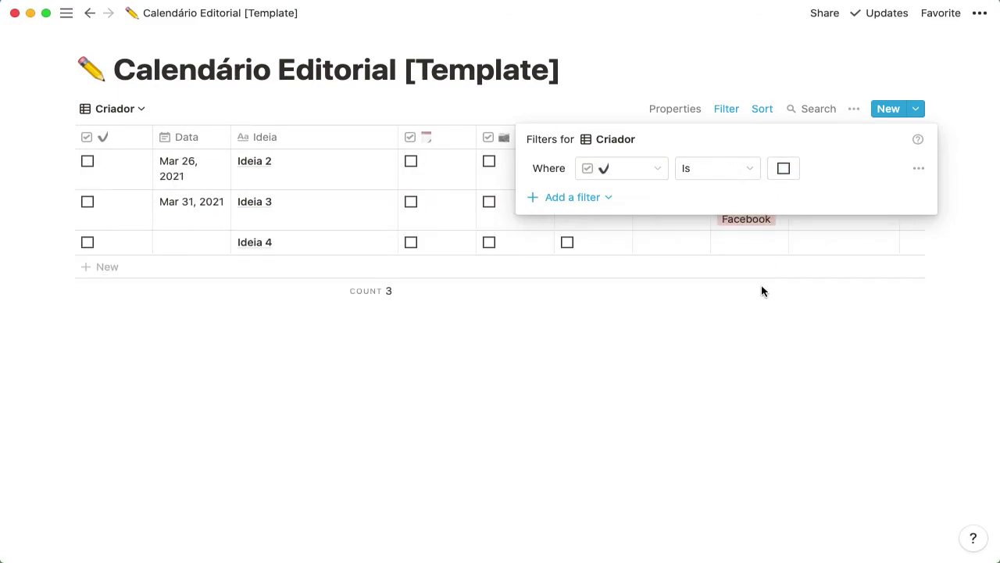
click(614, 102)
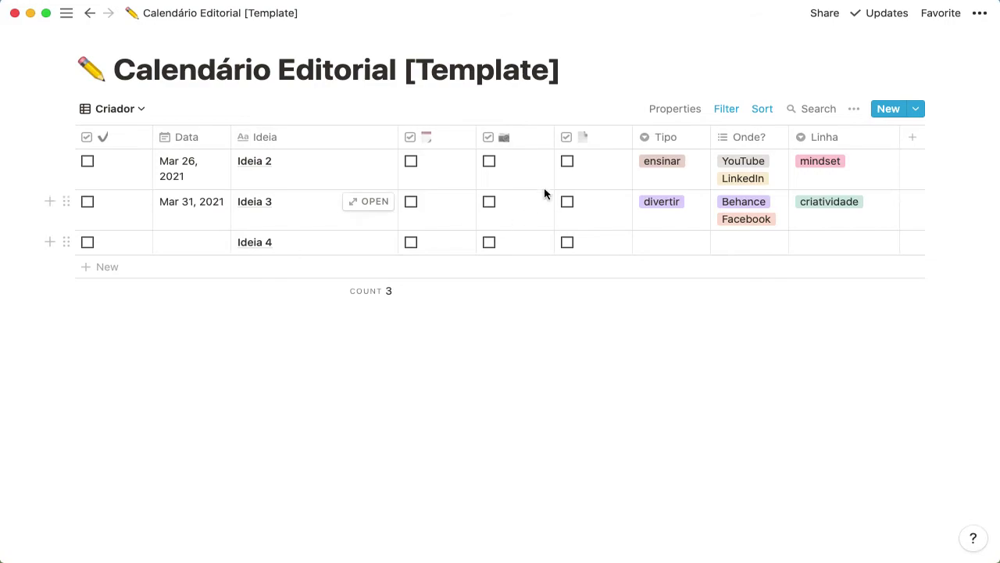
Try ticking the calendar emoji checkbox of Ideia 2 and Ideia 3, look over the filterable properties, and clear both checkboxes again
click(411, 160)
click(411, 202)
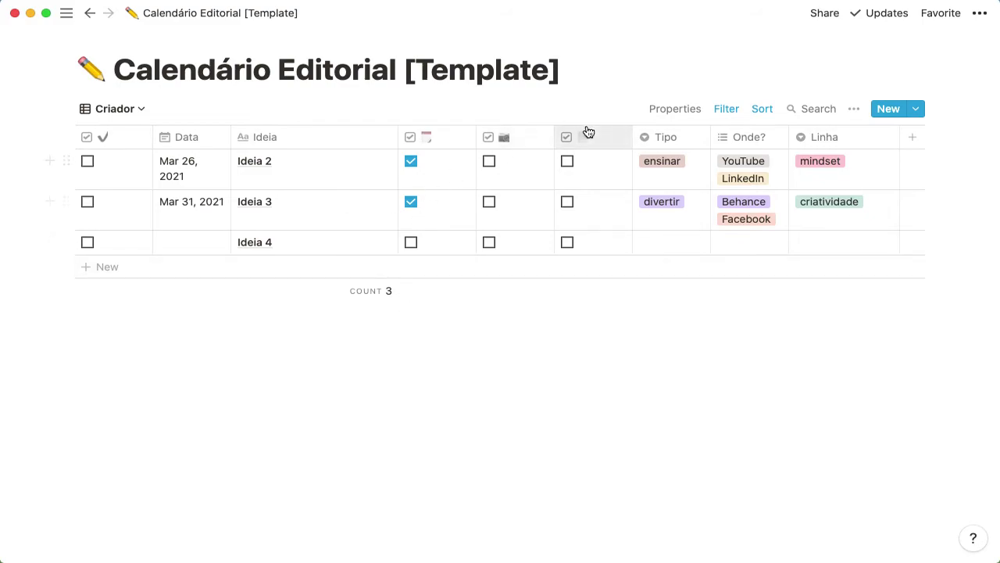
click(721, 109)
click(629, 165)
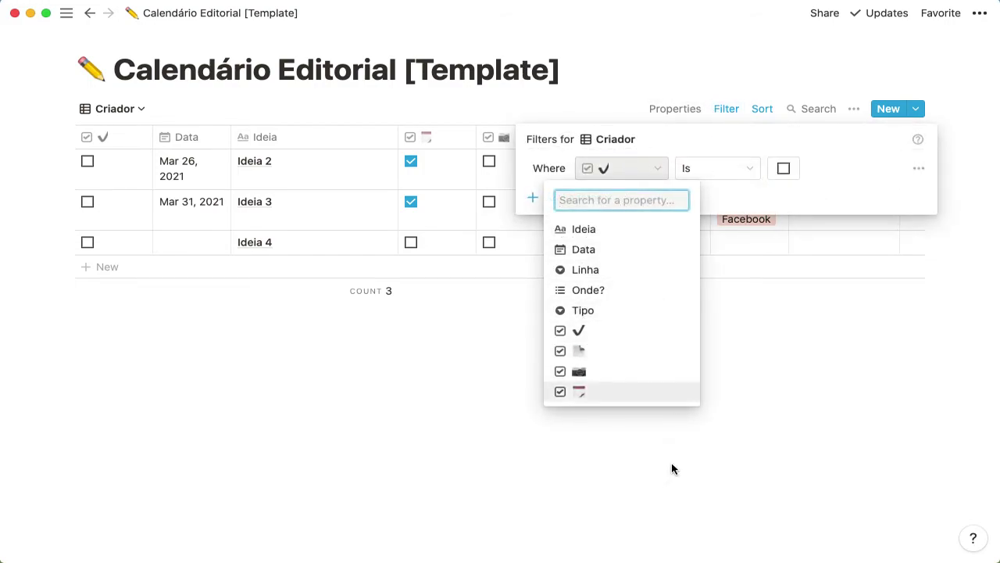
click(778, 328)
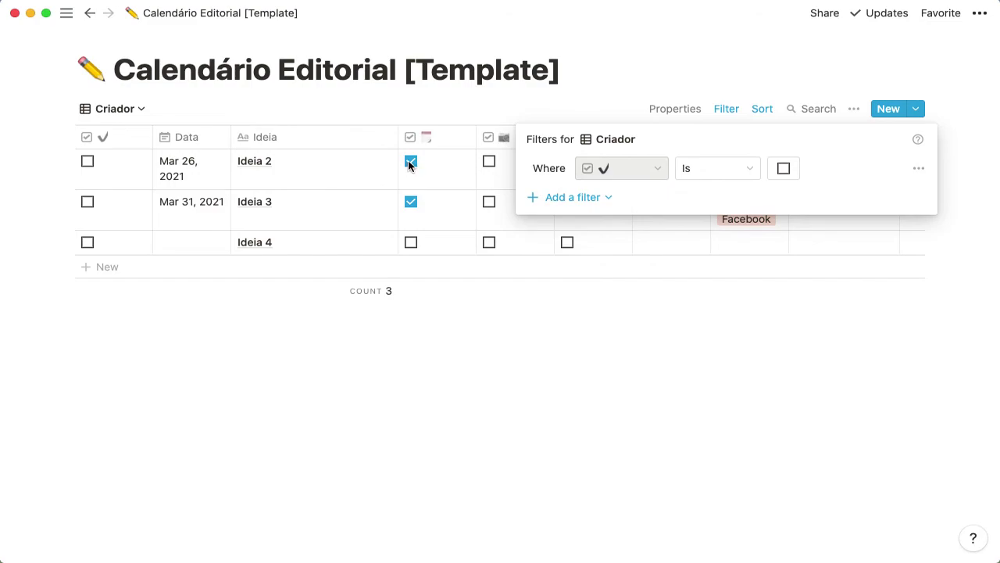
click(408, 164)
click(409, 162)
click(410, 200)
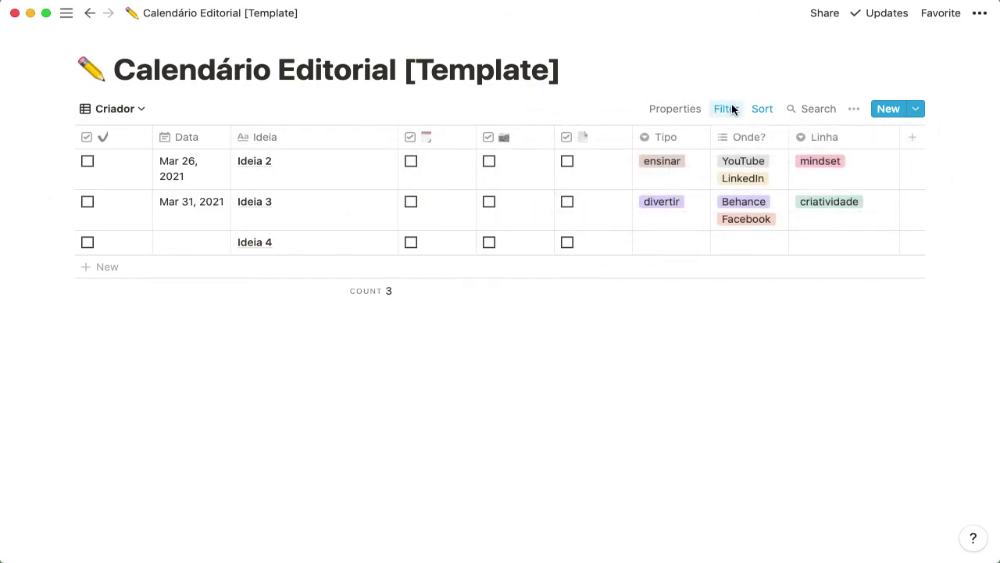
Switch the ✔ filter to ticked ideas and clear the ✔ checkbox of Ideia 1
click(731, 110)
click(783, 170)
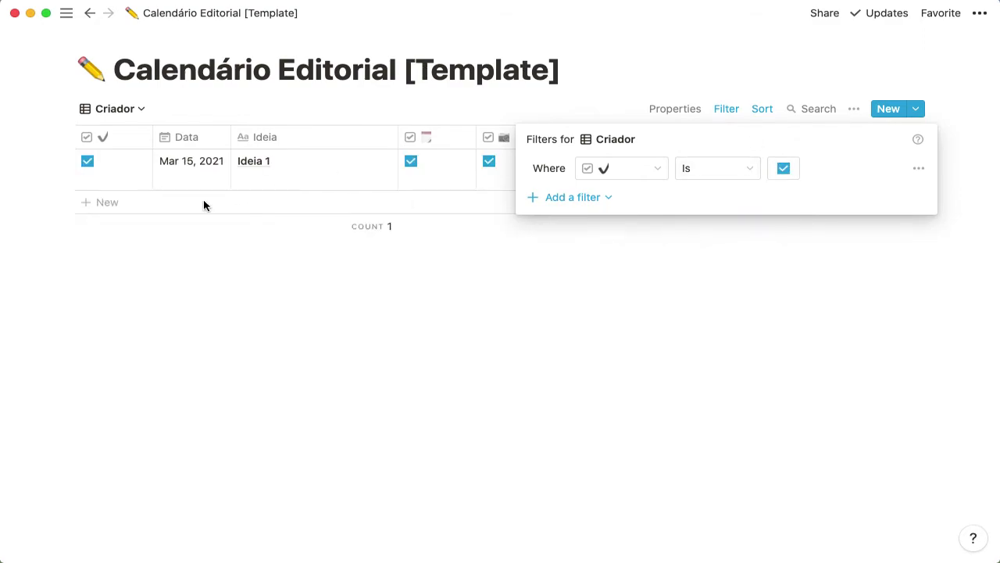
click(87, 161)
click(88, 161)
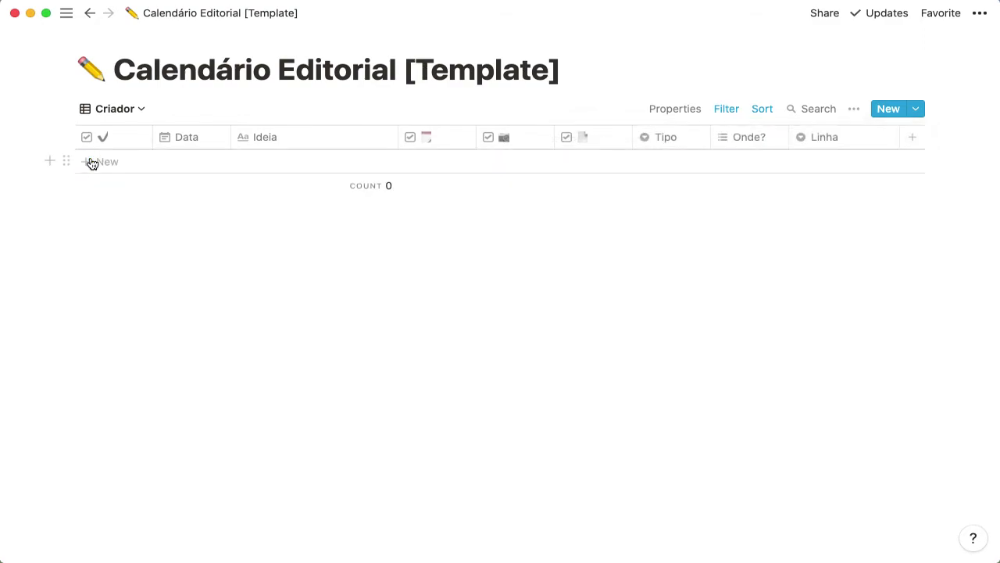
Set the ✔ filter back to showing only unticked ideas
click(726, 109)
click(783, 169)
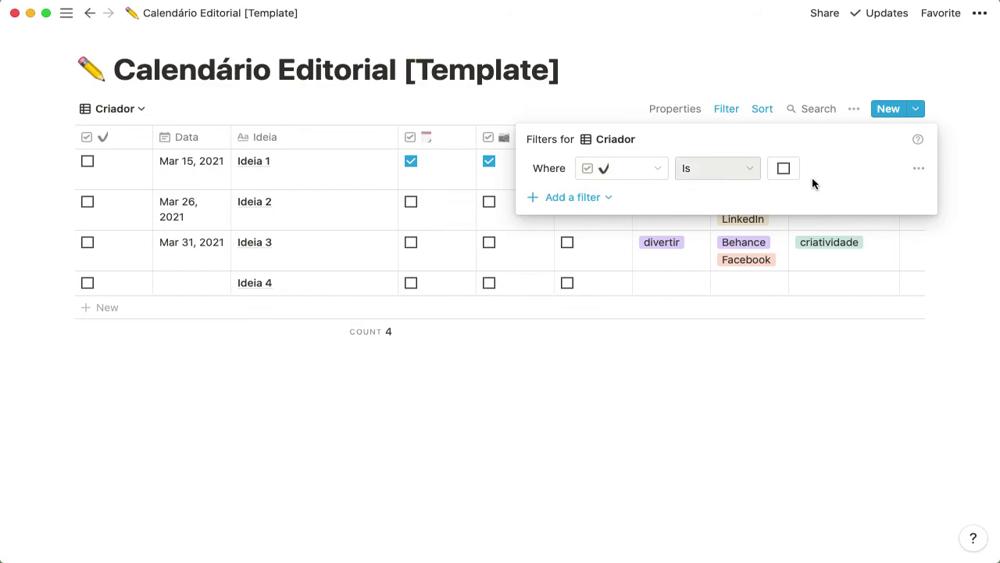
click(596, 386)
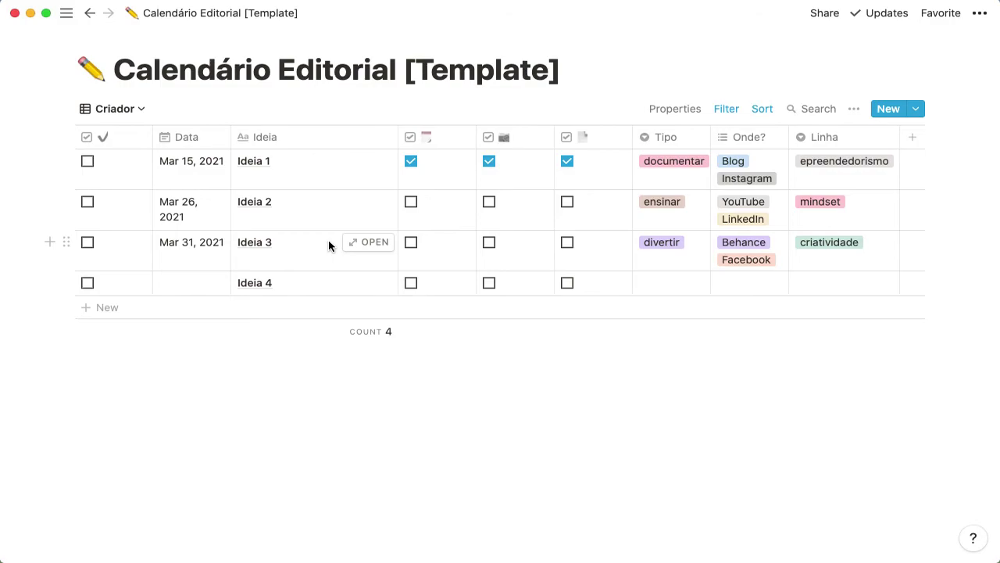
Look over the ✔ filter's options and the view types offered for a new view of the calendar
click(733, 110)
click(918, 168)
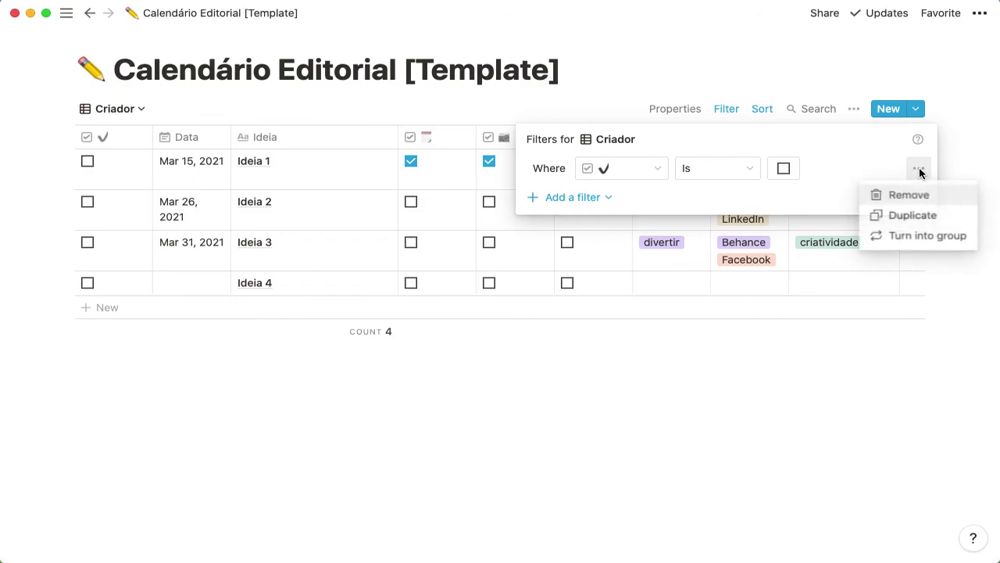
click(918, 169)
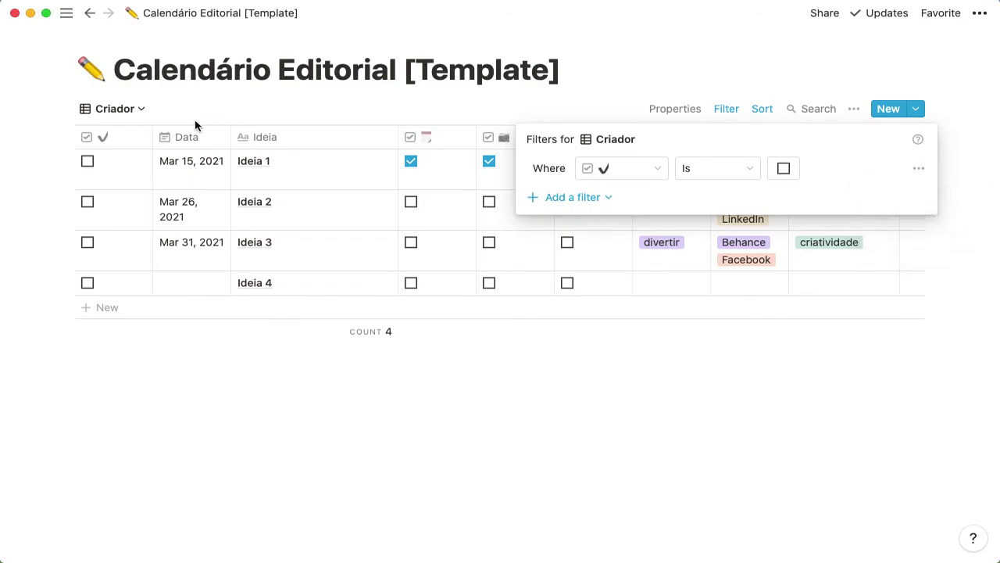
click(138, 109)
click(127, 109)
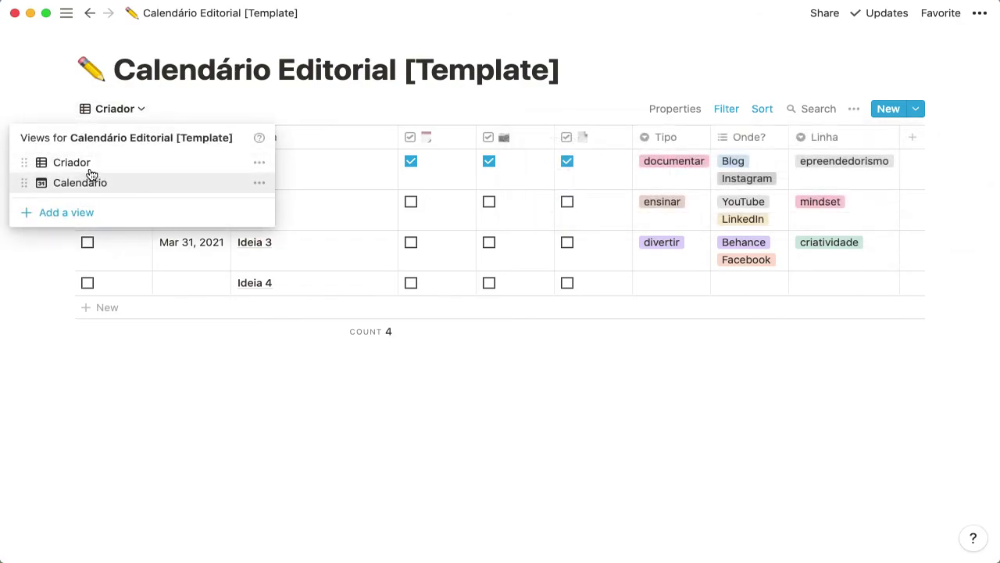
click(68, 212)
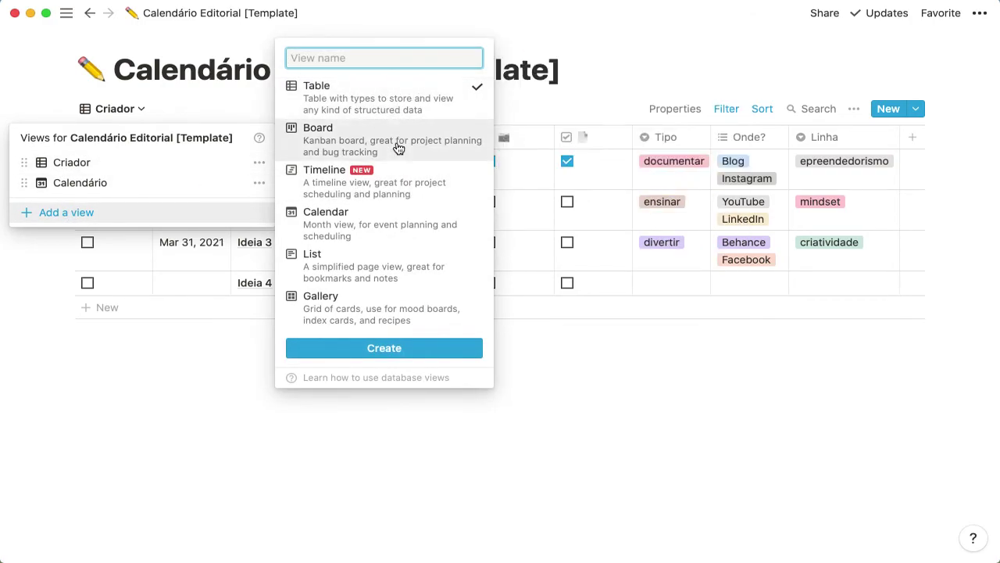
mouse_move(399, 150)
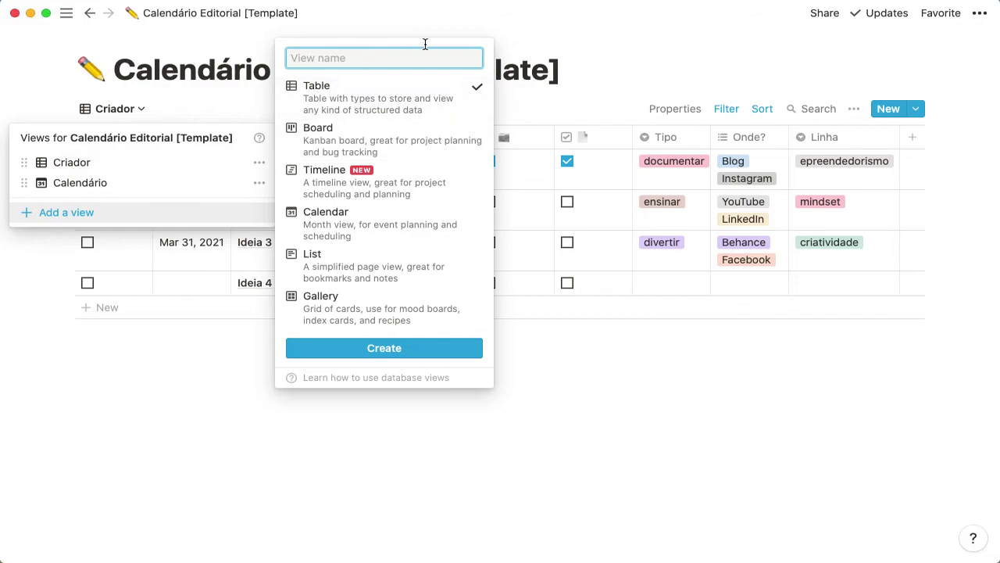
click(659, 59)
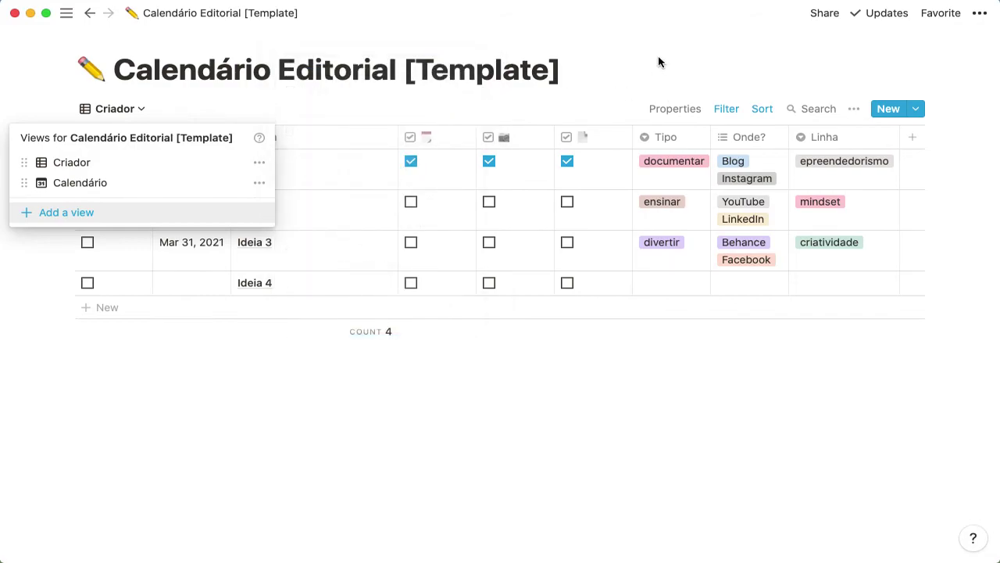
click(659, 57)
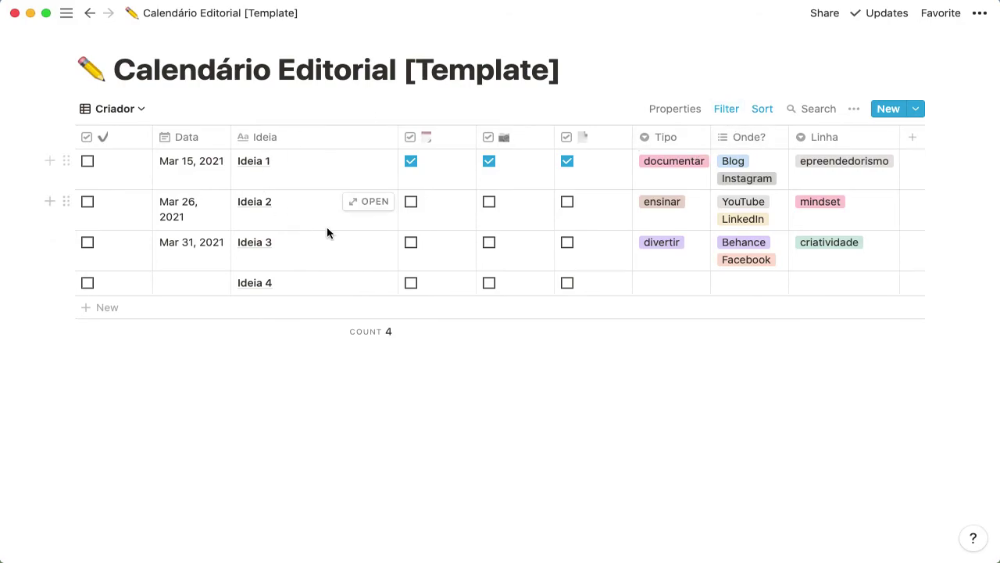
Add a Board view to the editorial calendar database and name it Quadro
click(134, 109)
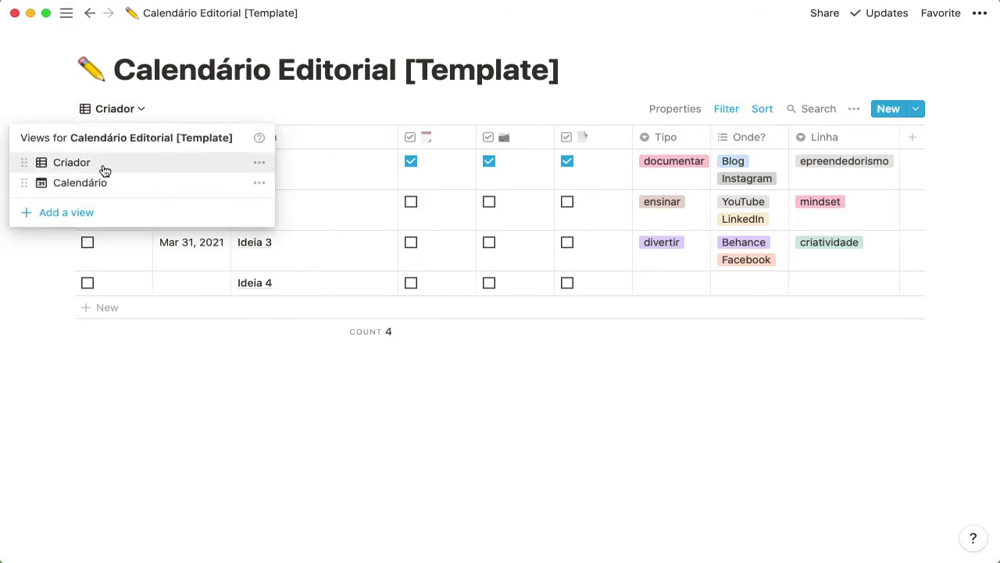
click(84, 215)
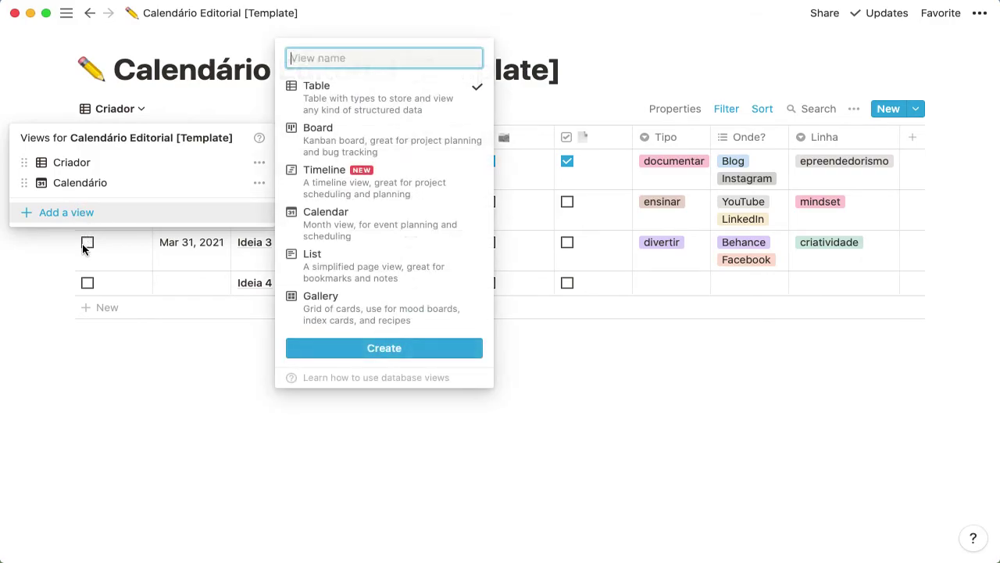
click(340, 154)
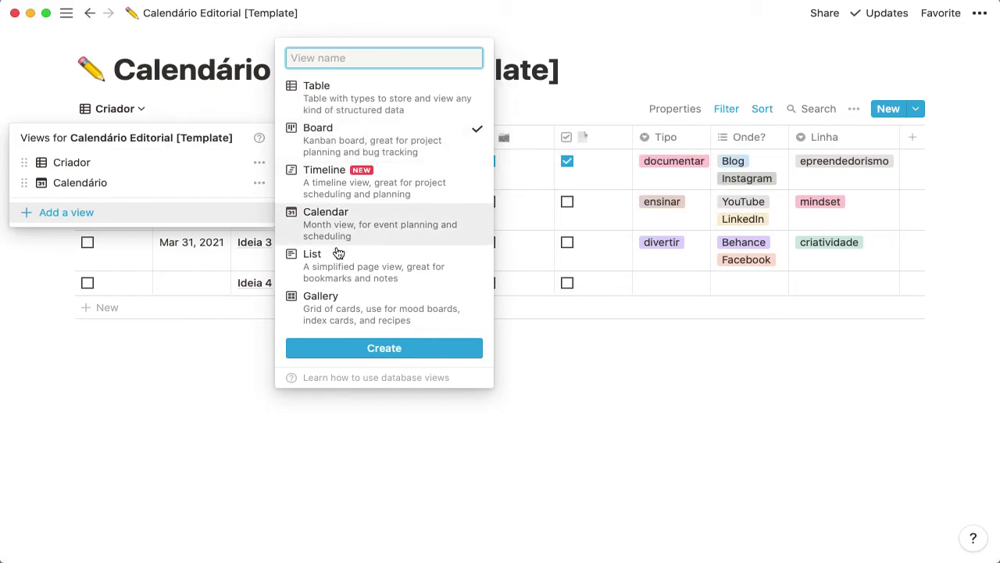
click(364, 346)
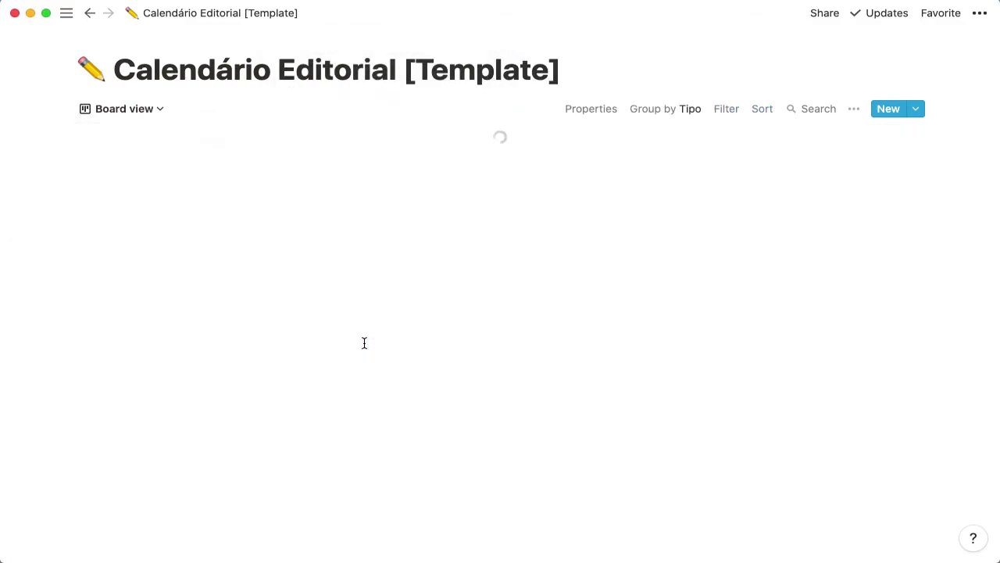
click(159, 109)
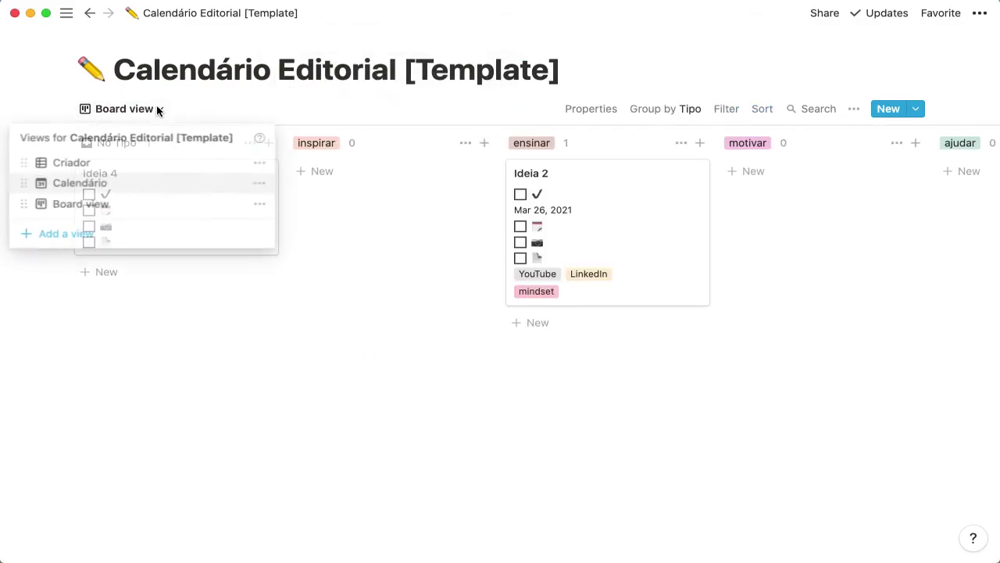
click(256, 203)
text(Quadro)
key(Return)
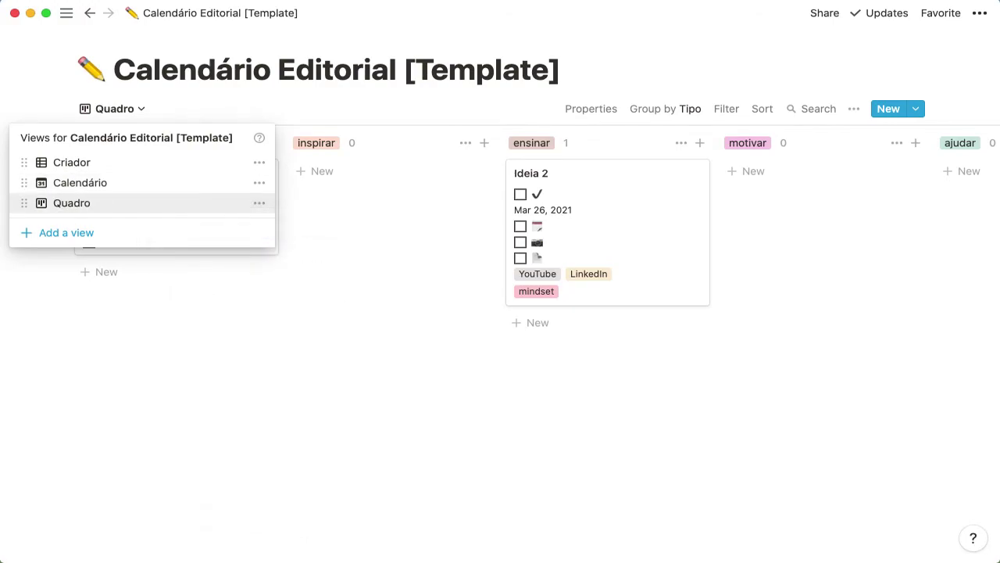
click(331, 408)
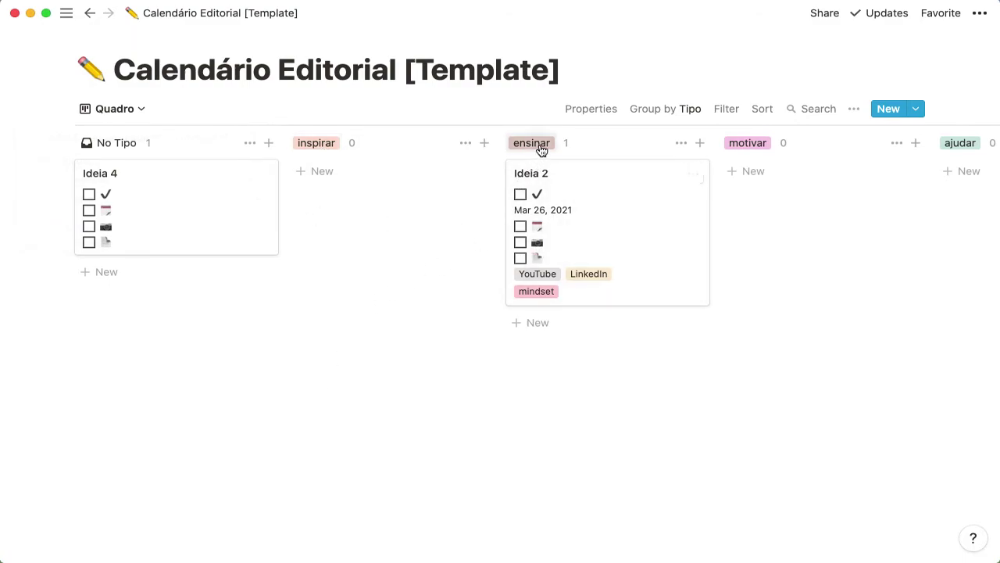
Group the Quadro board's cards by Linha and look across the resulting columns
click(661, 106)
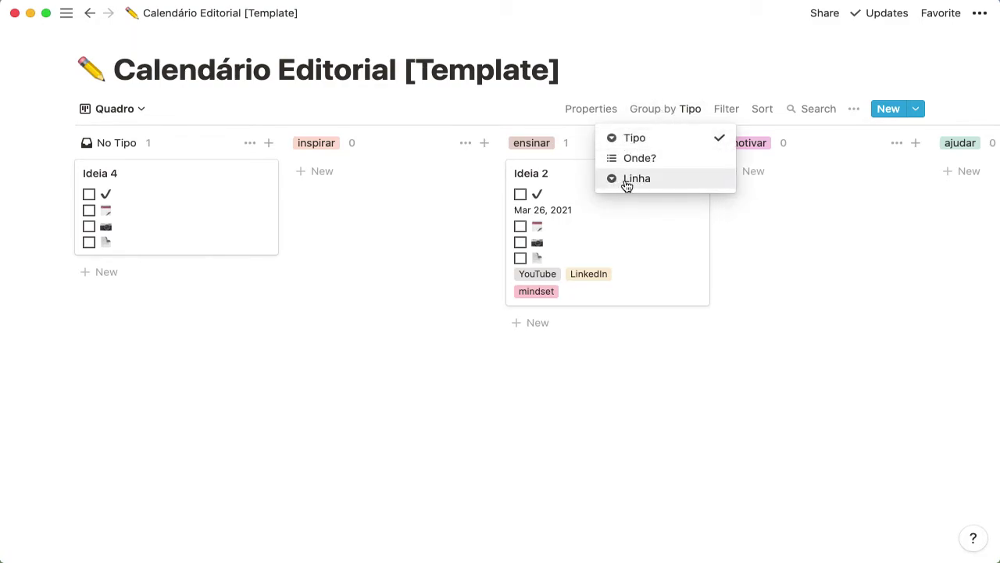
click(627, 180)
scroll(727, 320, right, 3)
scroll(729, 320, left, 2)
scroll(729, 320, left, 1)
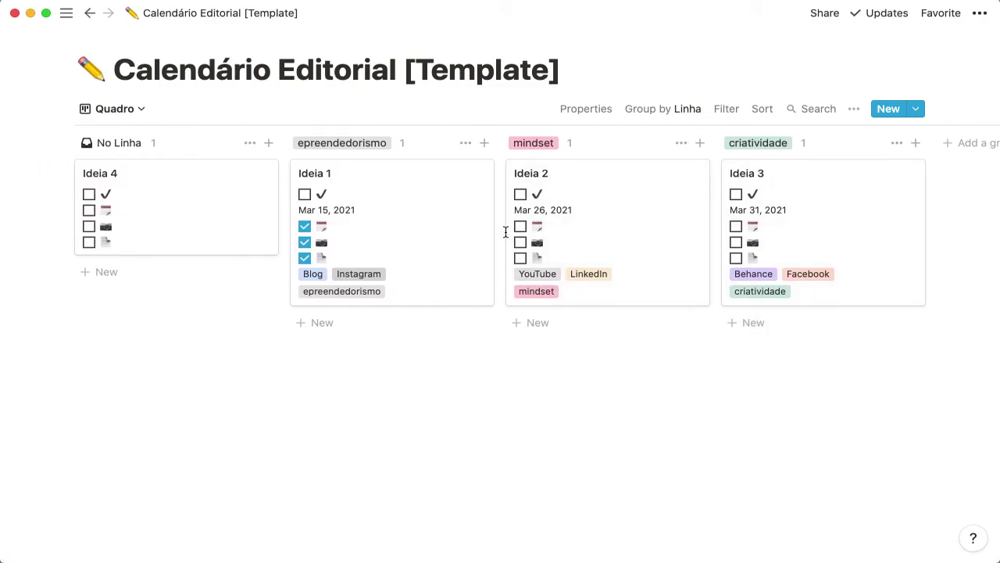
Clear the calendar, camera and page emoji checkboxes on the Ideia 1 card
click(305, 227)
click(305, 242)
click(305, 258)
click(305, 242)
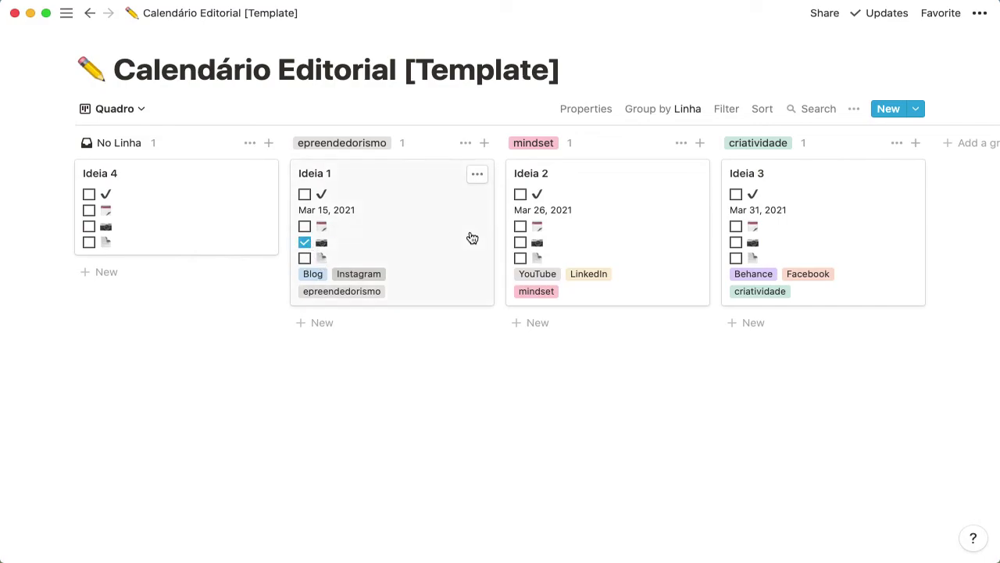
click(305, 242)
Hide the calendar, camera and page emoji checkboxes plus Onde? and Linha on the Quadro cards, leaving ✔ and Data shown
click(582, 110)
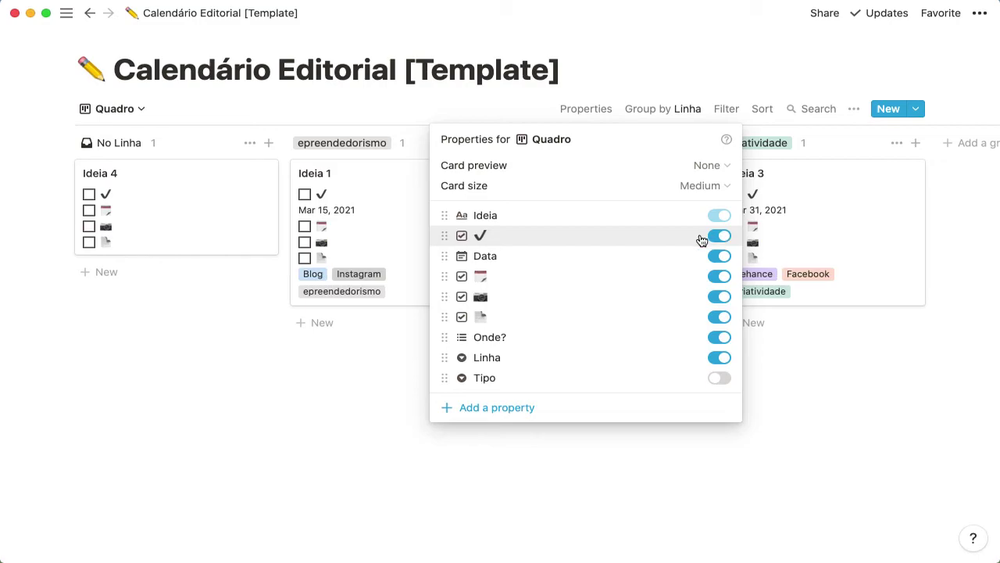
click(719, 277)
click(719, 296)
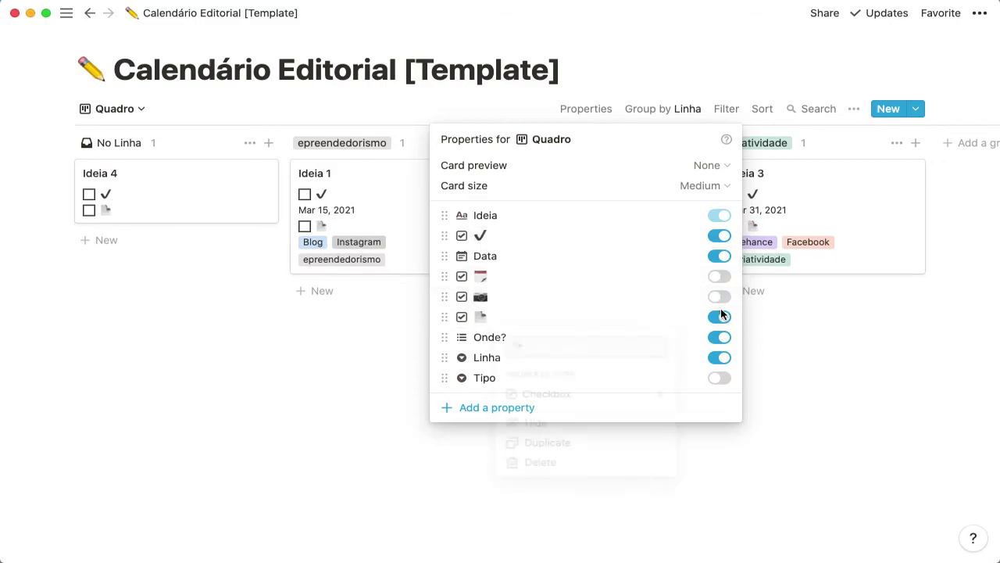
click(721, 315)
click(719, 317)
click(720, 339)
click(719, 357)
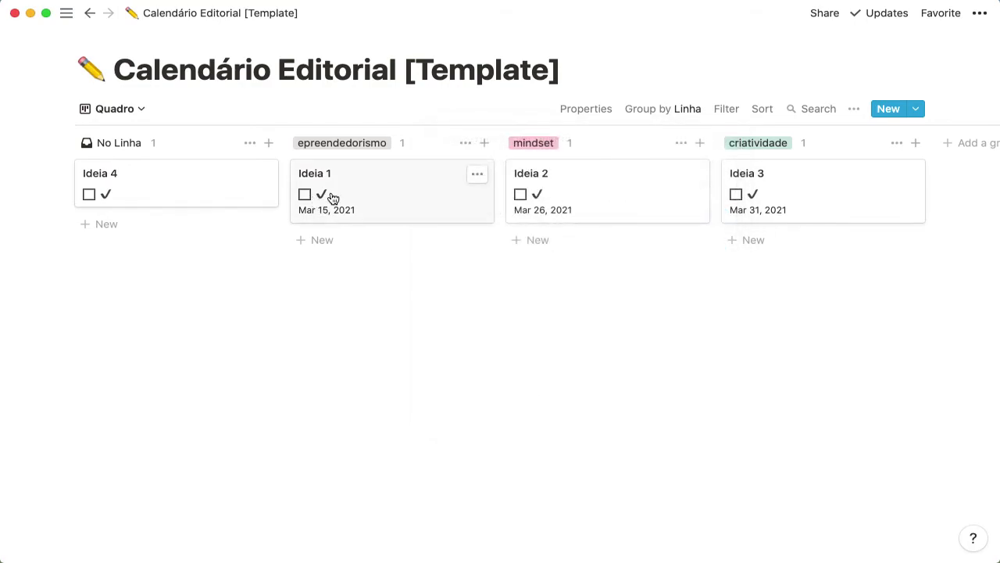
Look over the Quadro board's property visibility and its filter settings
click(588, 110)
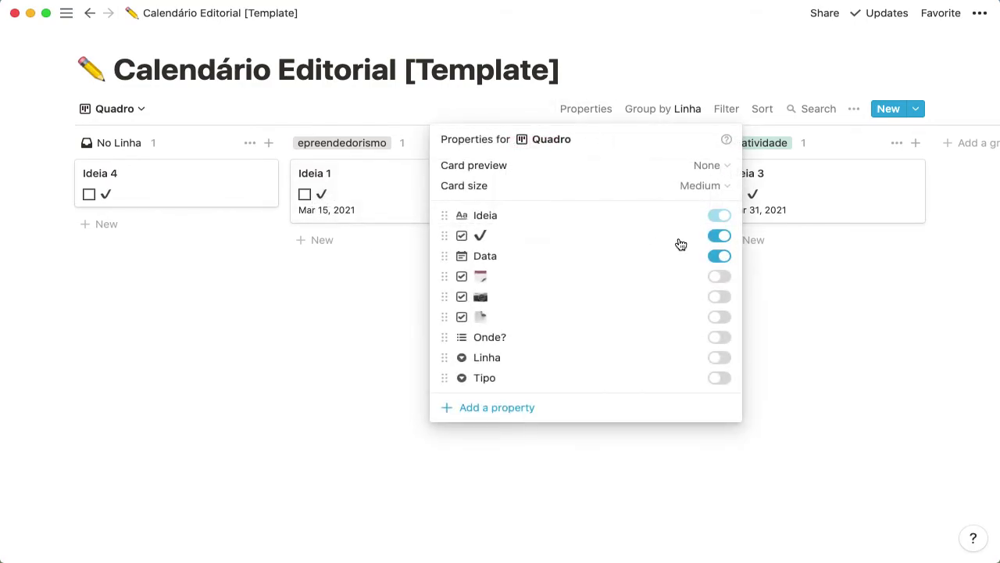
mouse_move(459, 237)
mouse_down()
mouse_move(447, 233)
mouse_move(449, 215)
mouse_move(443, 236)
mouse_up()
click(346, 310)
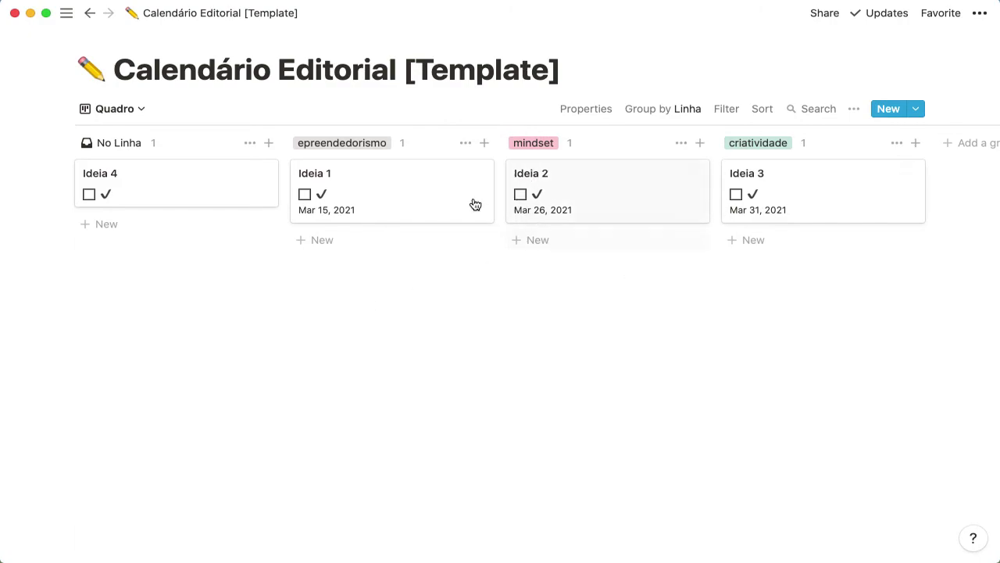
click(726, 114)
click(727, 117)
Switch to the Criador table and review its sort settings and the list of views
click(137, 113)
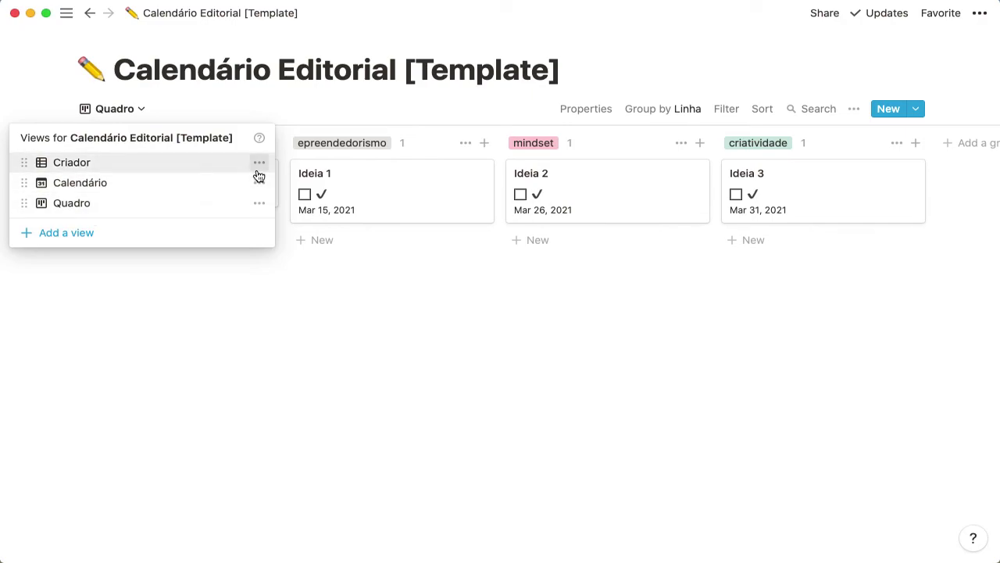
click(134, 170)
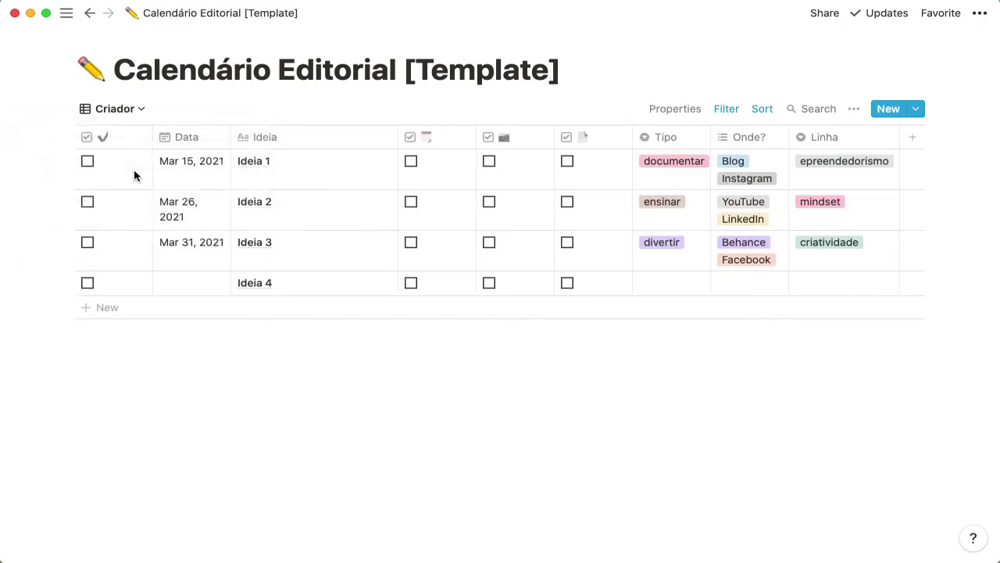
click(764, 114)
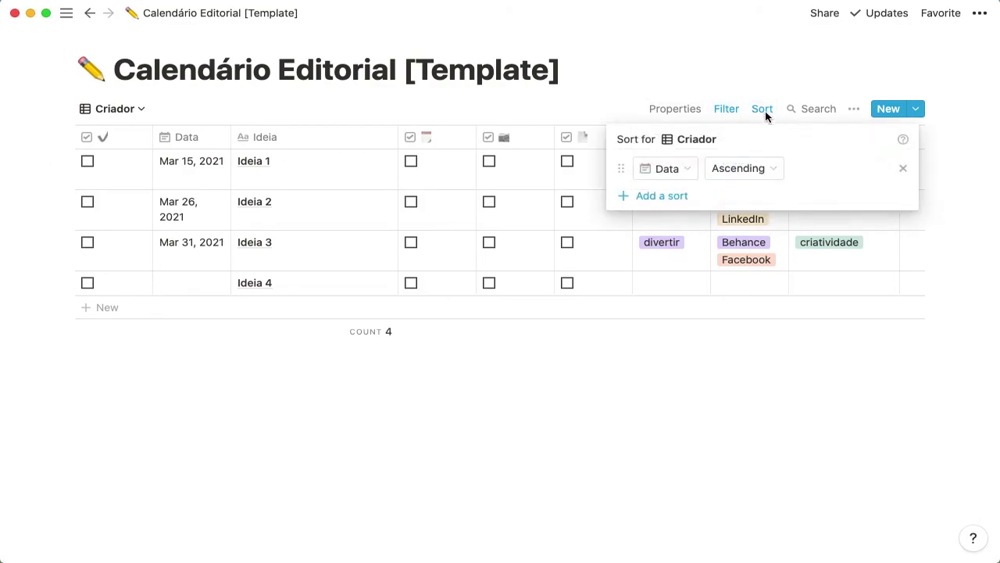
click(768, 110)
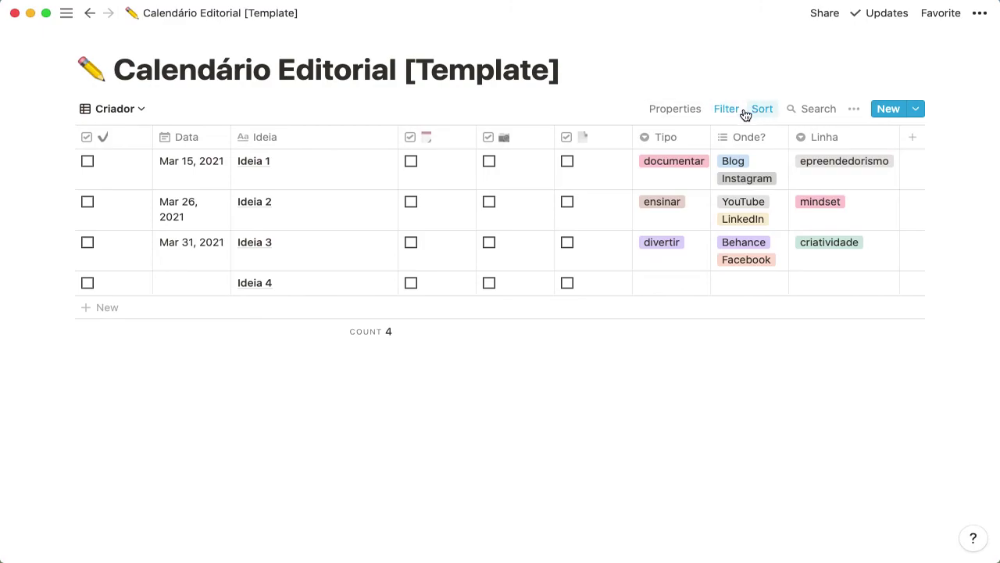
click(138, 108)
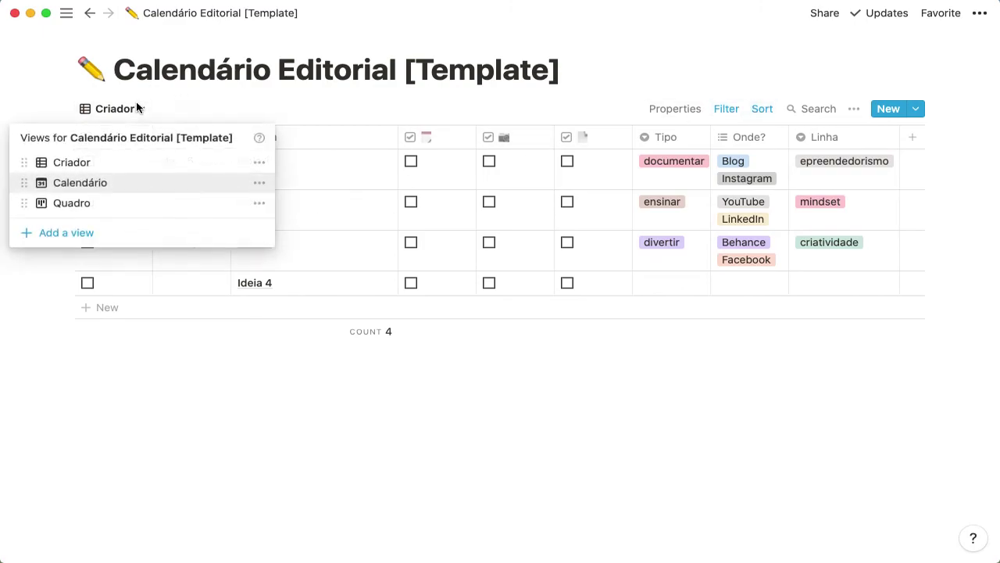
click(643, 76)
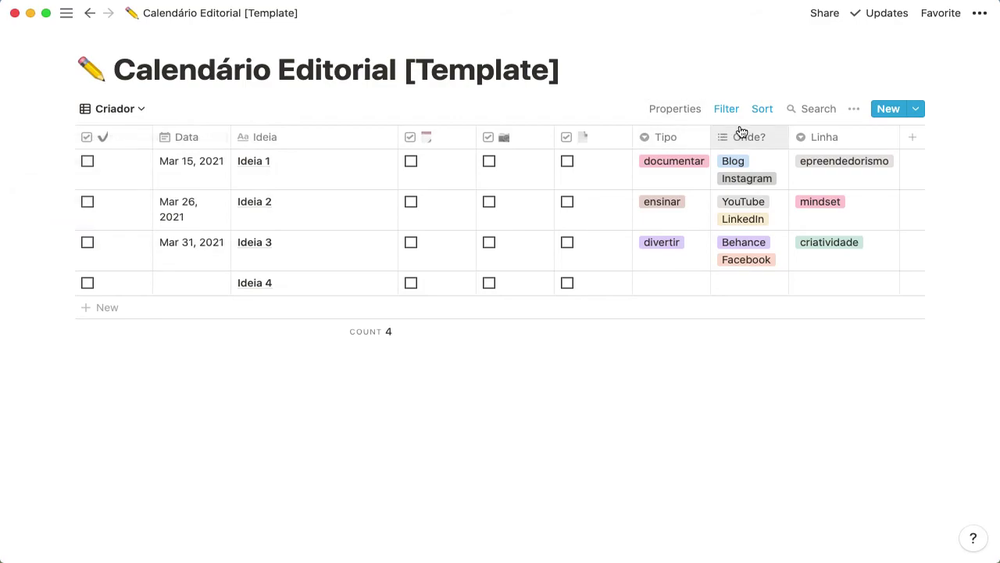
Duplicate the Criador view and change the copy's layout to Calendar
click(143, 111)
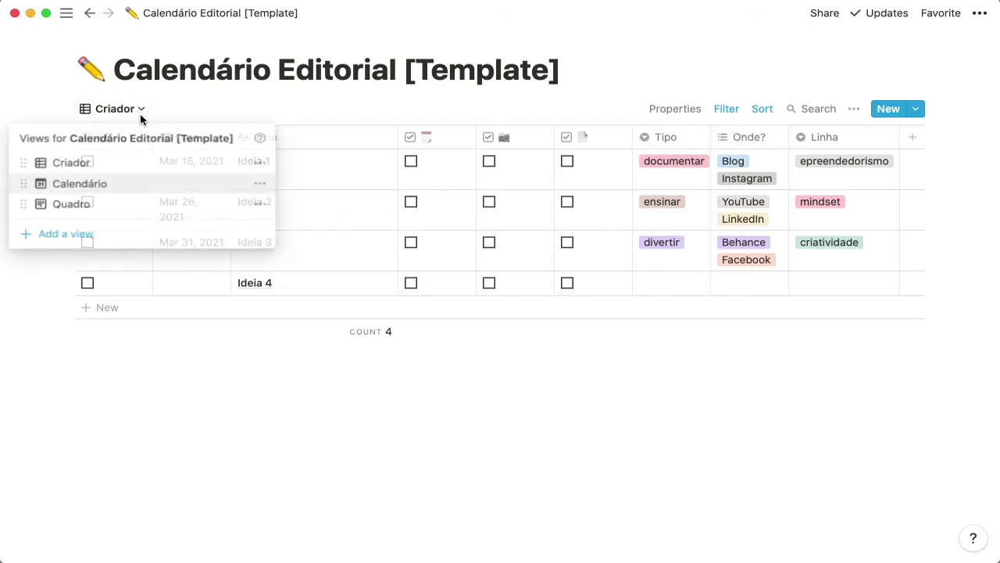
click(260, 164)
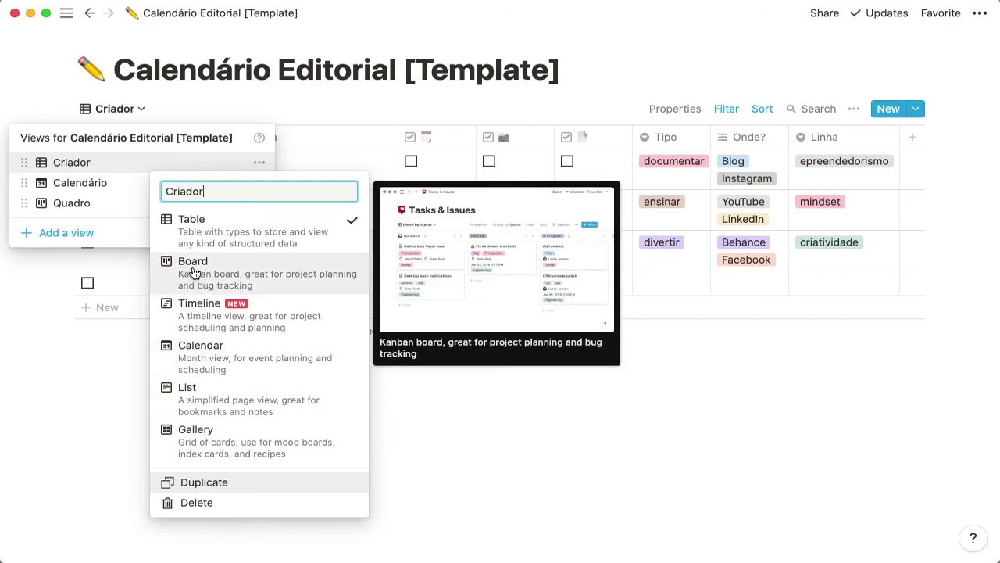
click(188, 485)
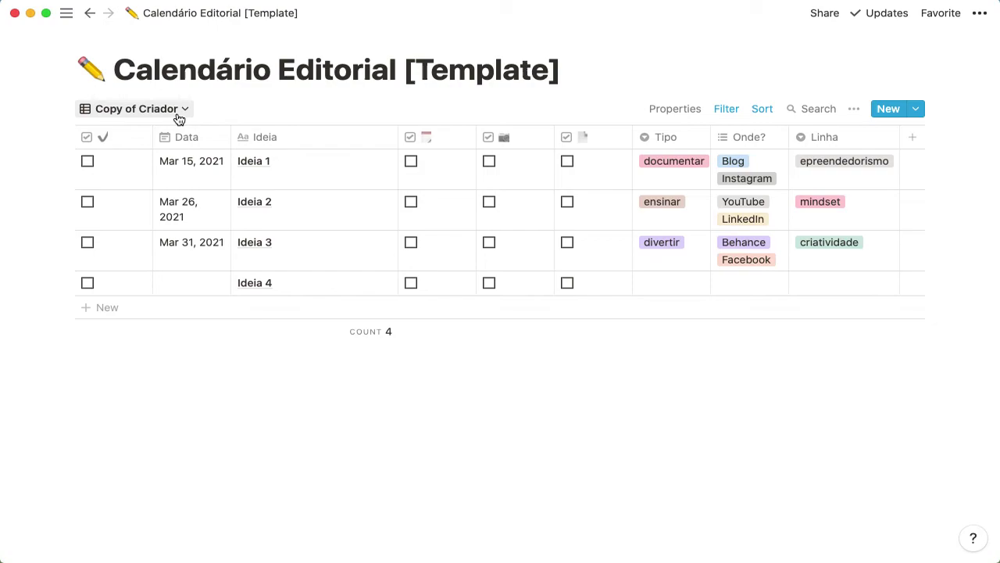
click(176, 112)
click(259, 186)
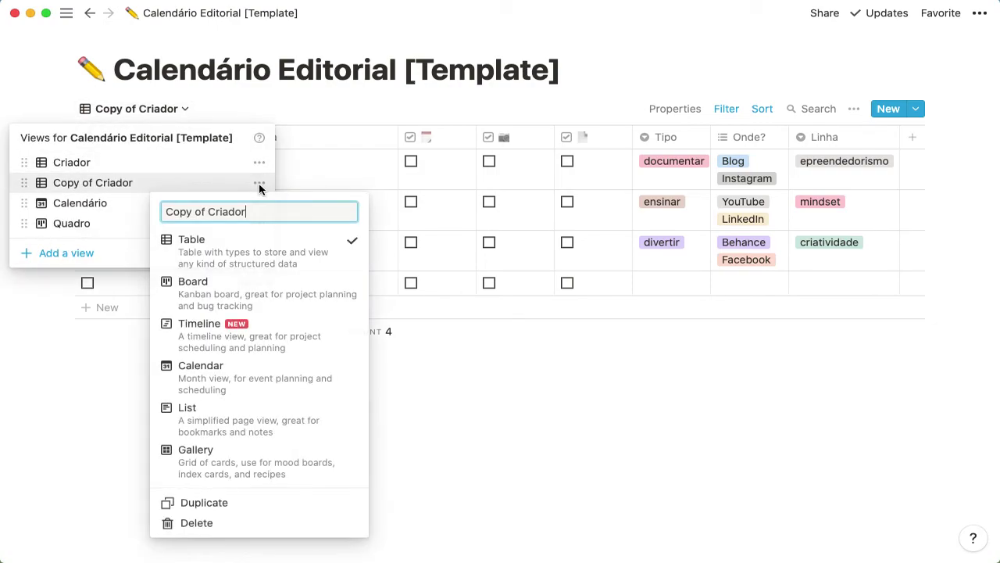
click(205, 377)
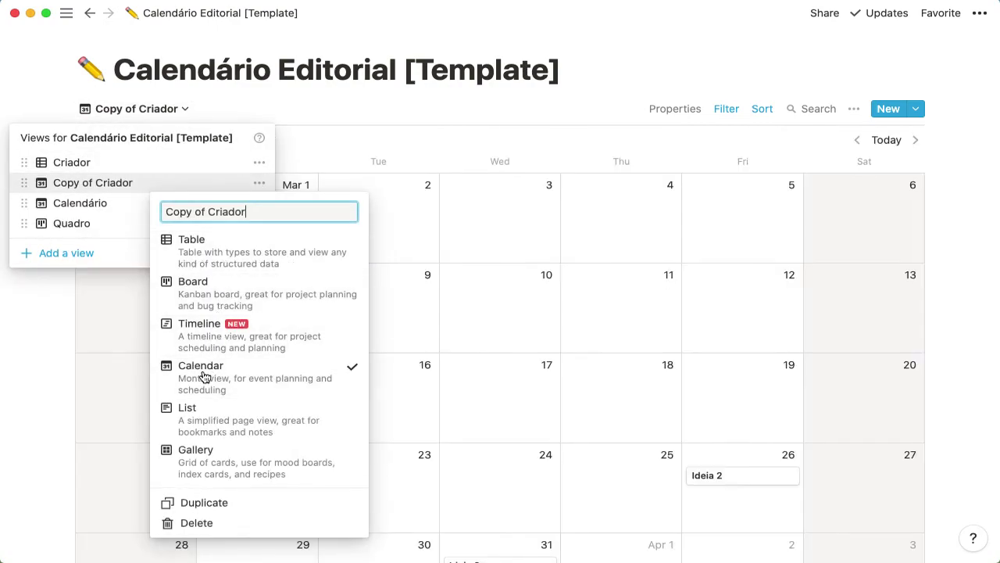
click(745, 92)
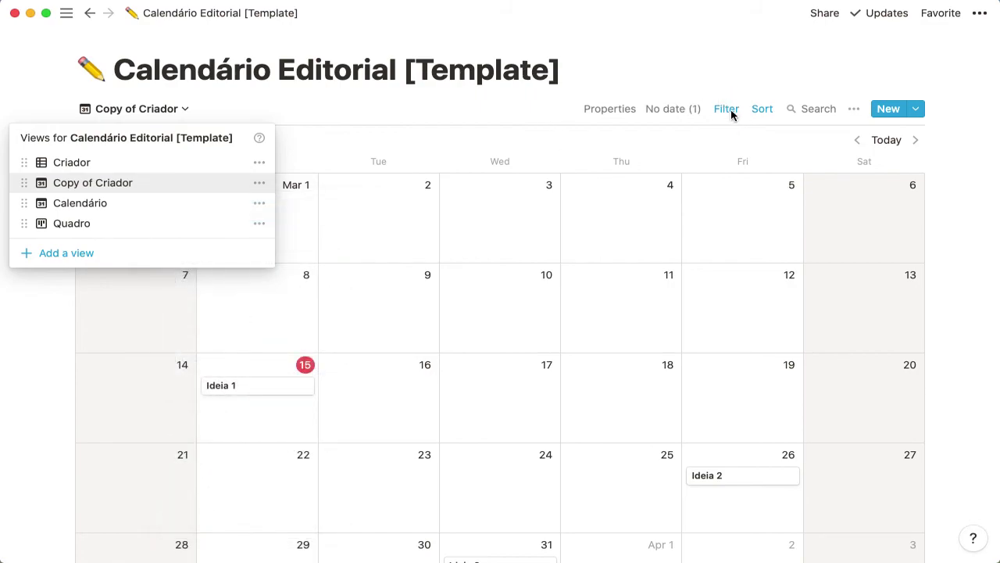
Check the filter and sort settings that the copied calendar view carries over from Criador
click(731, 112)
click(732, 111)
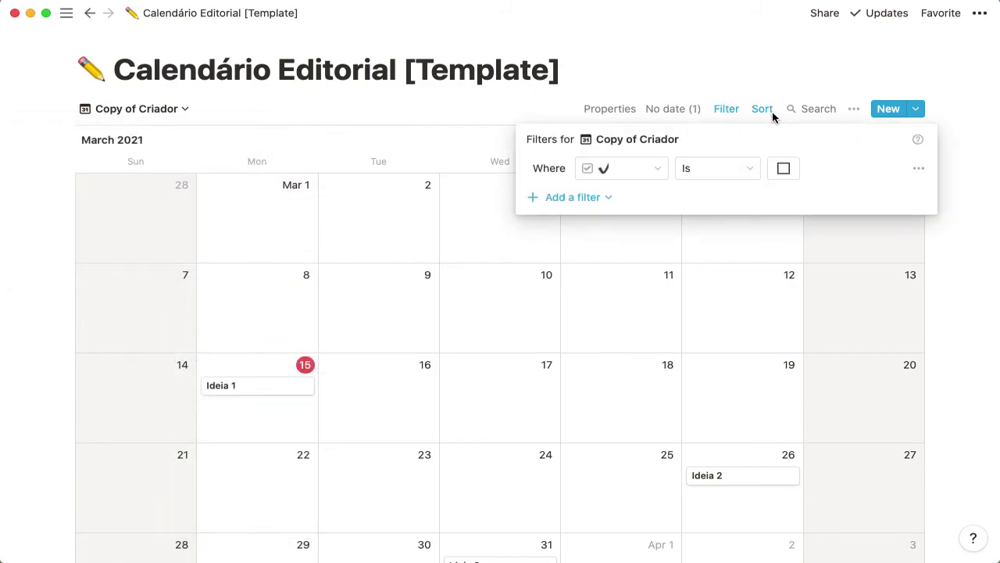
click(772, 116)
click(770, 115)
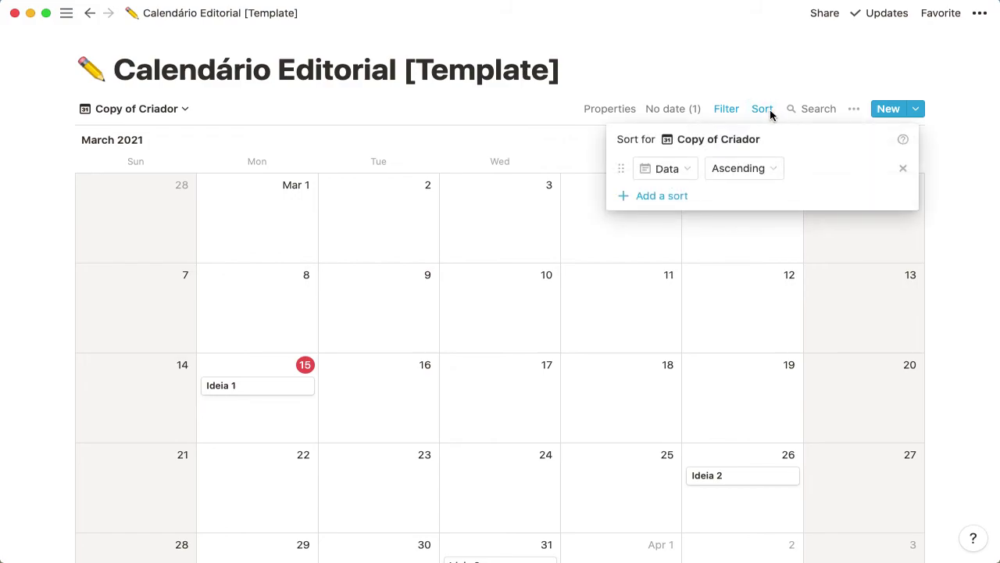
click(770, 114)
Delete the Copy of Criador view and confirm its removal
click(179, 109)
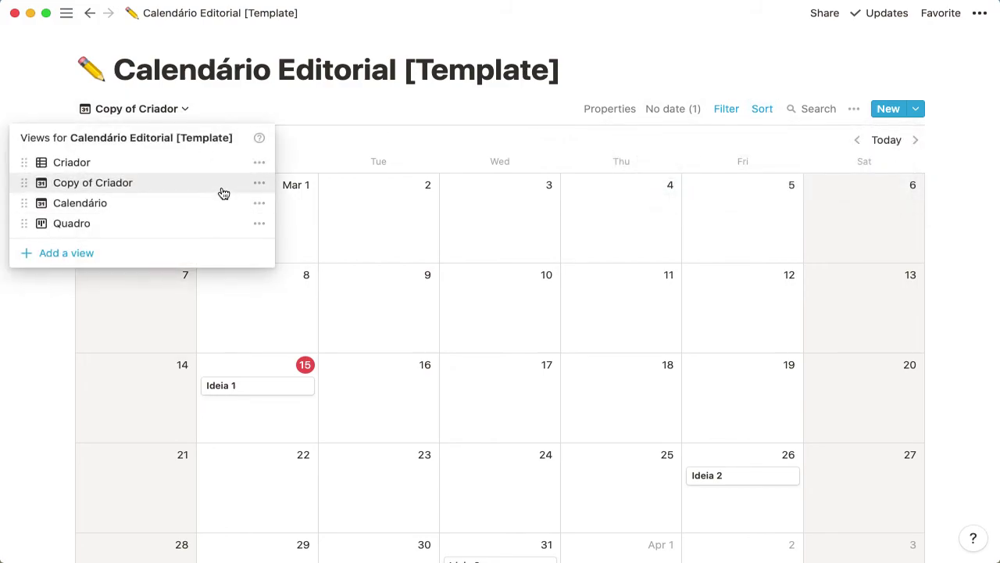
click(260, 184)
click(187, 521)
click(544, 293)
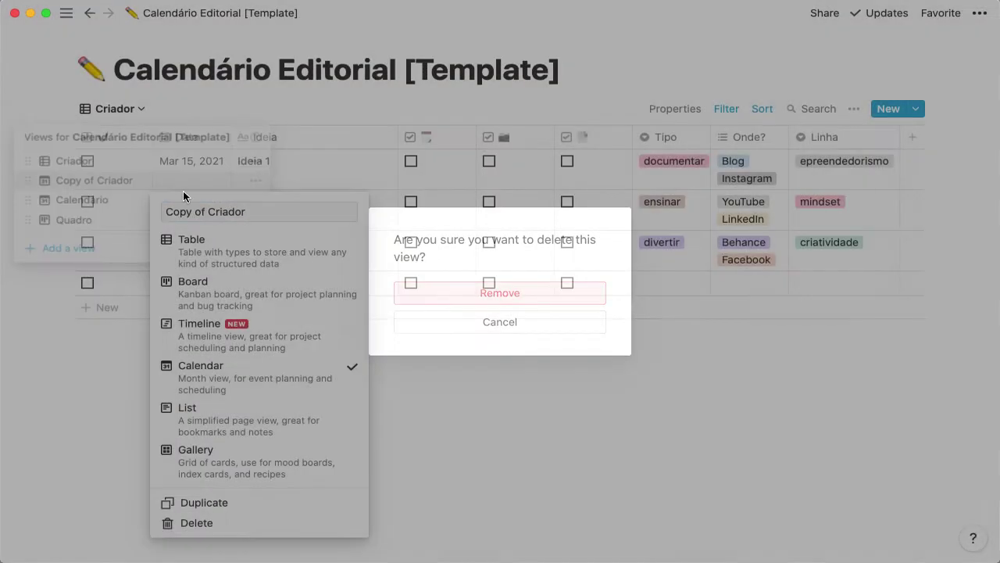
Switch to the Quadro board and look over its properties and the list of available views
click(135, 110)
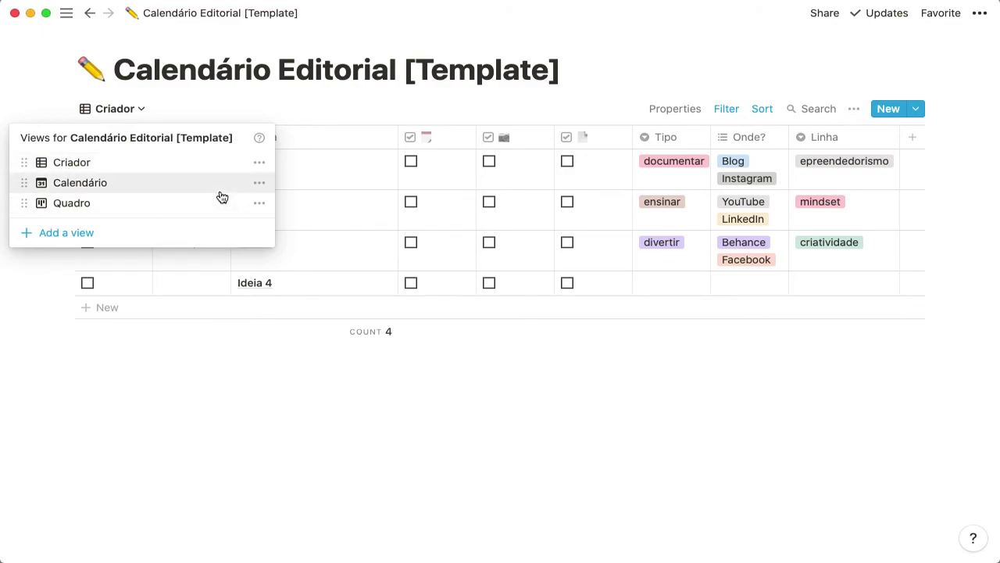
click(122, 211)
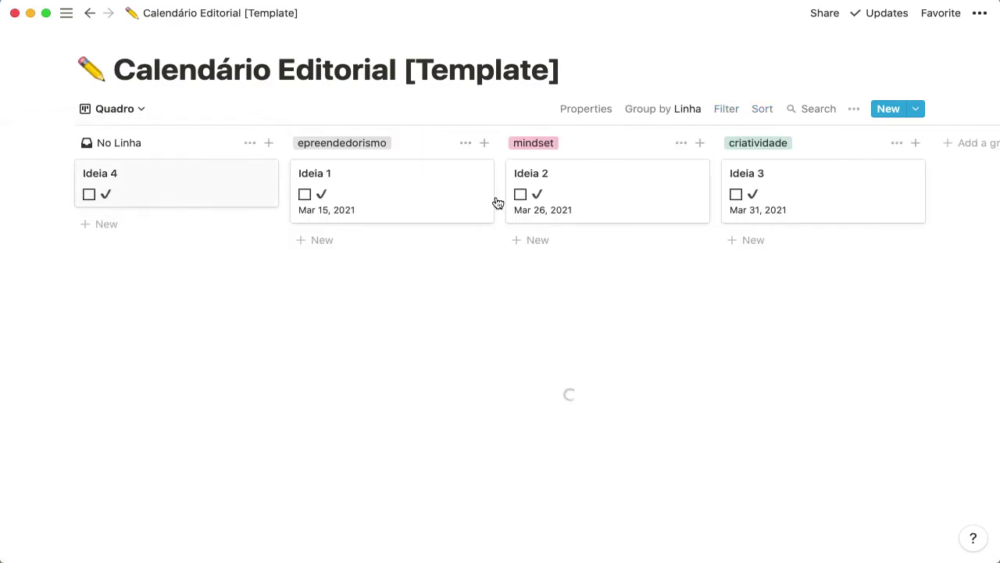
click(600, 113)
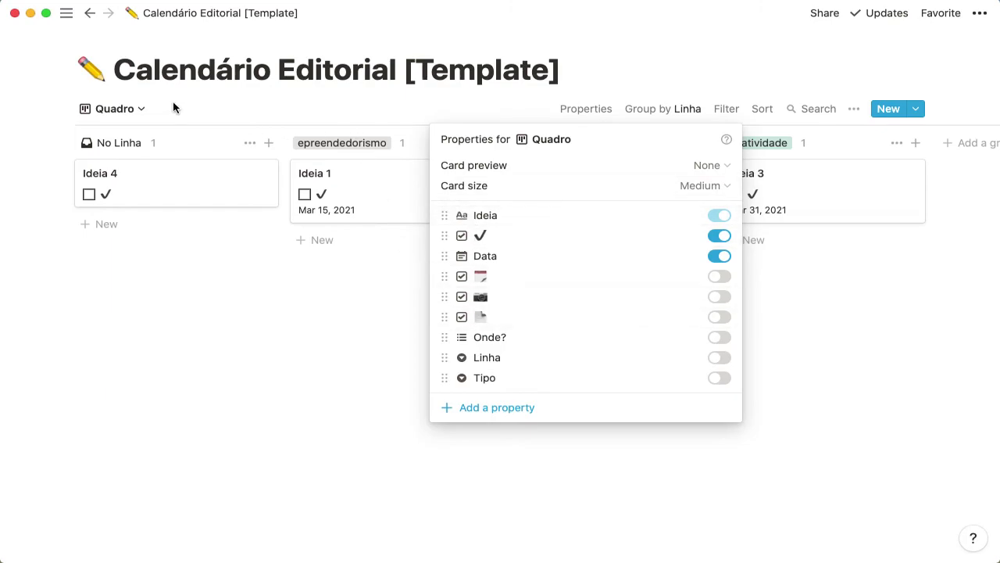
click(138, 110)
click(141, 113)
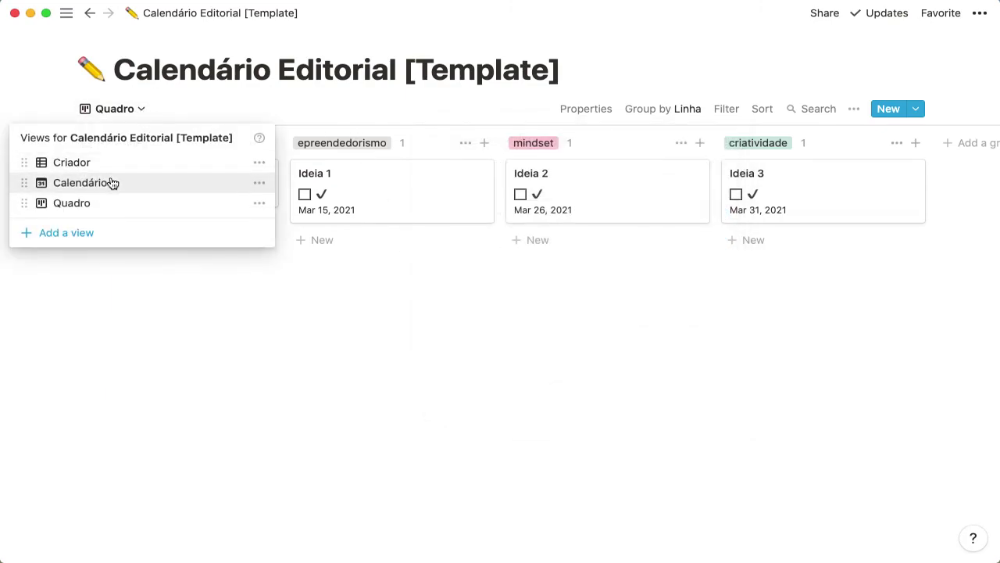
Switch to the Calendário view and open its property visibility settings
click(81, 183)
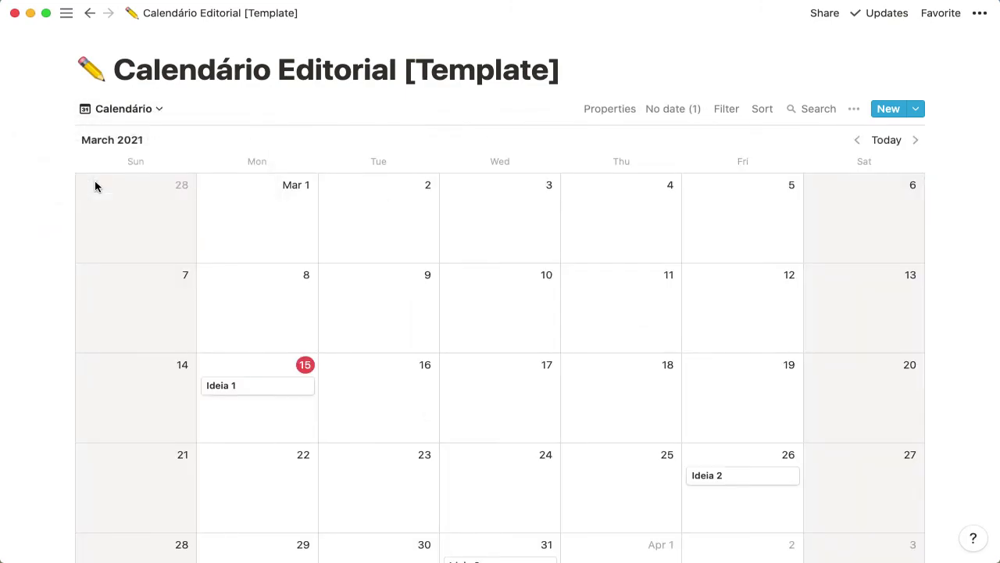
scroll(168, 426, down, 2)
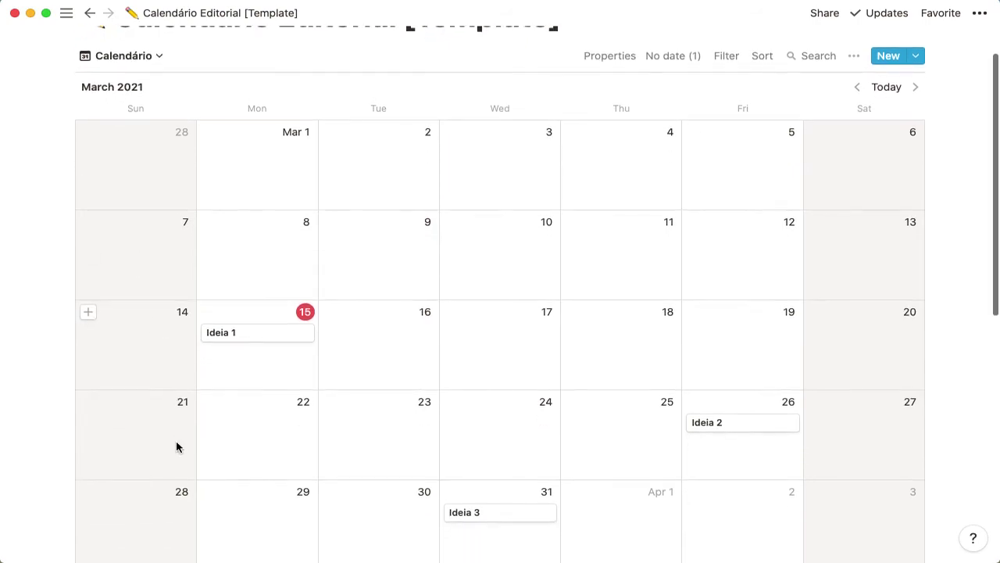
click(592, 61)
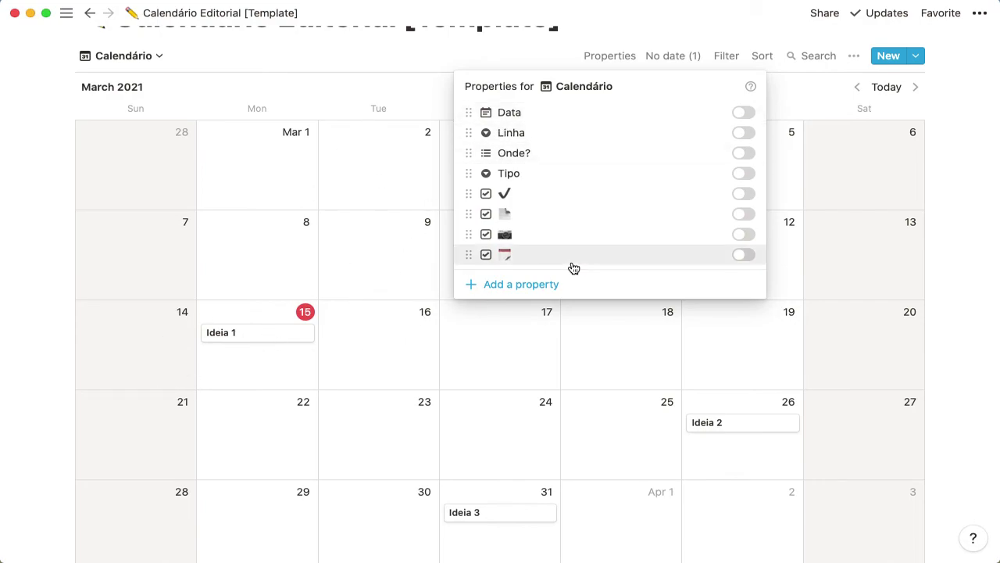
Try showing the four checkbox properties on the calendar cards, and hide them all again
click(744, 194)
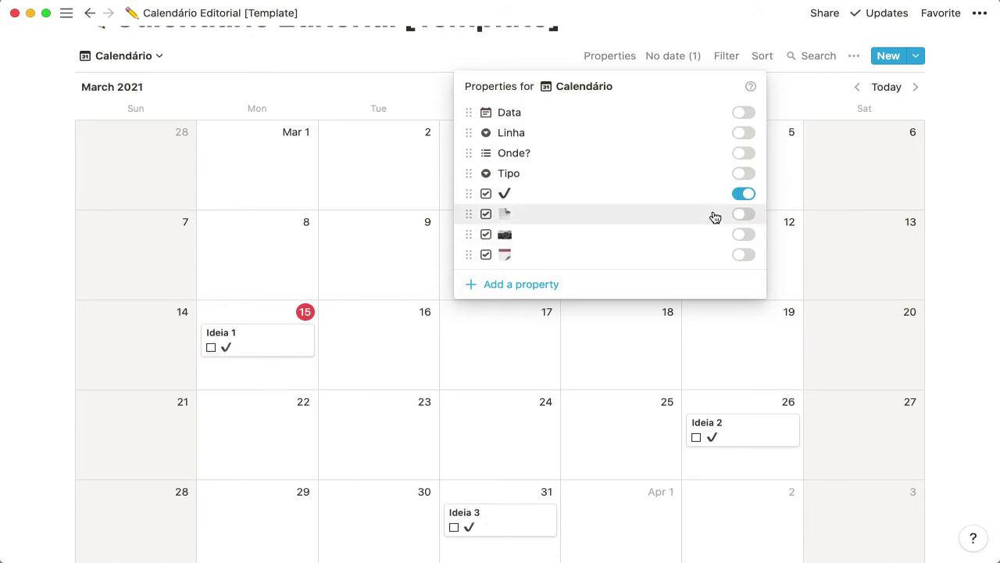
click(741, 214)
click(743, 236)
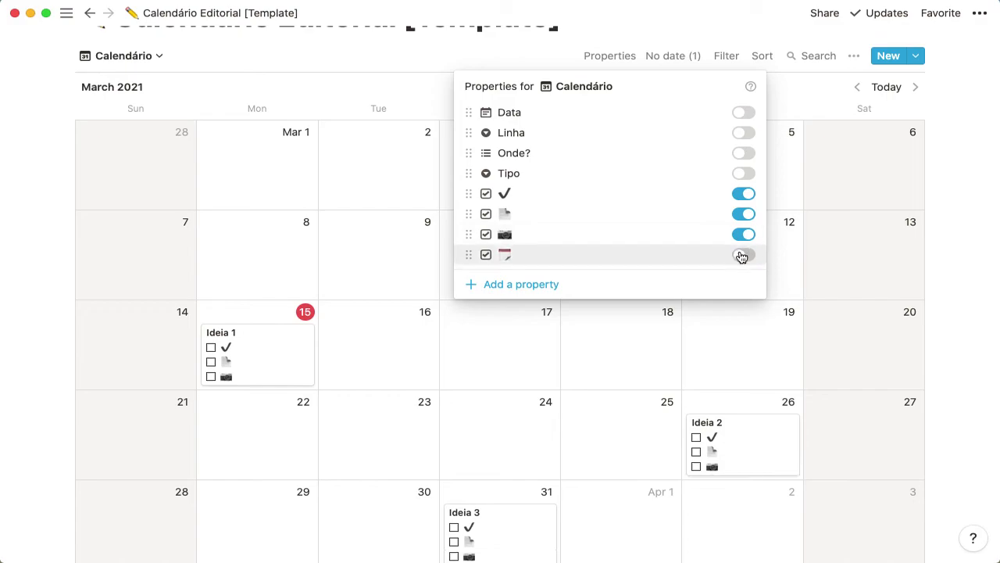
click(743, 254)
click(743, 194)
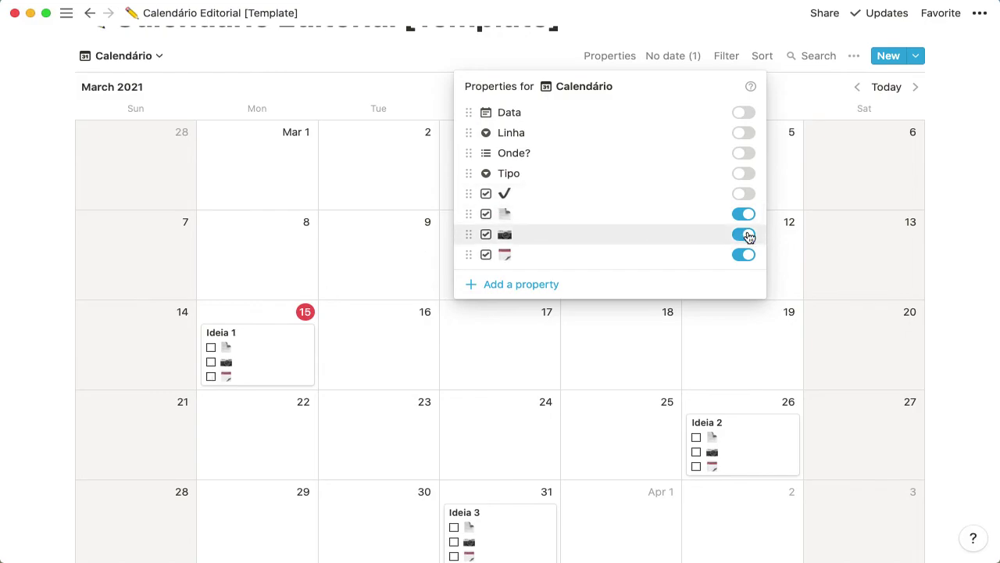
click(749, 256)
click(749, 234)
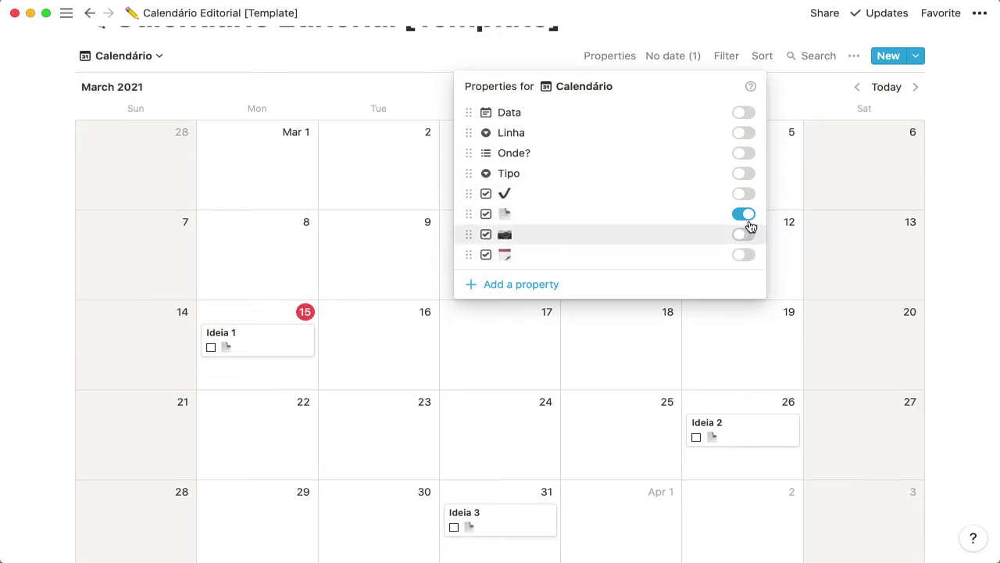
click(749, 217)
Show the Tipo property on the Calendário view's cards
click(745, 175)
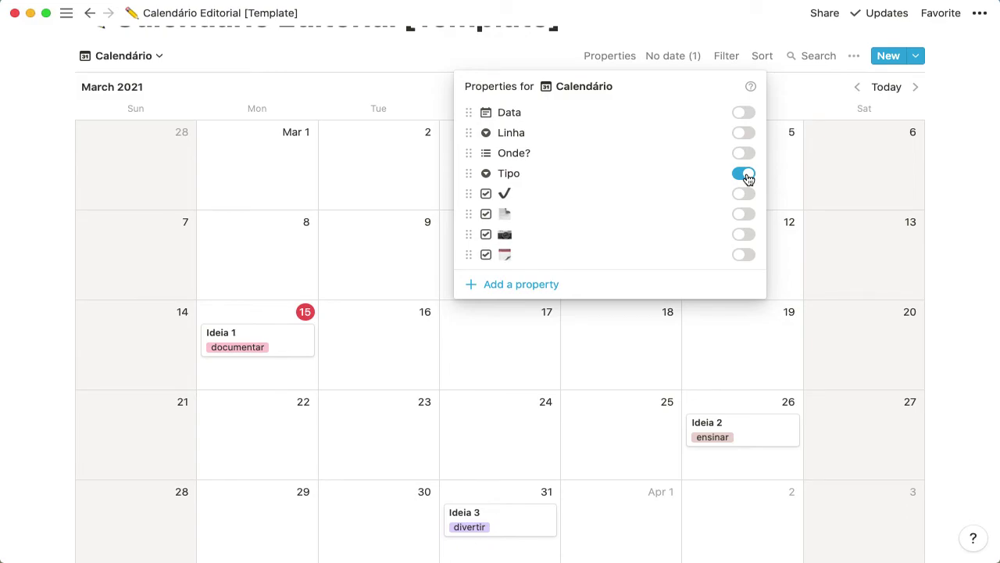
click(832, 91)
scroll(533, 191, up, 2)
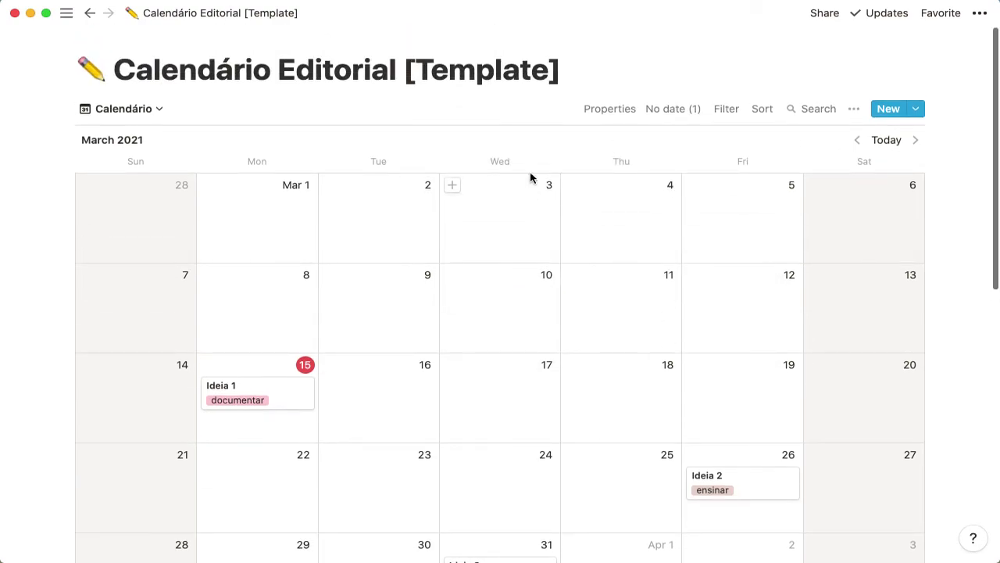
Switch to the Criador table view and duplicate it
click(156, 115)
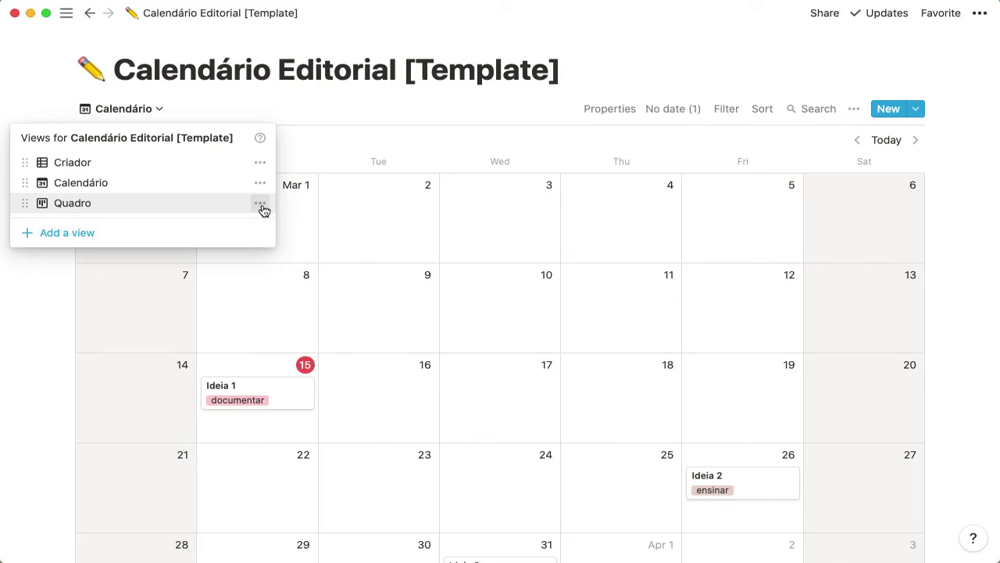
click(200, 228)
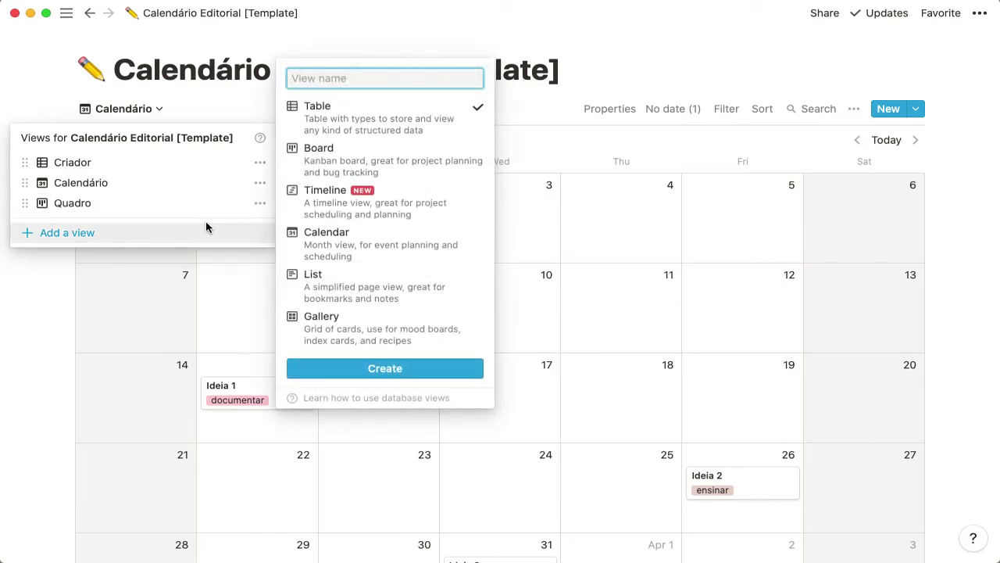
key(Escape)
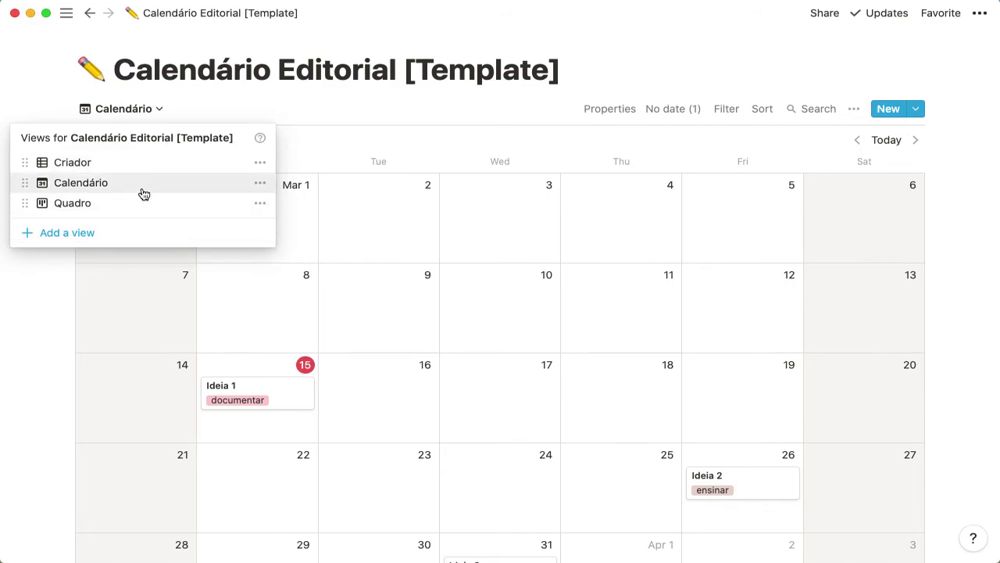
click(131, 172)
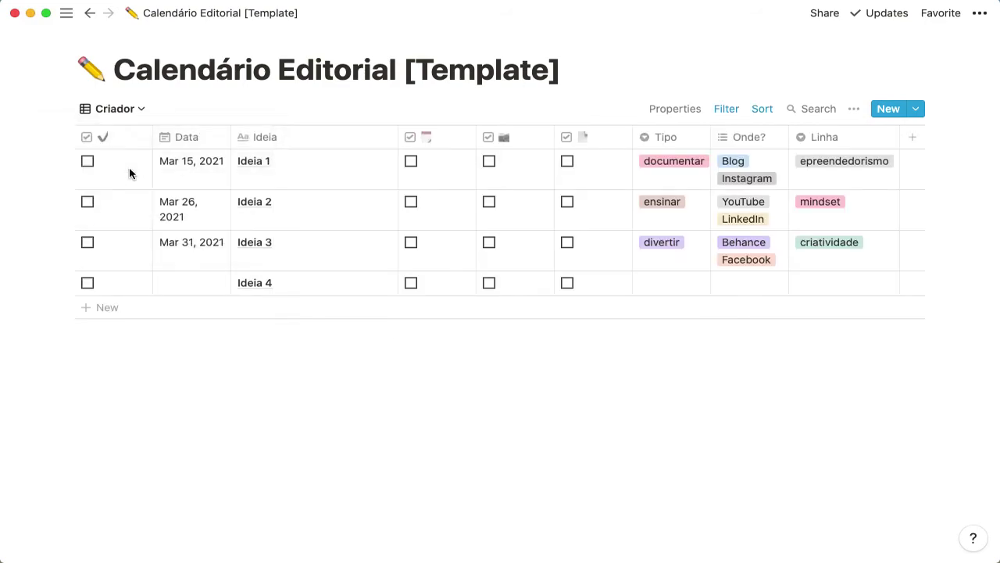
click(142, 111)
click(258, 163)
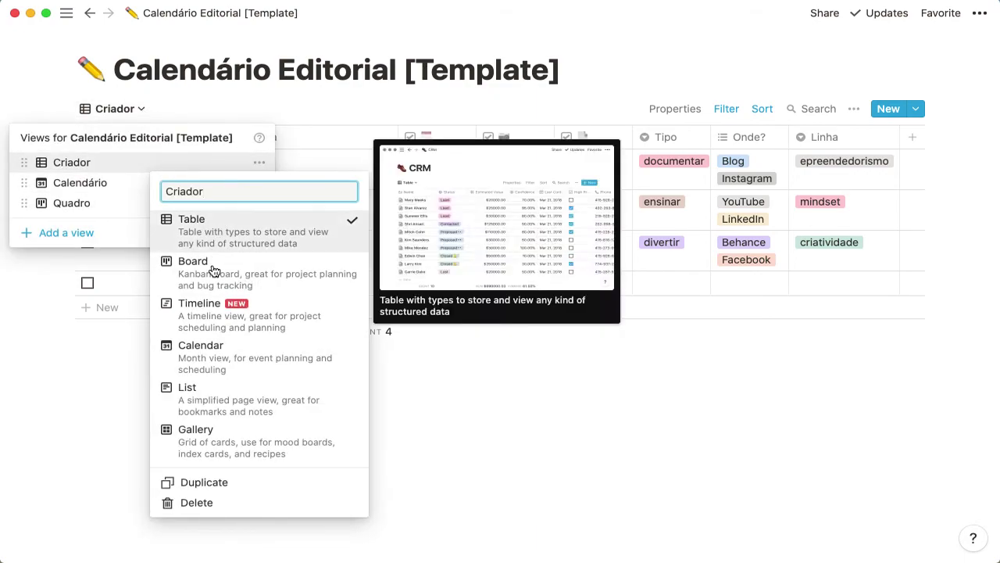
click(166, 481)
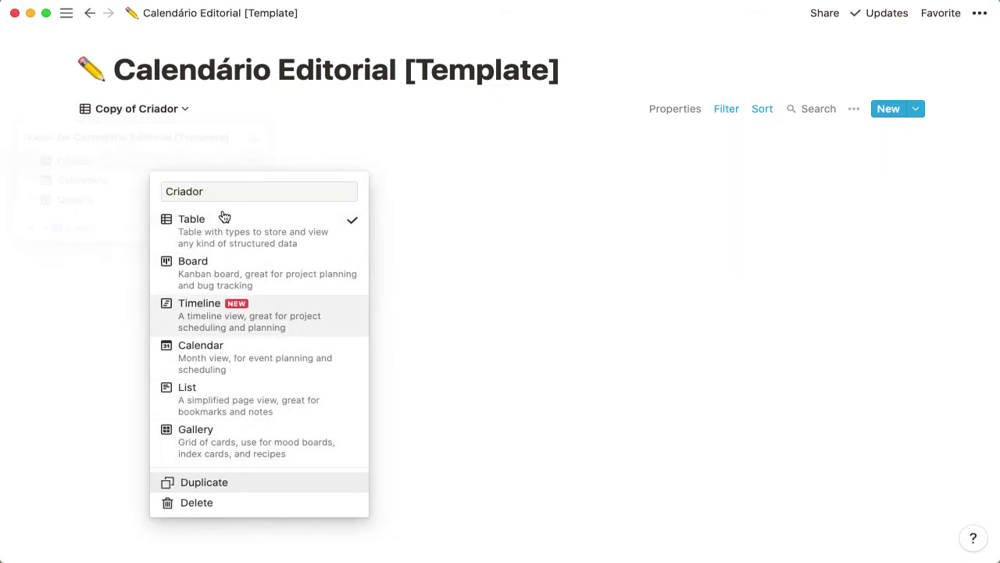
Rename the copied Criador view as Base de Dados
click(190, 109)
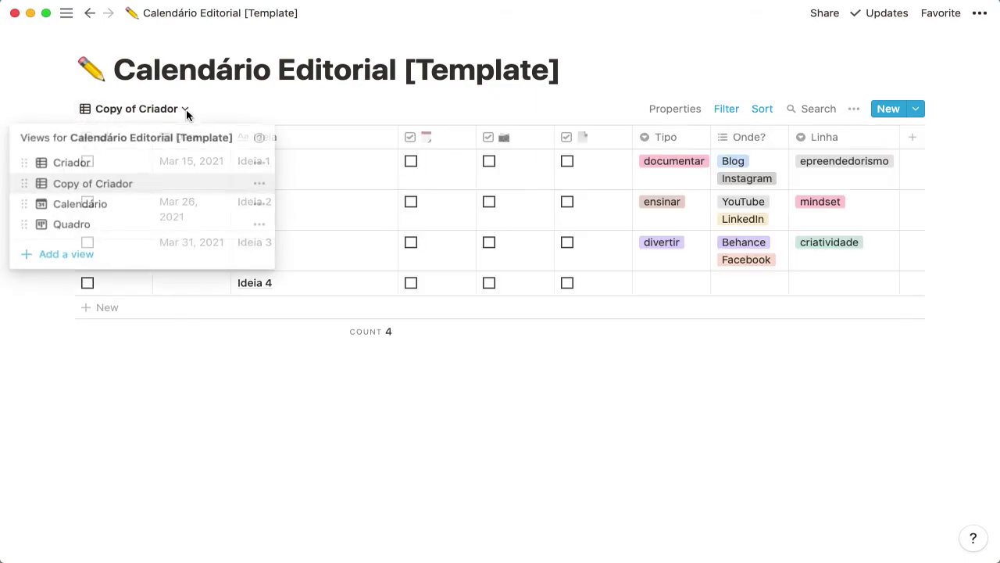
click(258, 184)
triple_click(261, 208)
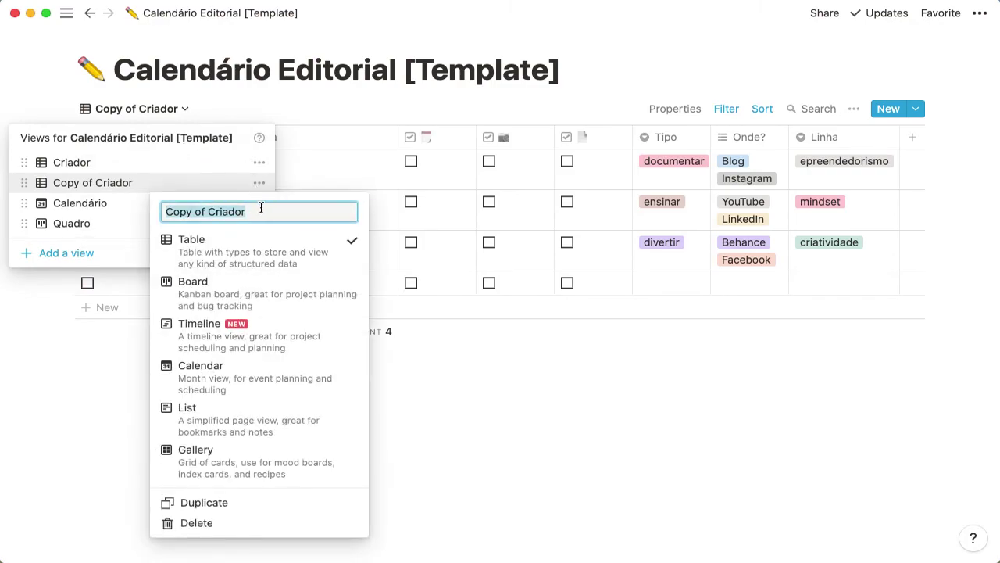
text(Base de D)
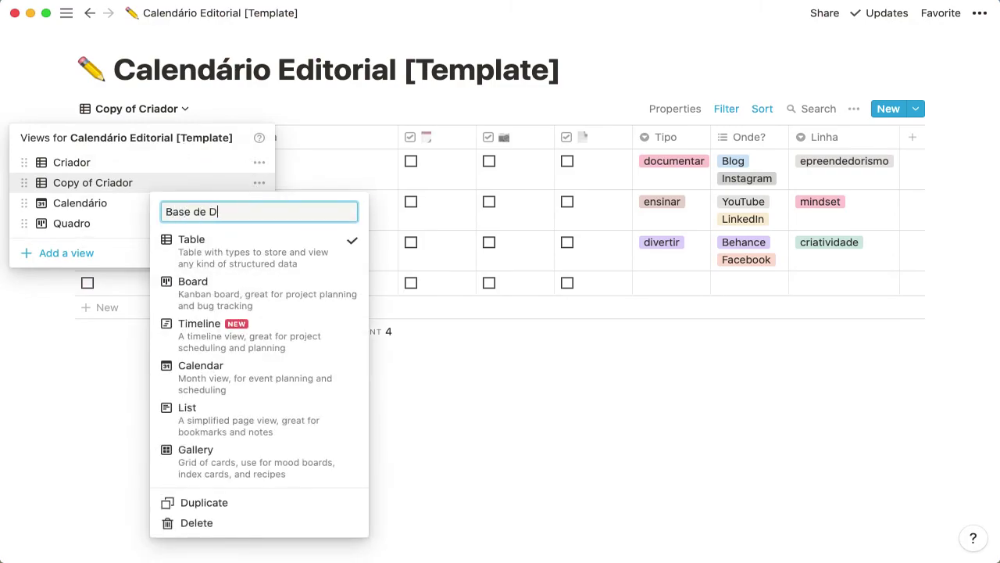
text(ados)
key(Return)
click(721, 91)
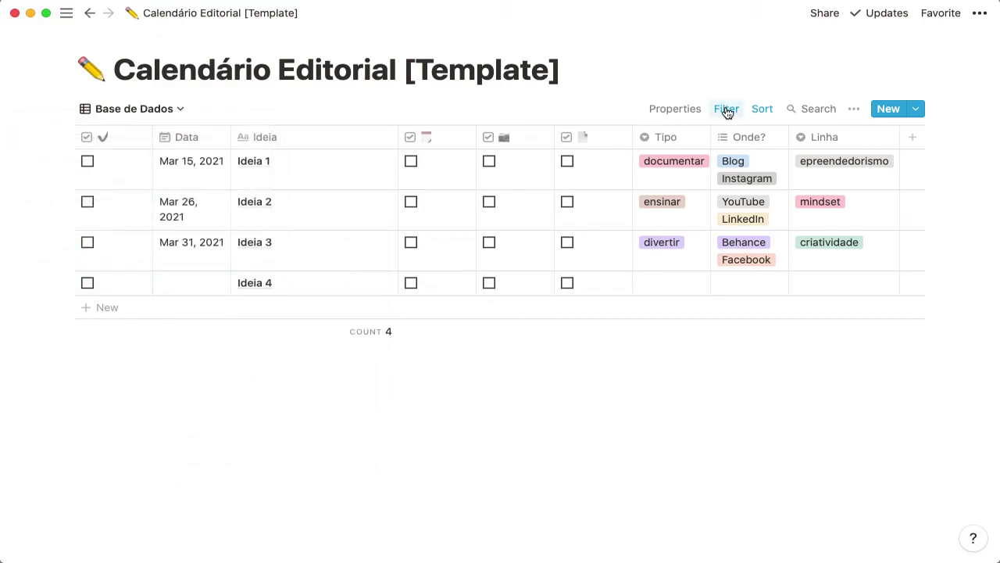
Remove the ✔ checkbox filter and the ascending Data sort from the Base de Dados view
click(726, 109)
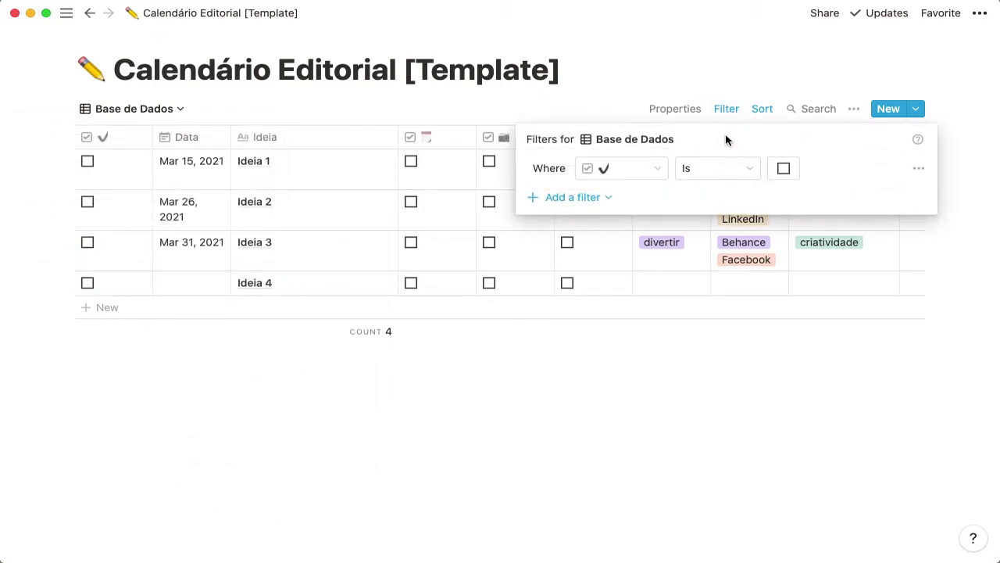
click(919, 169)
click(908, 195)
click(764, 109)
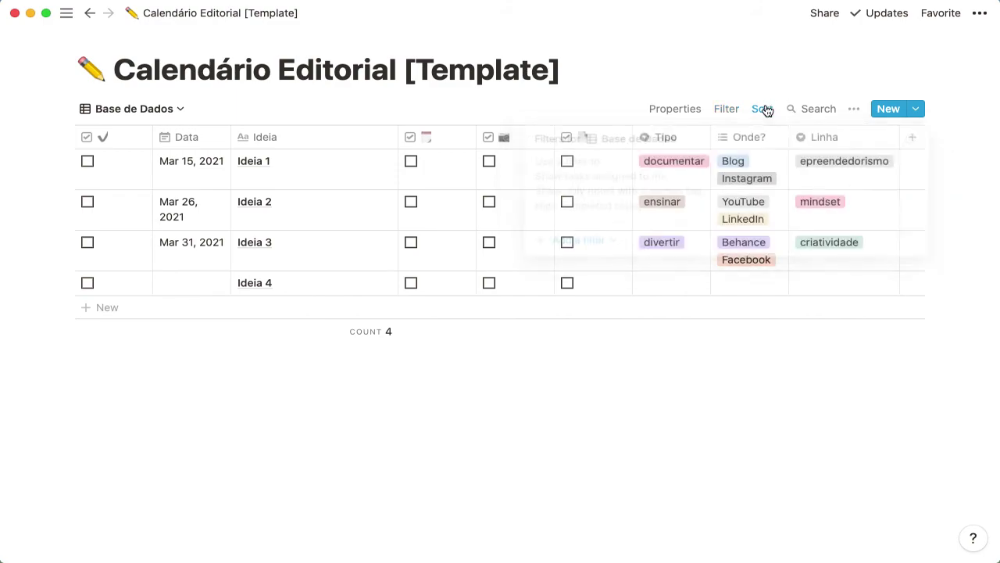
click(766, 110)
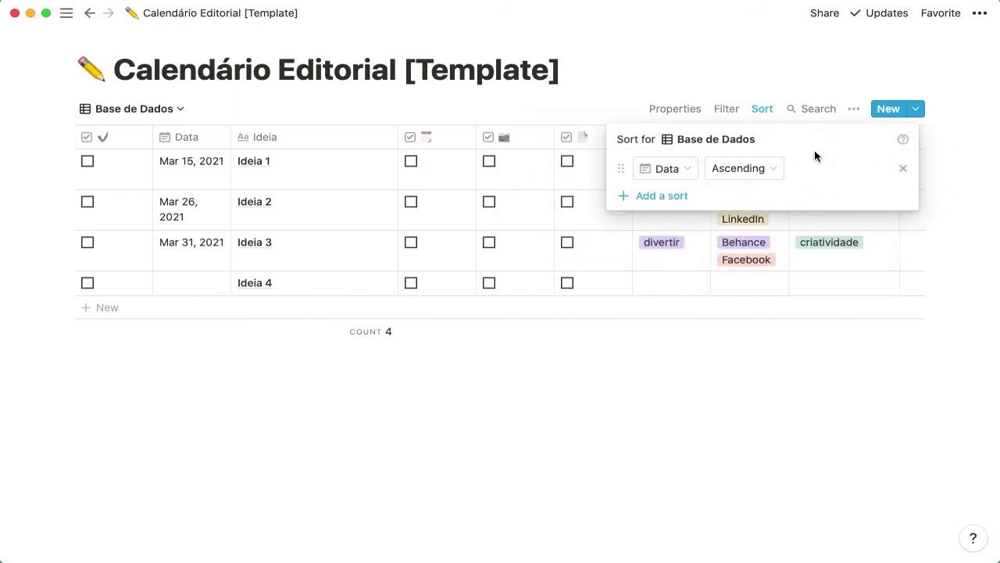
click(898, 167)
click(645, 77)
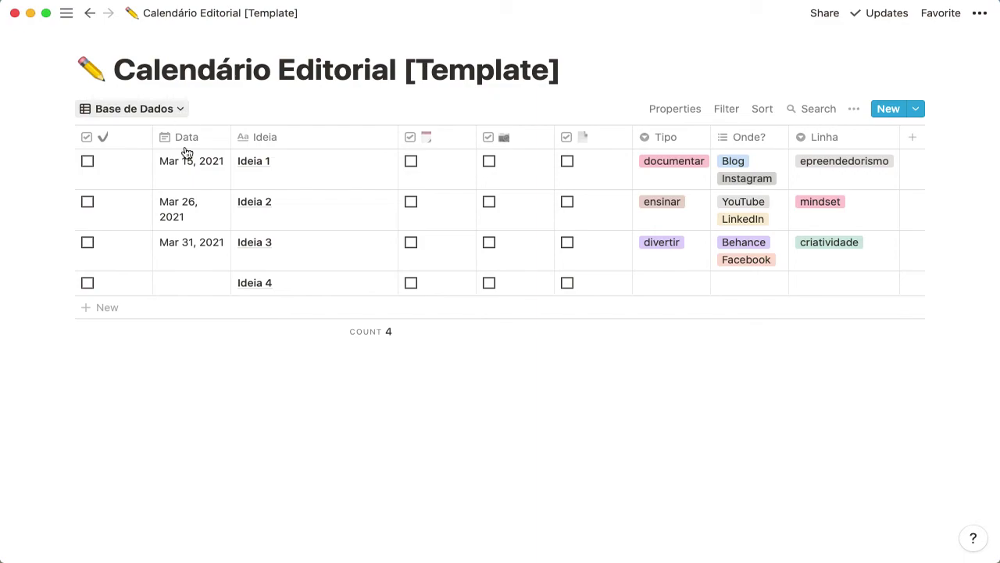
Return to the Criador view and mark Ideia 1 as done in the ✔ column
click(175, 113)
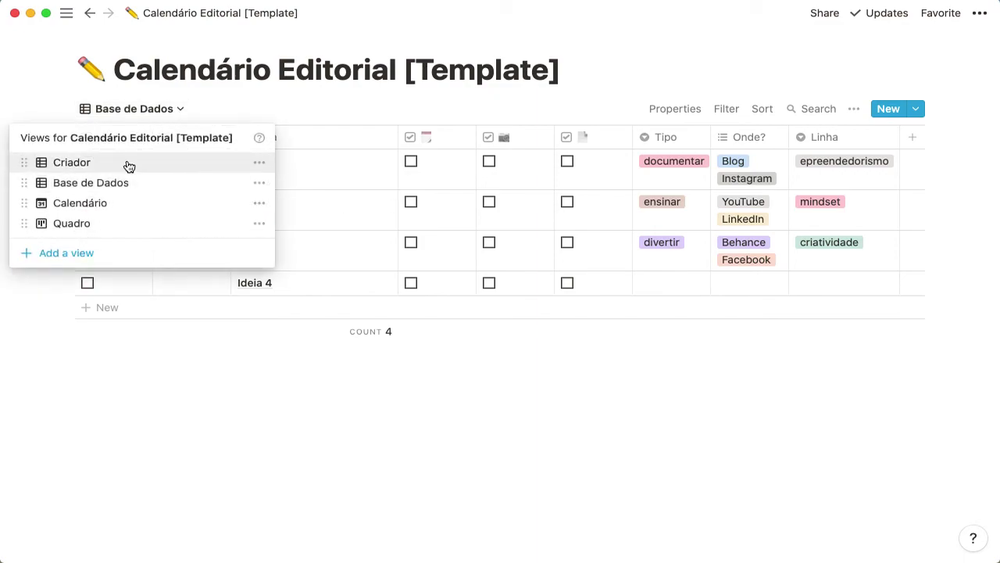
click(129, 167)
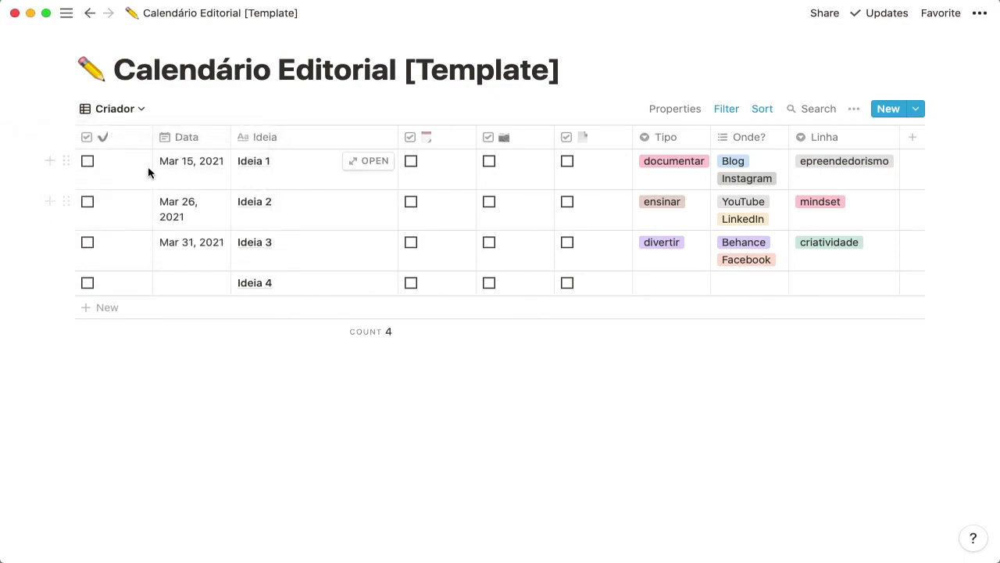
click(88, 162)
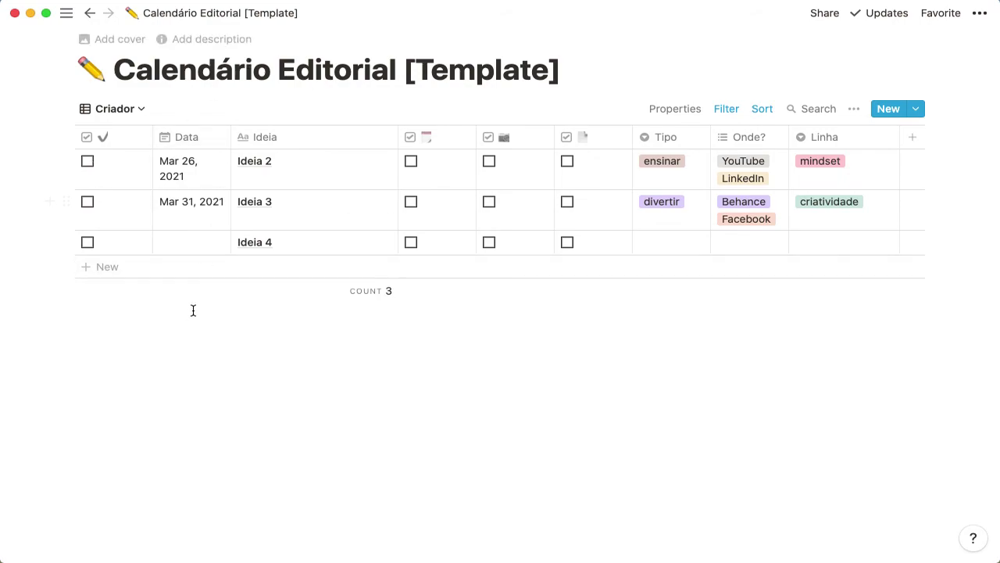
Compare how the completed Ideia 1 is handled in the Base de Dados and Criador views
click(138, 109)
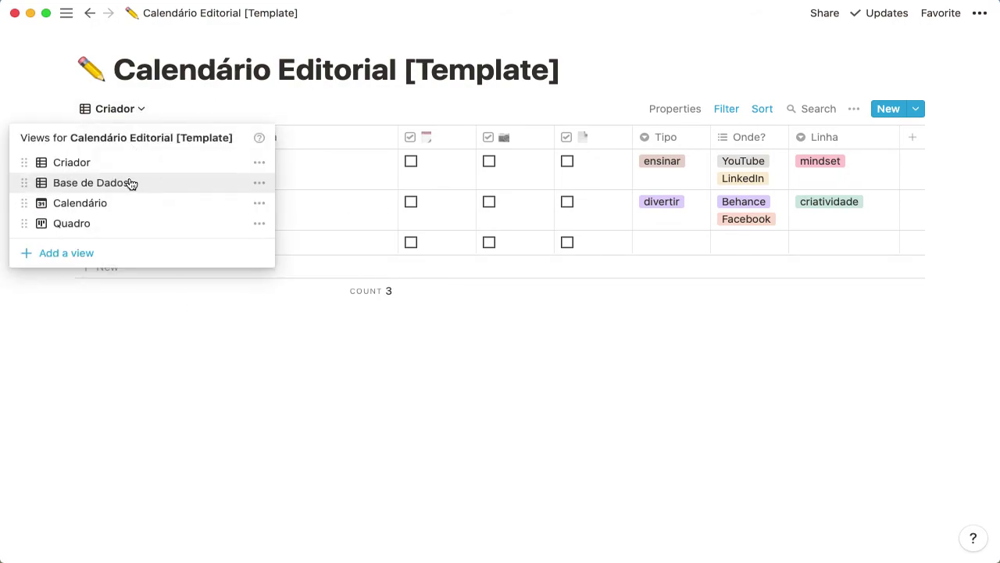
click(130, 183)
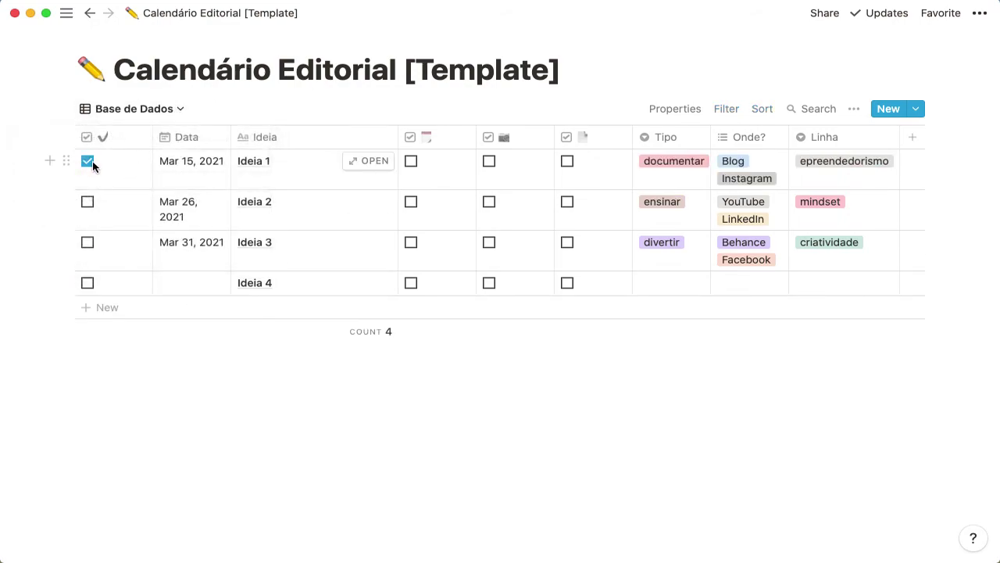
click(168, 112)
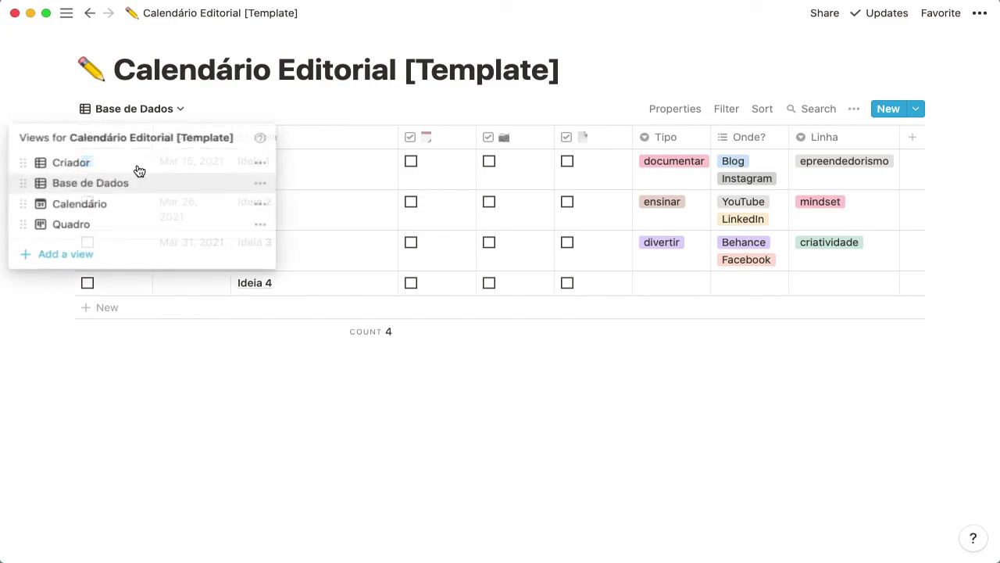
click(107, 168)
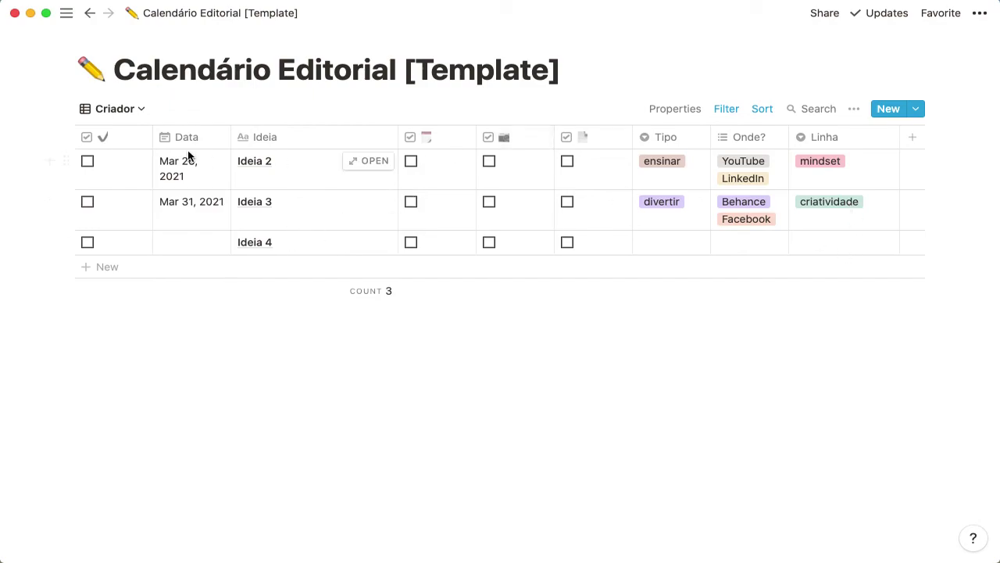
Switch to the Quadro board, open the Ideia 1 card and review its properties and page body
click(110, 110)
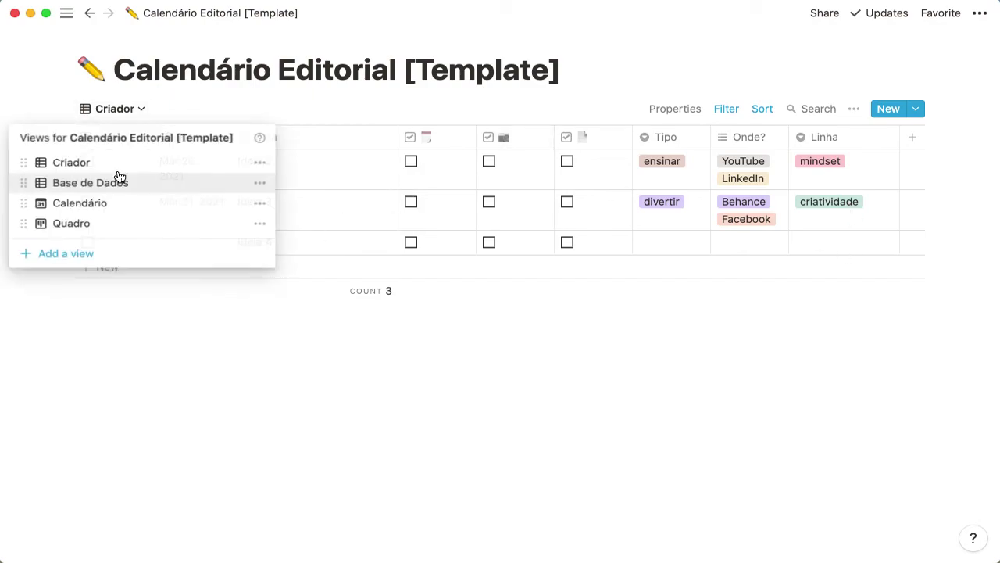
click(117, 225)
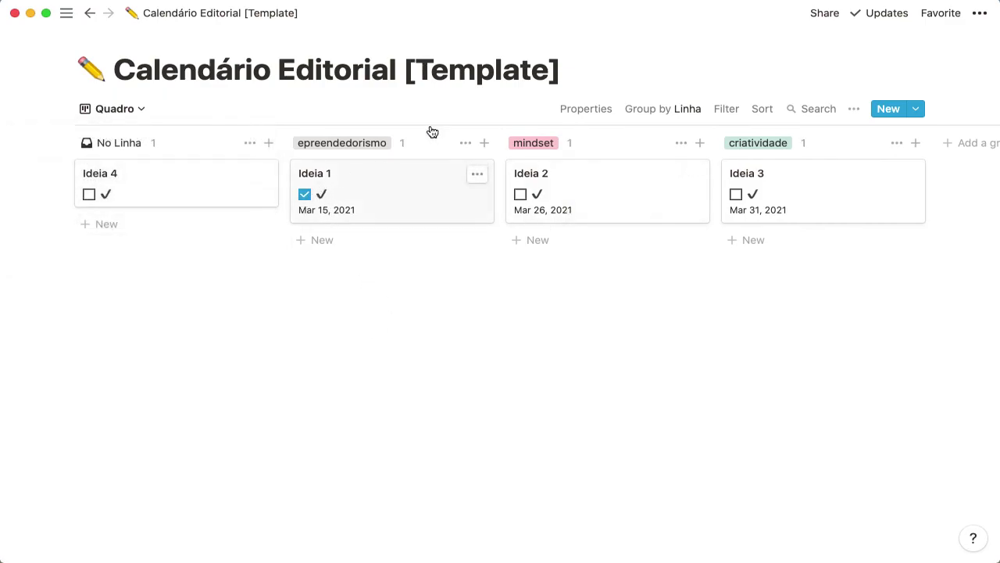
click(390, 198)
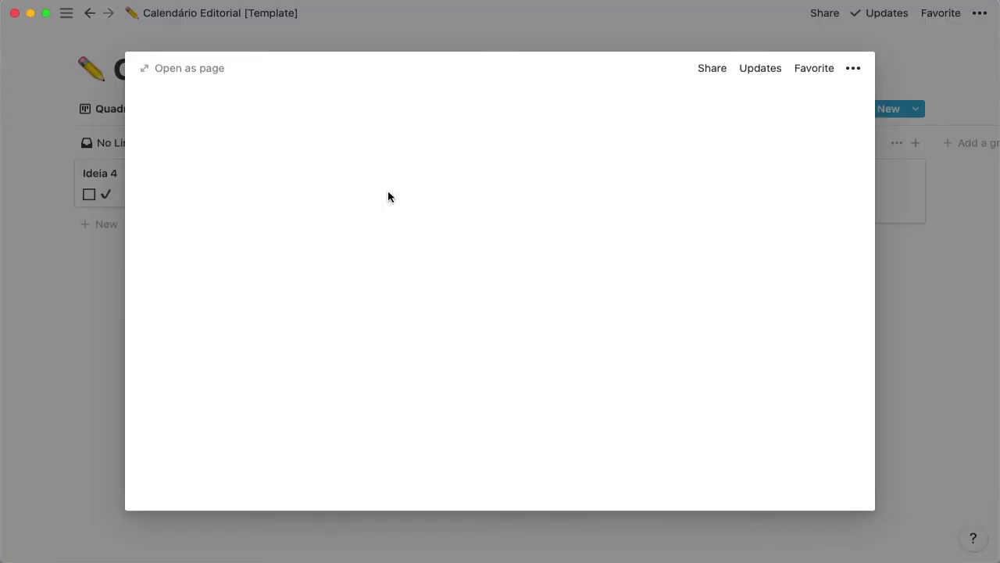
scroll(375, 281, down, 2)
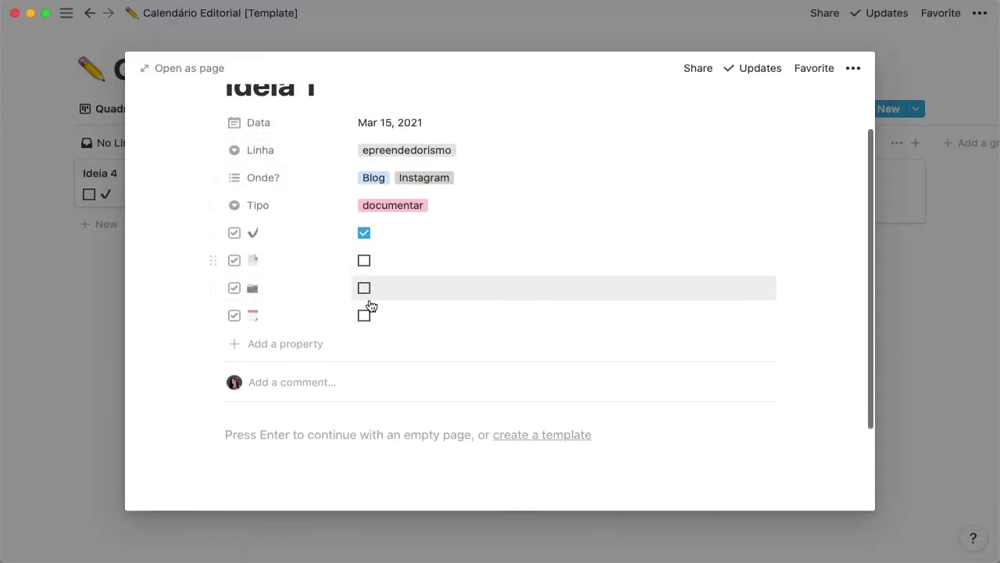
scroll(395, 313, down, 2)
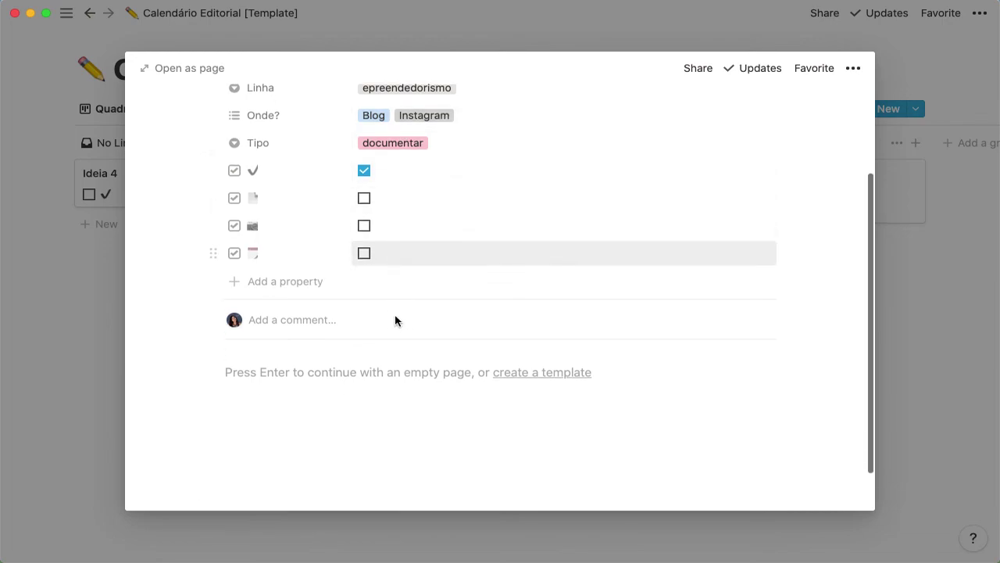
Try out the Ideia 1 page body with two lines of sample text, clear them and close the card
click(310, 419)
text(hsgsh)
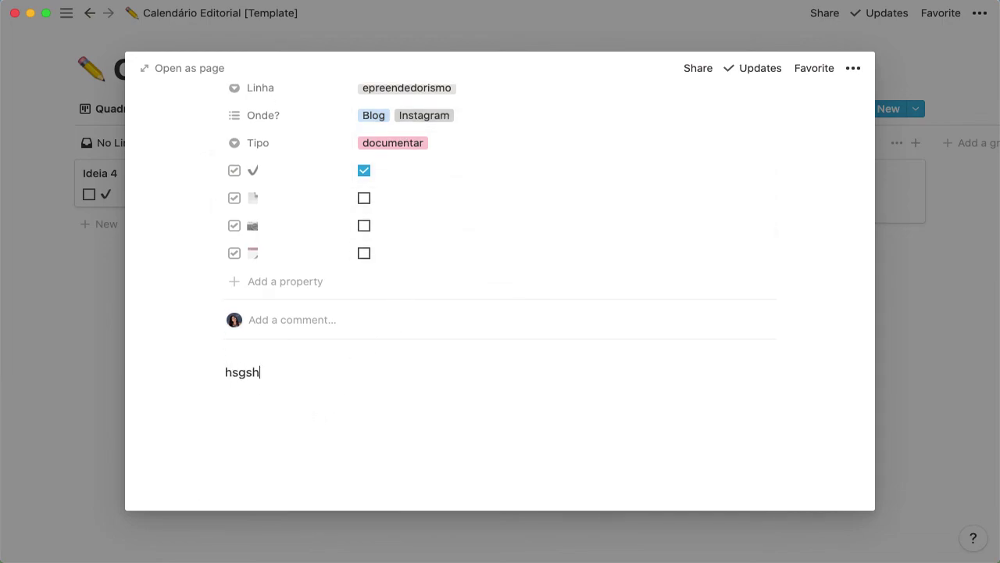
text(jshdkdhsblajsdhaslda)
key(Return)
text(jdgahskdbaks)
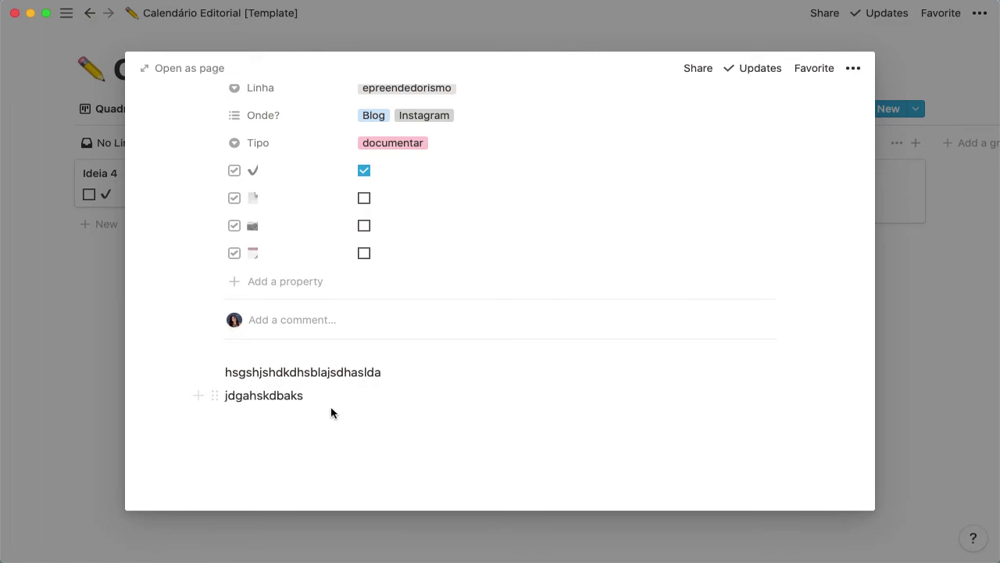
key(super+a)
key(BackSpace)
key(super+a)
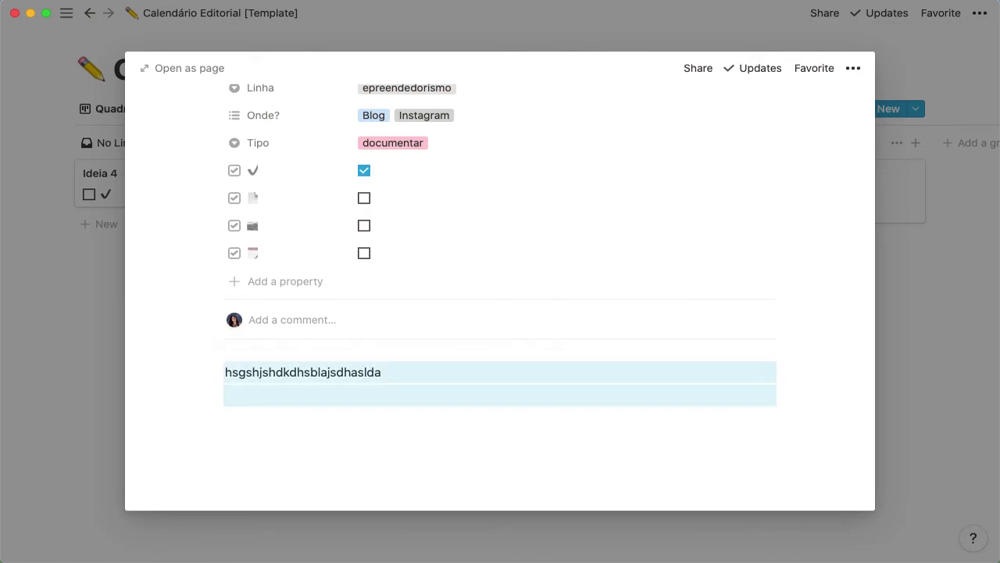
key(BackSpace)
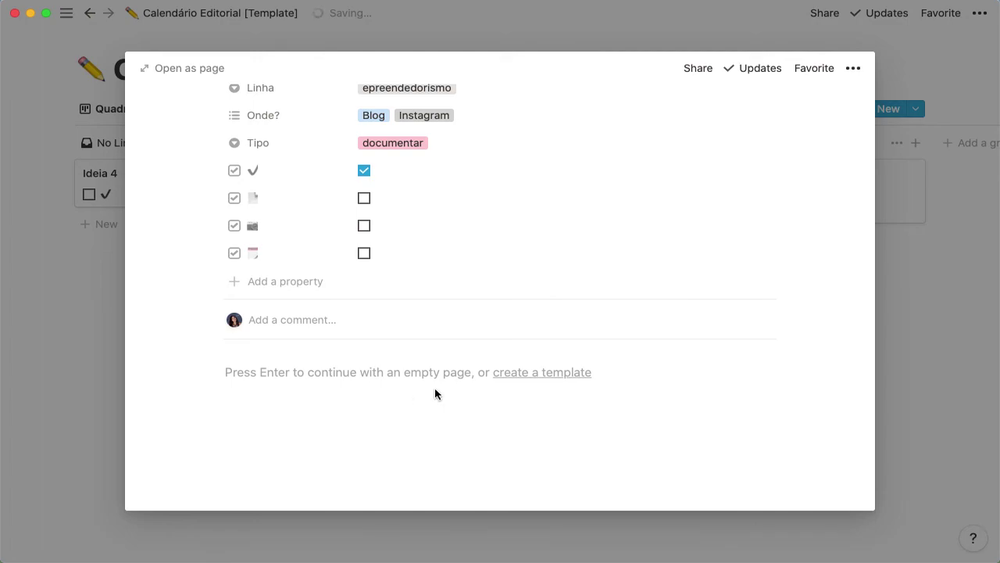
scroll(549, 403, up, 4)
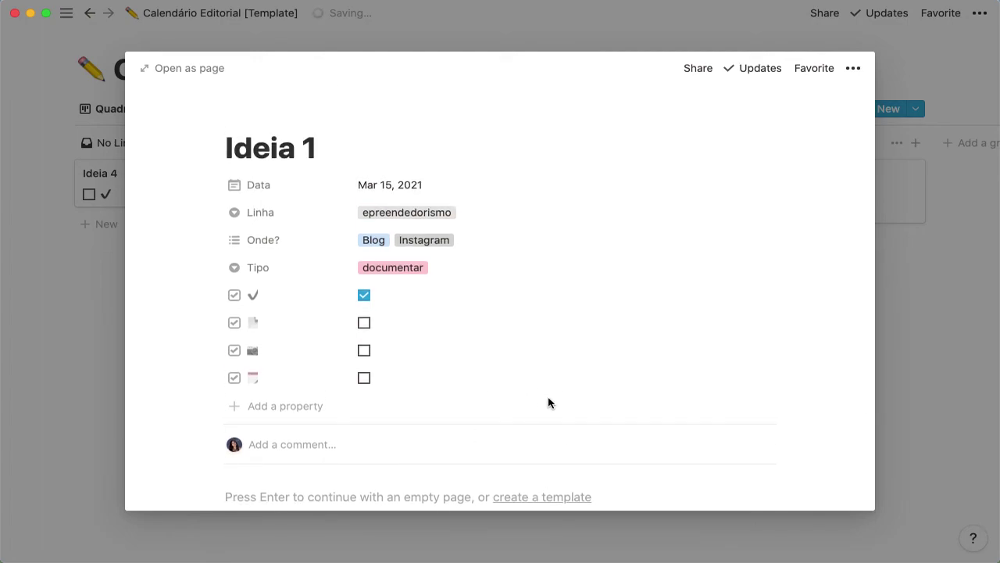
click(921, 65)
Switch to the Calendário view and review the Ideia 1 page opened from its March 15 entry
mouse_move(347, 527)
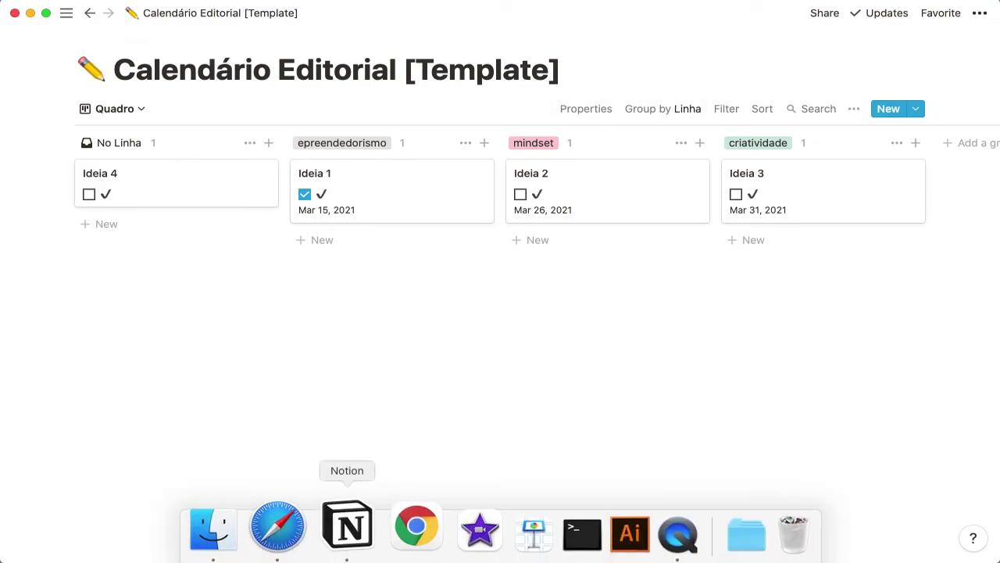
click(135, 108)
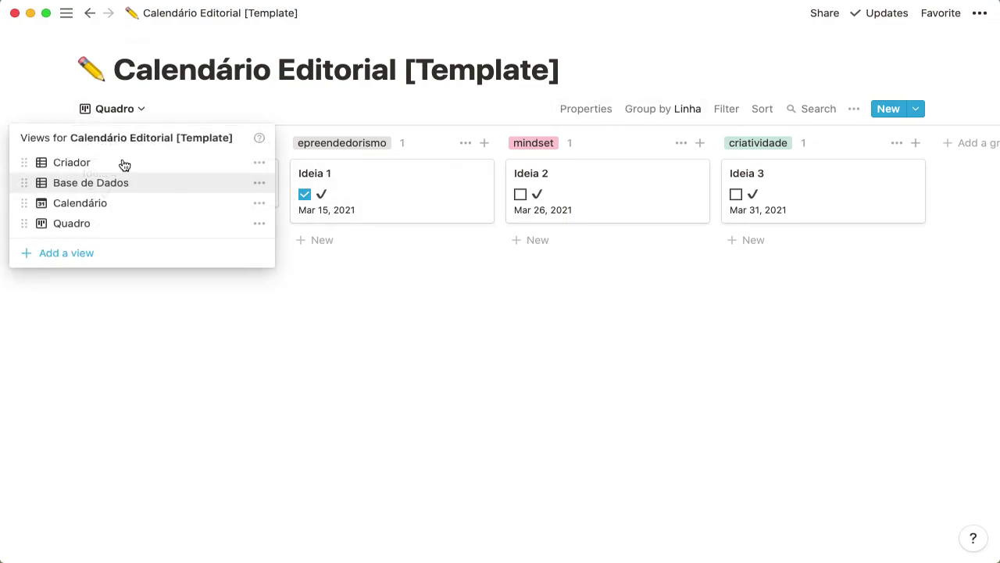
click(104, 210)
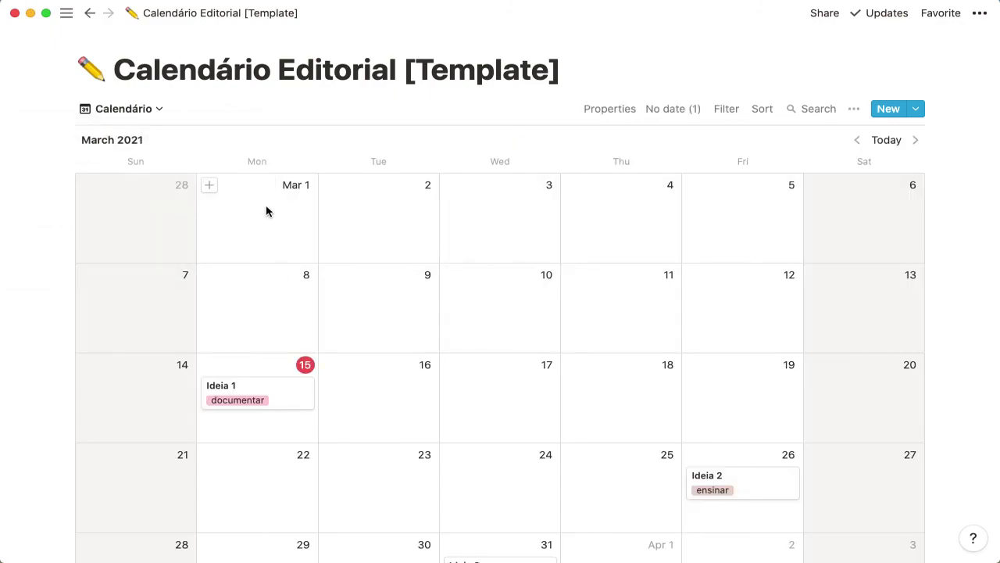
scroll(370, 237, down, 3)
scroll(370, 237, up, 2)
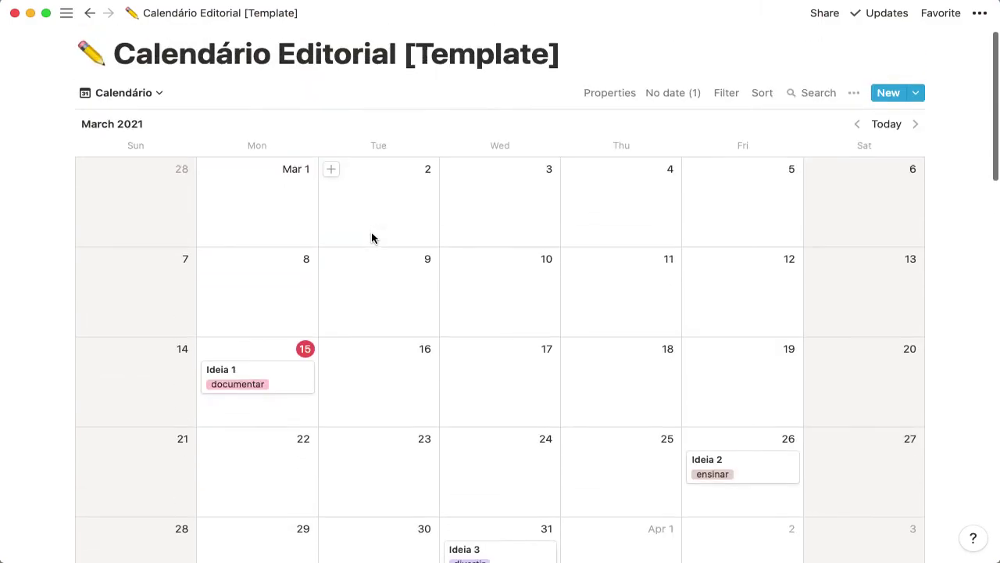
click(261, 386)
scroll(397, 311, down, 5)
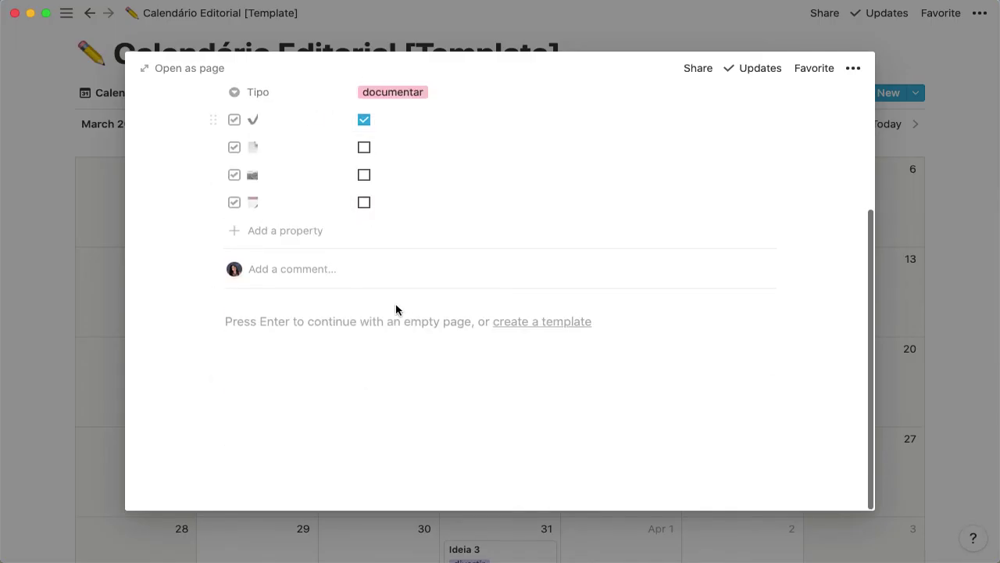
click(934, 155)
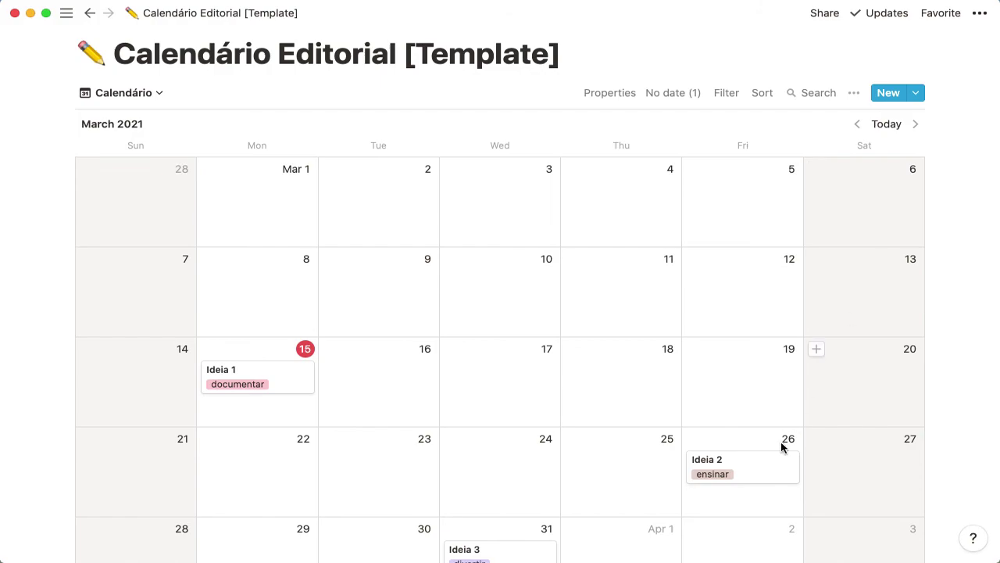
scroll(572, 210, up, 1)
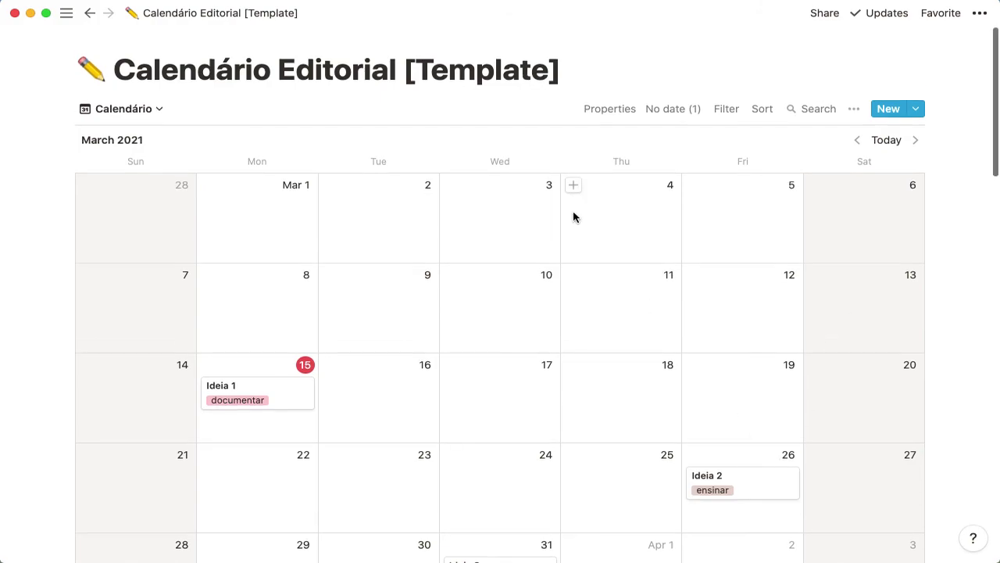
Create a new page template for the Calendário Editorial database and name it "Template"
click(914, 113)
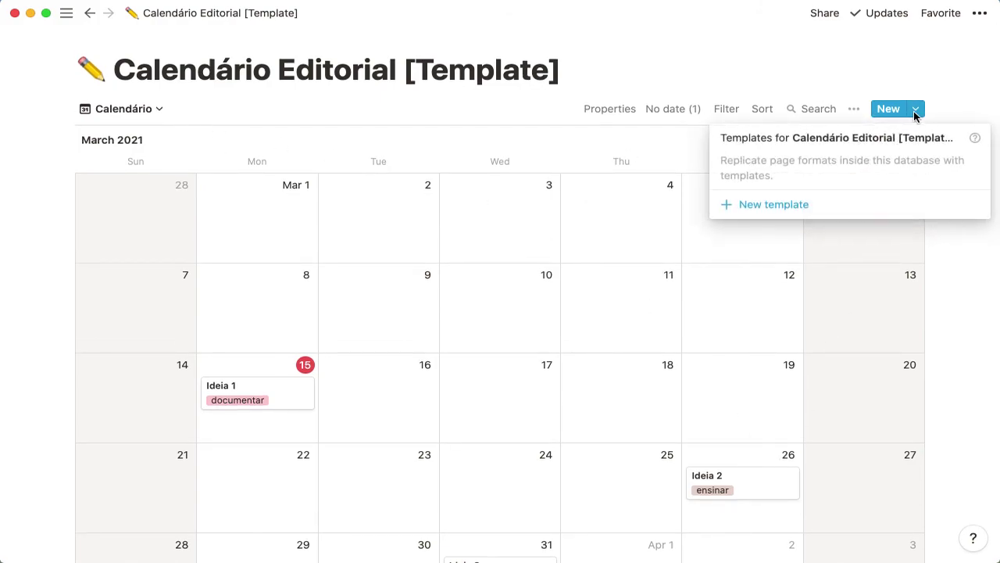
click(755, 204)
text(Template)
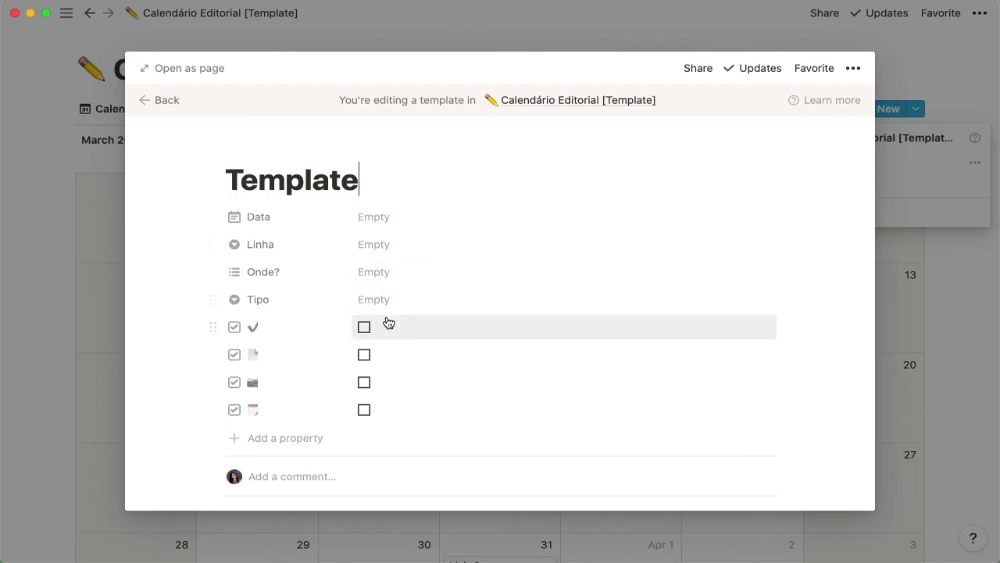
Add a Heading 1 reading "Legenda" to the body of the template
scroll(386, 324, down, 2)
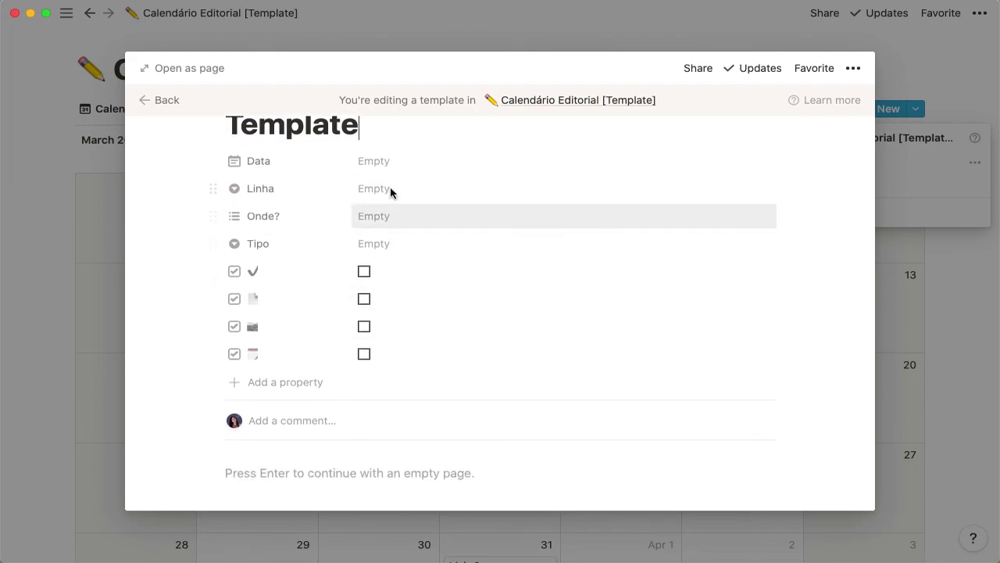
scroll(386, 288, down, 5)
click(316, 328)
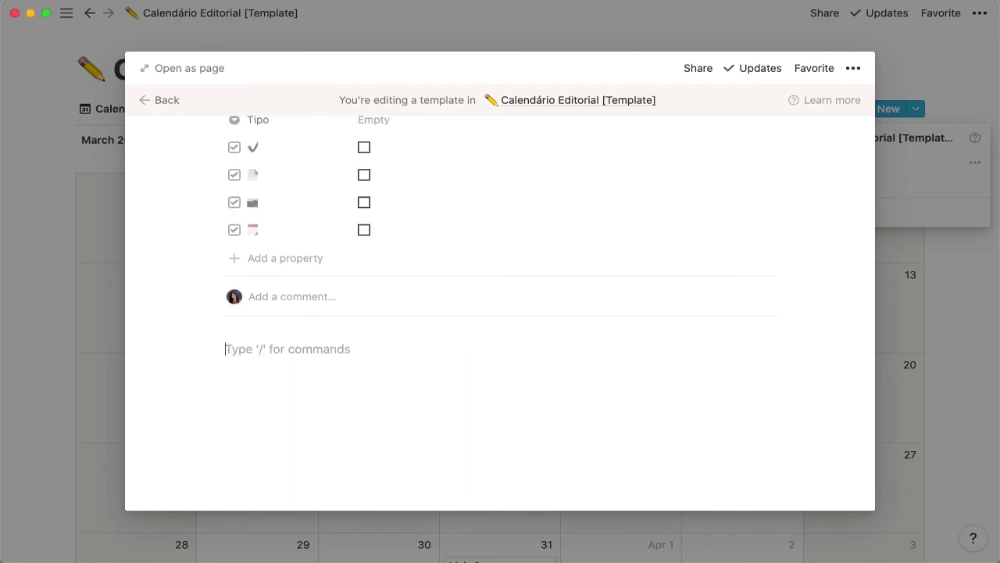
text(/he)
key(Return)
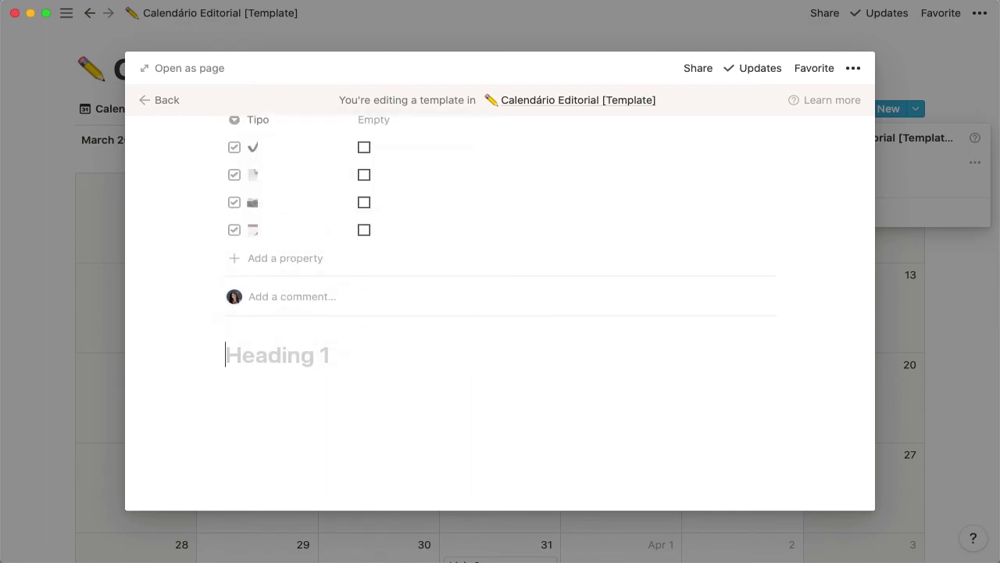
text(Le)
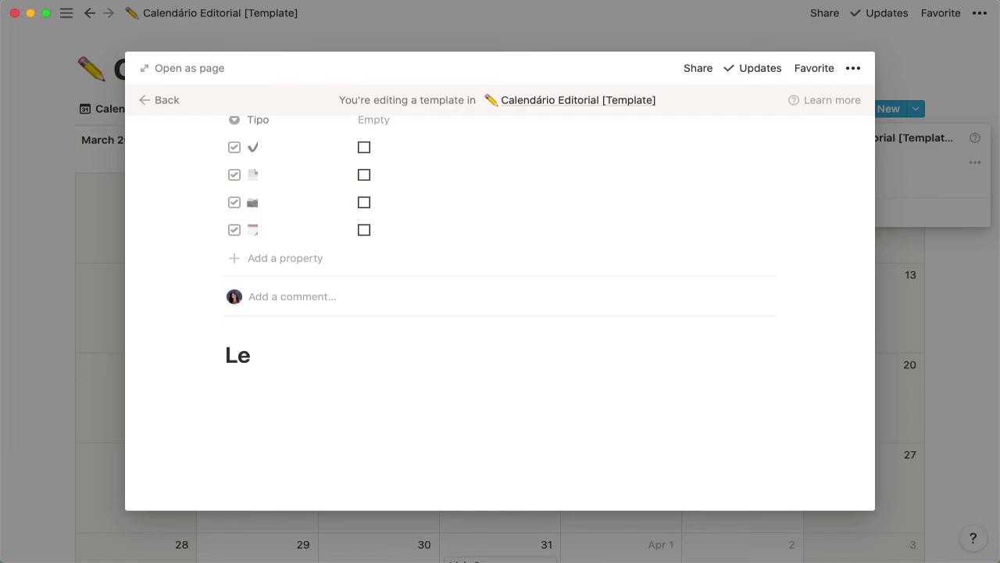
text(genda)
key(Return)
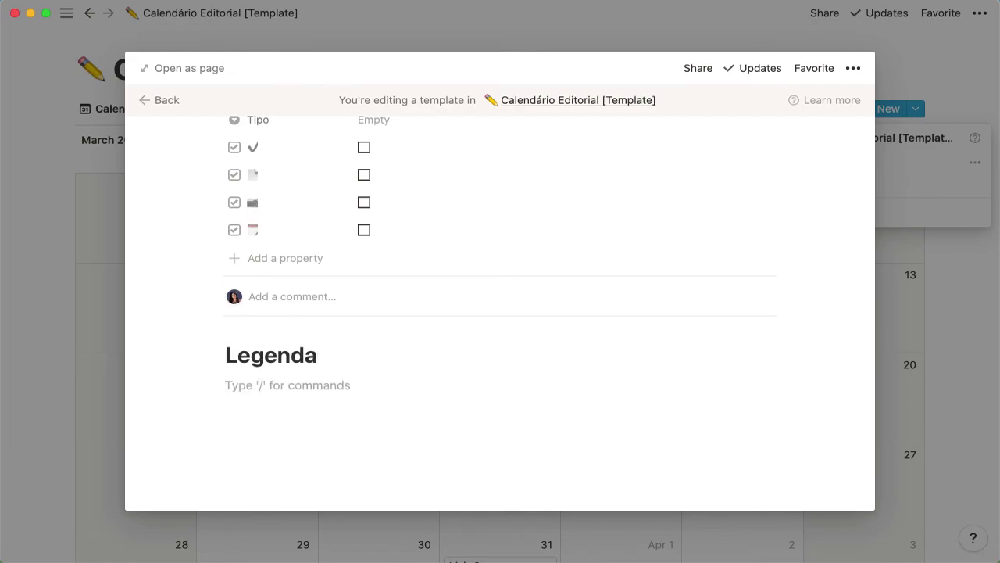
Insert one empty bulleted item under the Legenda heading and end the list with a plain line below
text(-)
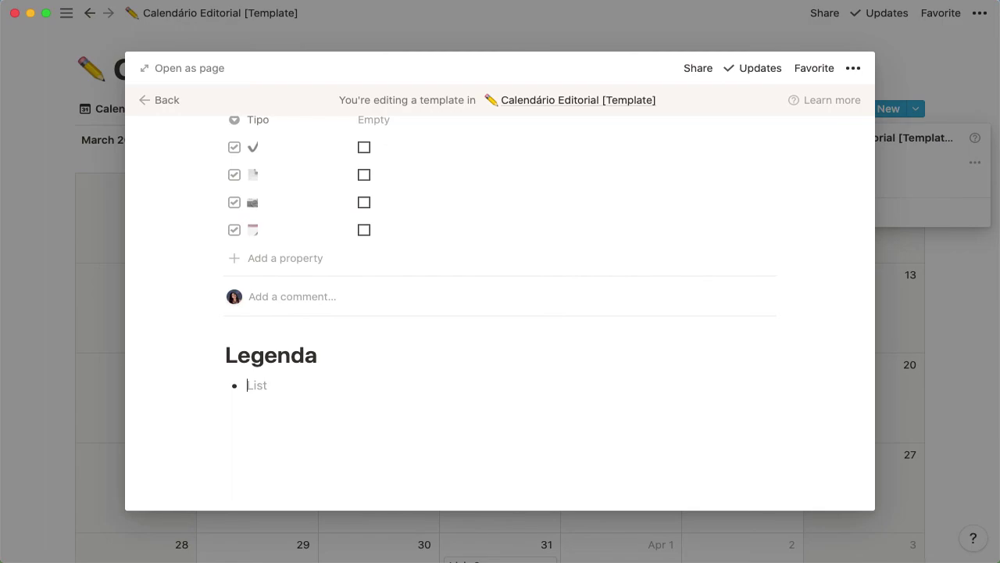
key(BackSpace)
text(-)
key(Return)
key(BackSpace)
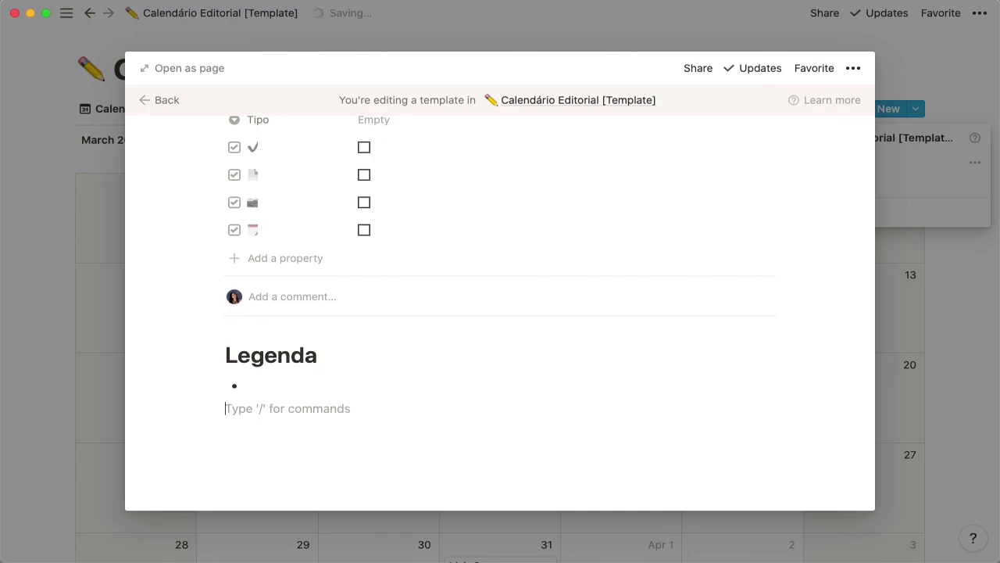
Add a Heading 1 reading "Brainstorming" with two empty bullets below it, and close the template
text(/he)
key(Return)
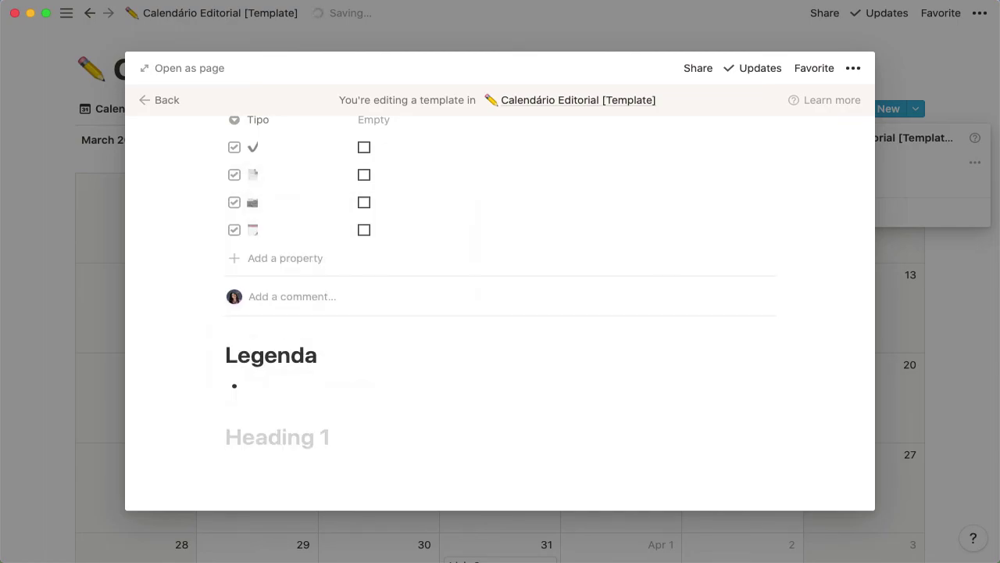
text(Brains)
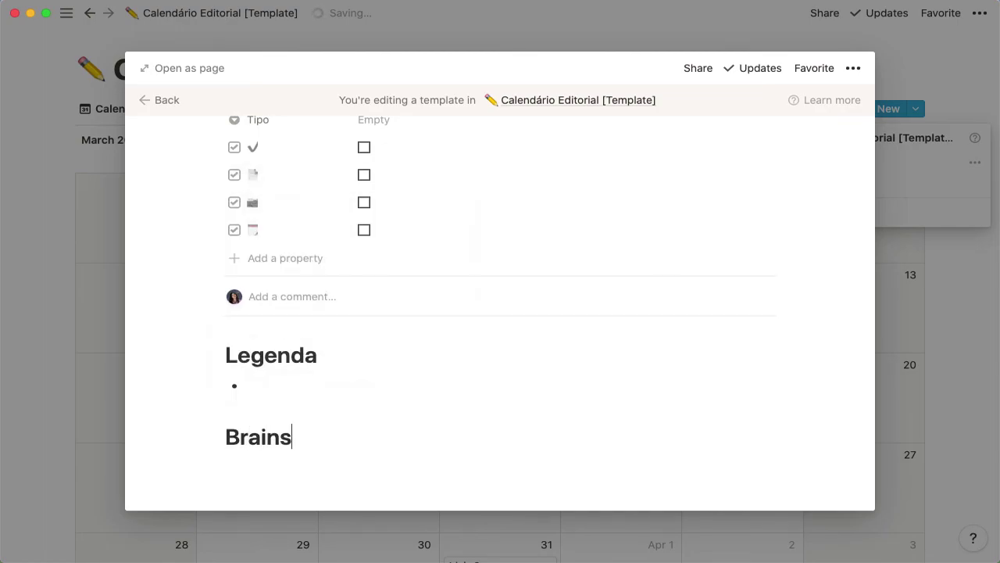
text(torming)
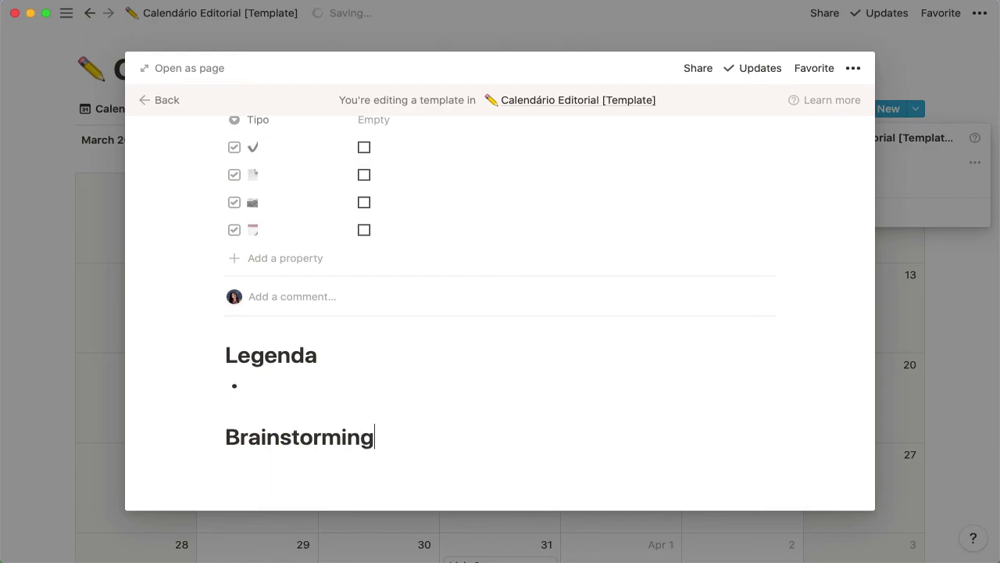
key(Return)
text(-)
key(Return)
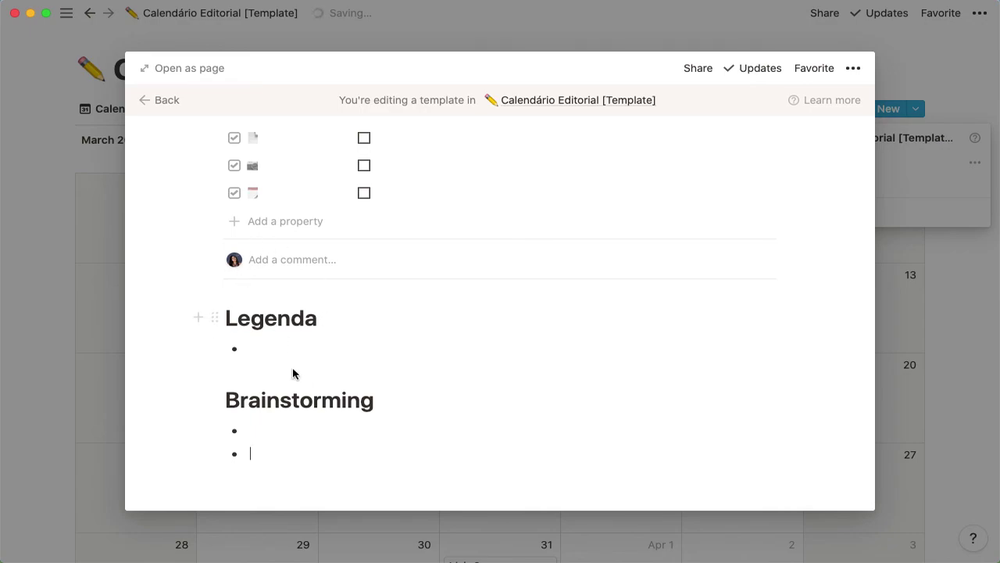
click(958, 166)
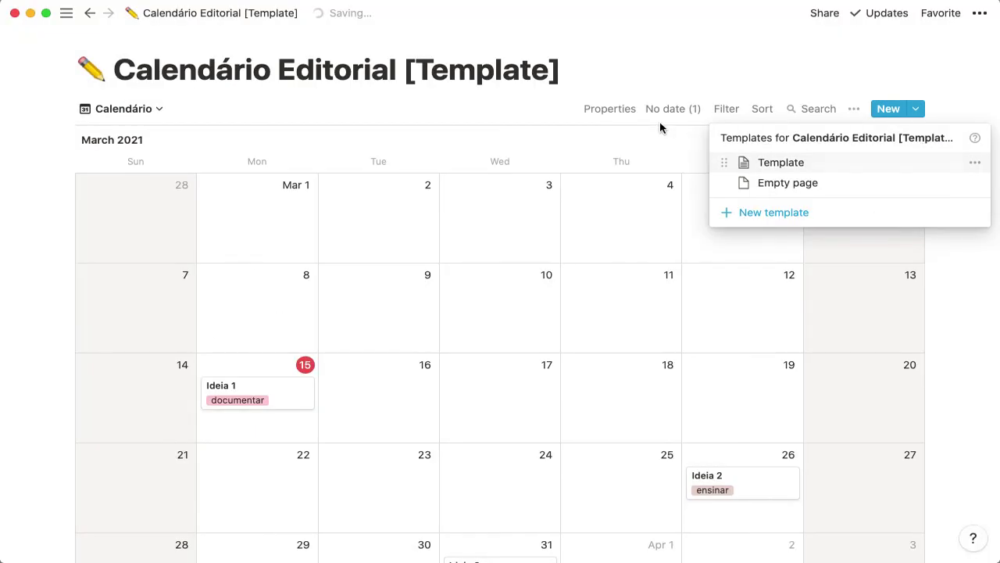
click(629, 141)
Switch to the Criador view and create a new entry from the saved Template
click(148, 115)
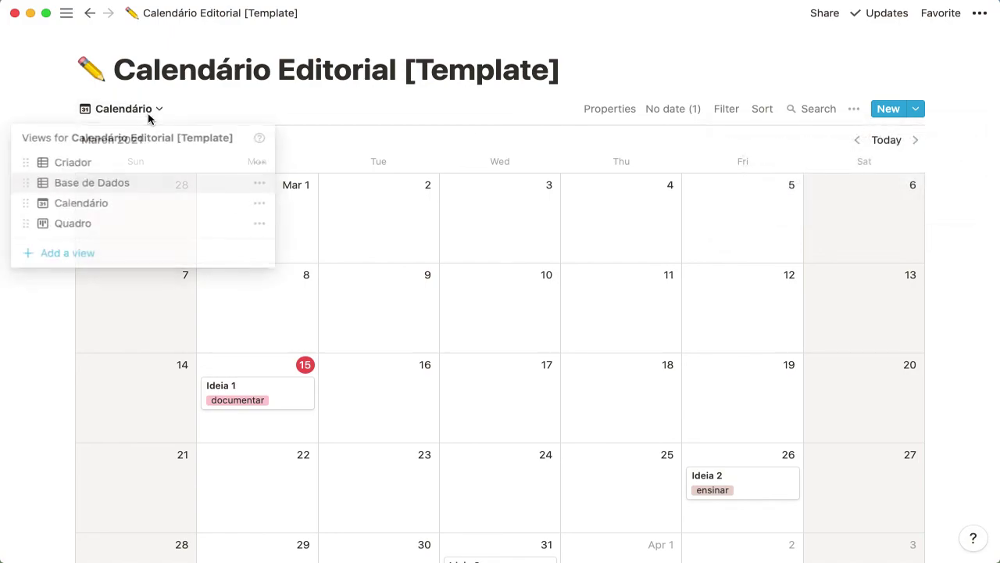
click(154, 170)
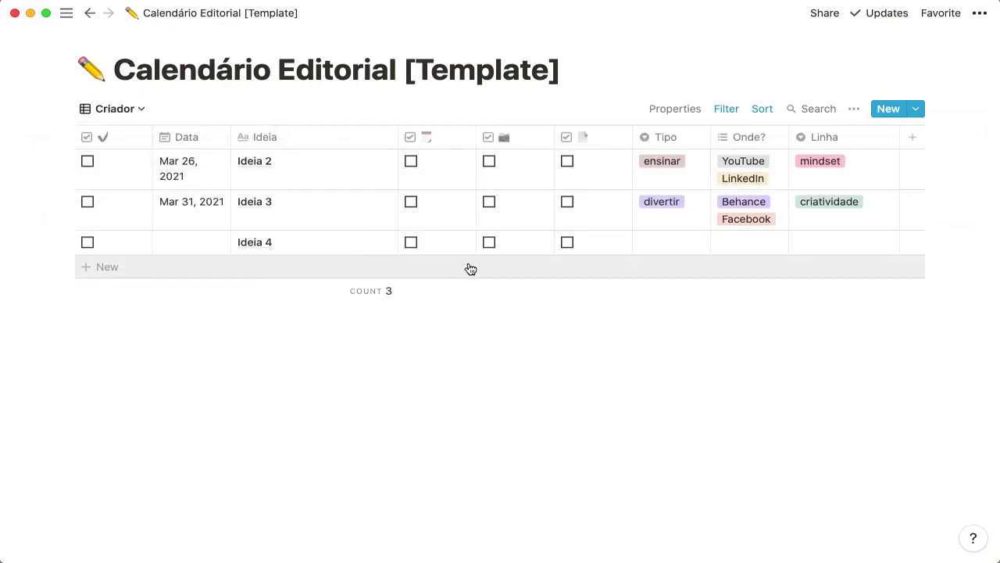
click(916, 111)
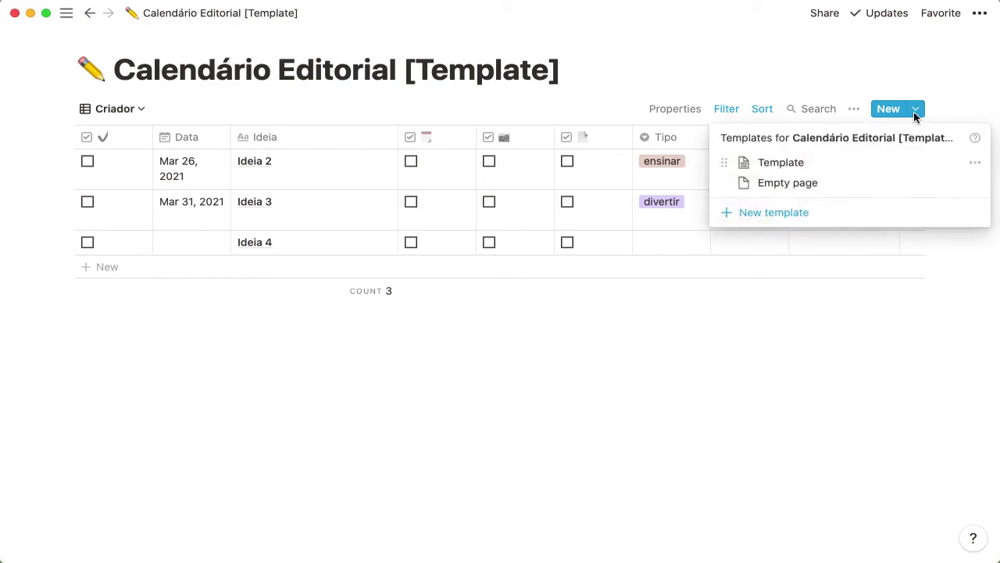
click(782, 162)
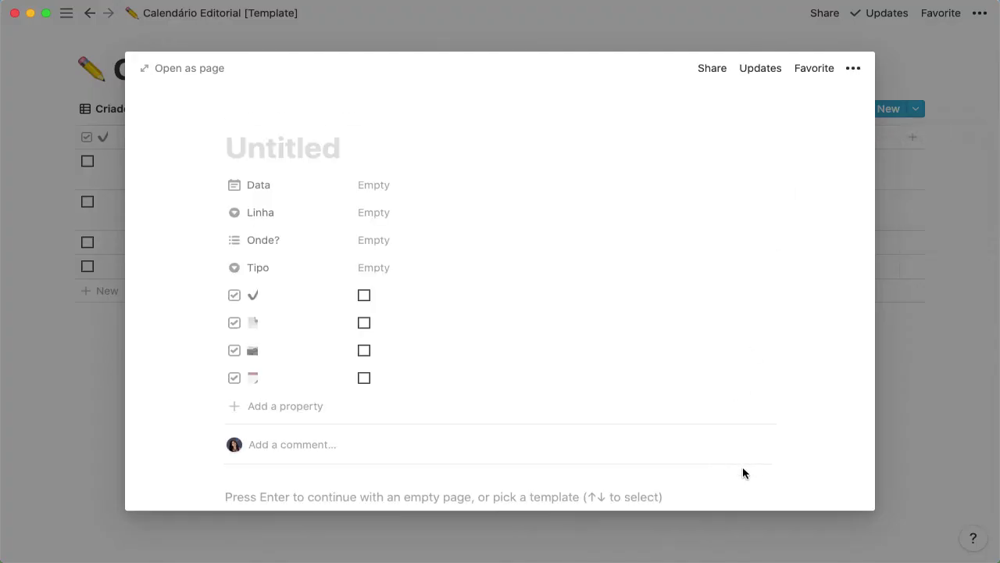
Title the new entry "Ideia 5" and check the template sections in its page body
scroll(540, 440, down, 3)
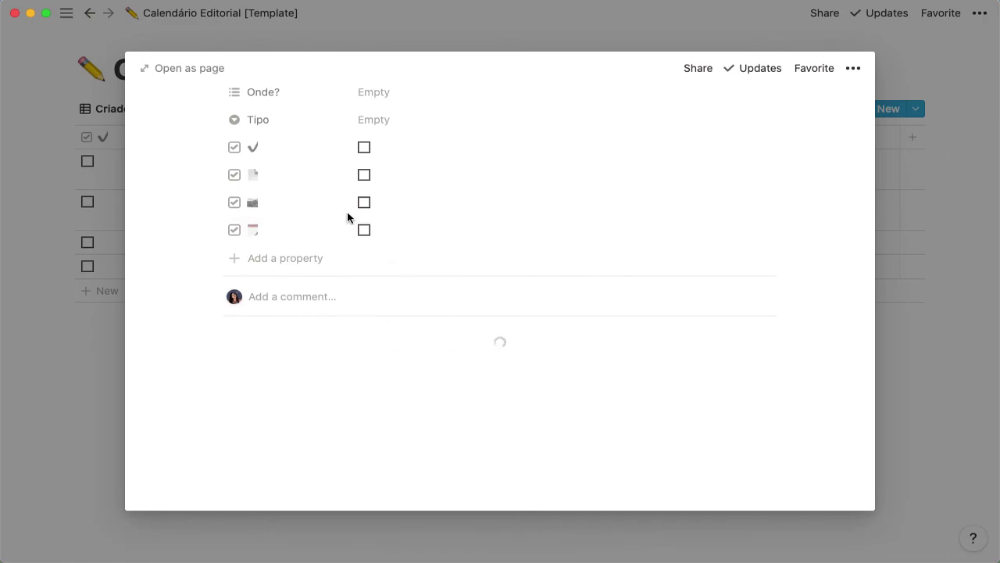
scroll(349, 211, up, 3)
scroll(350, 210, down, 4)
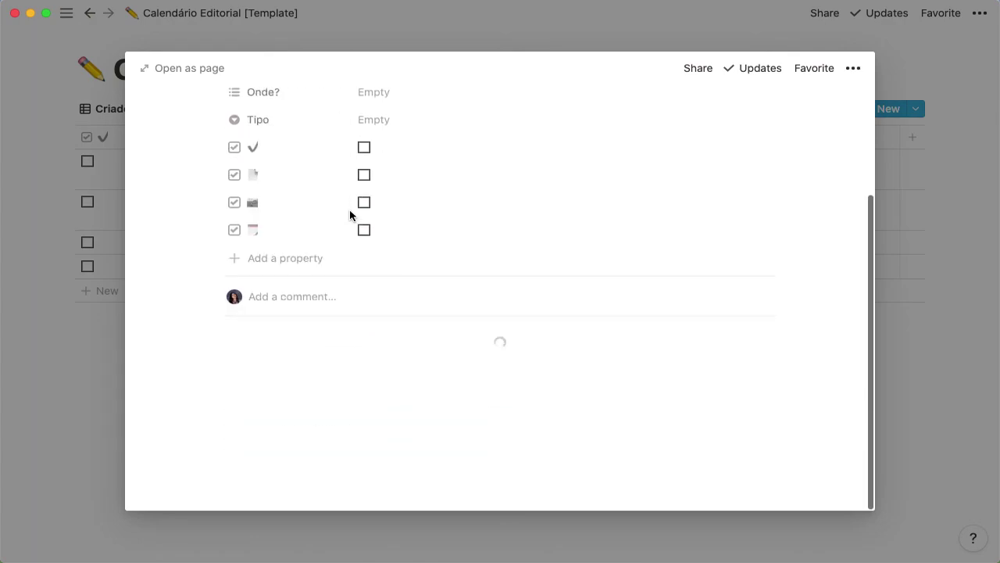
scroll(312, 125, up, 3)
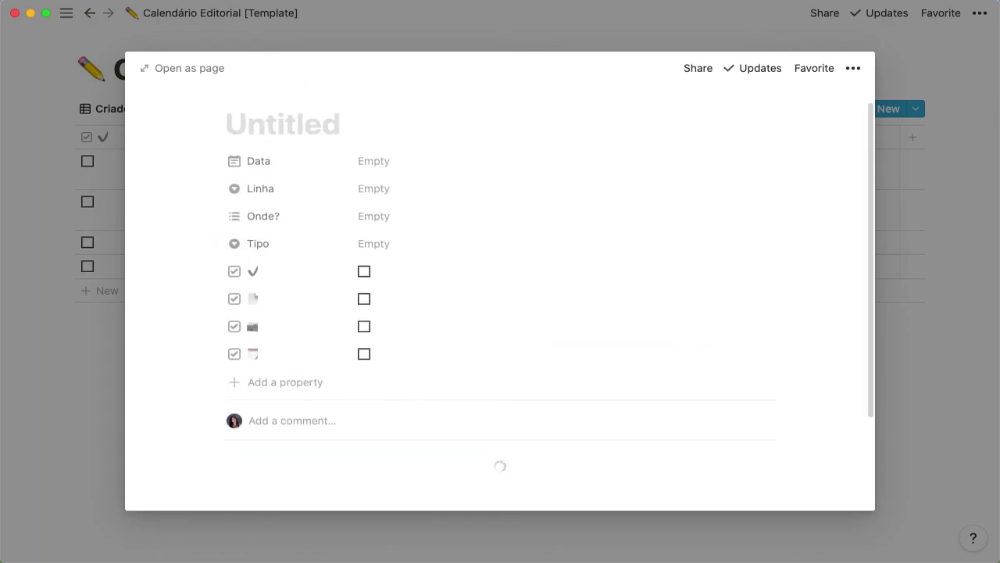
text(Ideia 5)
scroll(484, 359, down, 3)
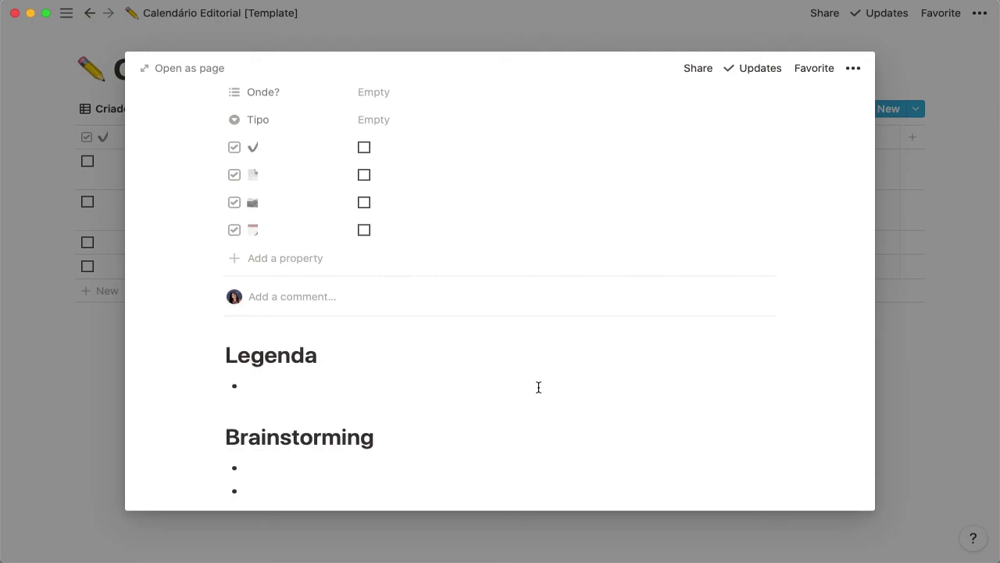
scroll(295, 395, down, 1)
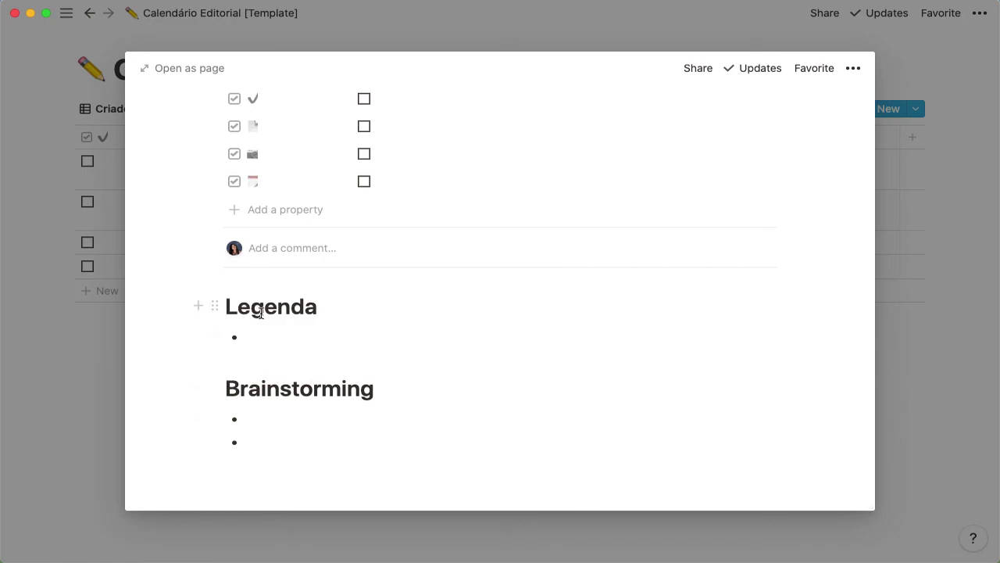
Close the Ideia 5 page, open the saved Template for editing to review its Legenda and Brainstorming sections, and close it
click(897, 62)
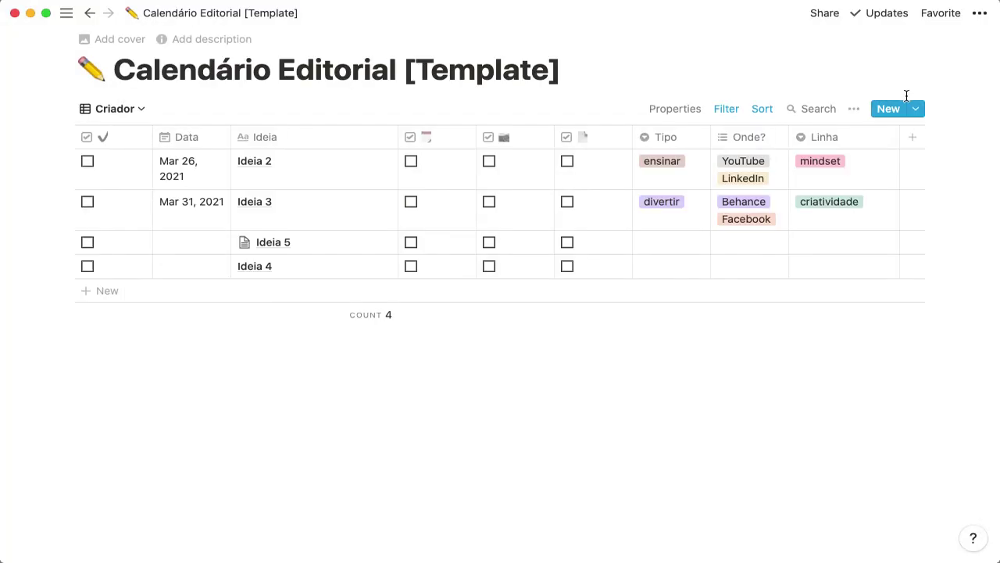
click(914, 110)
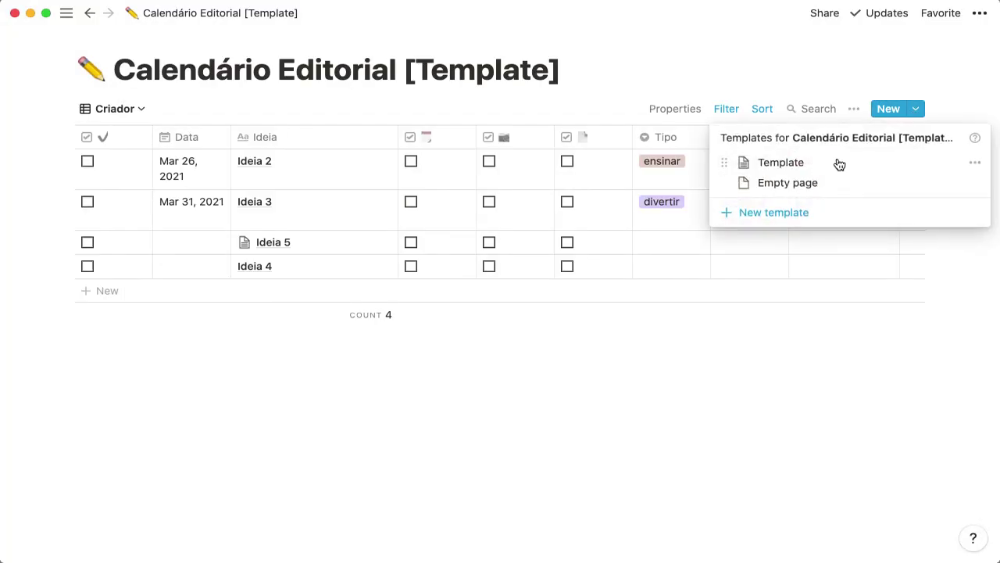
click(973, 164)
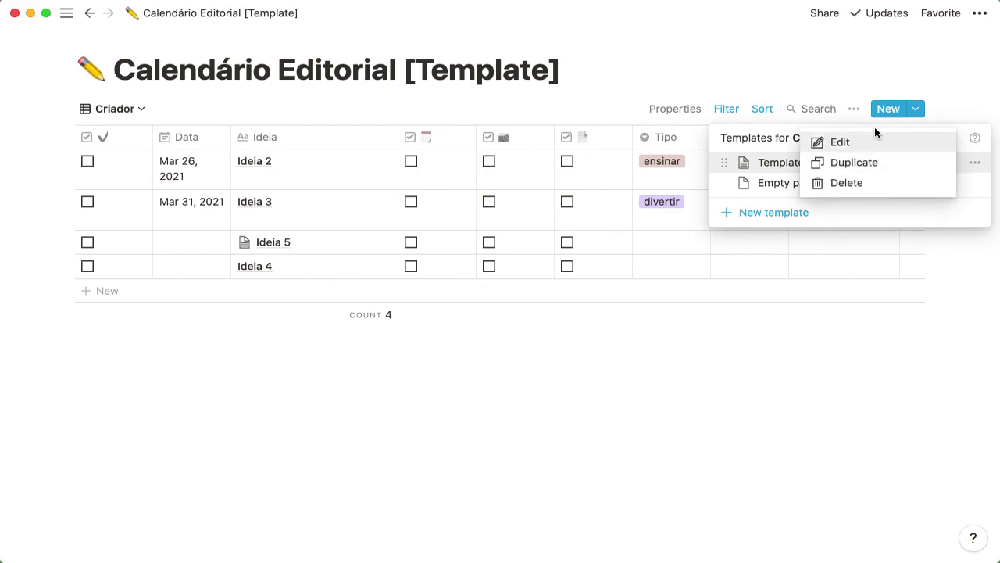
click(868, 144)
scroll(421, 373, down, 5)
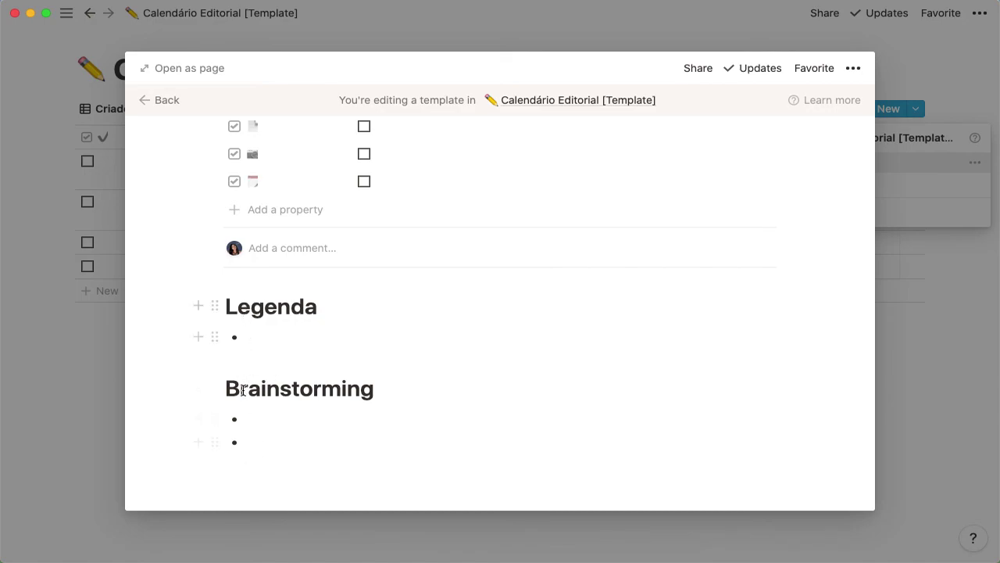
click(953, 82)
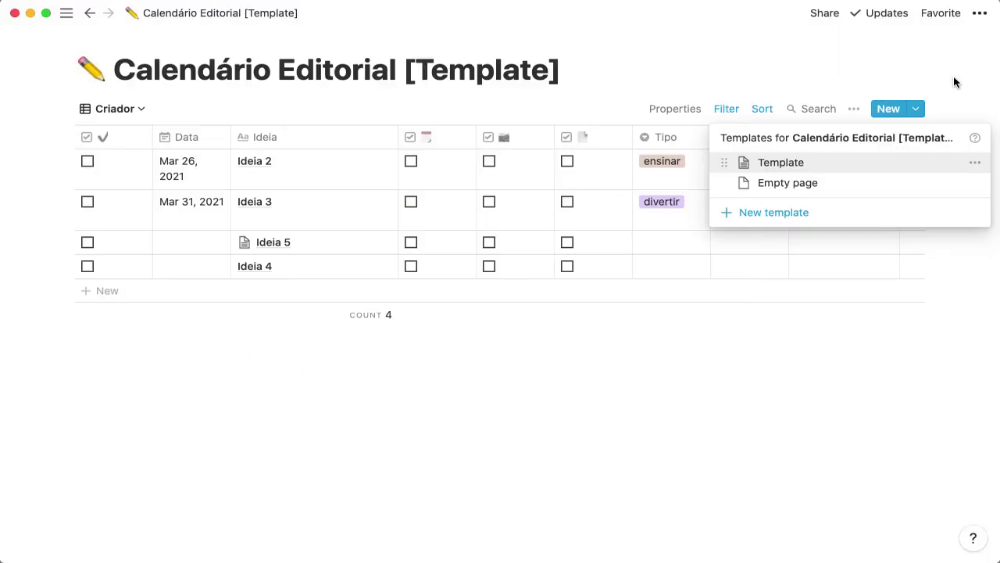
click(738, 82)
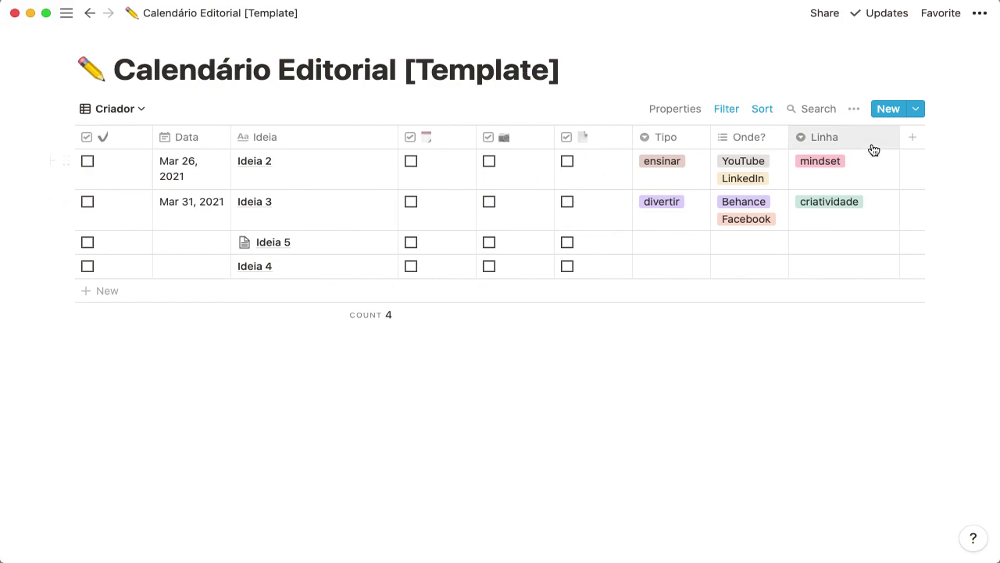
Add a new property named "Quem?" to the Criador table and set its type to Person
click(912, 137)
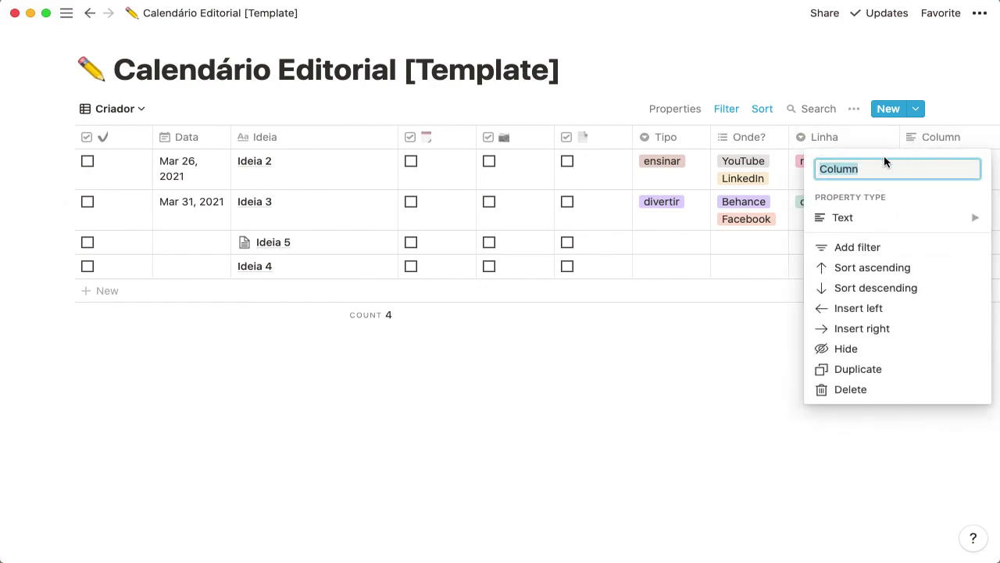
text(Q)
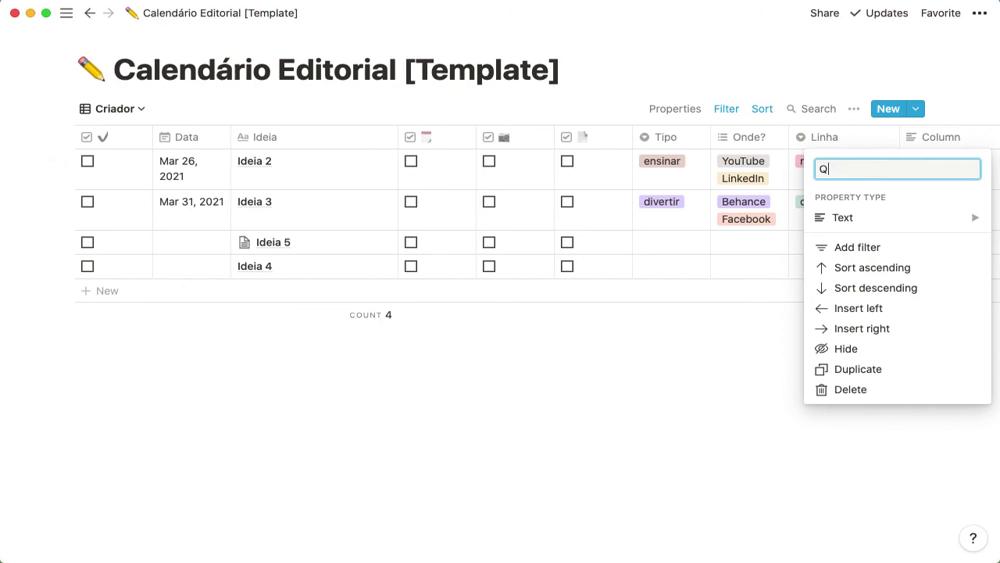
mouse_move(870, 222)
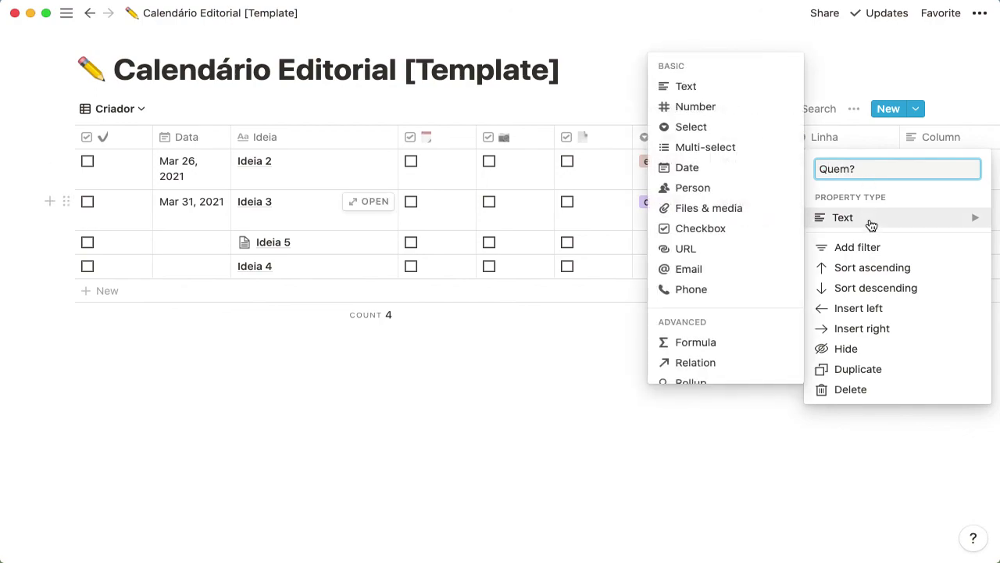
click(703, 189)
Assign the workspace member whose name starts with "je" to Ideia 2 in the Quem? column
scroll(853, 190, right, 3)
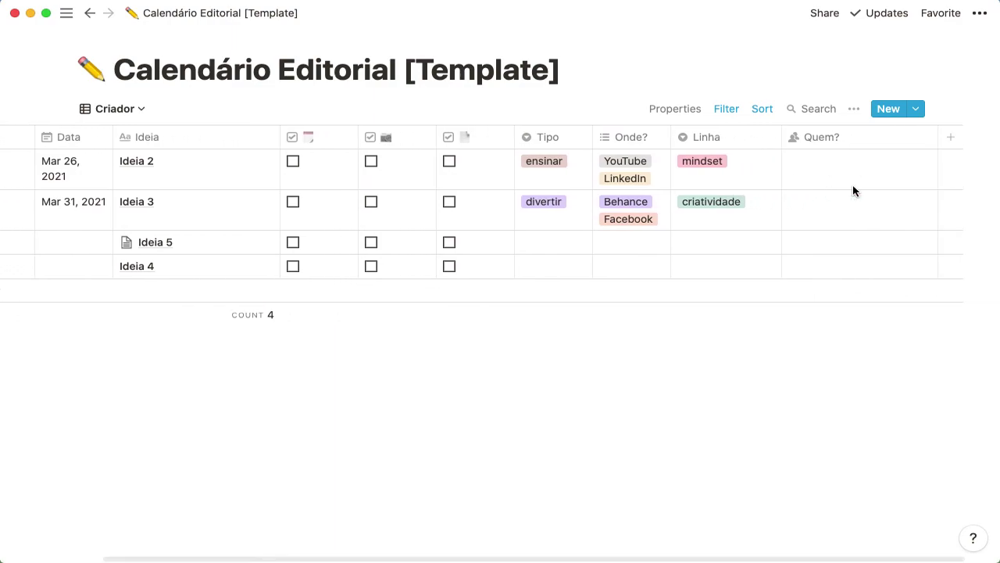
click(826, 174)
text(jes)
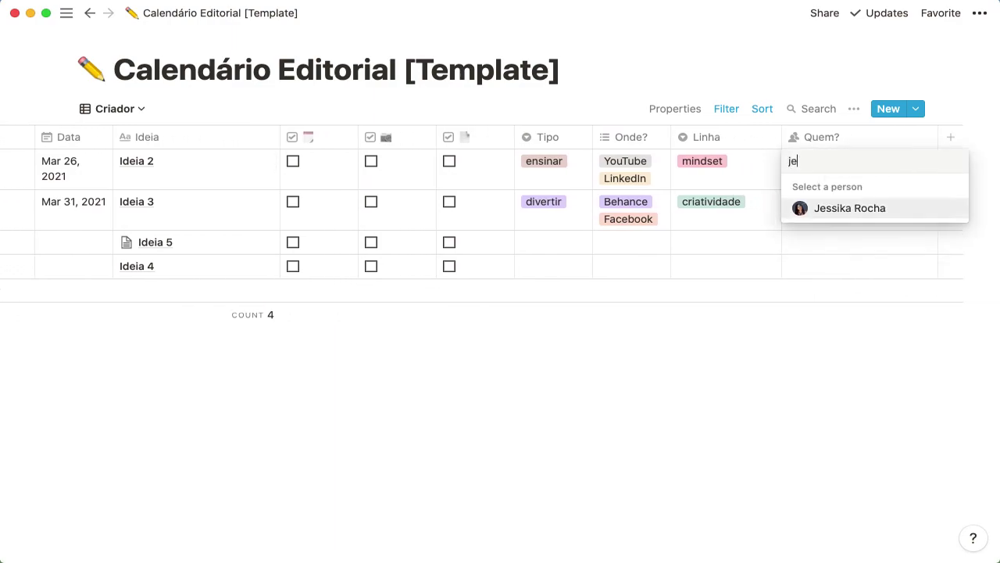
click(844, 209)
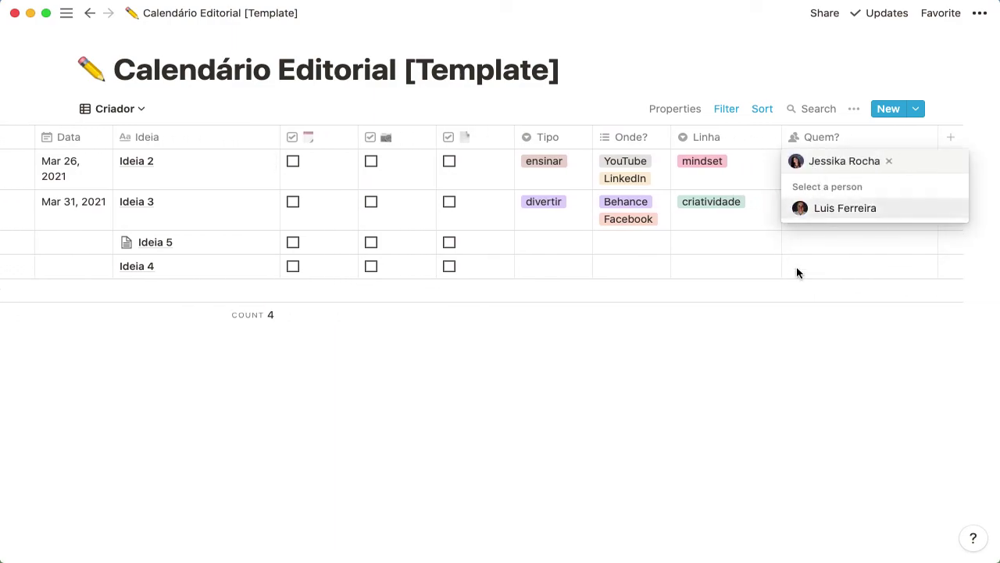
key(Escape)
scroll(847, 233, left, 3)
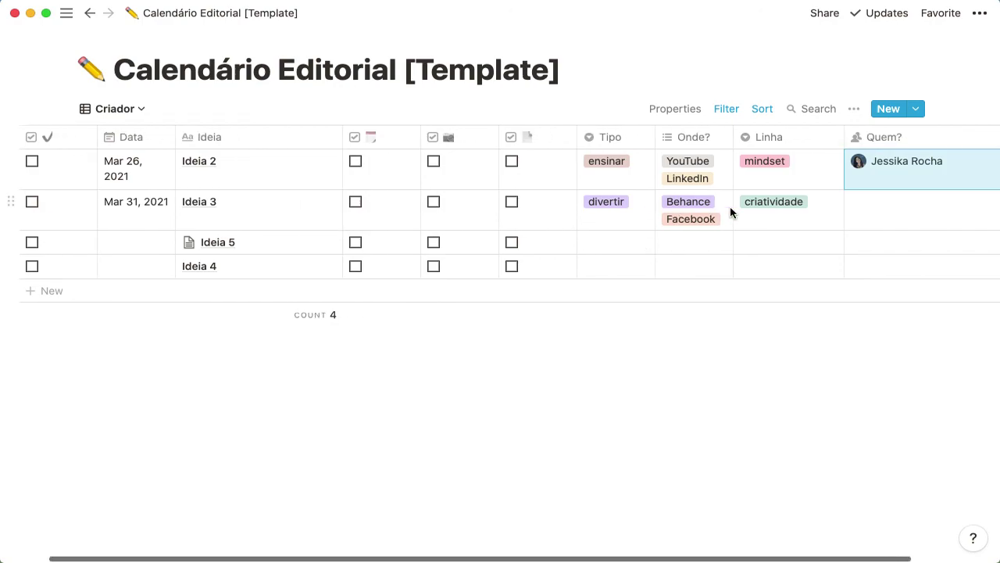
scroll(730, 211, right, 4)
scroll(730, 211, left, 4)
scroll(730, 211, right, 4)
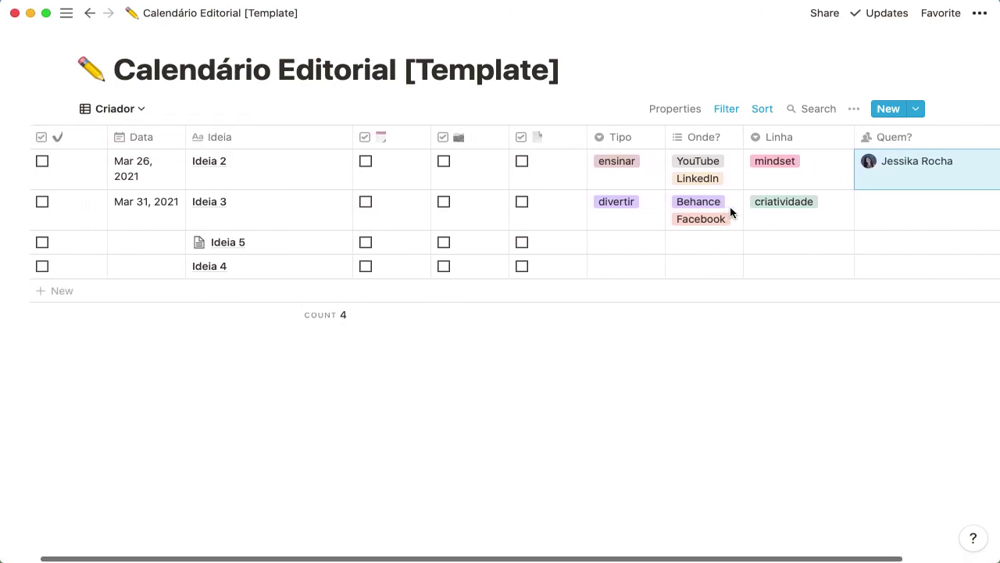
scroll(730, 211, left, 2)
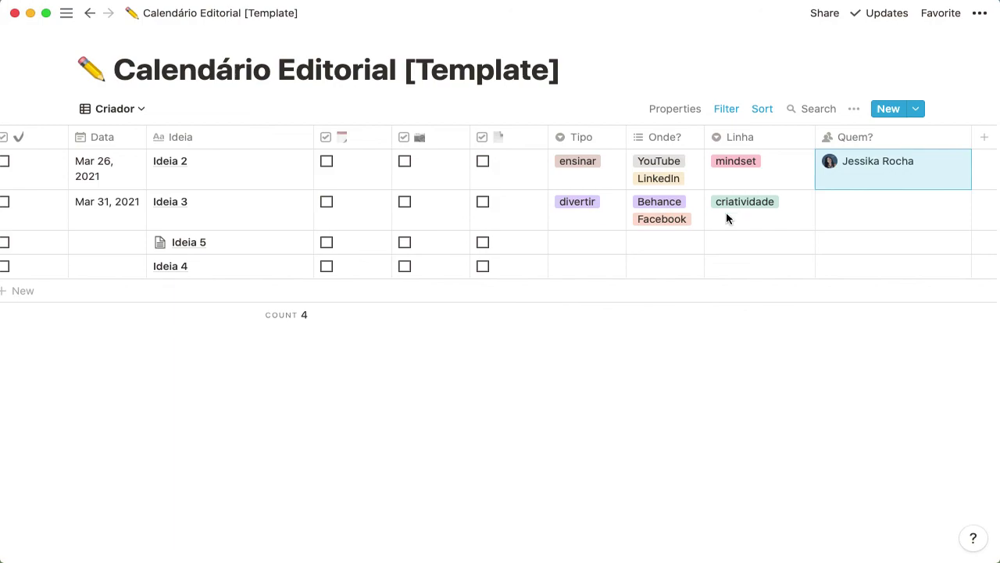
scroll(634, 251, left, 3)
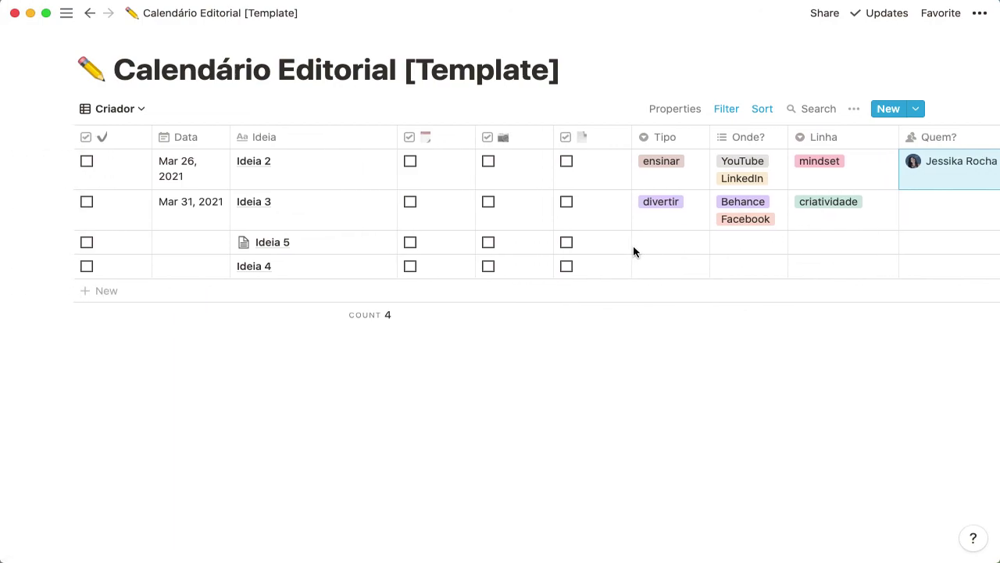